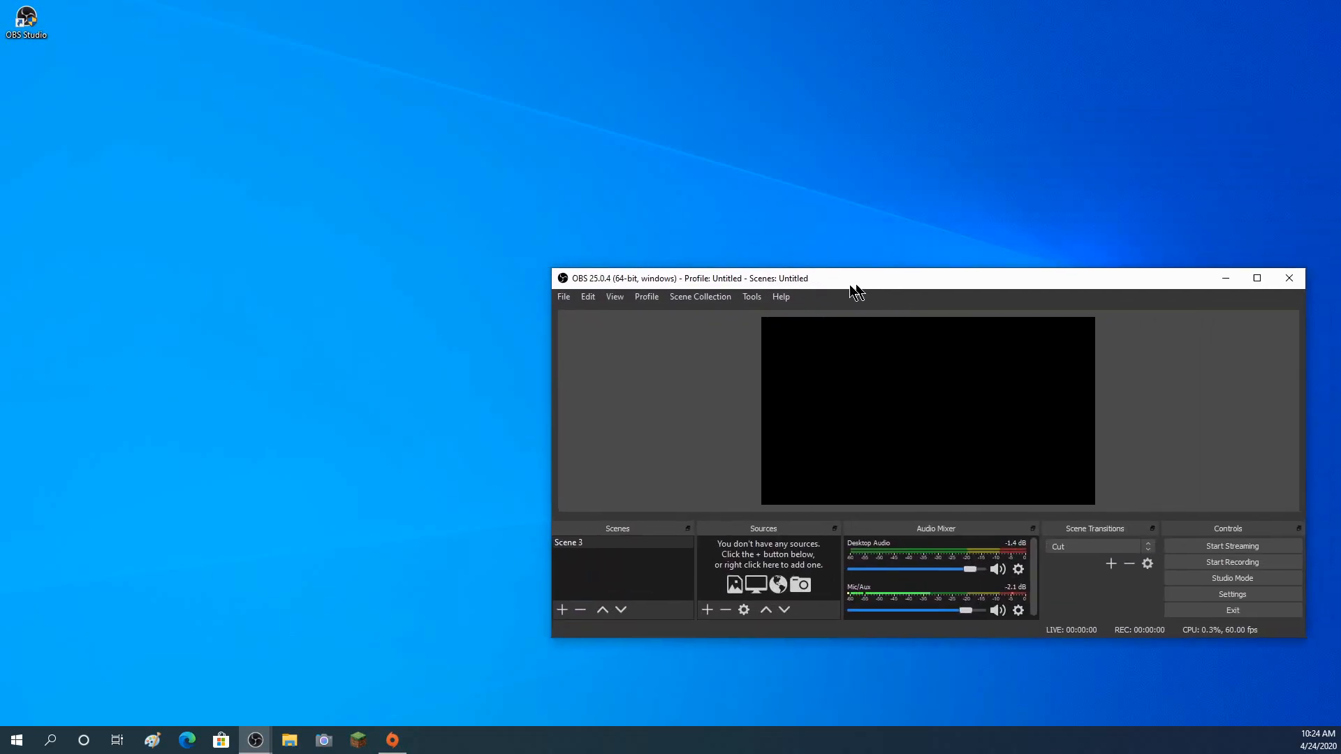
- Look at the Run as administrator option of the OBS Studio desktop shortcut and maximize the OBS window
drag(853, 288, 459, 191)
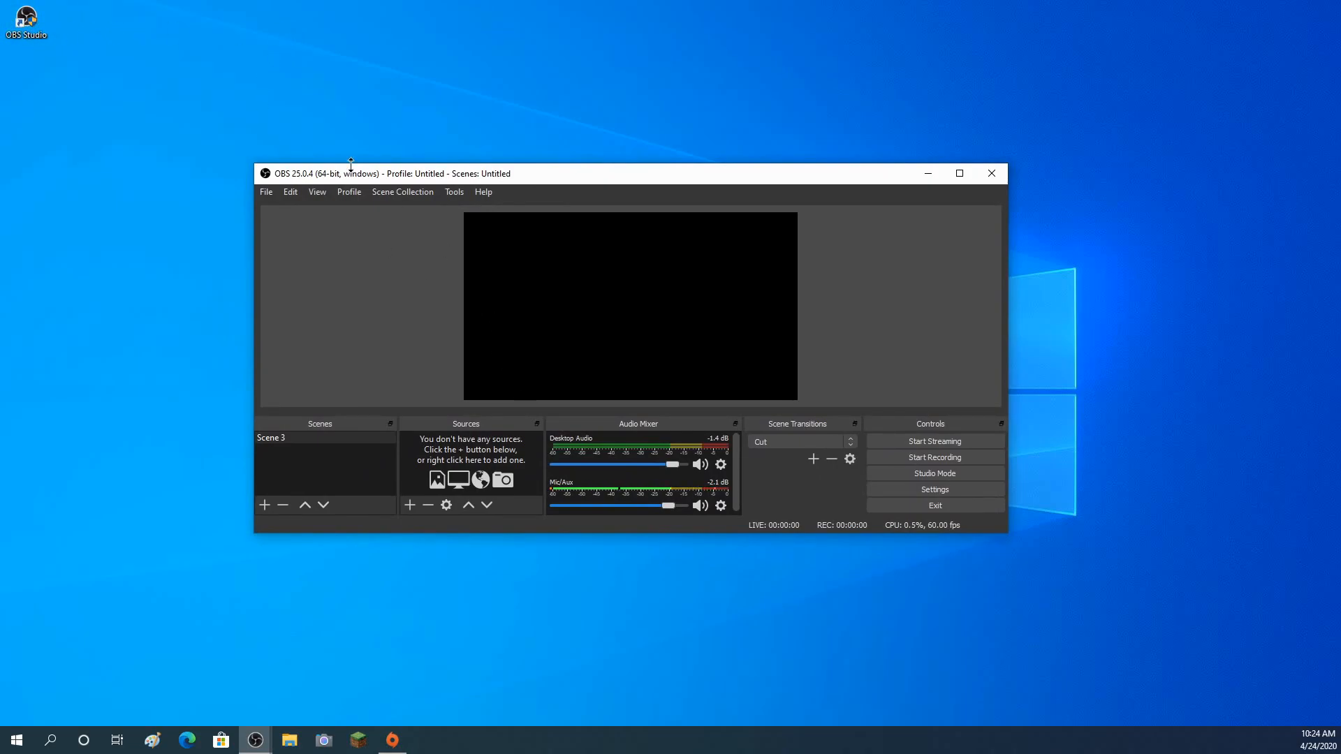
right_click(22, 17)
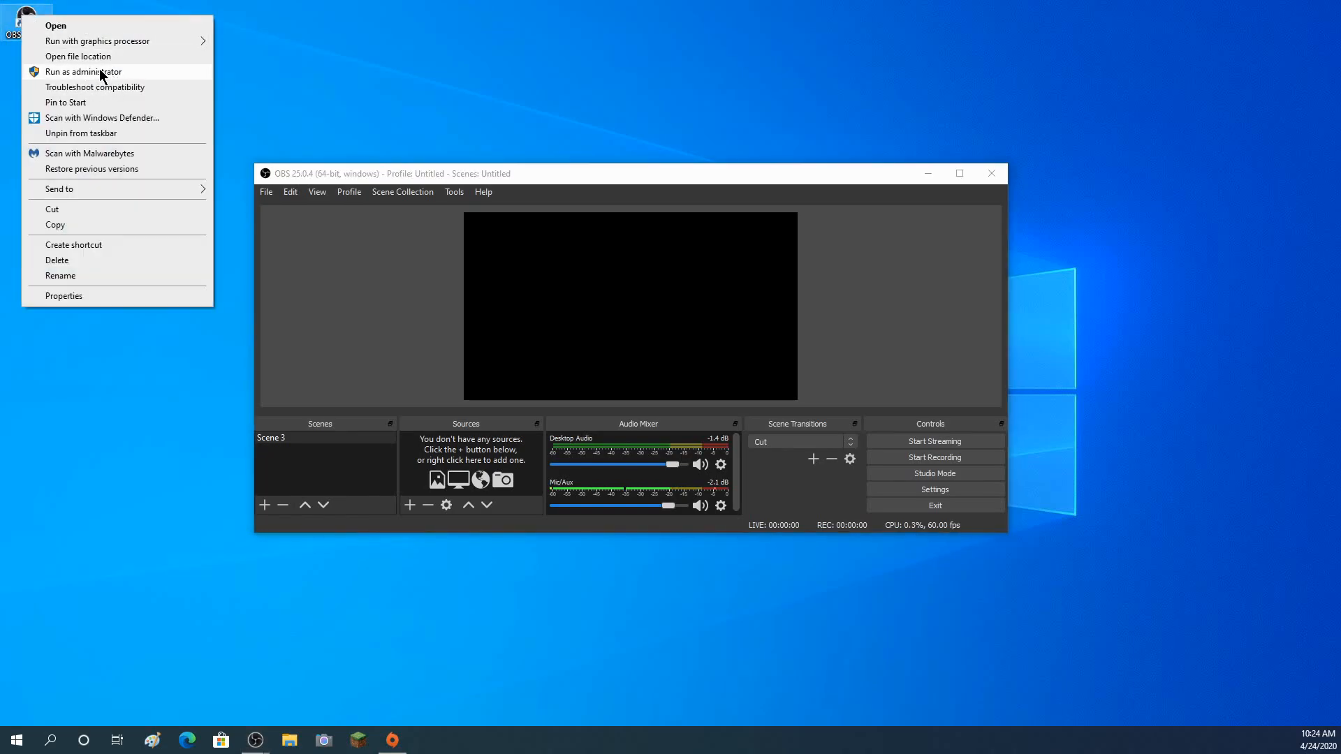
click(426, 211)
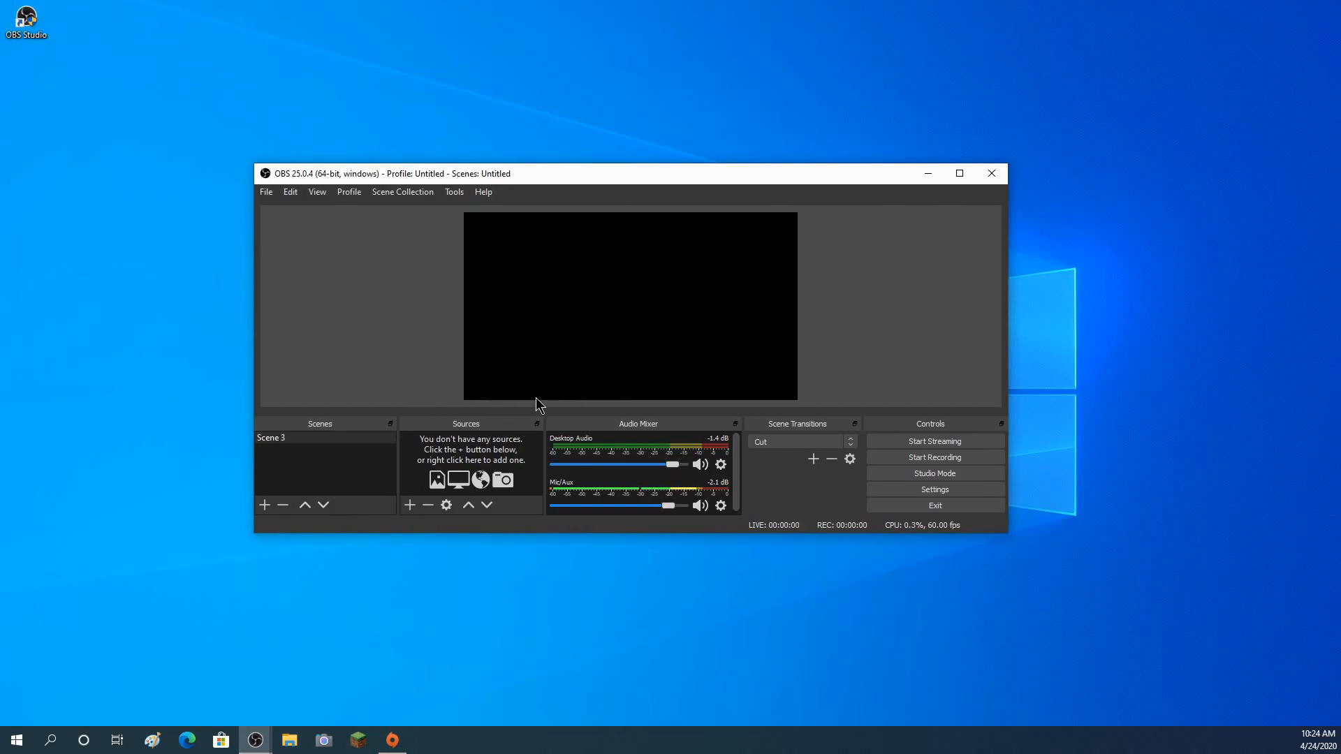
click(959, 174)
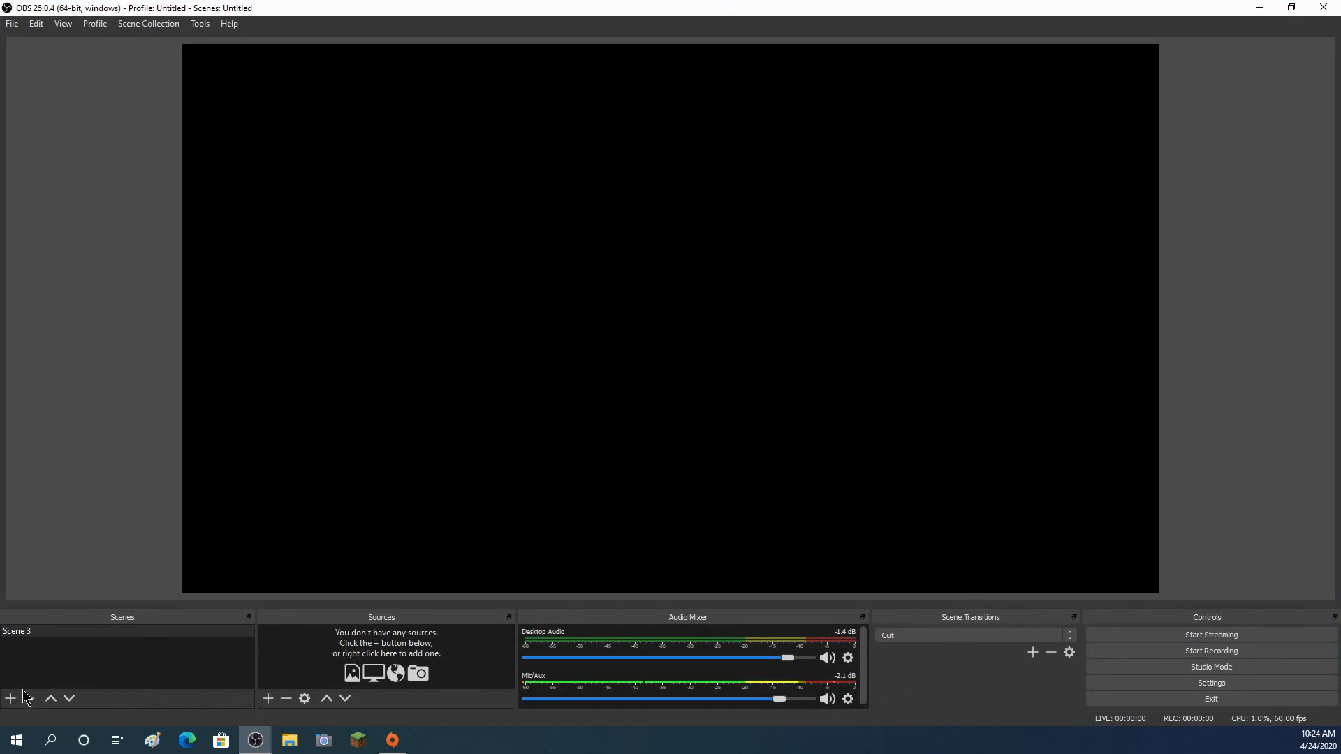
- Rename the scene Scene 3 as tut
right_click(49, 635)
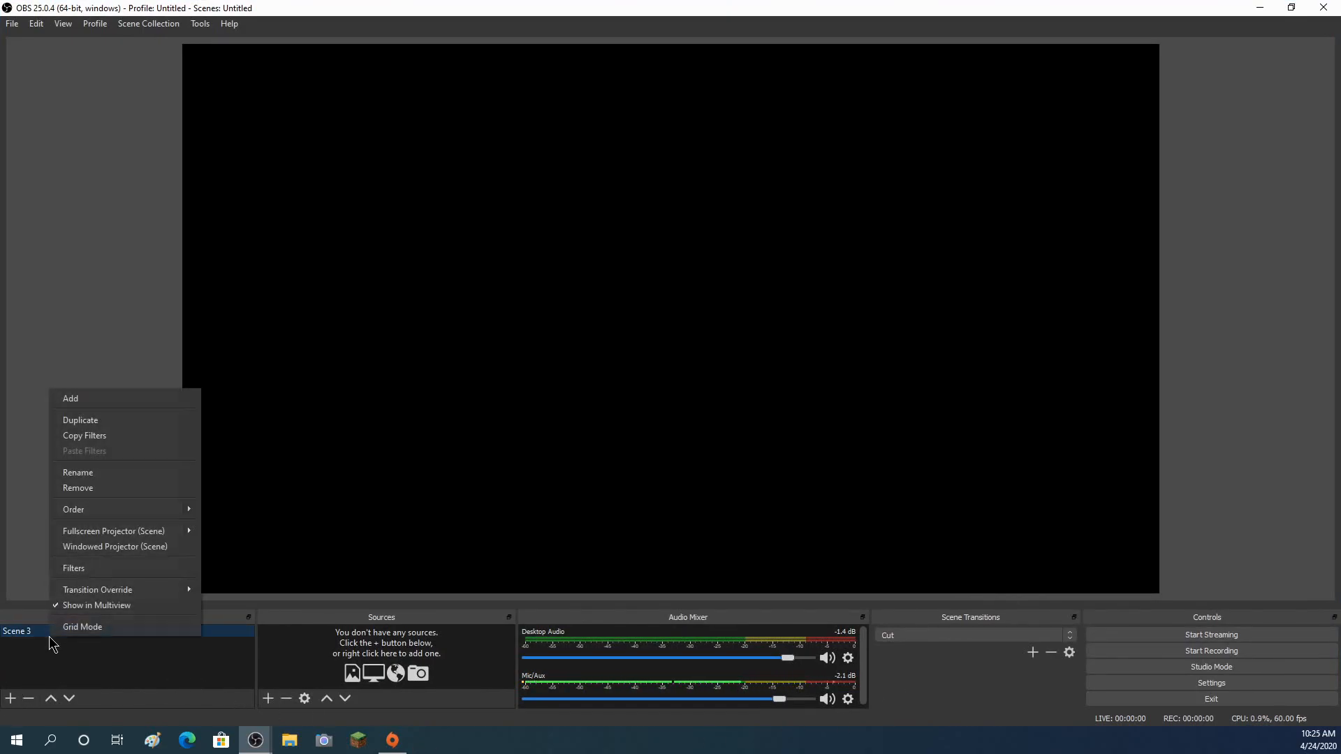
click(102, 470)
text(tut)
key(Return)
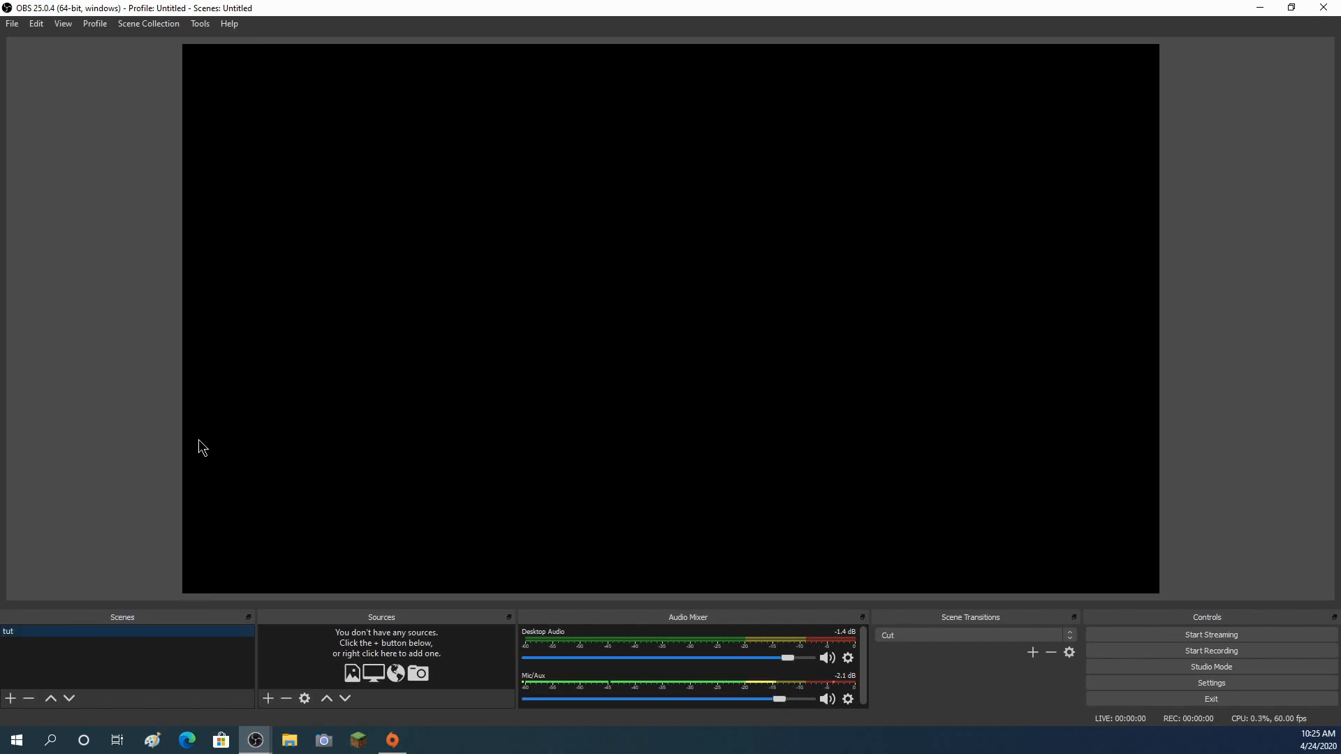
- Add a new Display Capture source to the tut scene and set its display to Display 2: 1920x1080 @ -1920,0
click(268, 699)
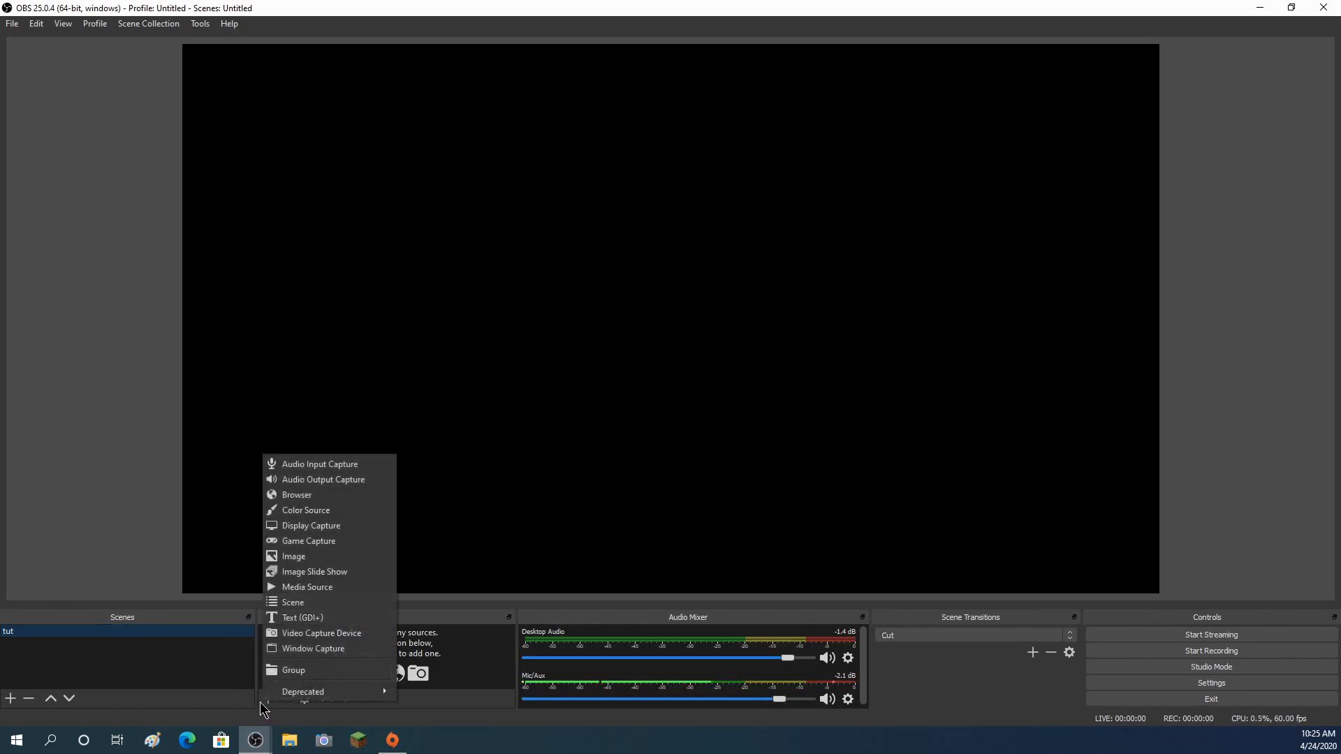
click(295, 527)
click(704, 471)
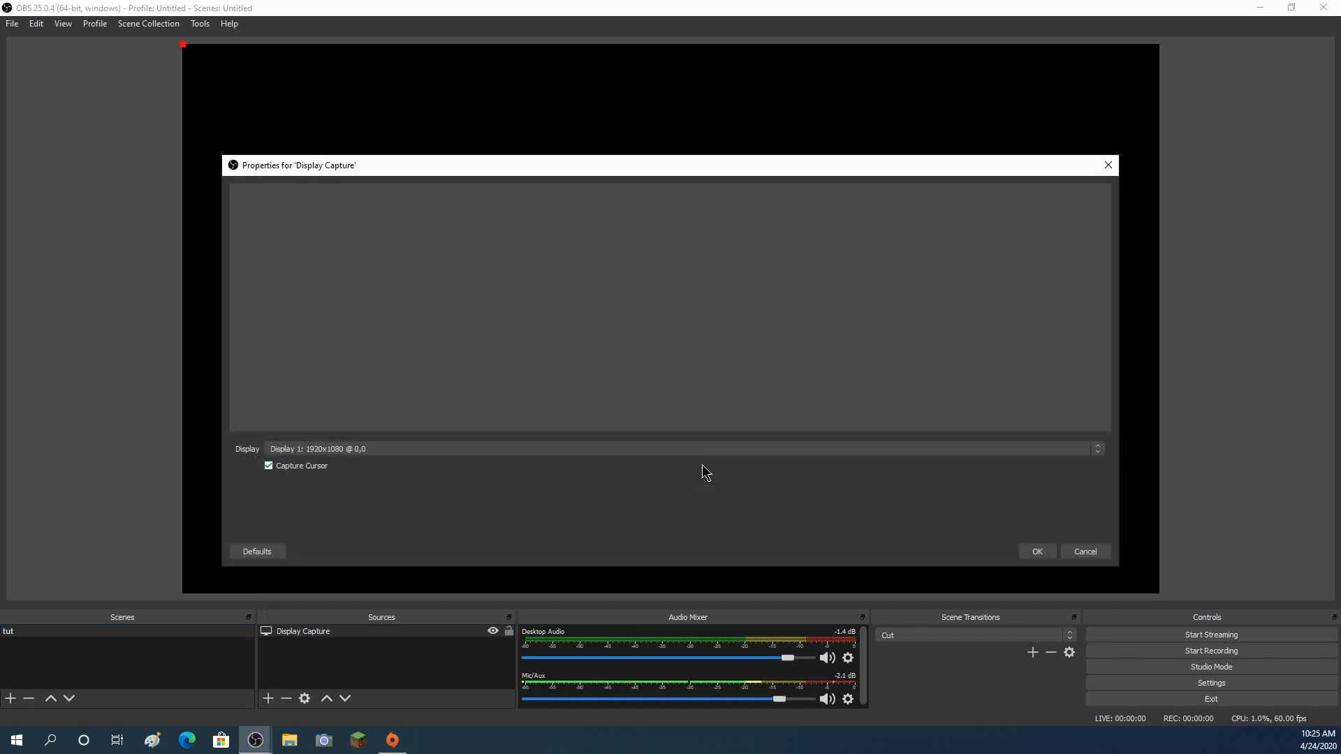
click(555, 447)
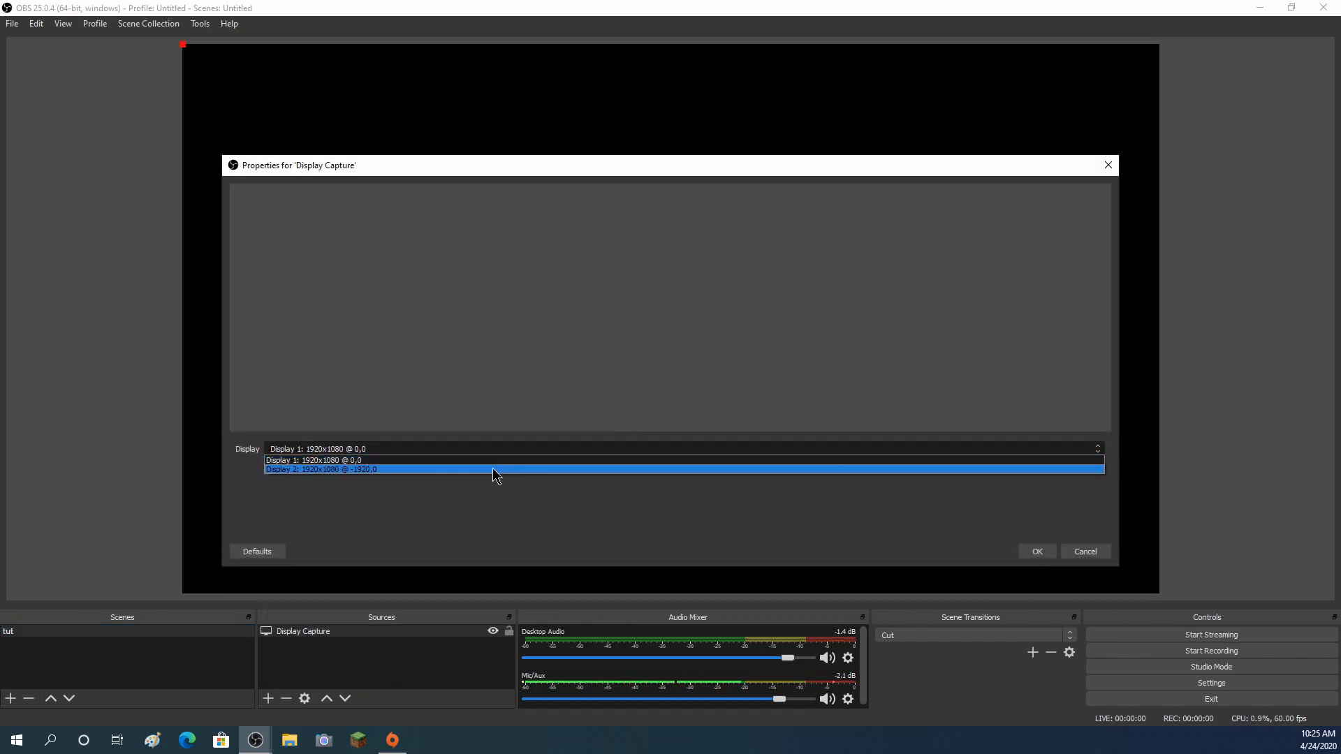
click(504, 469)
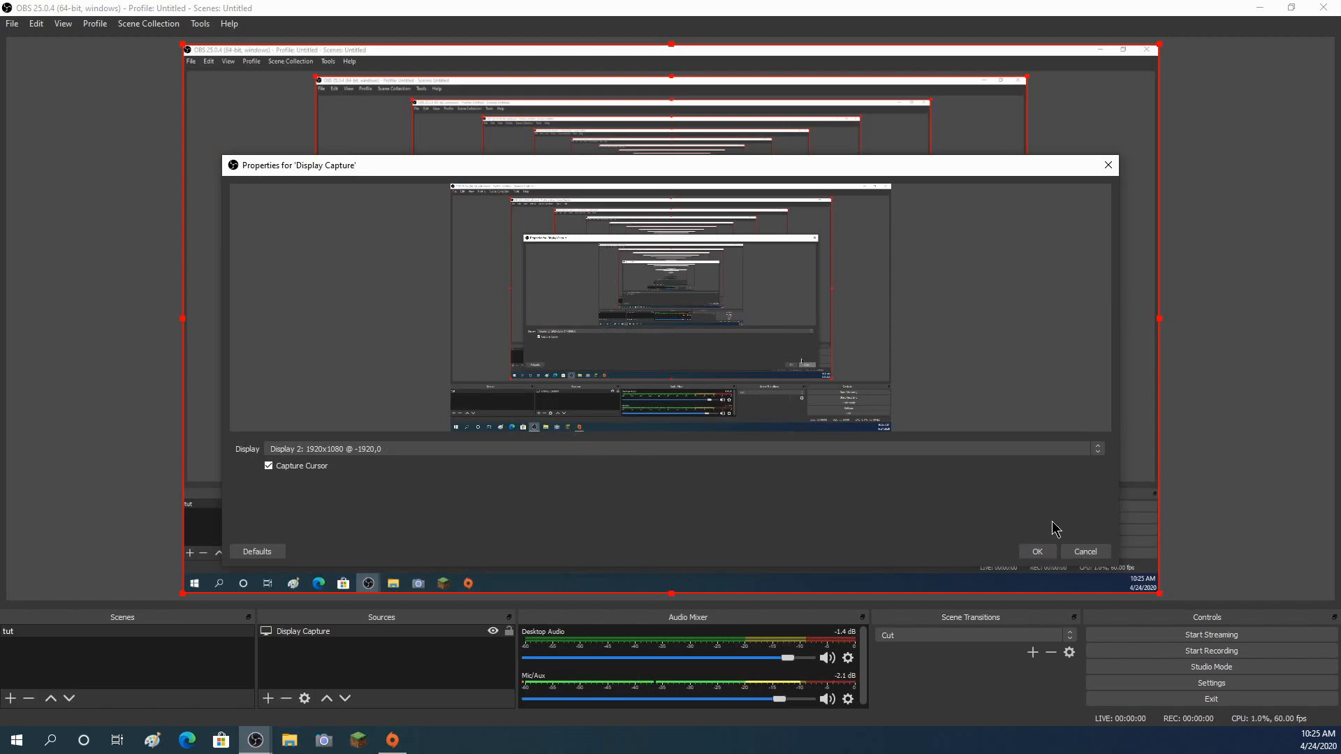
- Set the Display Capture source to Display 1: 1920x1080 @ 0,0 and accept its properties
click(1066, 451)
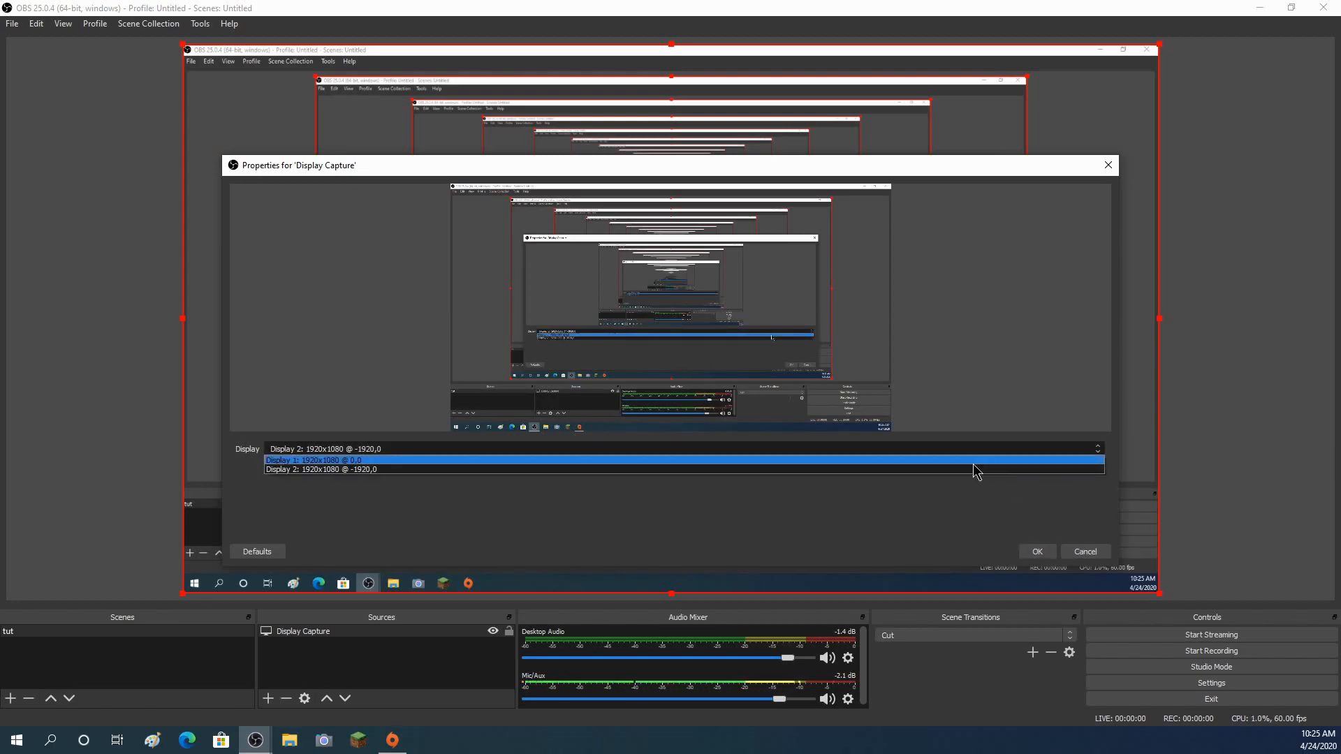
click(978, 463)
click(996, 452)
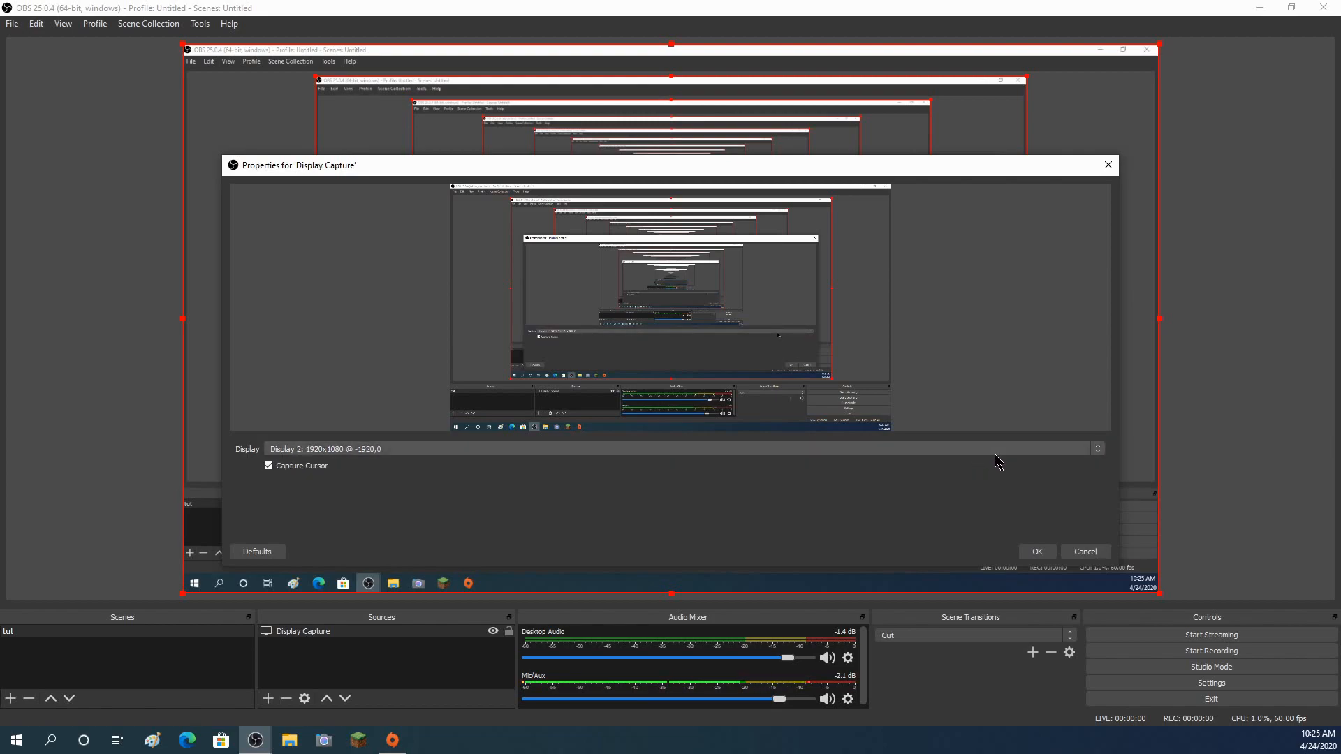
click(906, 461)
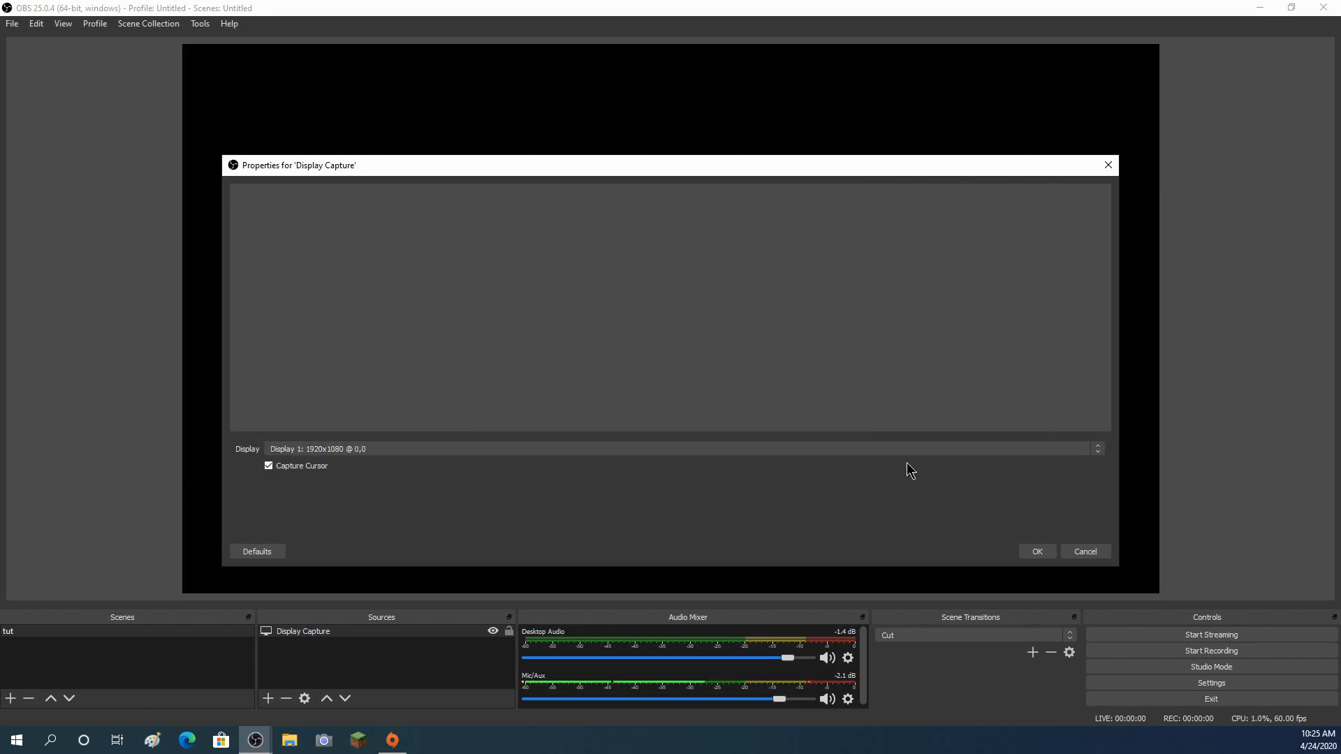
click(1034, 552)
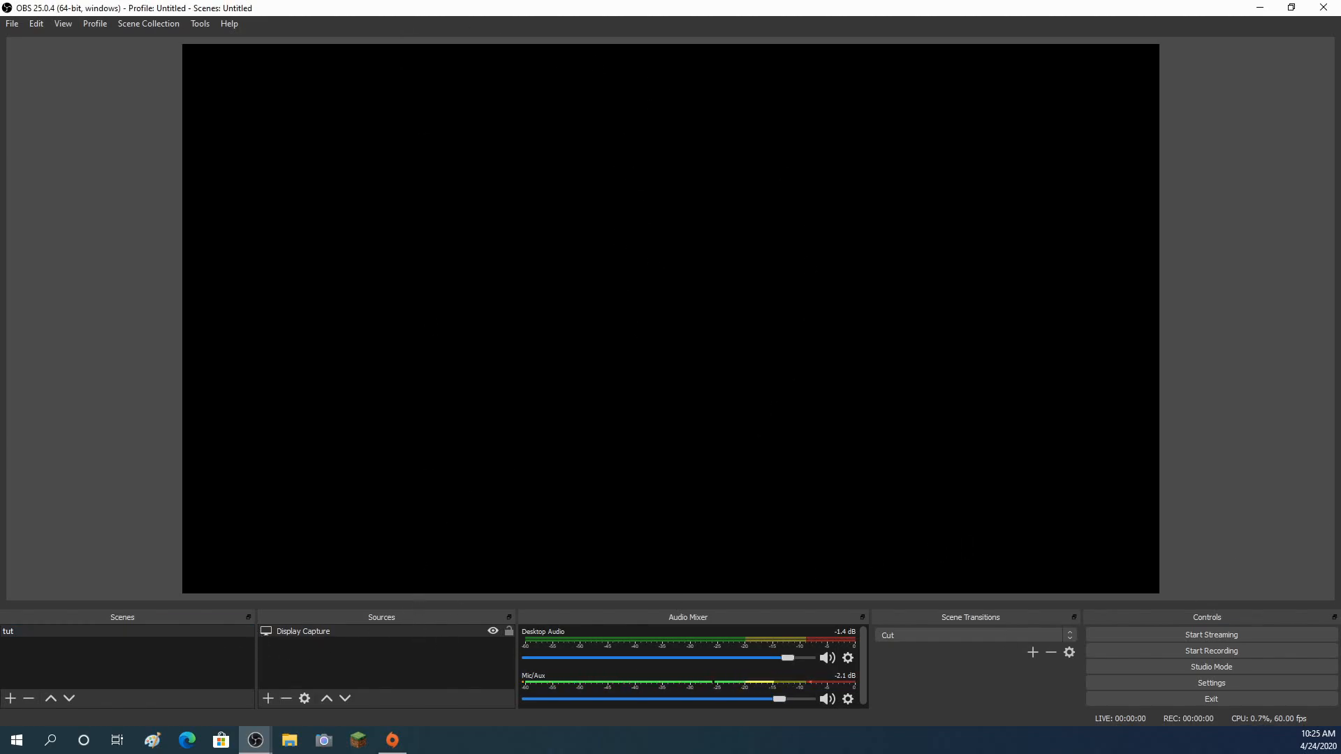
click(1317, 740)
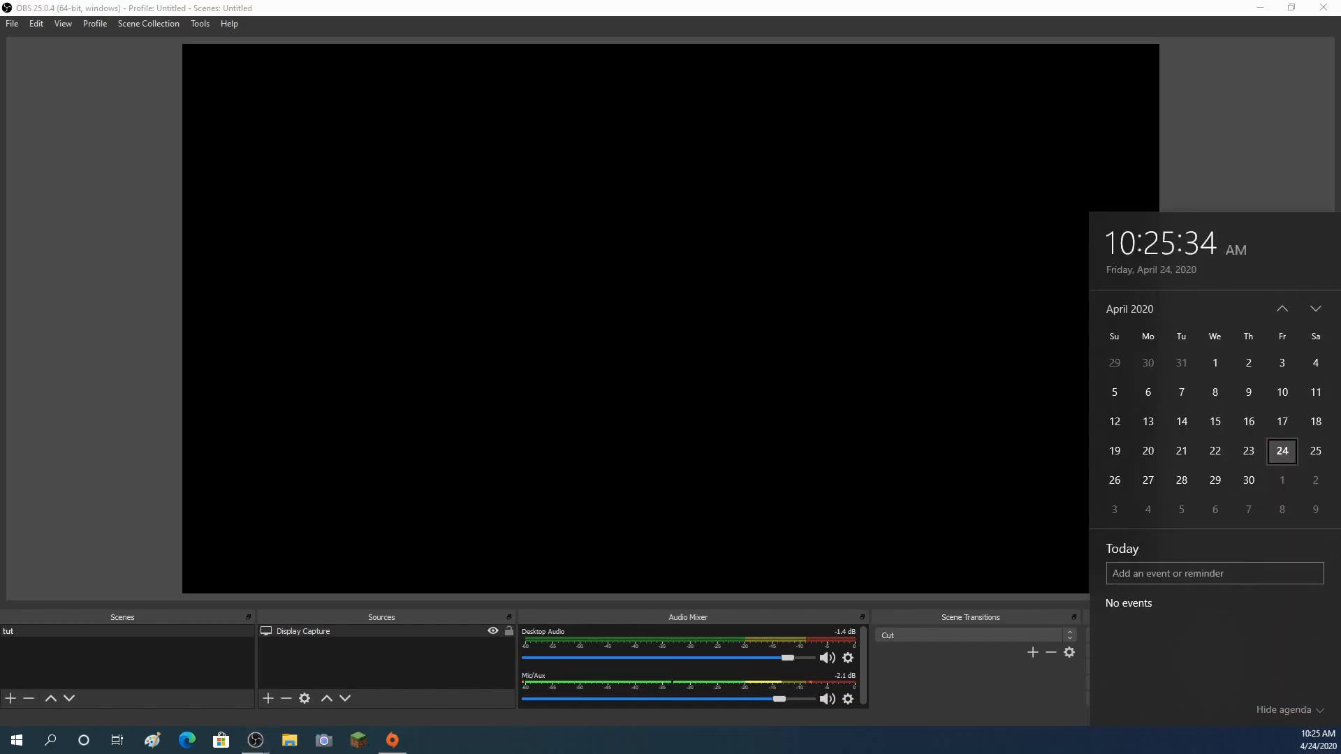
click(1318, 740)
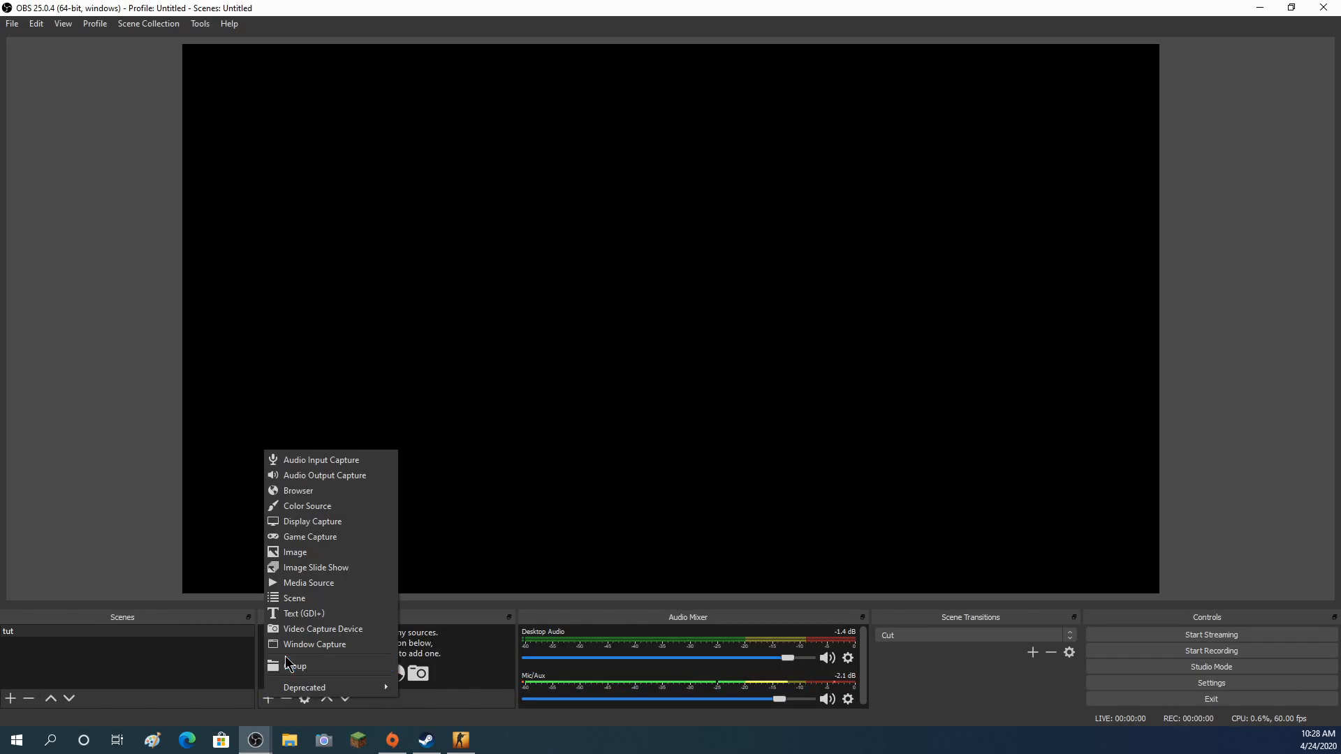
- Add a new Window Capture source that captures the [csgo.exe]: Counter-Strike: Global Offensive window
click(311, 649)
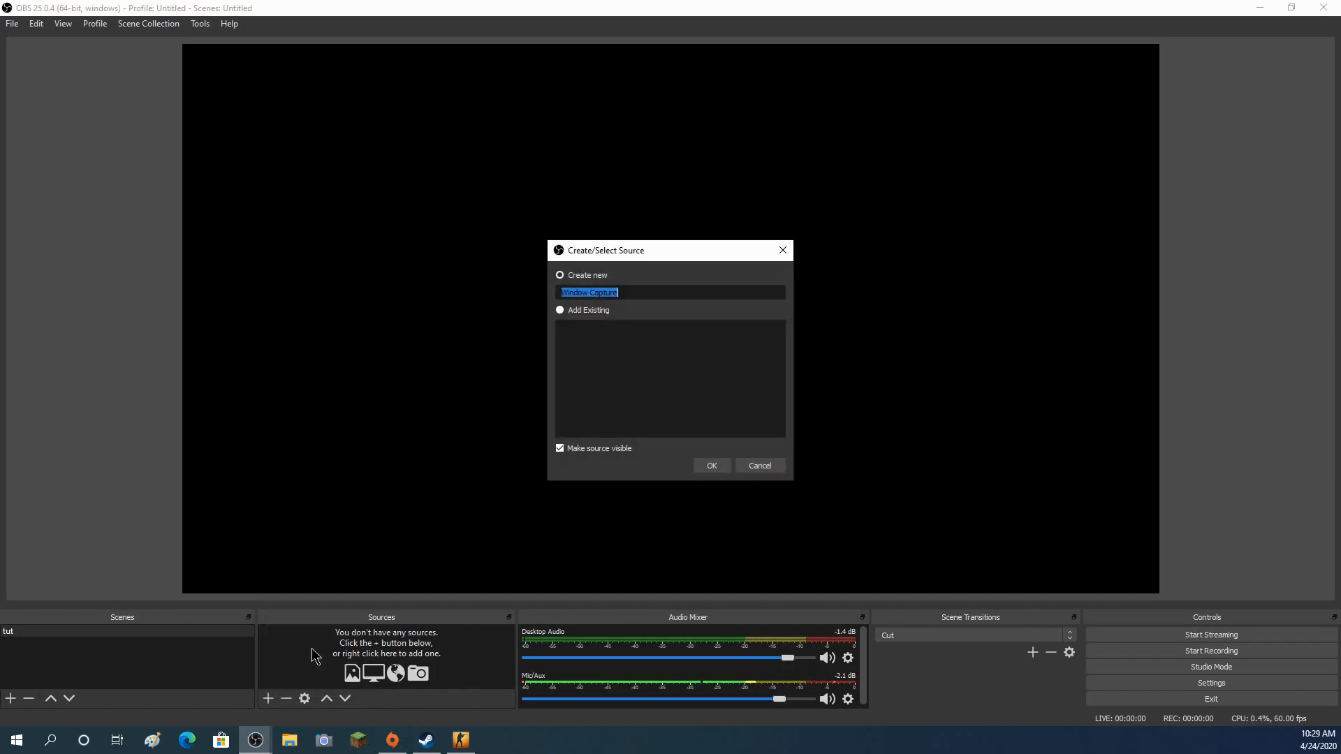
click(708, 466)
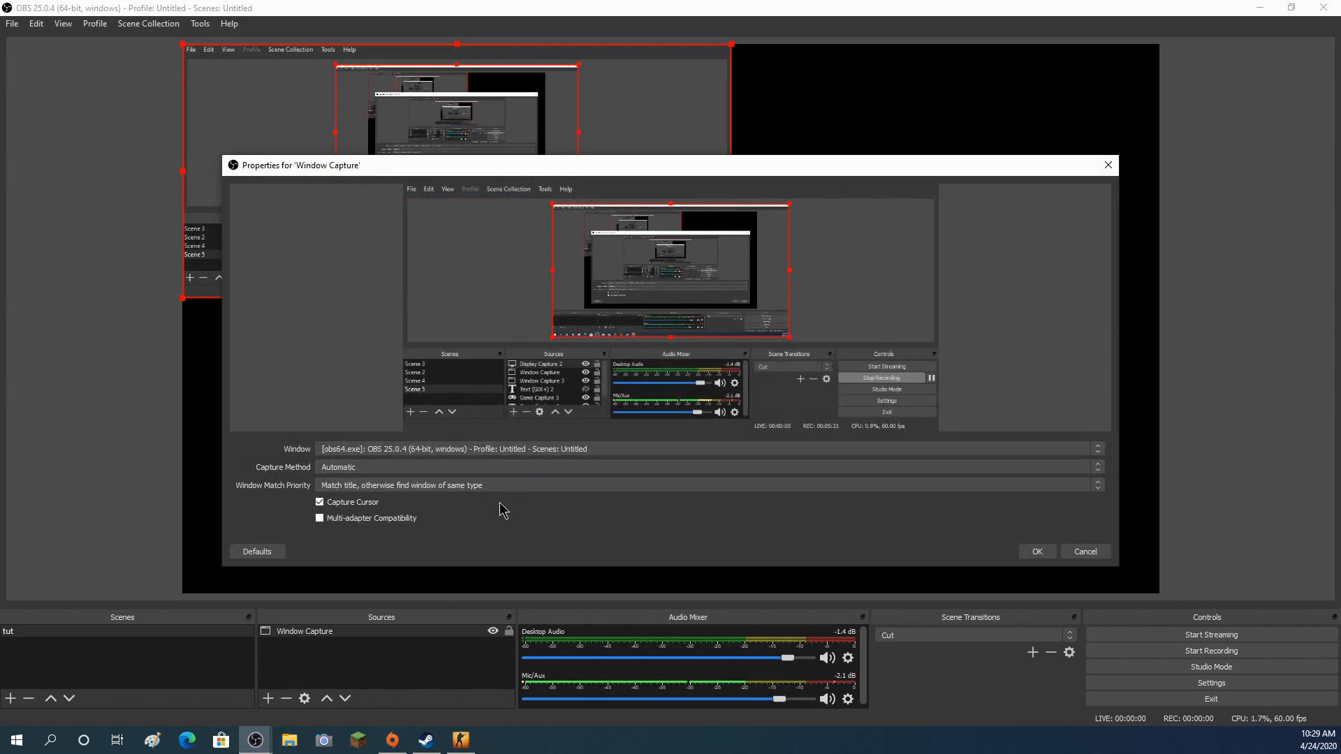
click(479, 452)
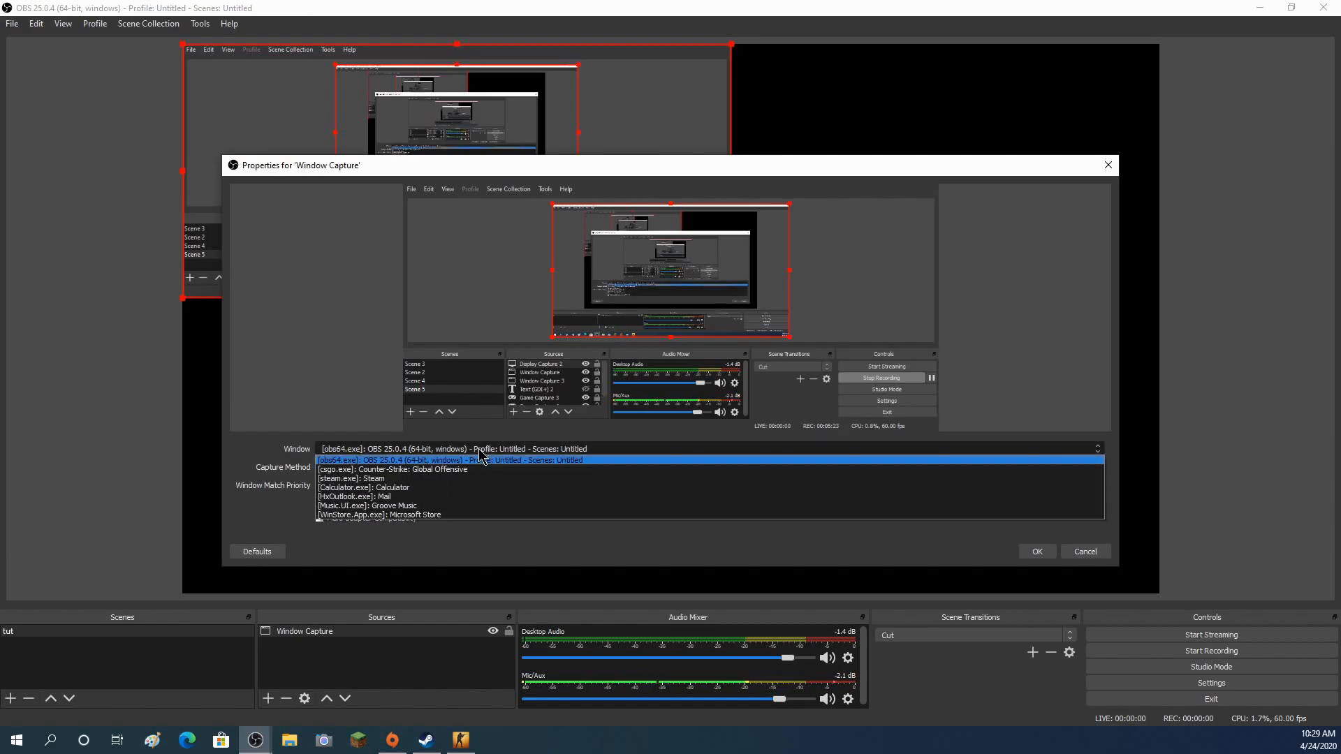
click(454, 469)
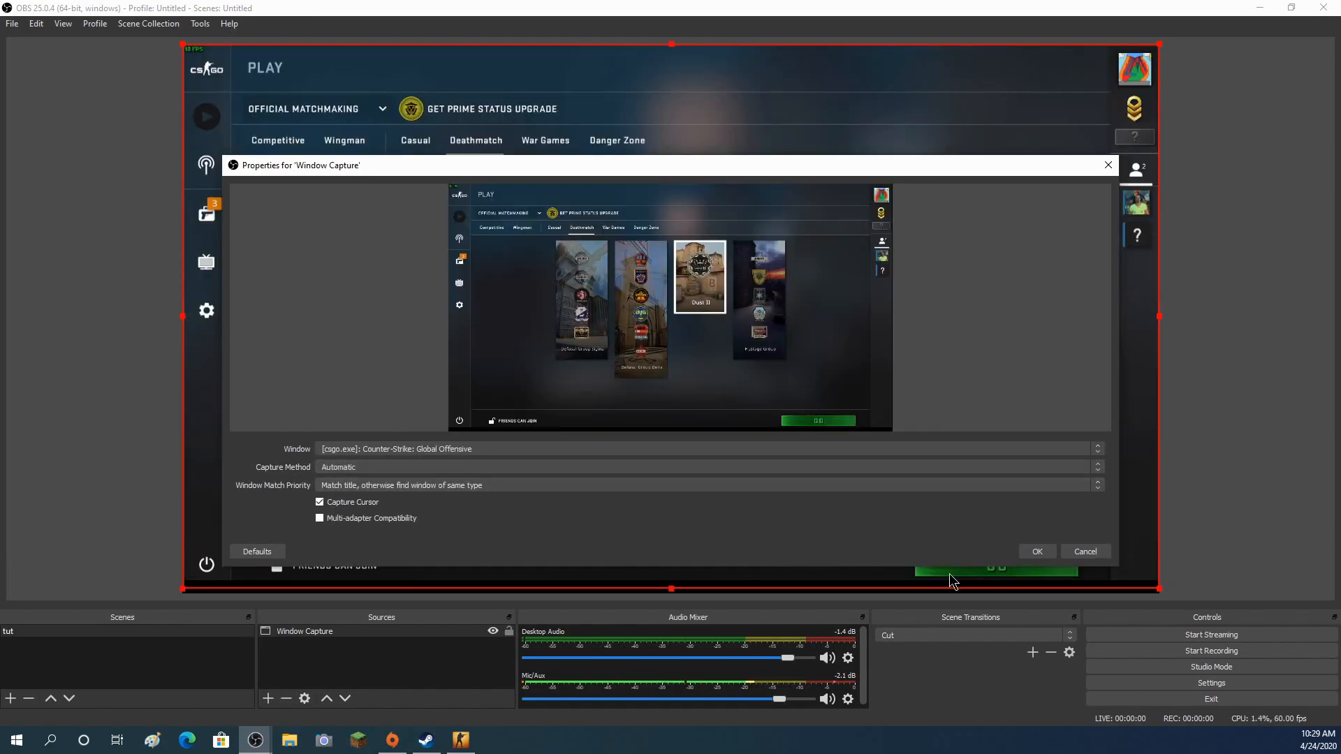
click(1037, 552)
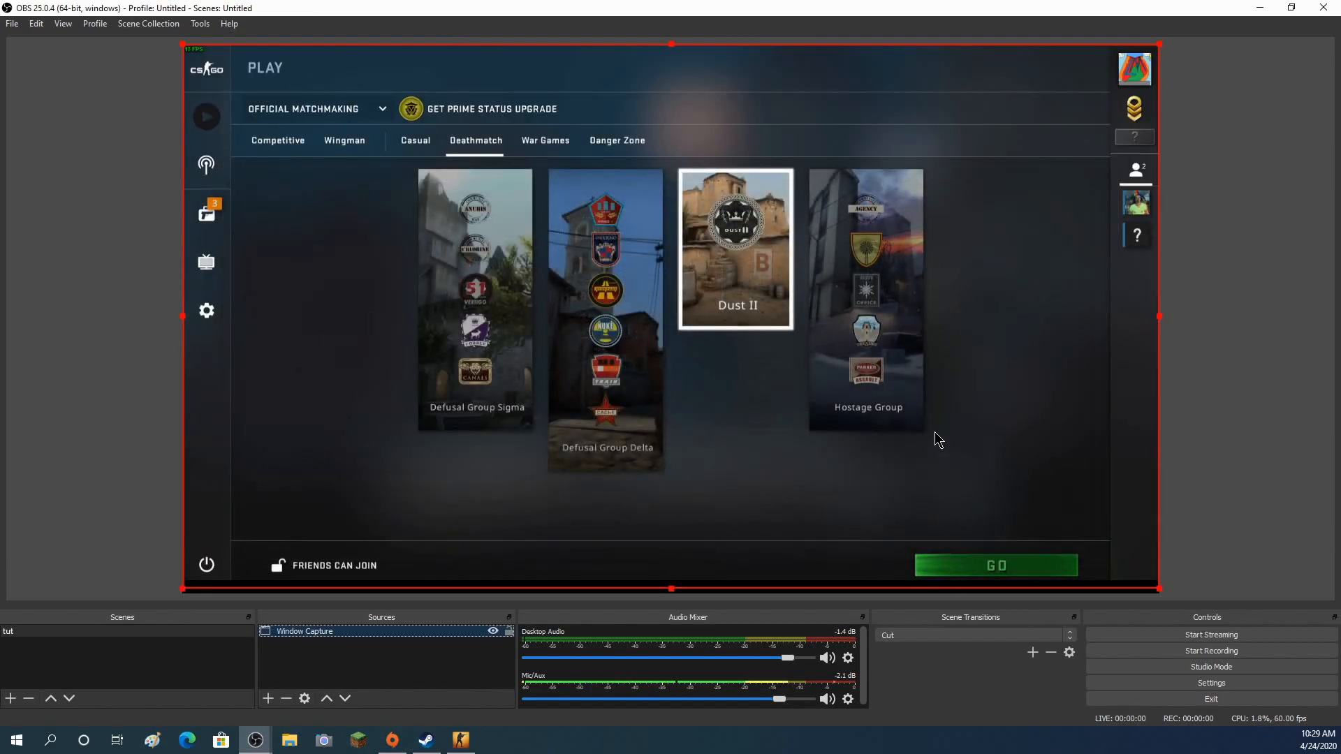
- Shift the game capture down and back up in the preview, aligning it with the canvas's top edge, and deselect it
drag(936, 438, 933, 442)
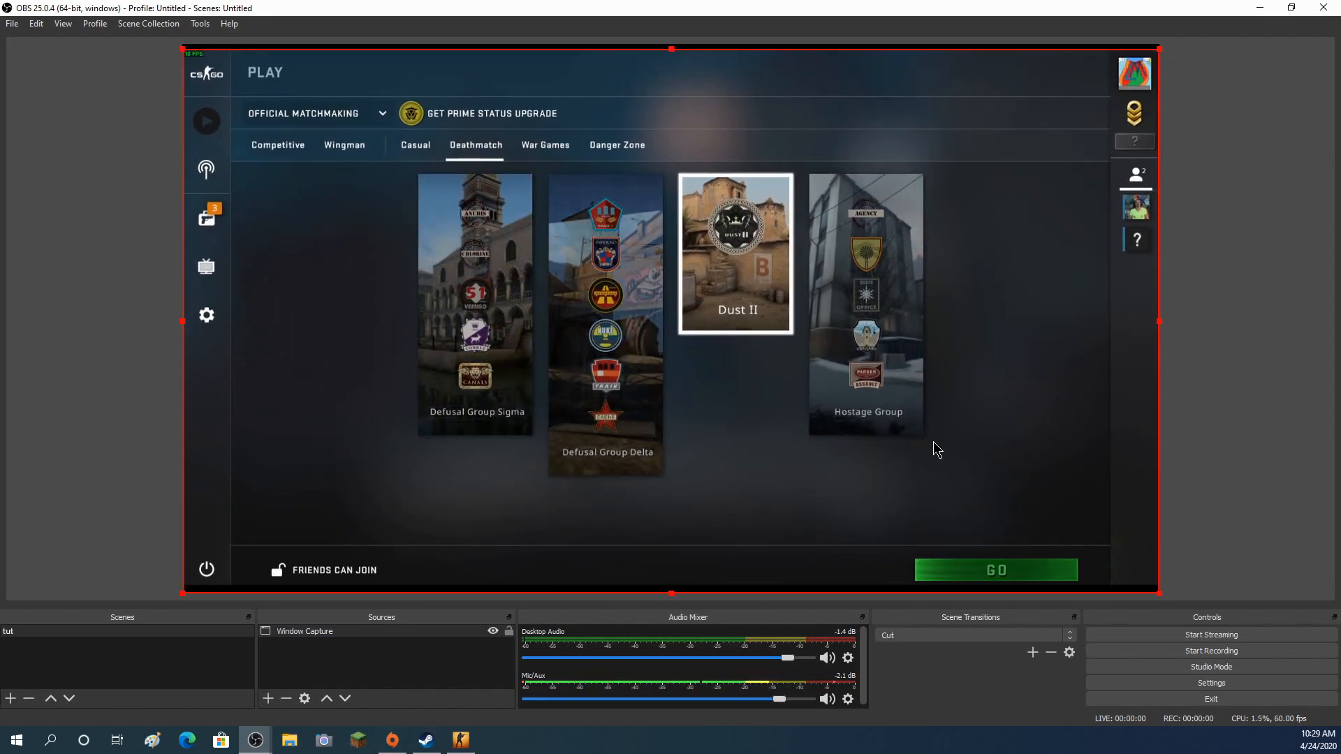
mouse_move(1159, 49)
mouse_down()
mouse_move(1153, 57)
mouse_move(1160, 46)
mouse_up()
click(1221, 102)
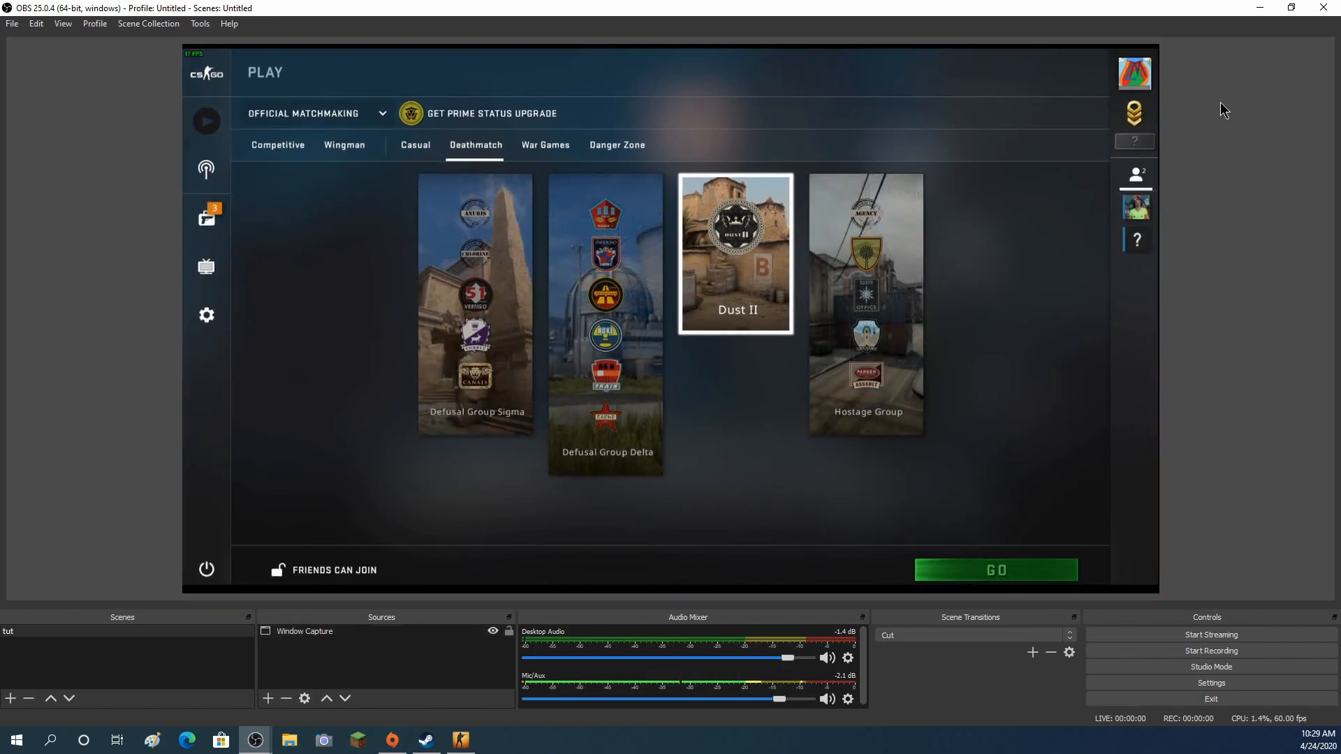
click(988, 383)
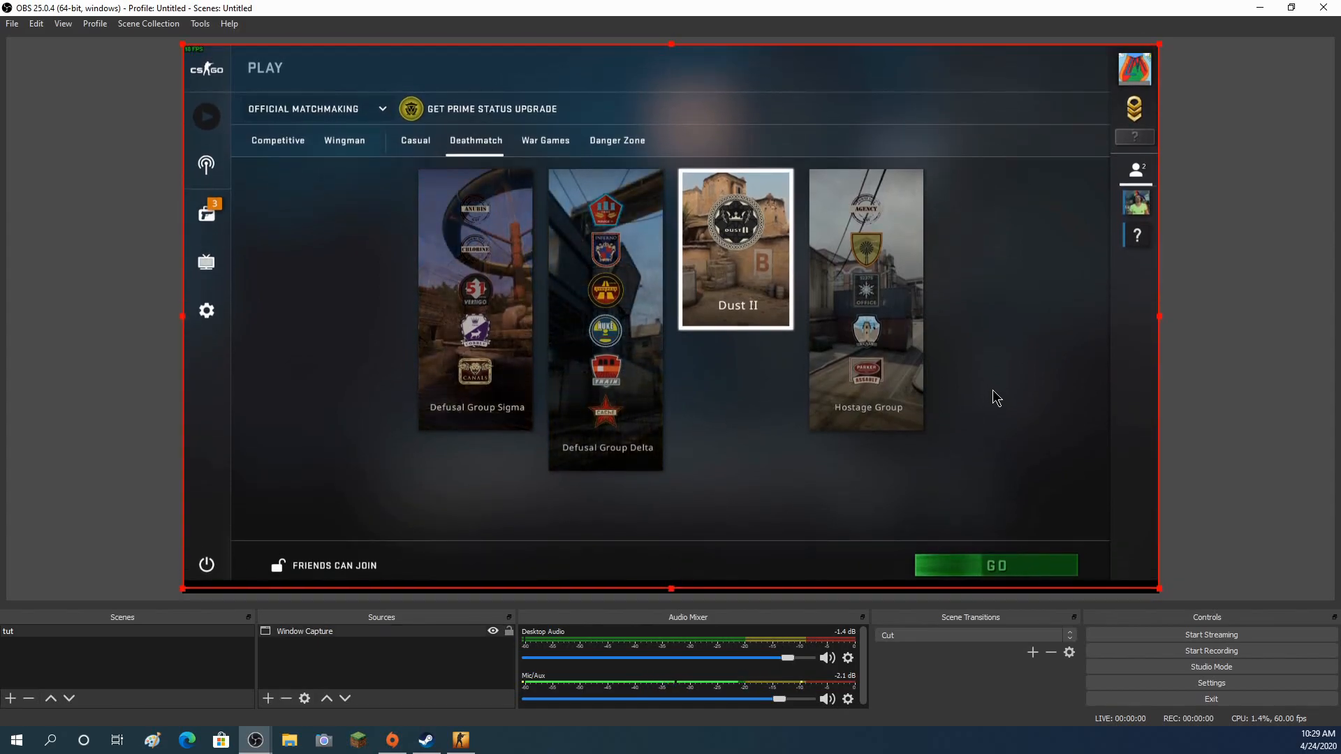
click(1197, 419)
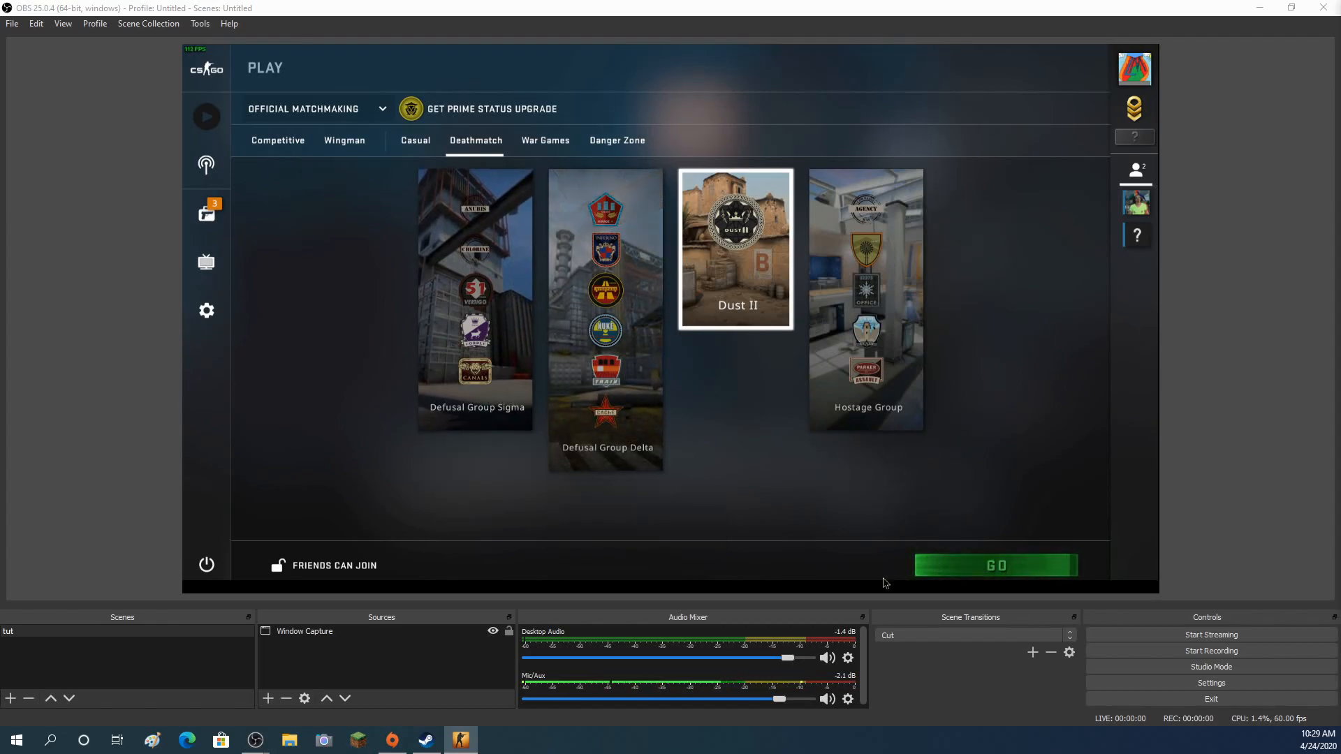
- Start a Dust II Deathmatch search in Counter-Strike: Global Offensive and align its capture with the bottom edge of the OBS canvas
click(954, 562)
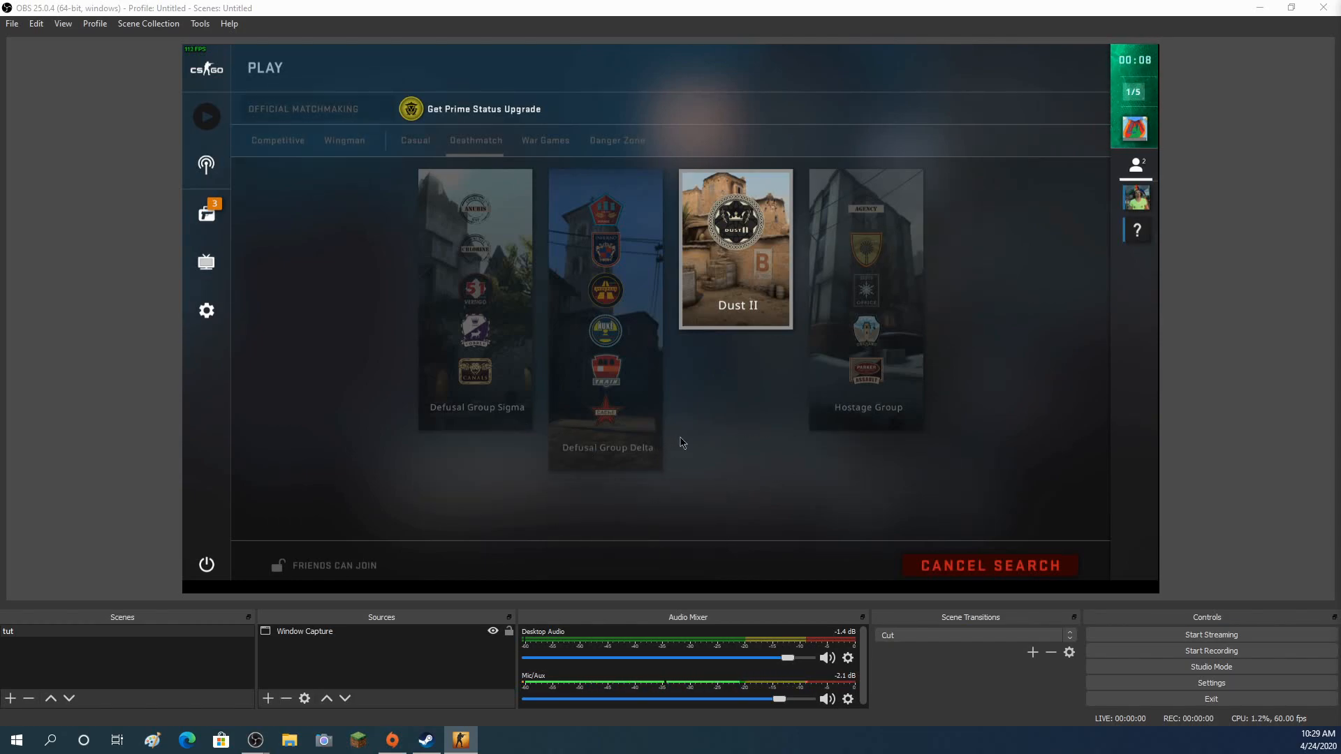
mouse_move(917, 324)
mouse_down()
mouse_move(934, 327)
mouse_move(916, 330)
mouse_up()
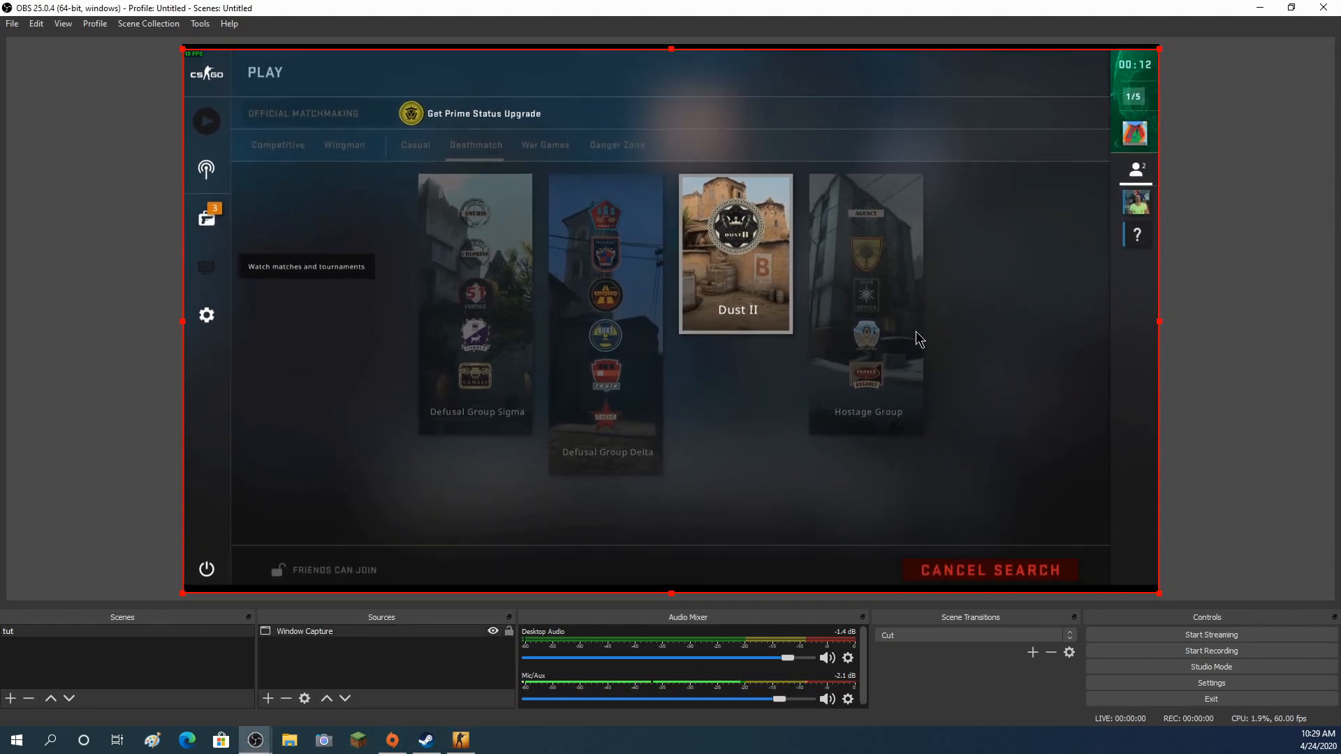
key(alt+Tab)
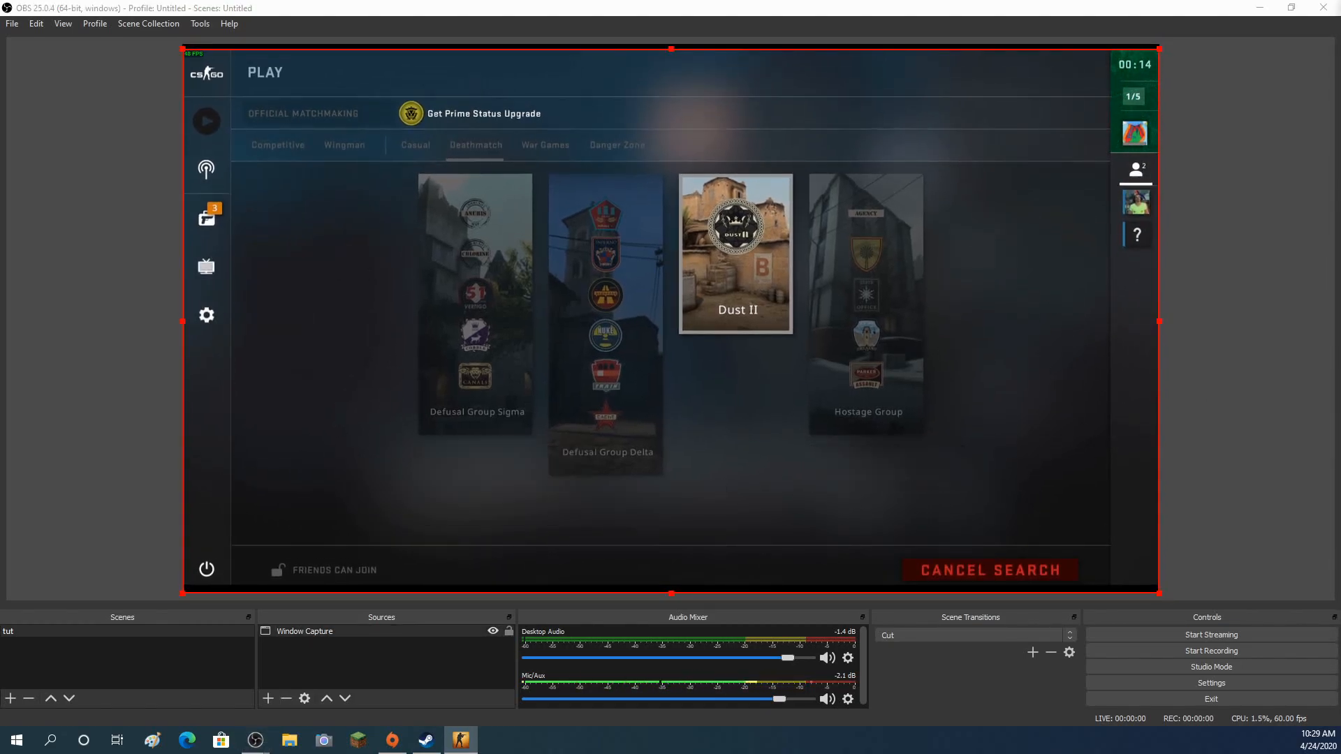
click(1200, 363)
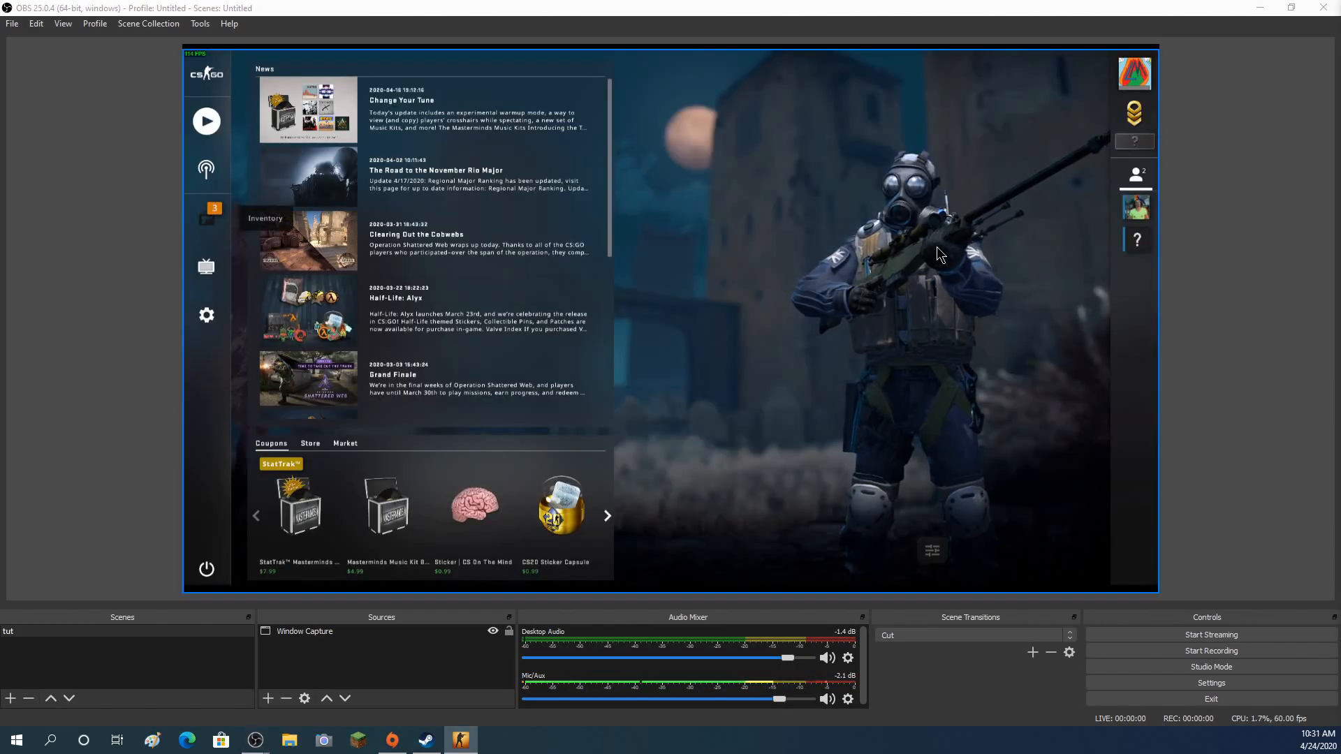
- Open the Output settings, compare the Simple and Advanced modes, and set the Output Mode to Advanced
click(1226, 682)
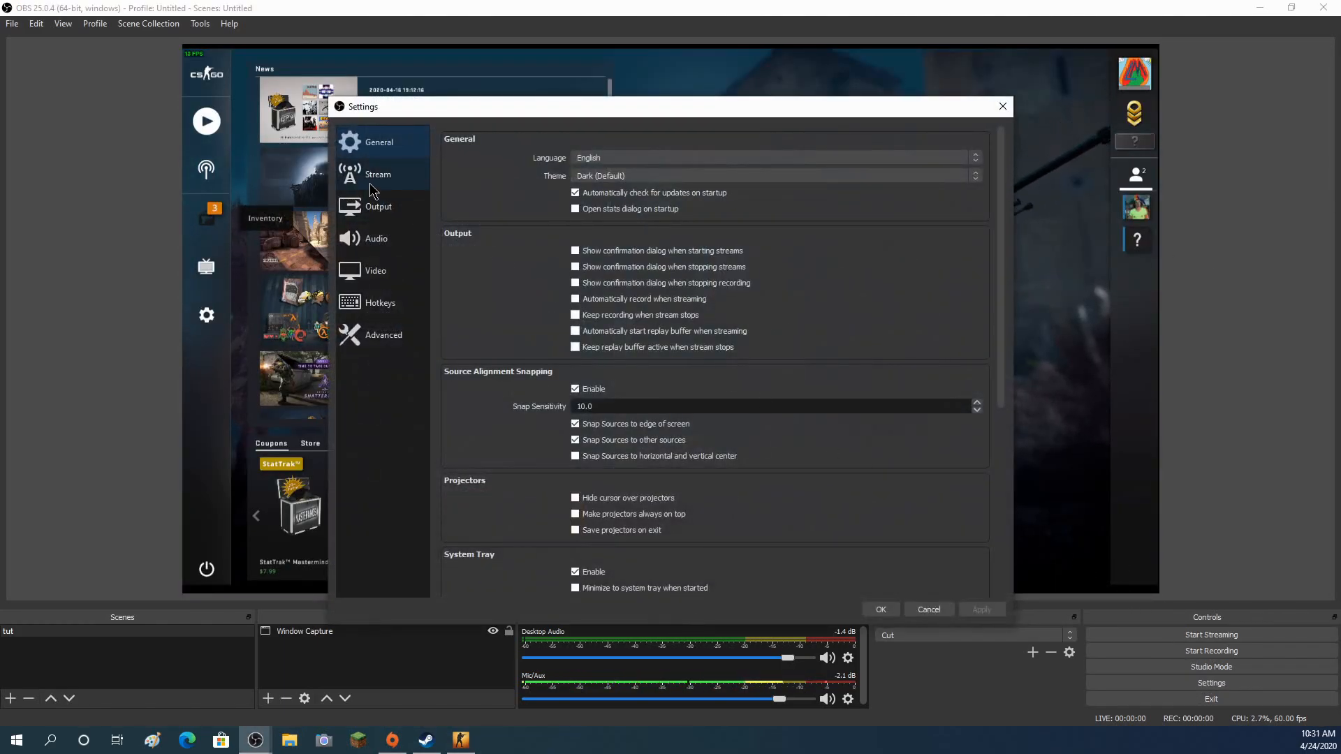
click(367, 207)
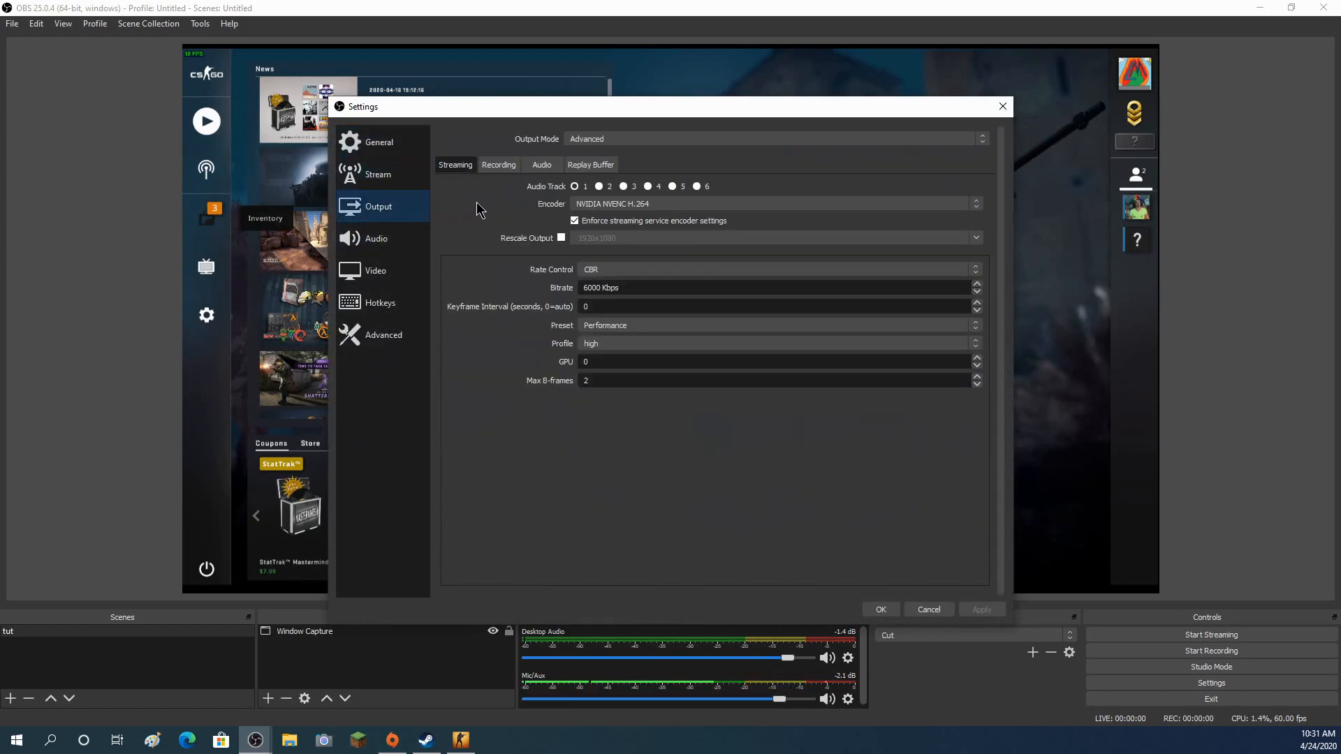
click(578, 140)
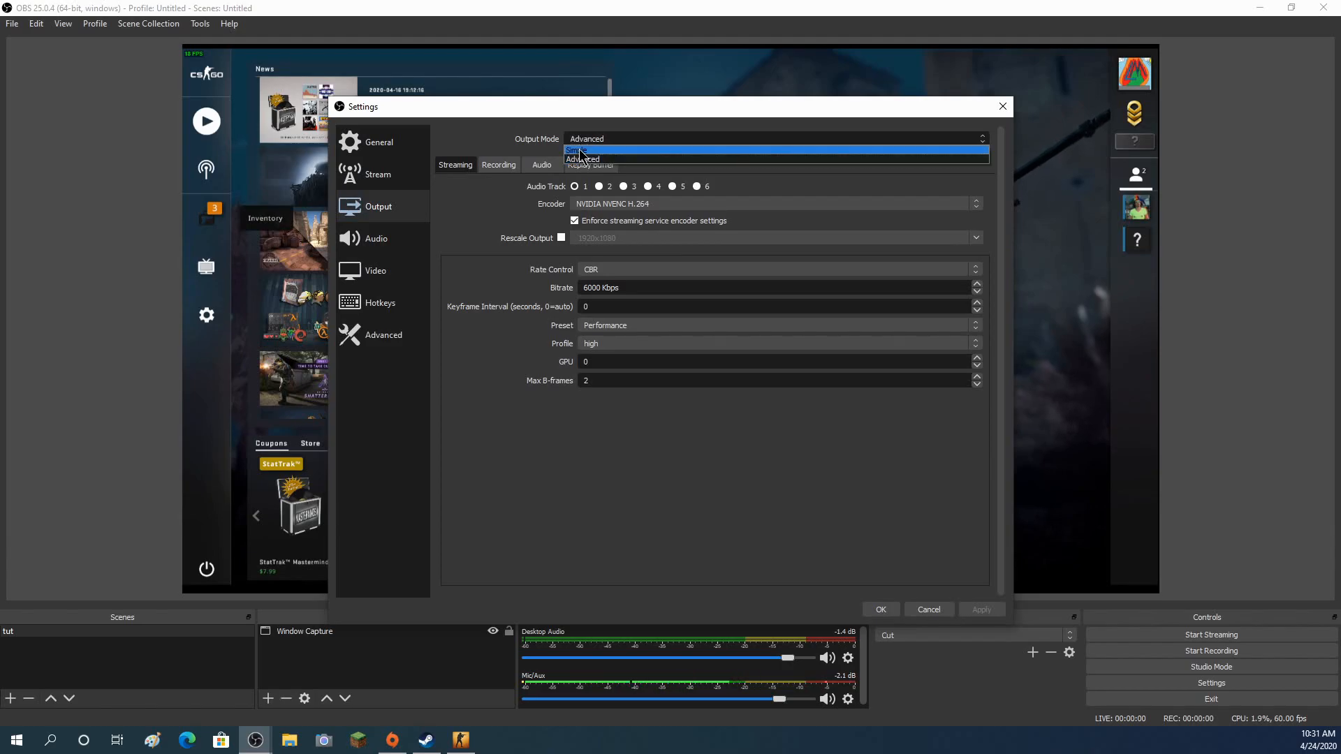
click(574, 159)
click(569, 141)
click(570, 150)
click(574, 139)
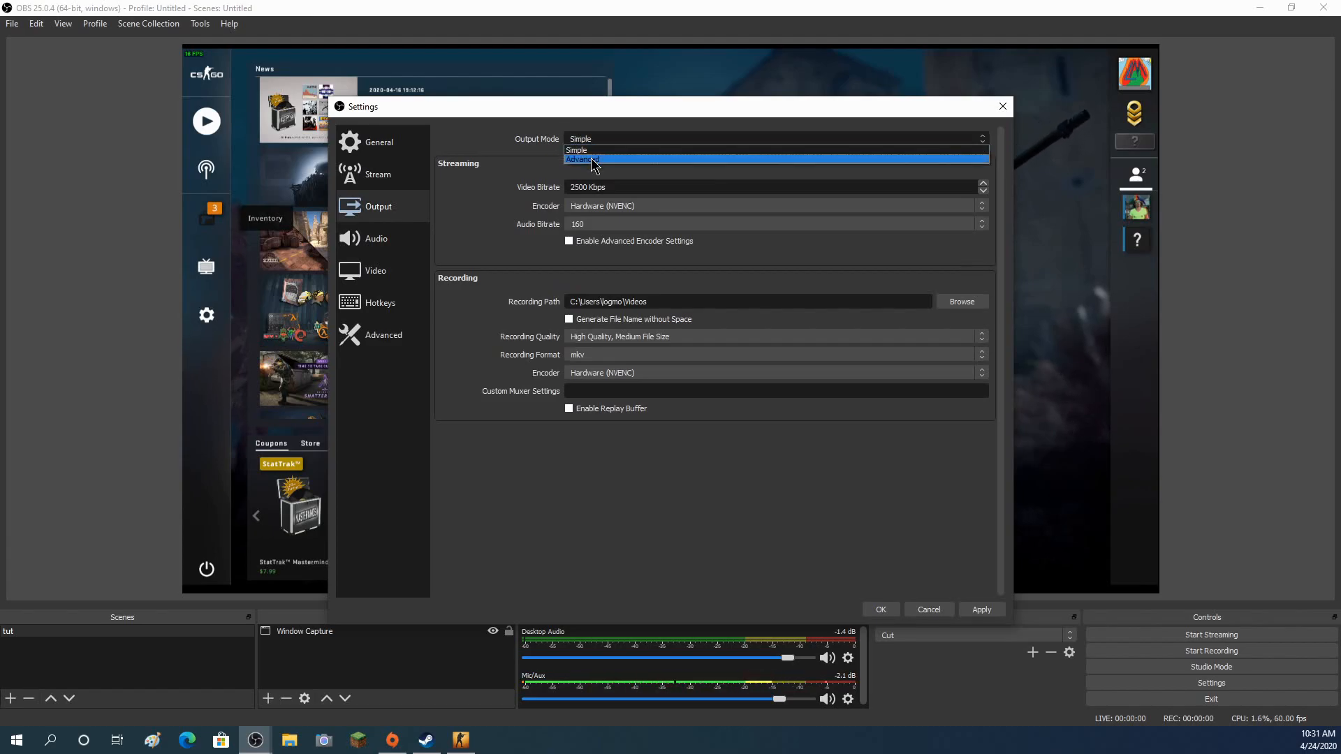
click(594, 160)
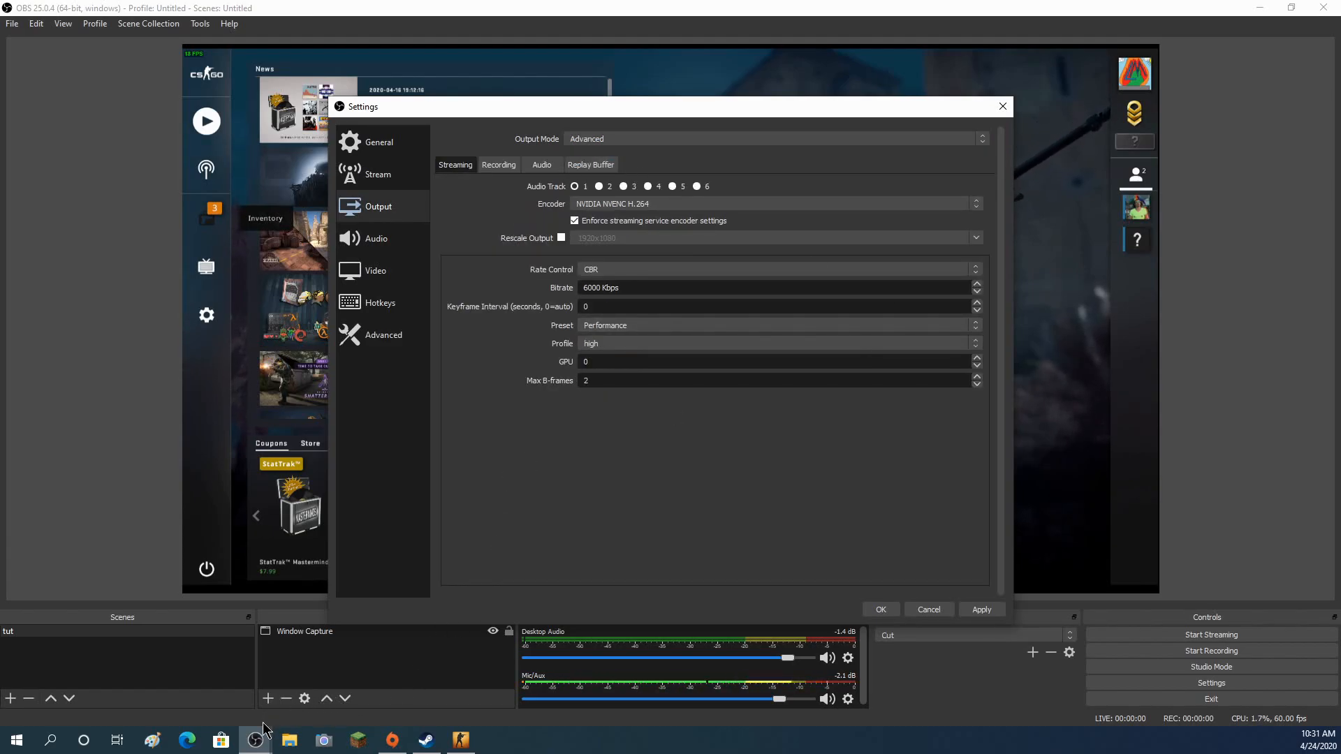
mouse_move(259, 735)
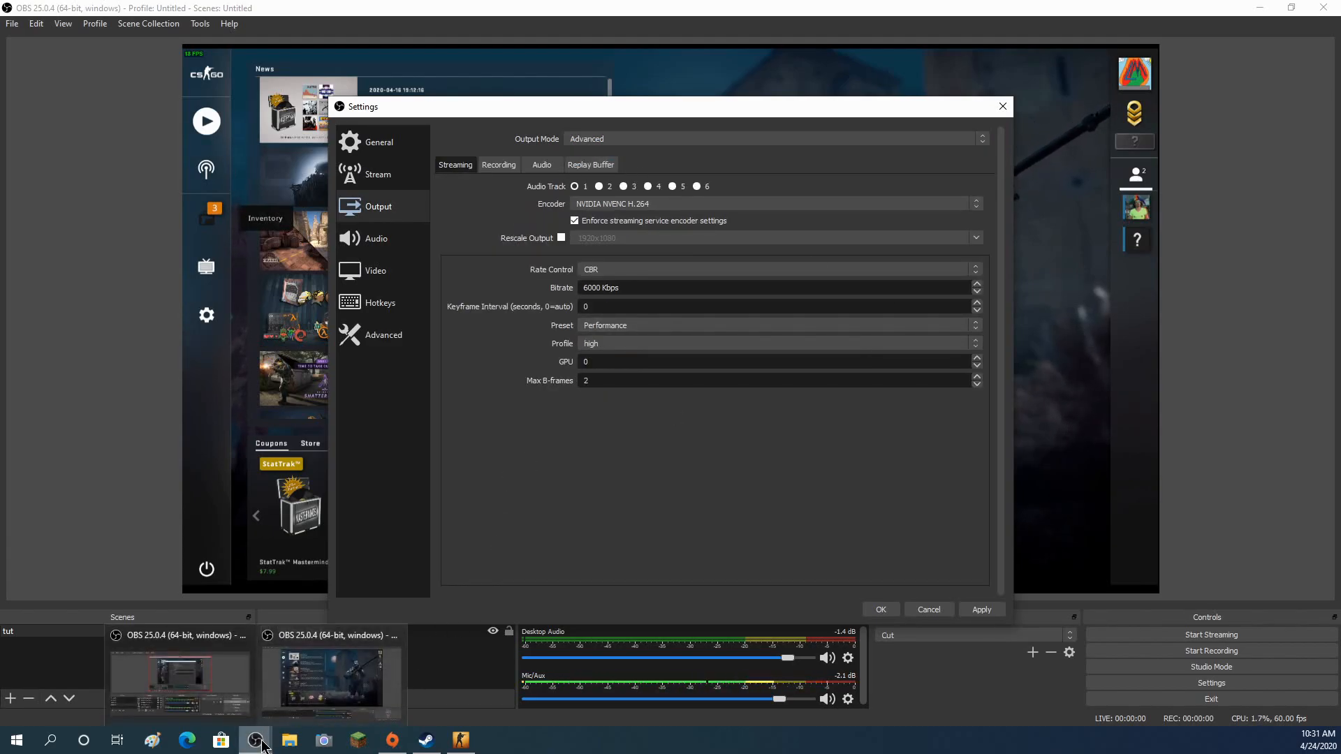
- In the recording output settings, set the bitrate to 2500 Kbps and check the available rate control options
click(246, 670)
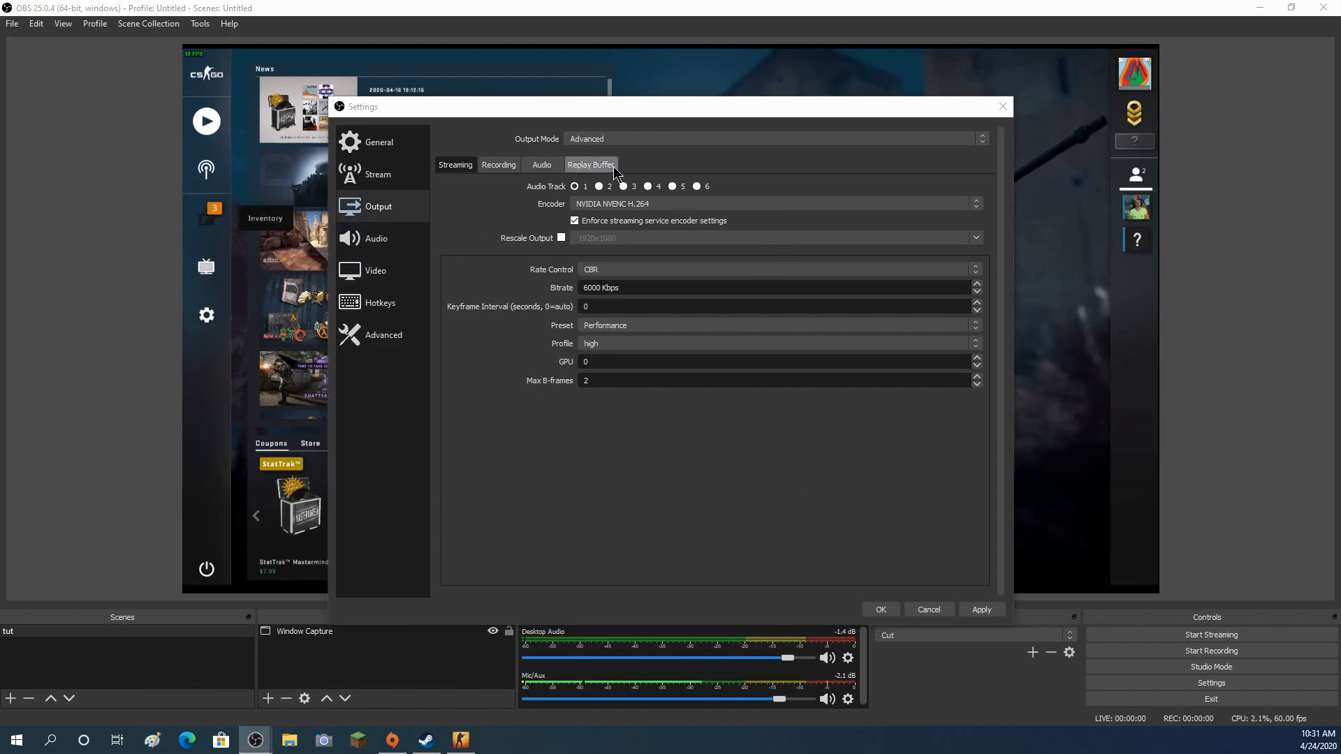
click(500, 167)
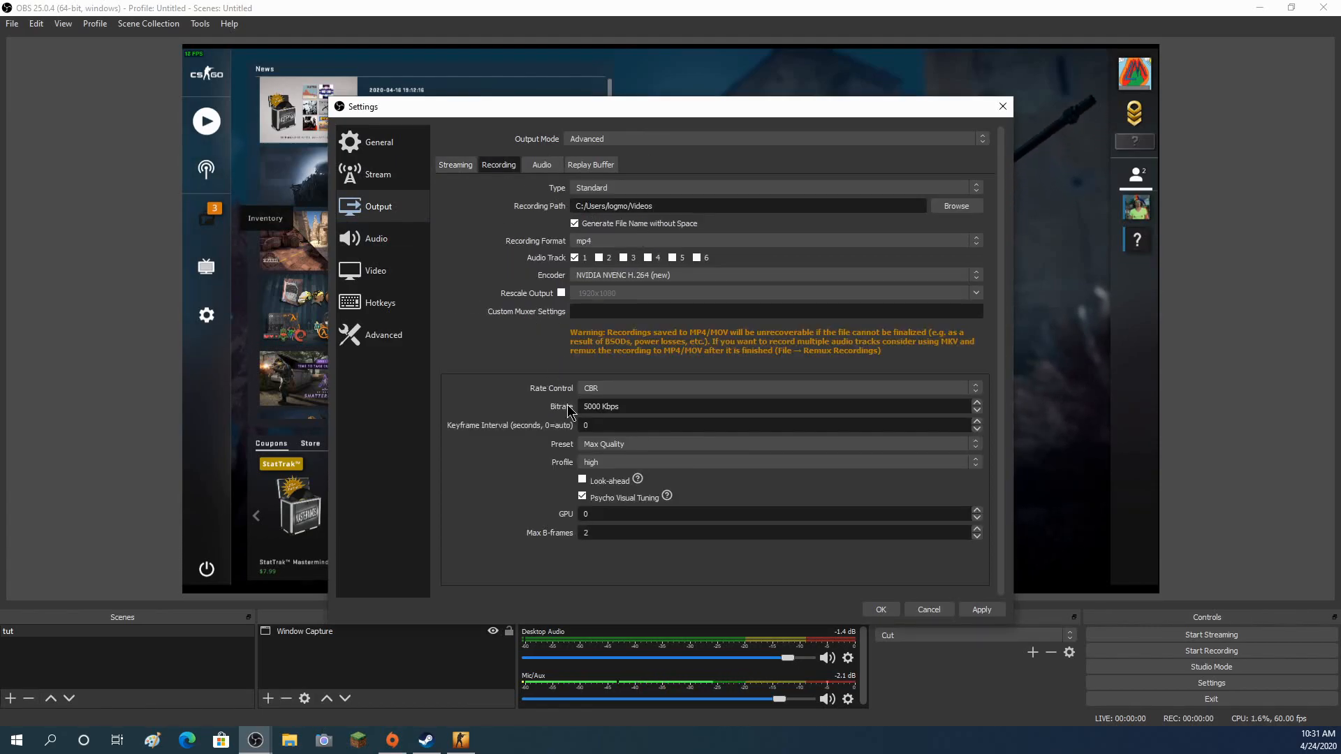
double_click(601, 408)
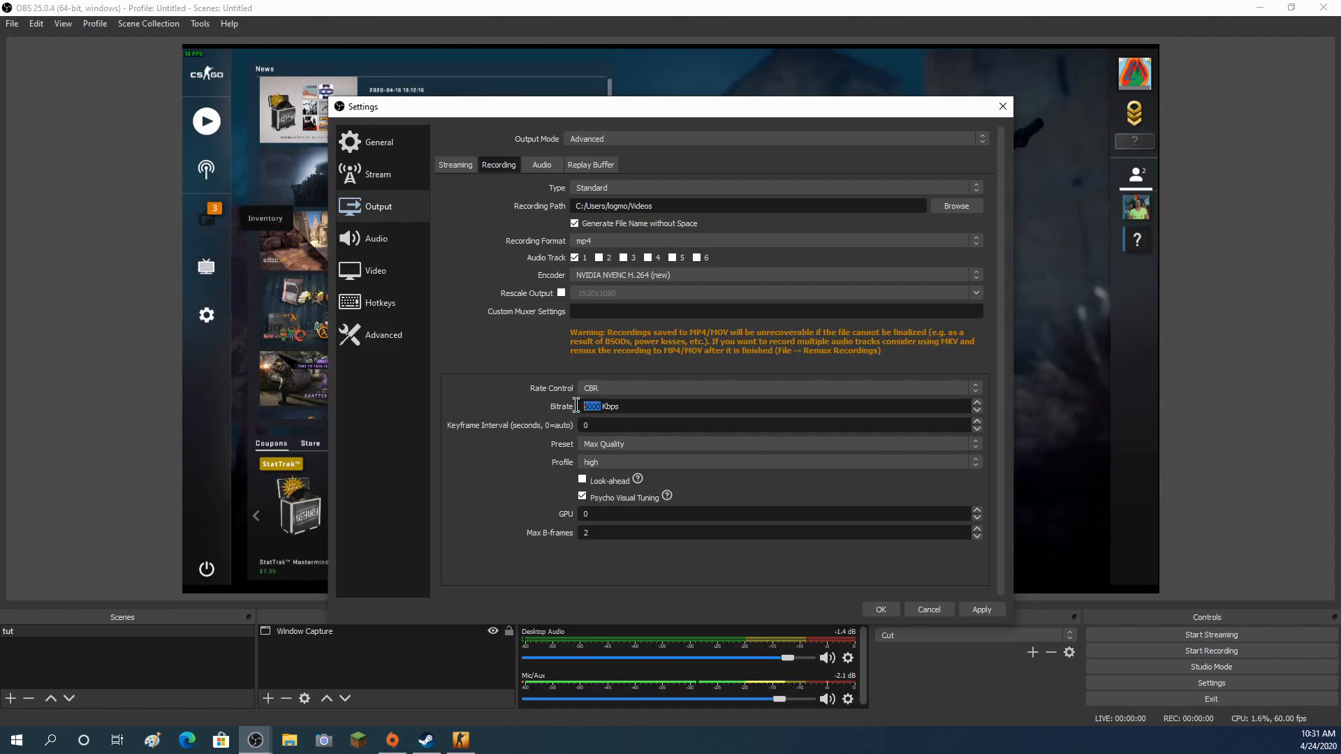
text(3000)
key(ctrl+a)
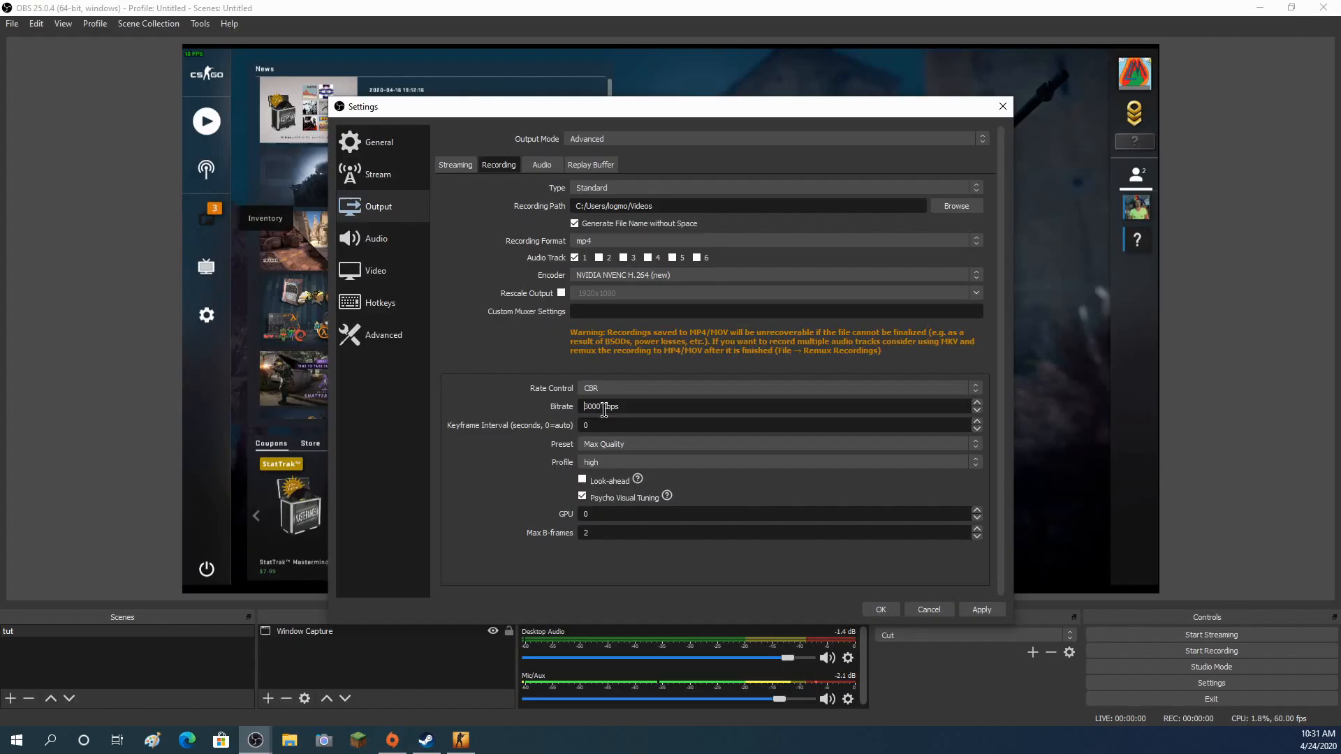
double_click(604, 406)
text(3000 Kbps)
drag(604, 406, 585, 399)
text(25)
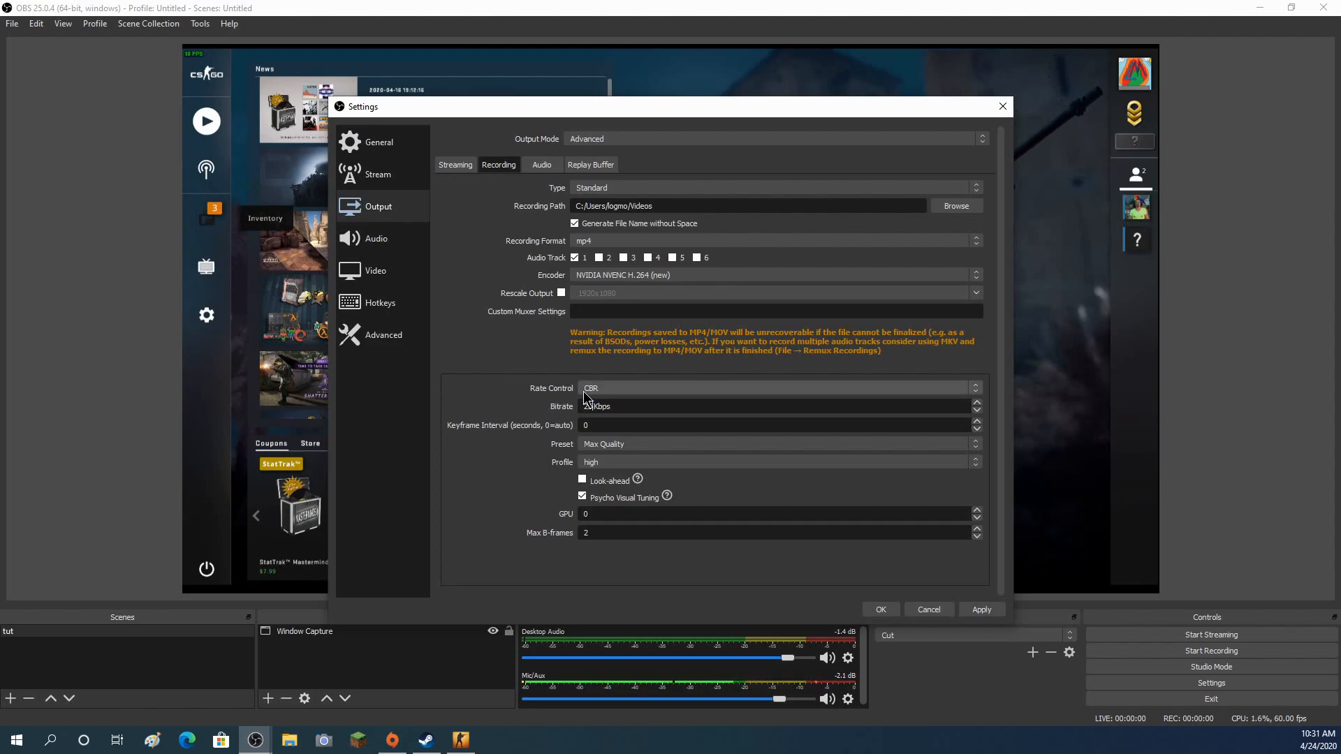
text(00)
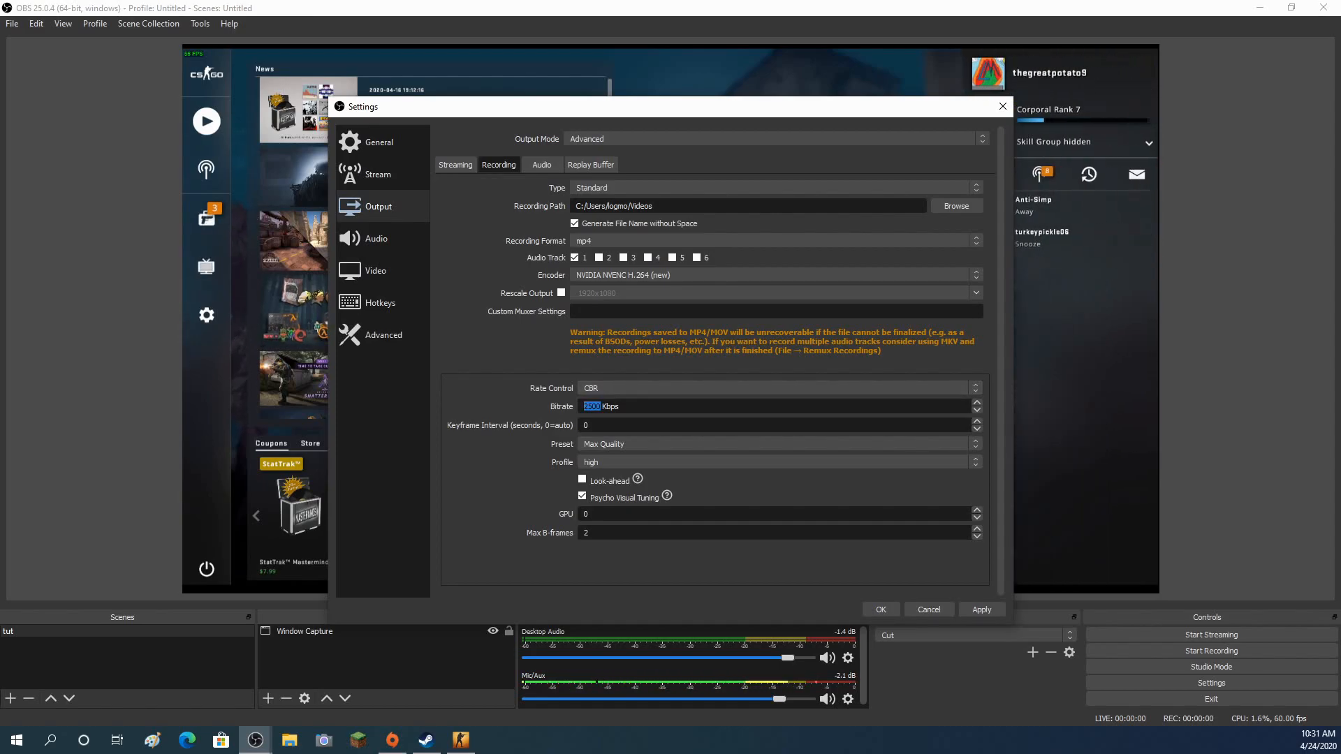
click(606, 388)
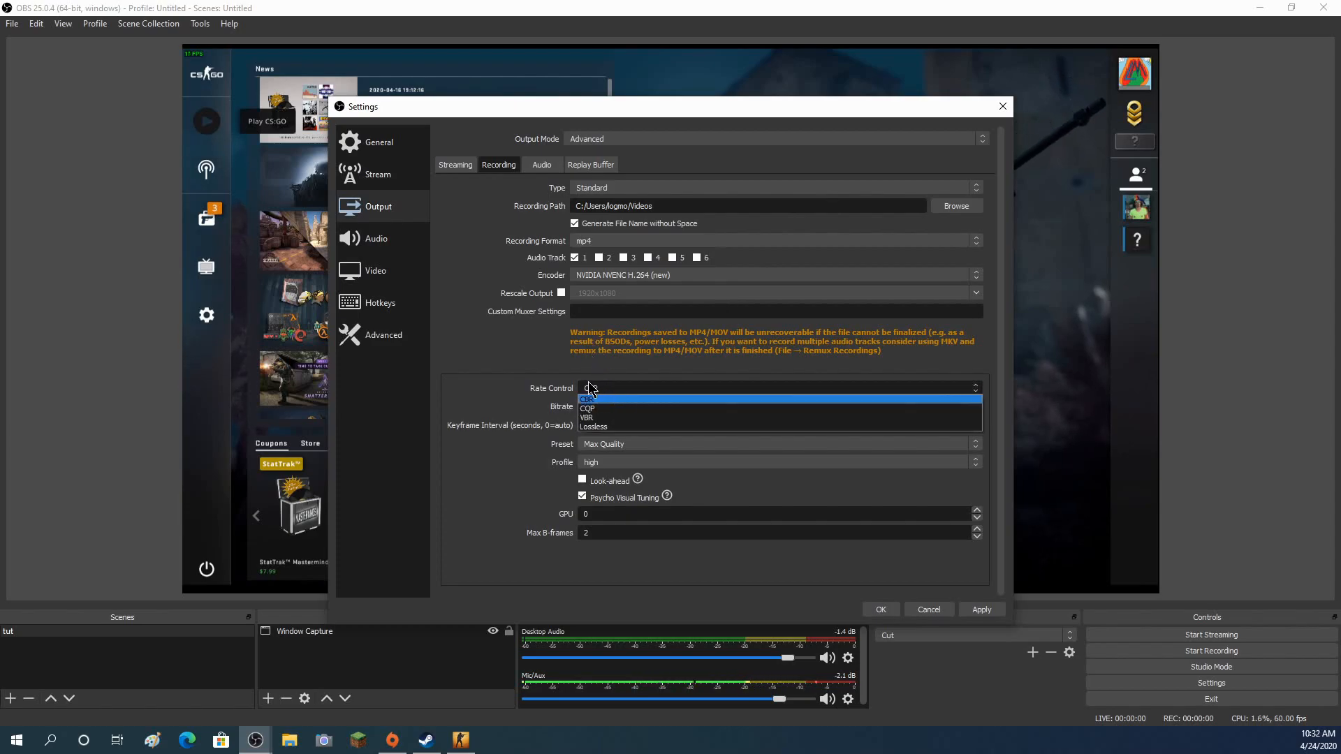
click(533, 396)
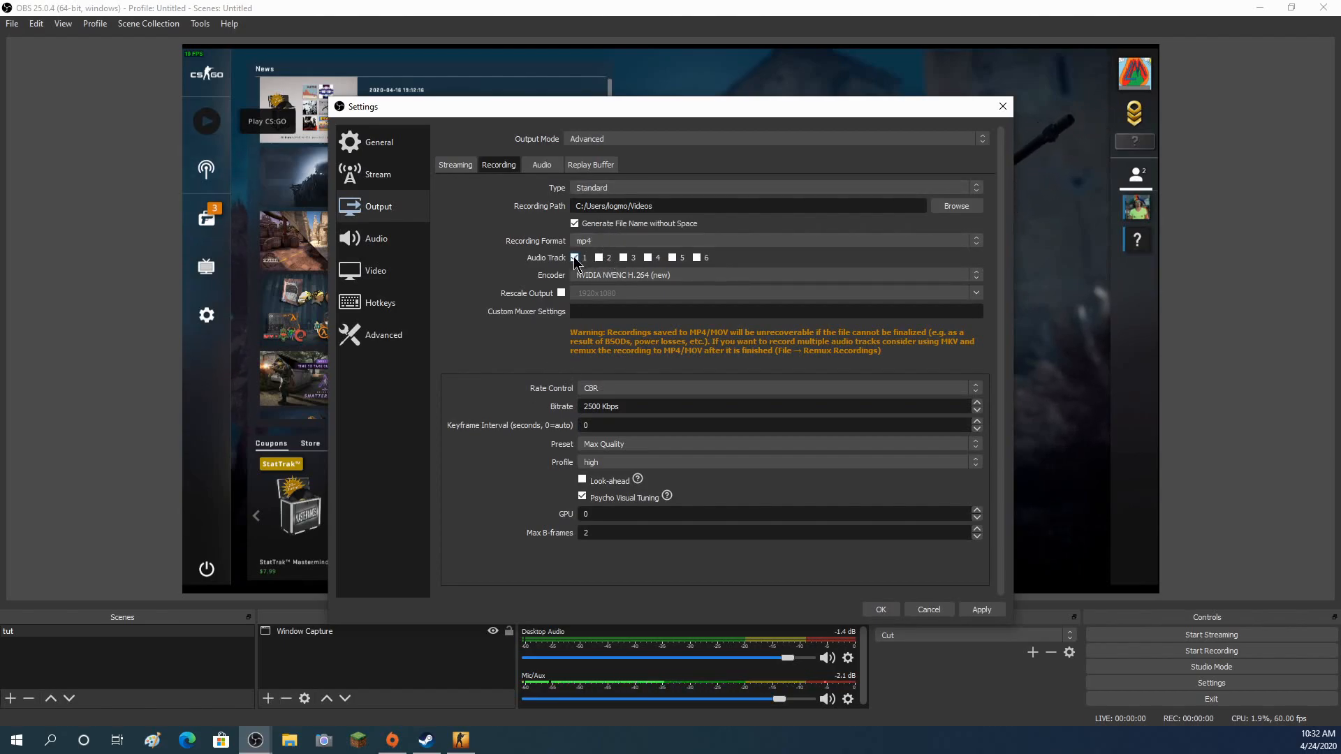
- Switch the recording encoder to x264 and back to NVIDIA NVENC H.264 (new)
click(605, 276)
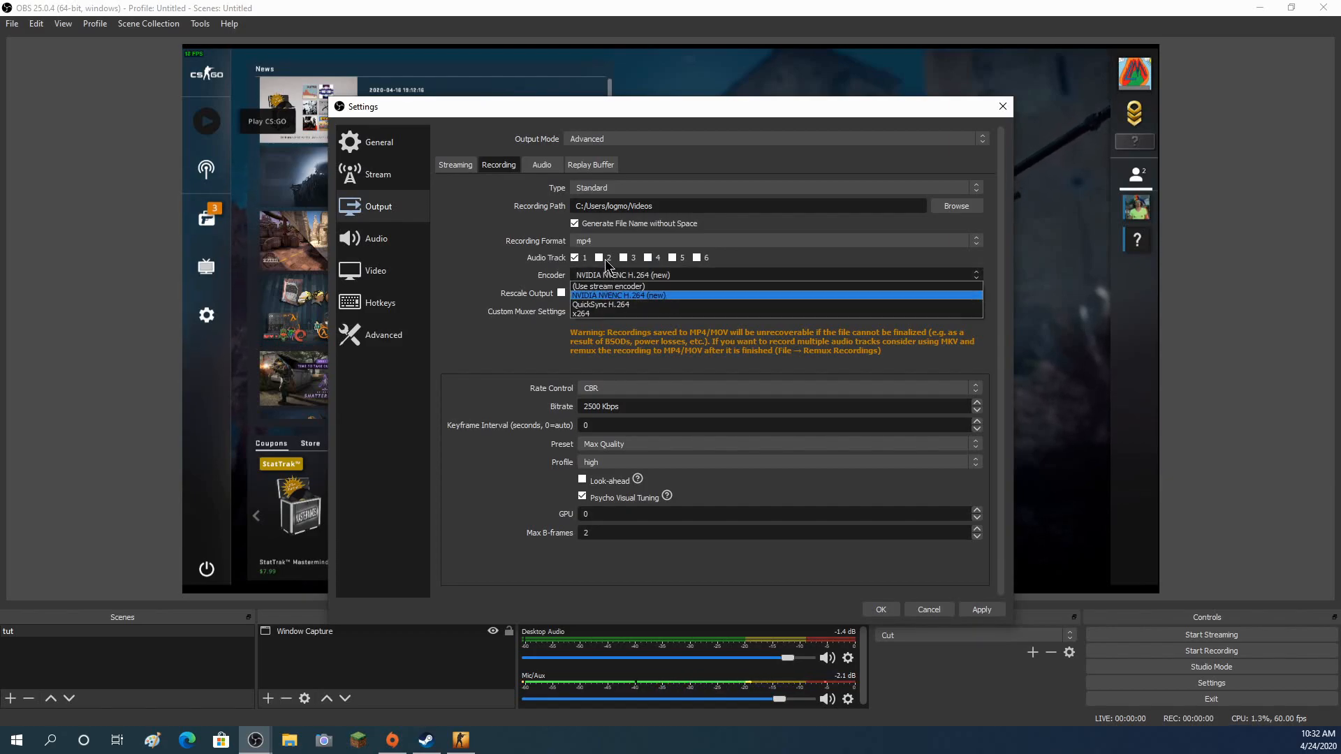
click(590, 313)
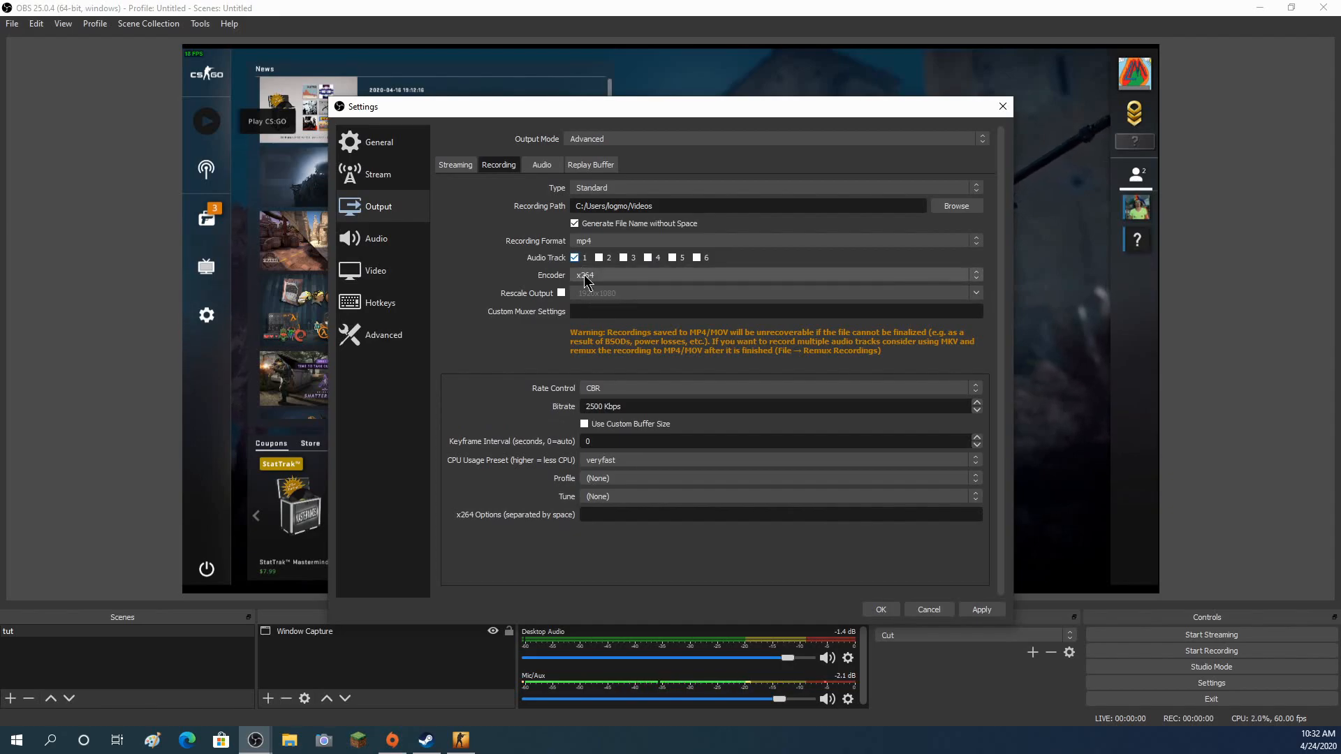
click(585, 279)
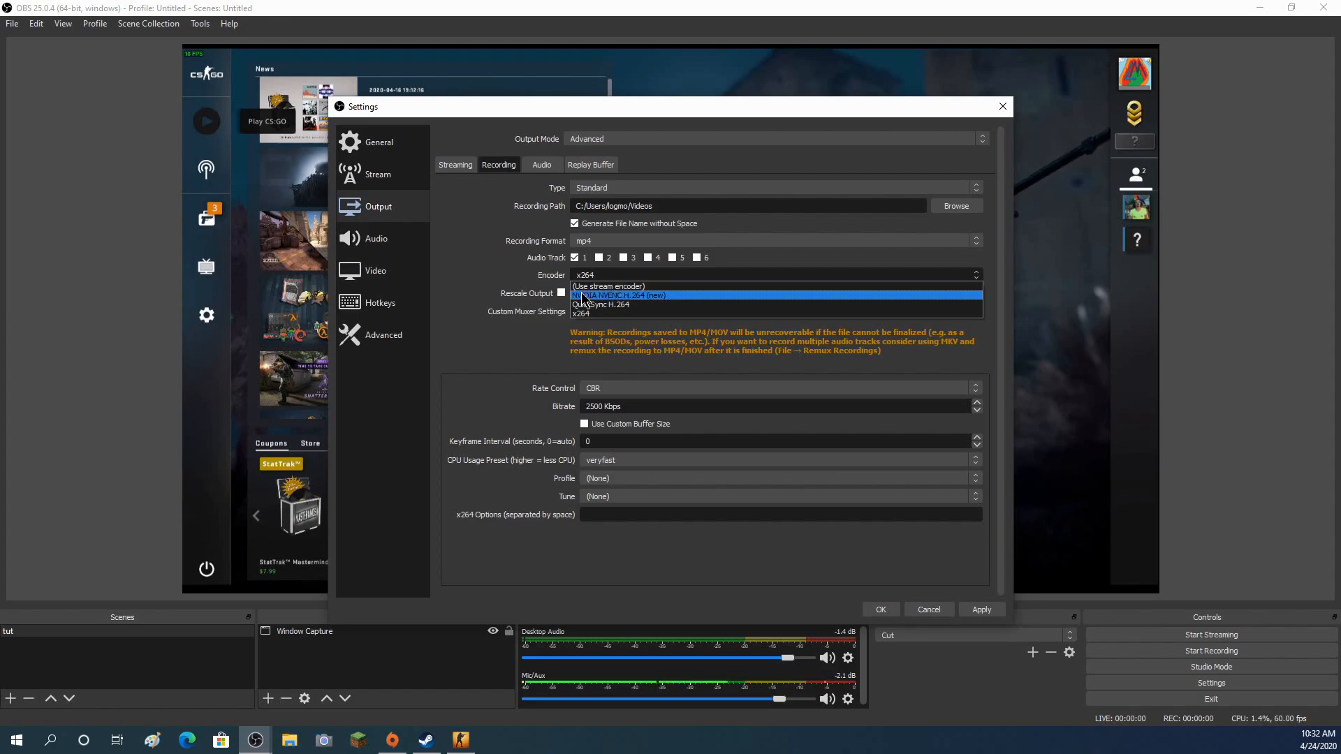
click(596, 295)
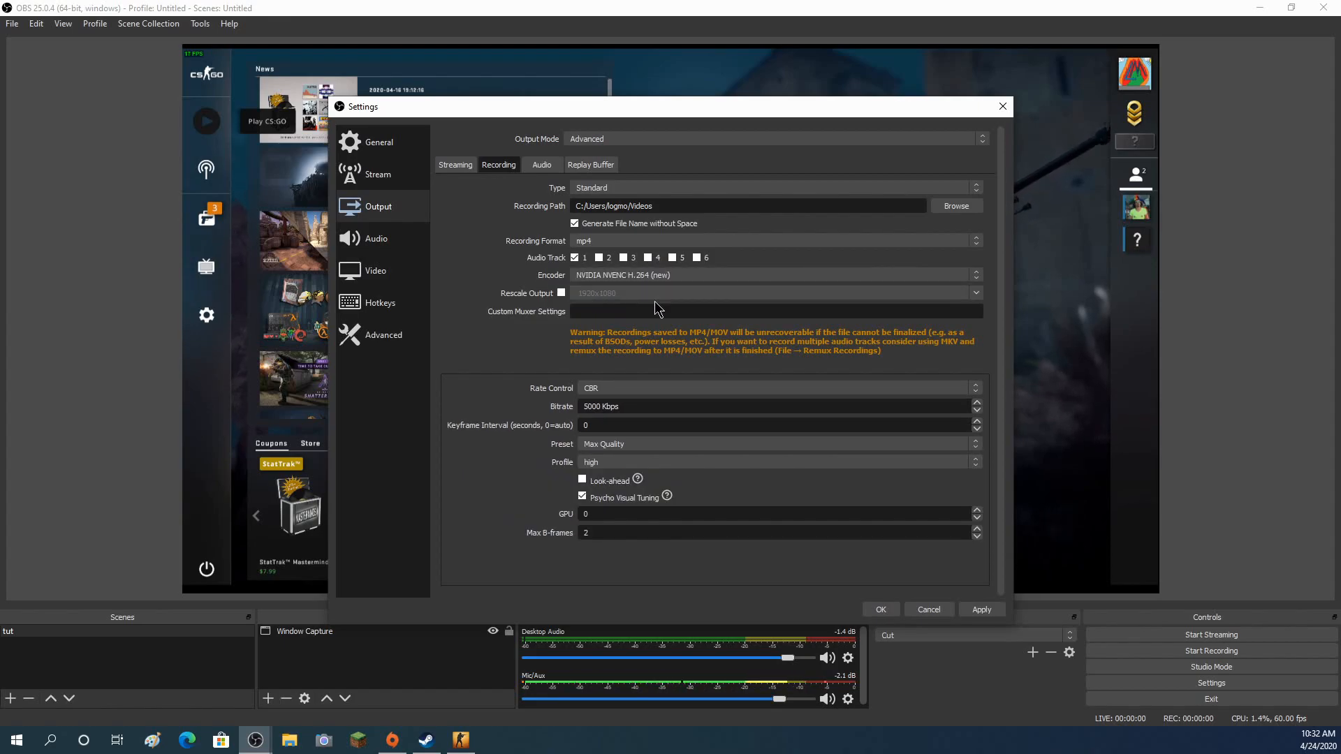
click(630, 274)
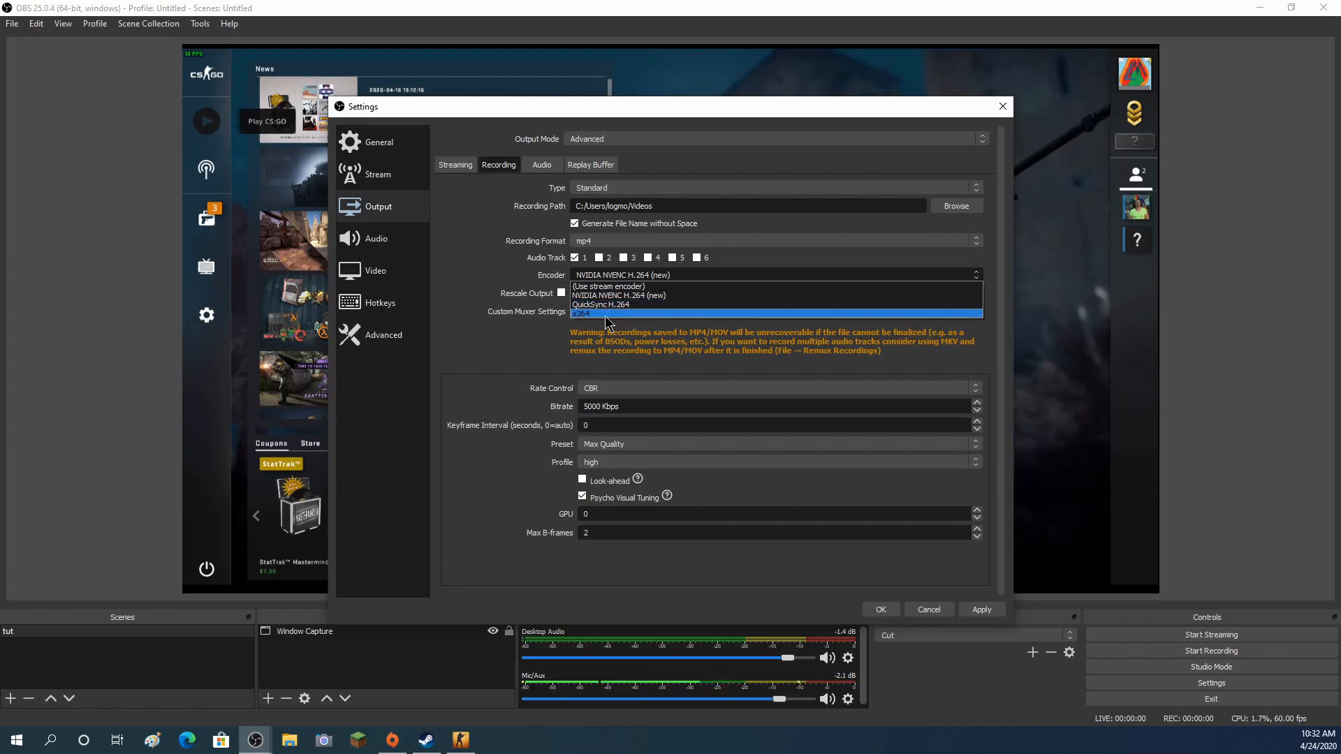
click(531, 308)
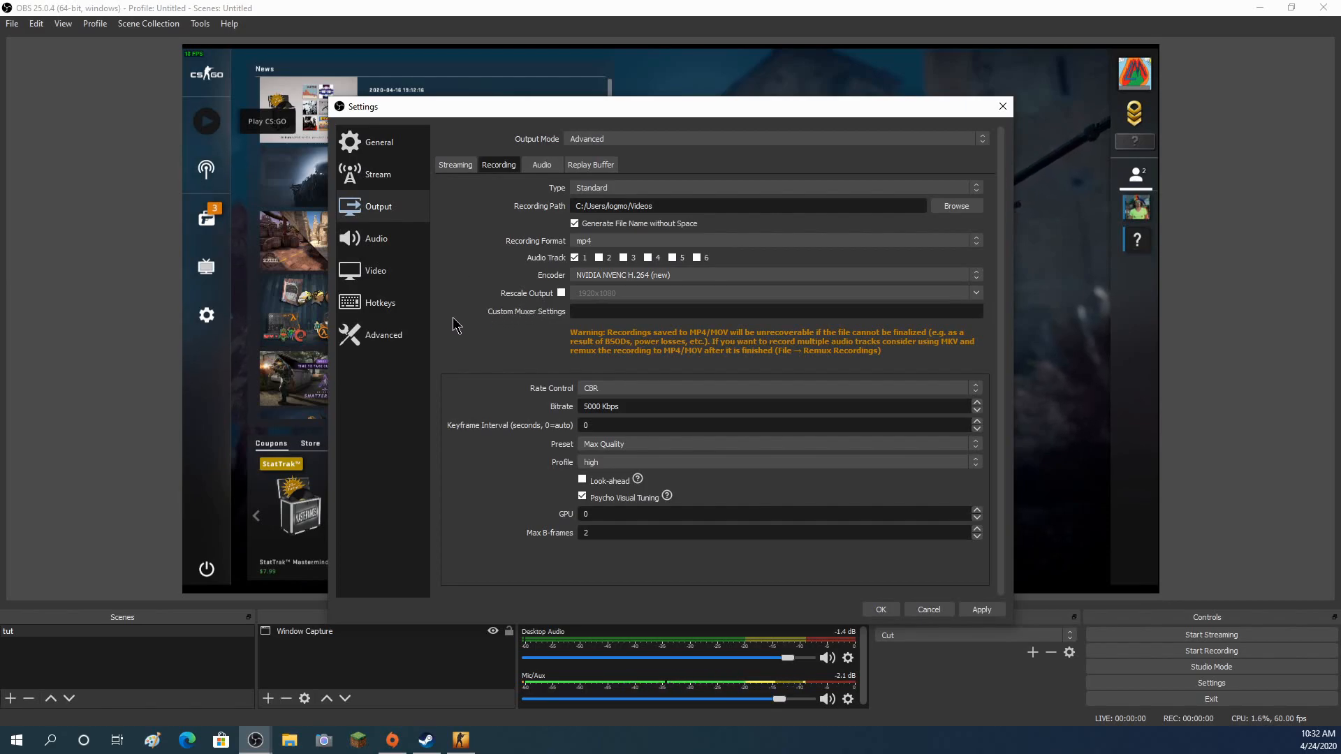
- Check the available encoder presets for recording and set the recording bitrate to 2560 Kbps
click(601, 444)
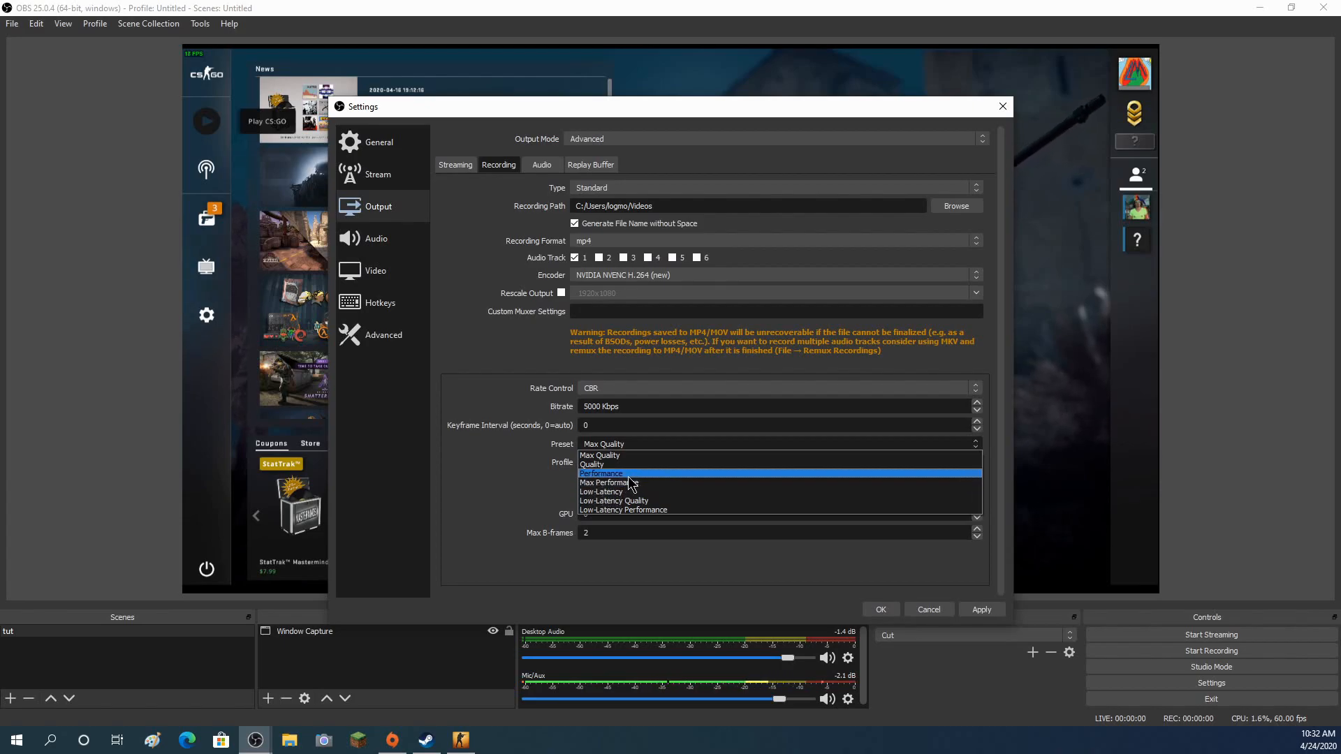
click(508, 503)
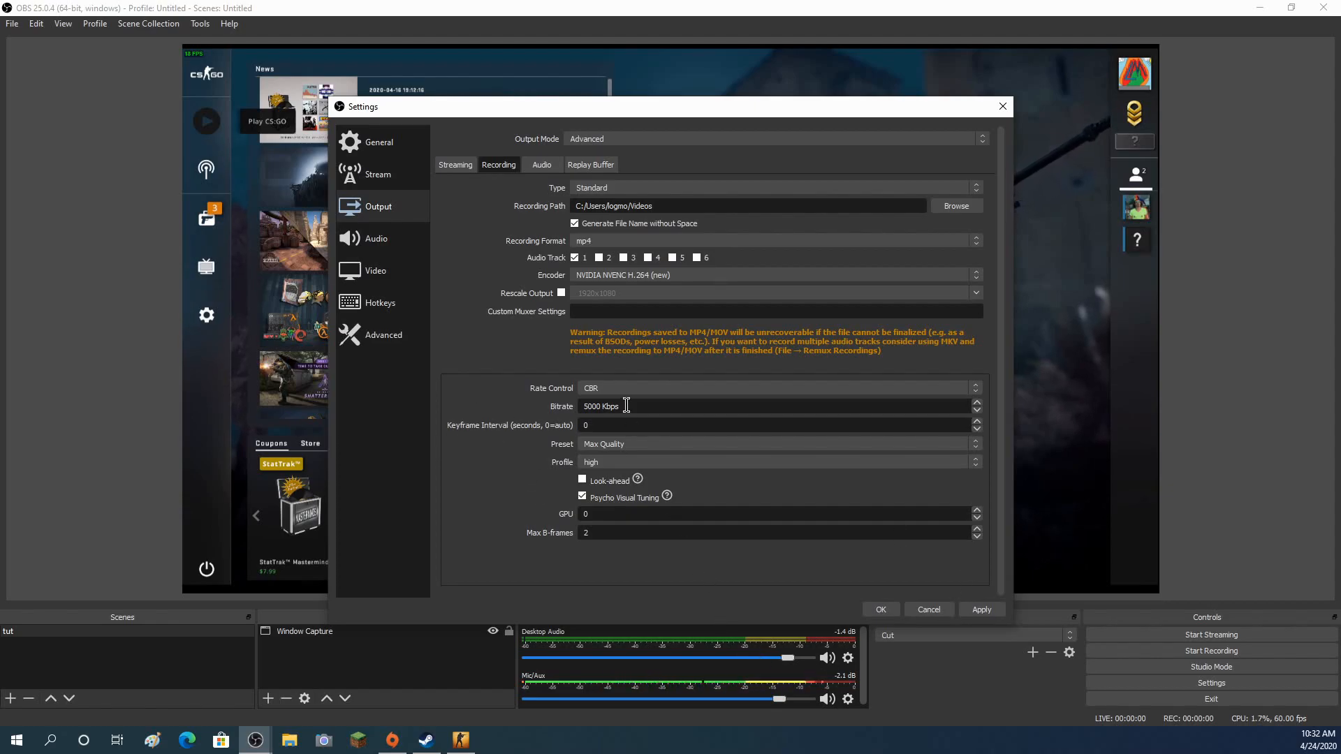
triple_click(604, 406)
text(2)
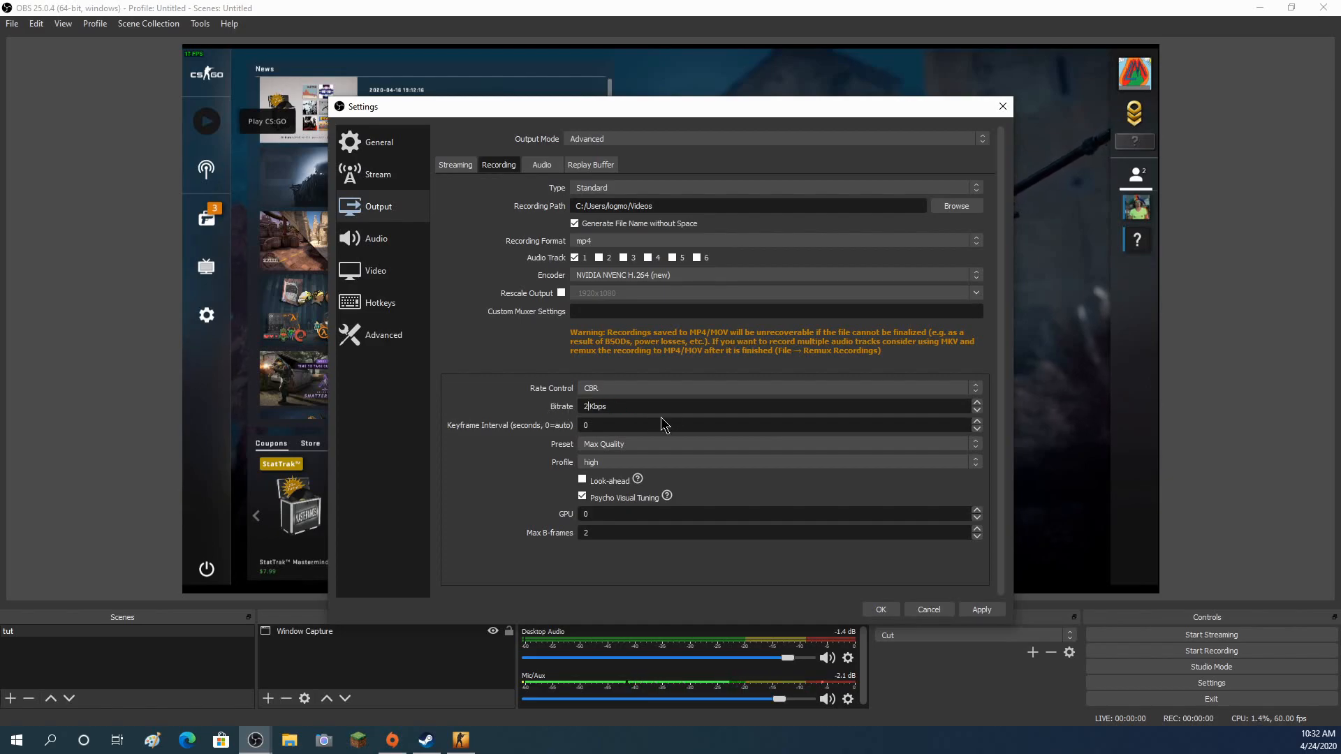
text(560)
key(ctrl+a)
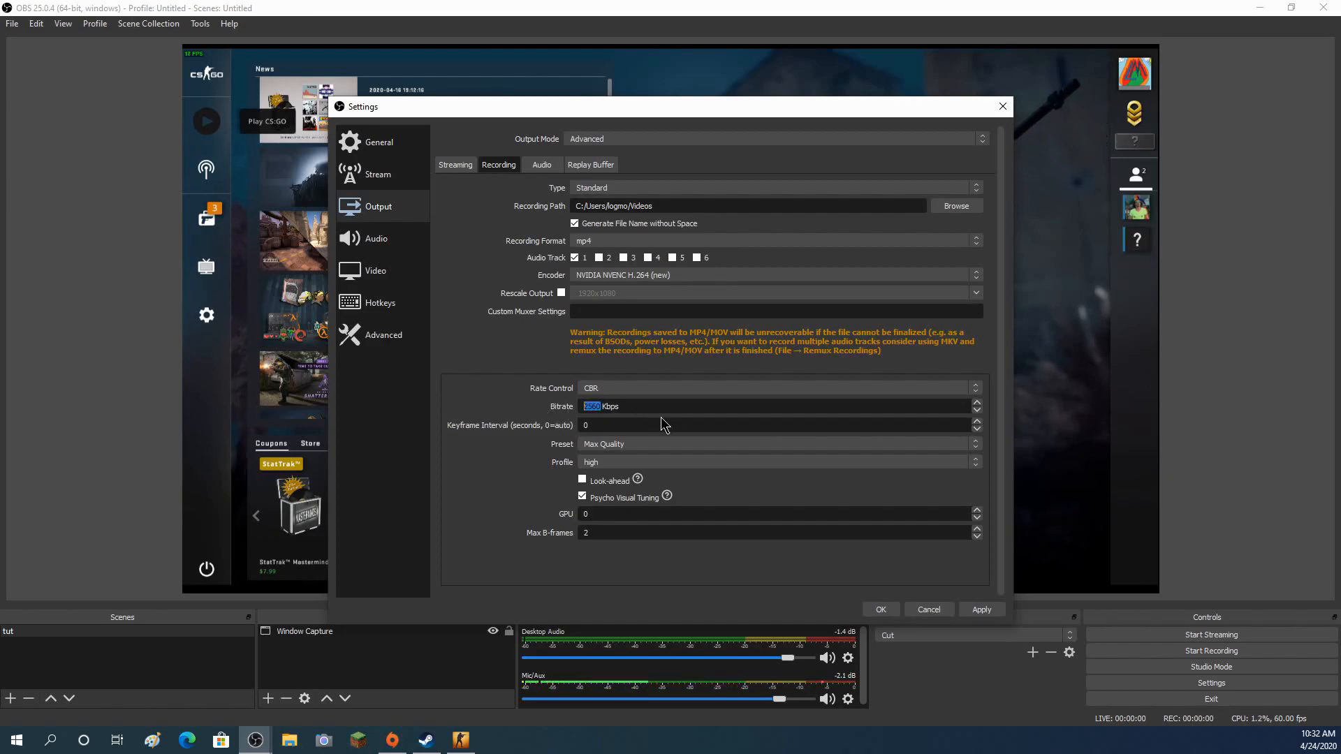
click(509, 462)
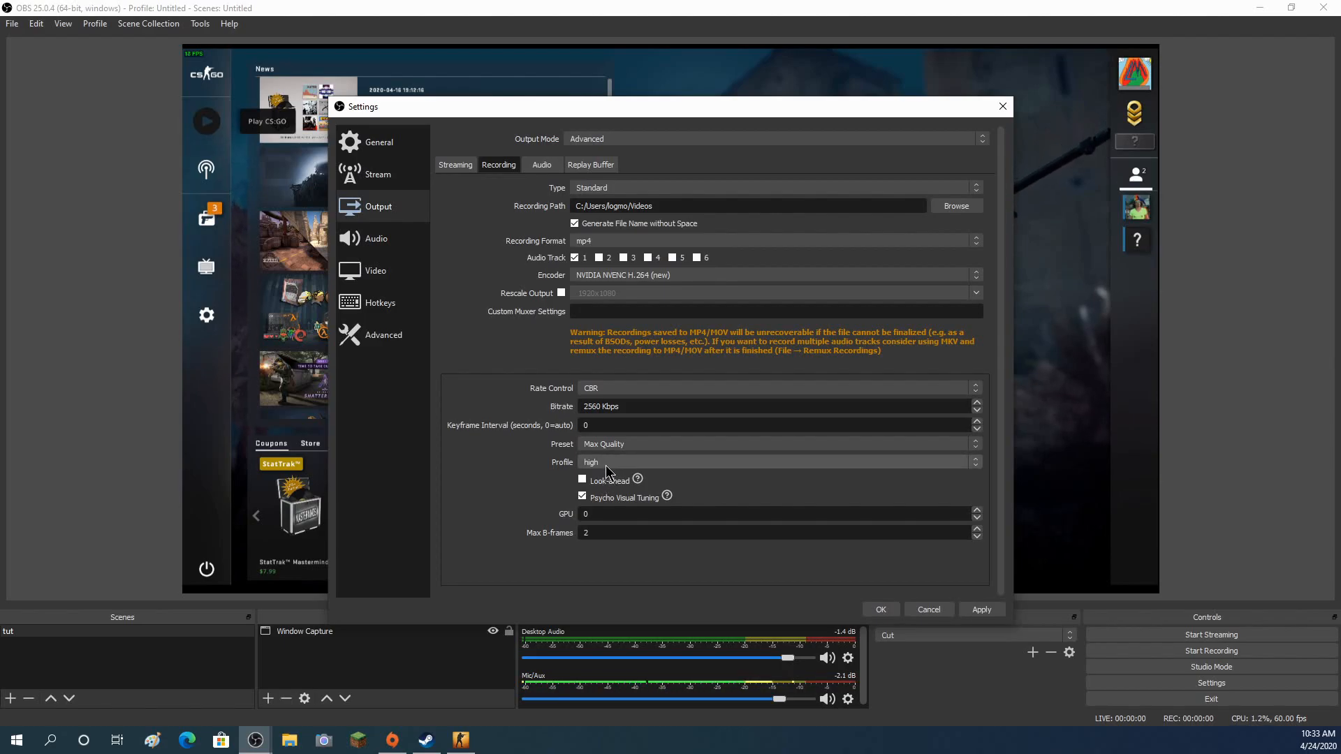
- Review the recording format options, switching the format to flv and back to mp4
click(596, 242)
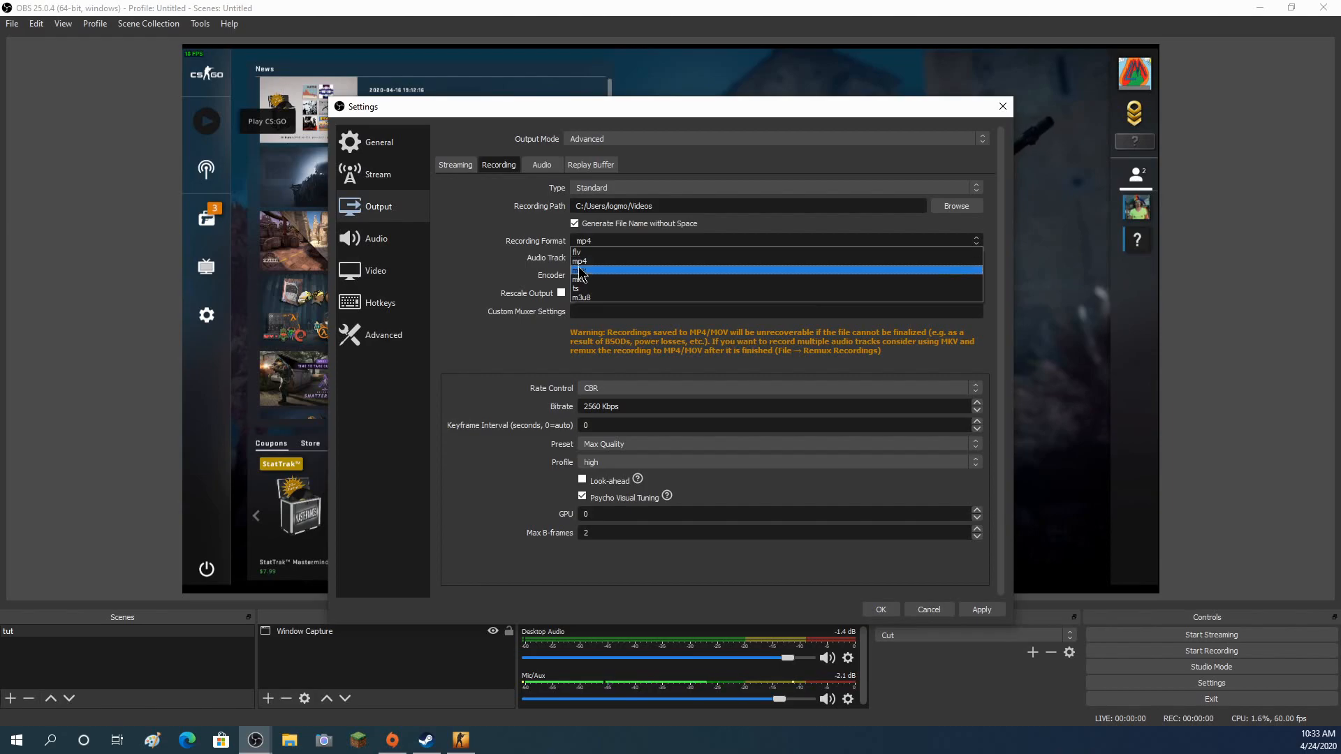
click(577, 260)
click(580, 240)
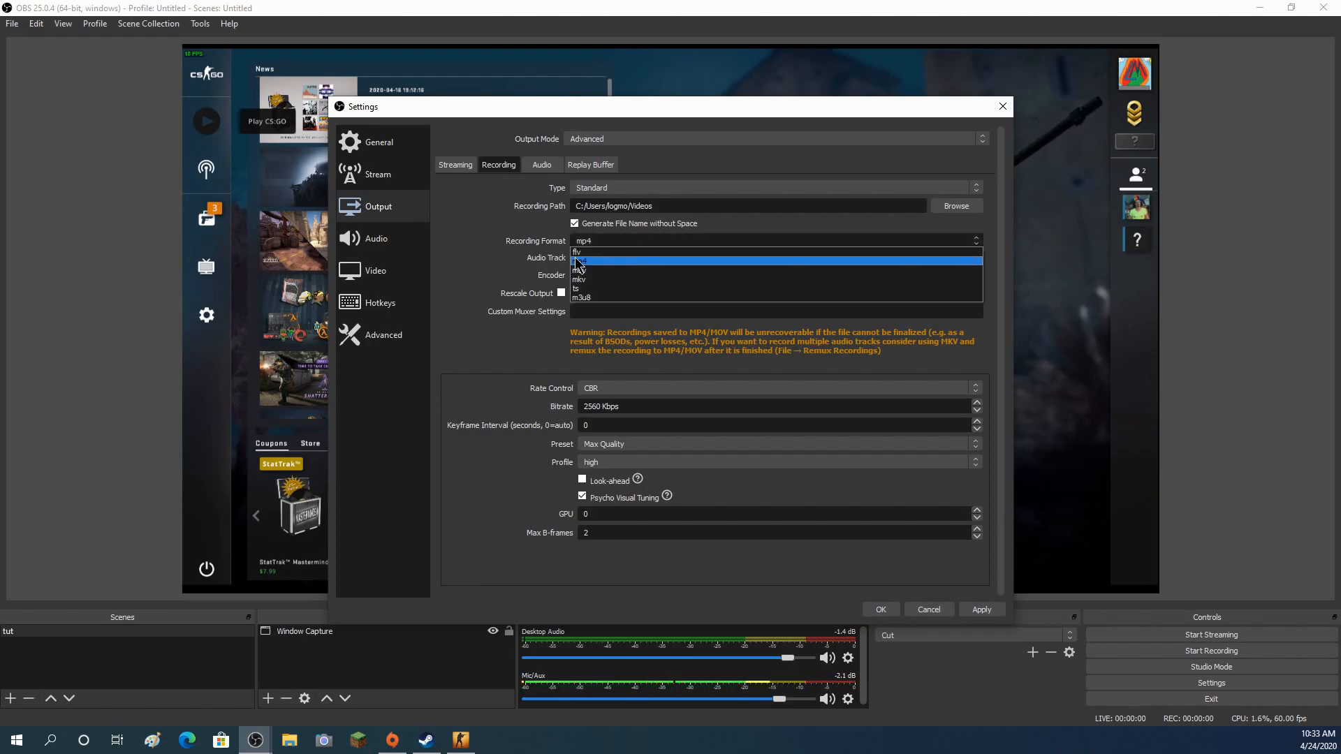
click(580, 251)
click(592, 241)
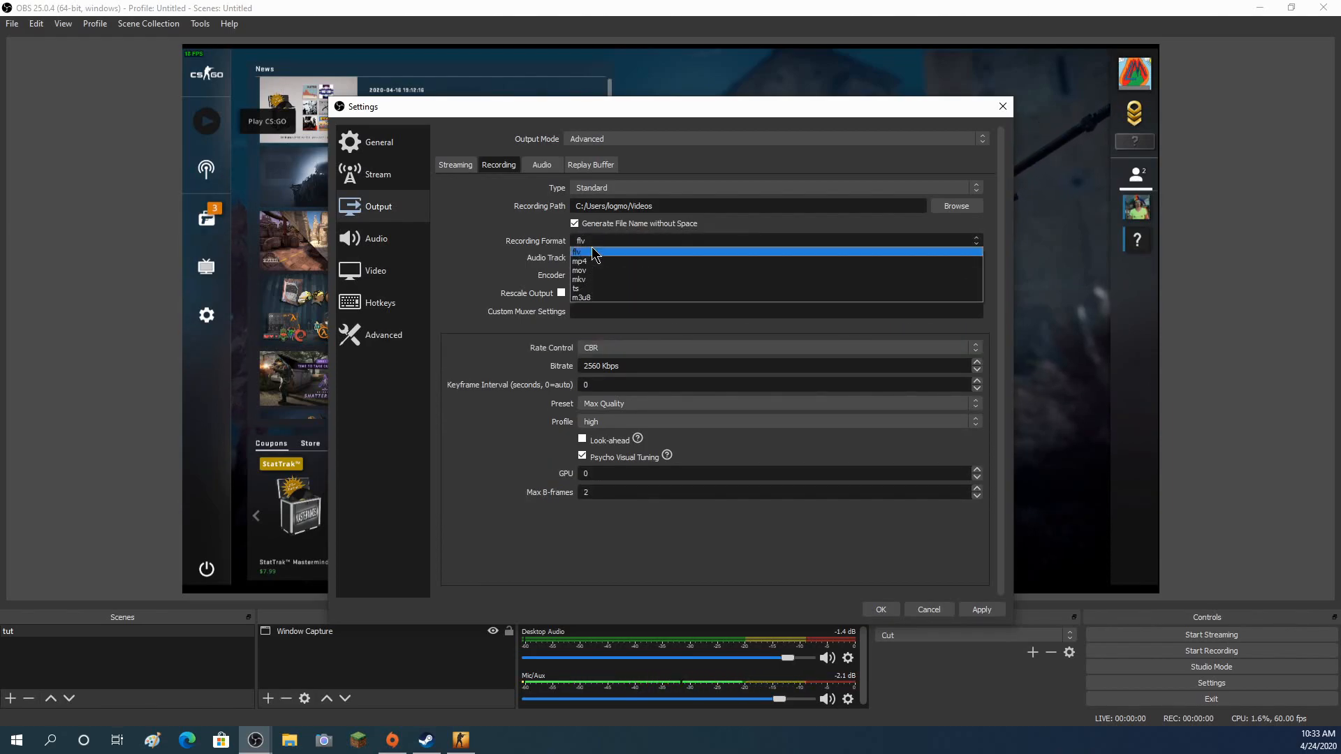
click(585, 262)
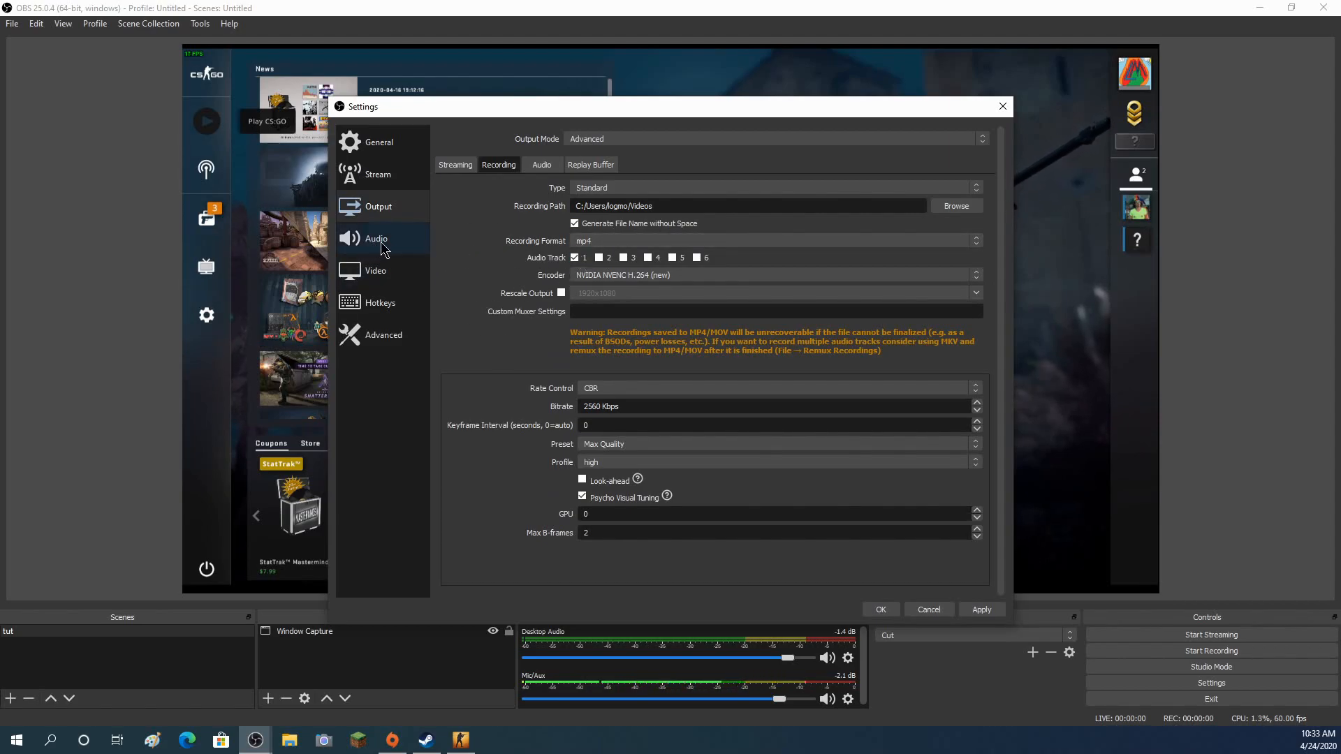
- In the streaming output settings, set the encoder to NVIDIA NVENC H.264 (new) and apply the changes
click(456, 166)
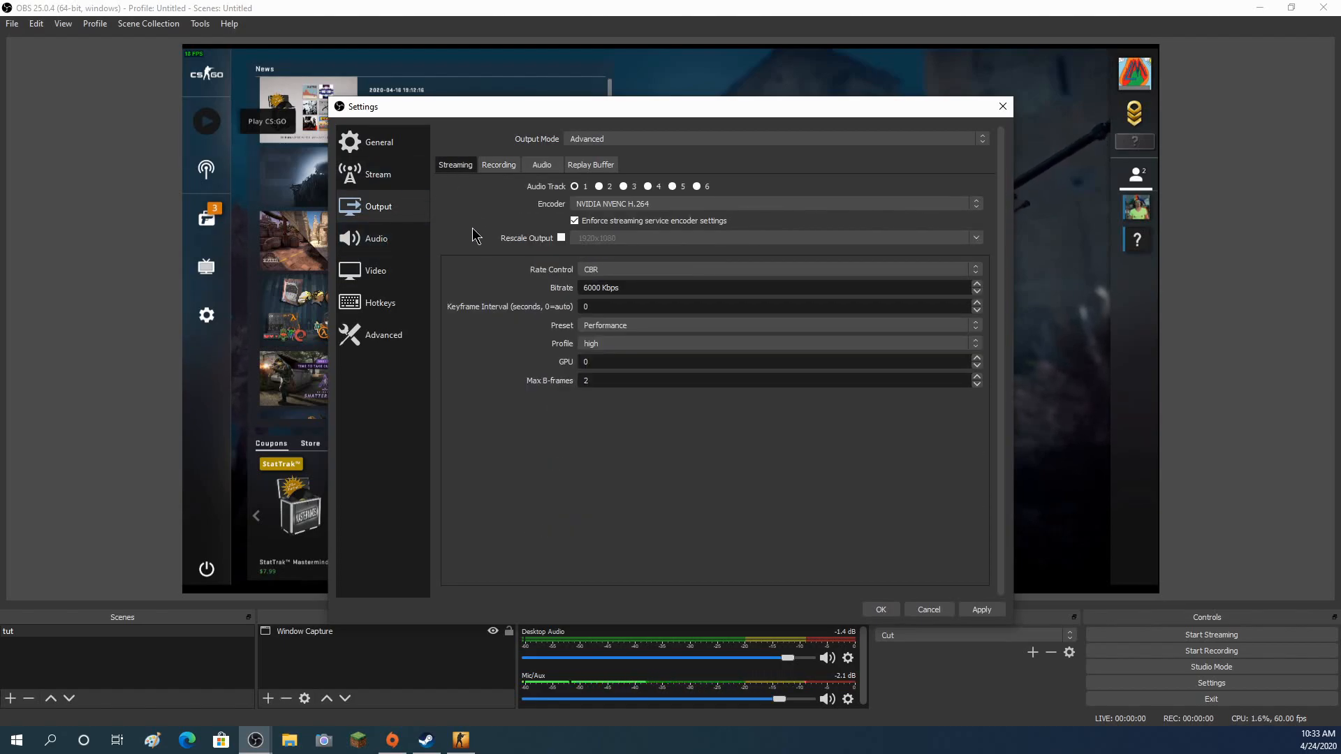
double_click(598, 287)
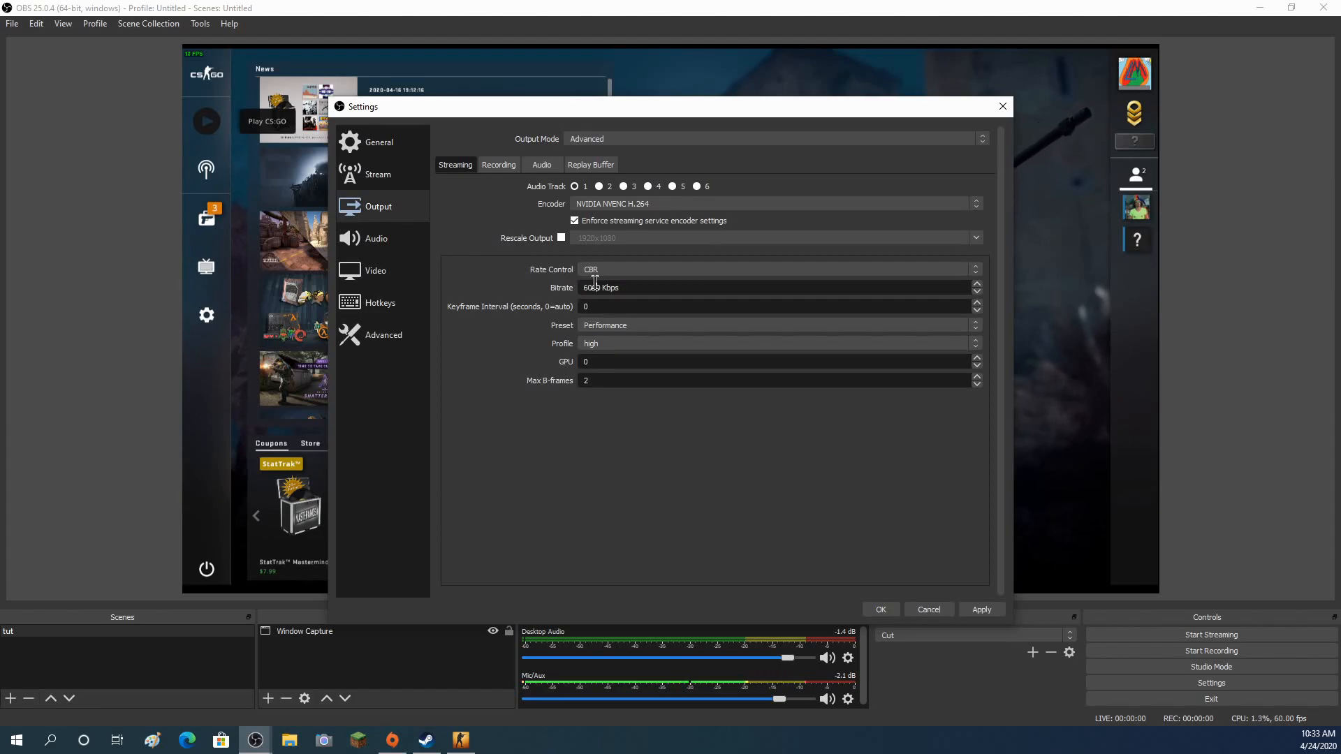
click(606, 288)
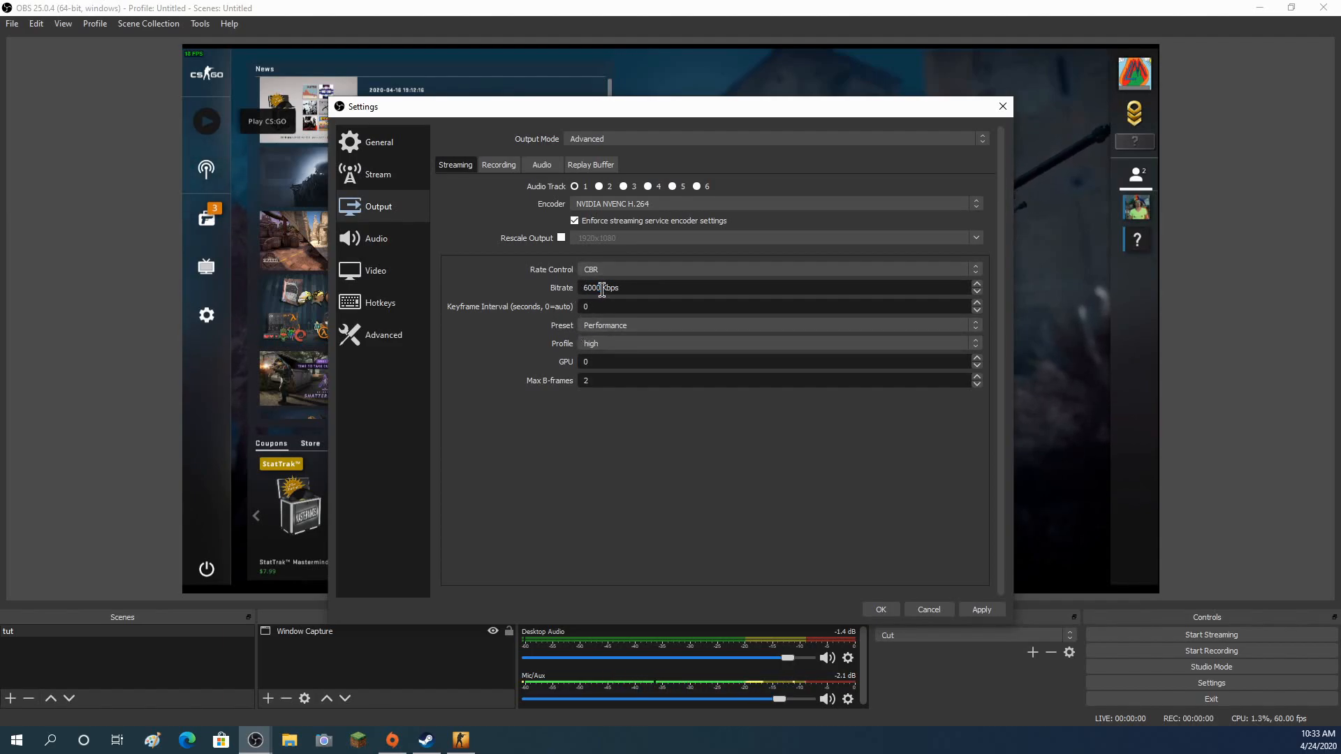
click(524, 318)
drag(604, 287, 574, 287)
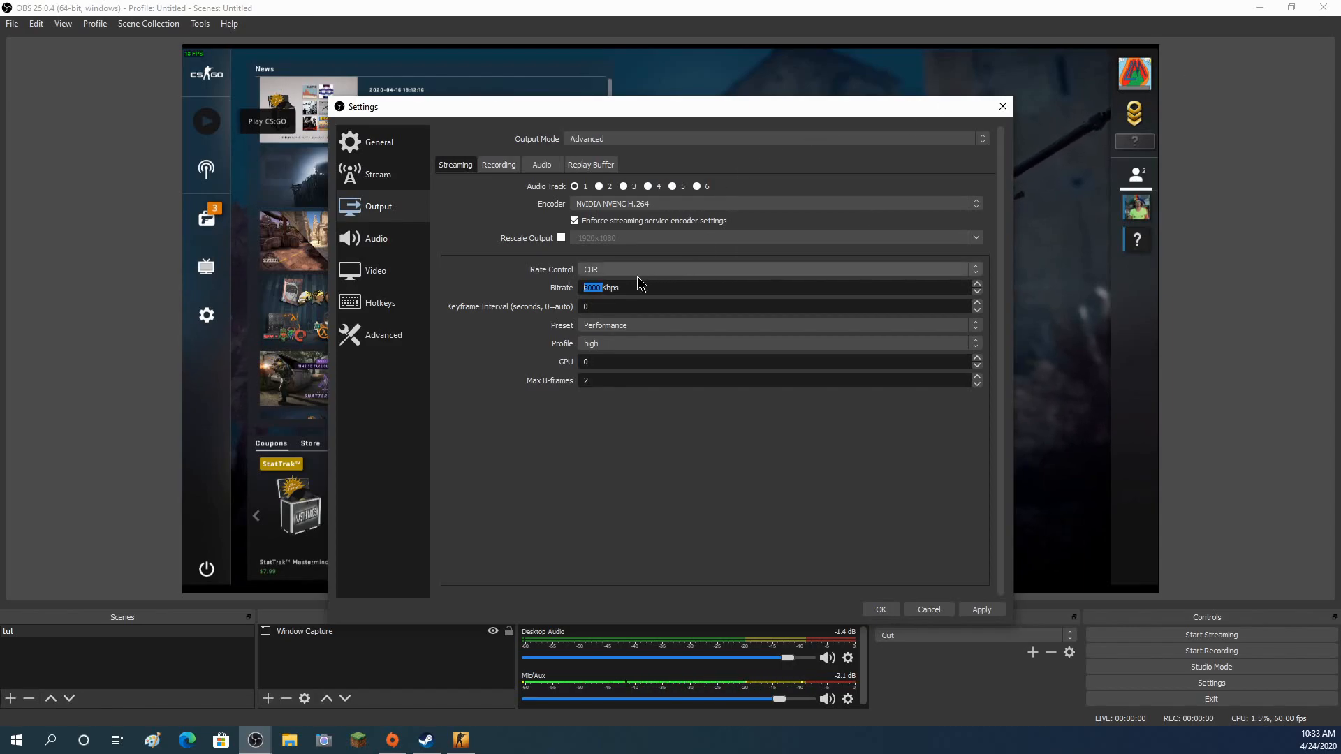
click(527, 304)
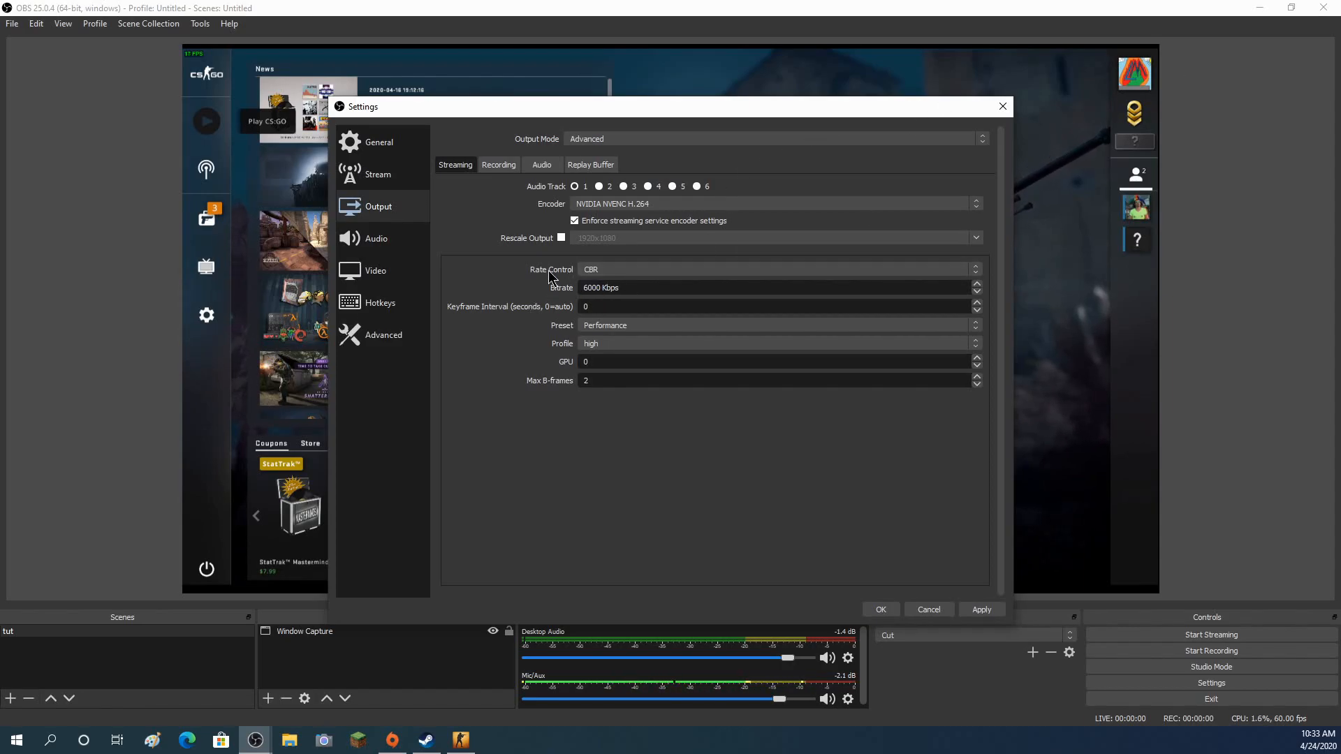
click(580, 206)
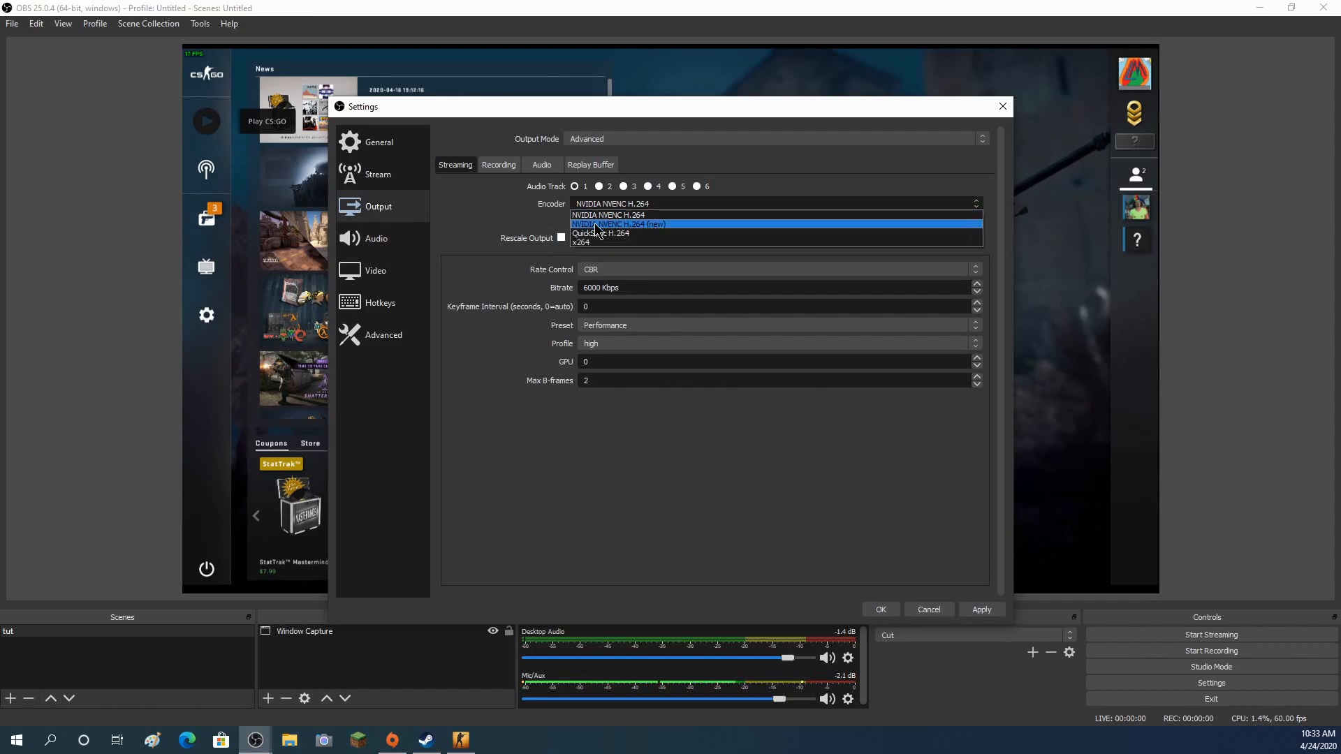
click(647, 224)
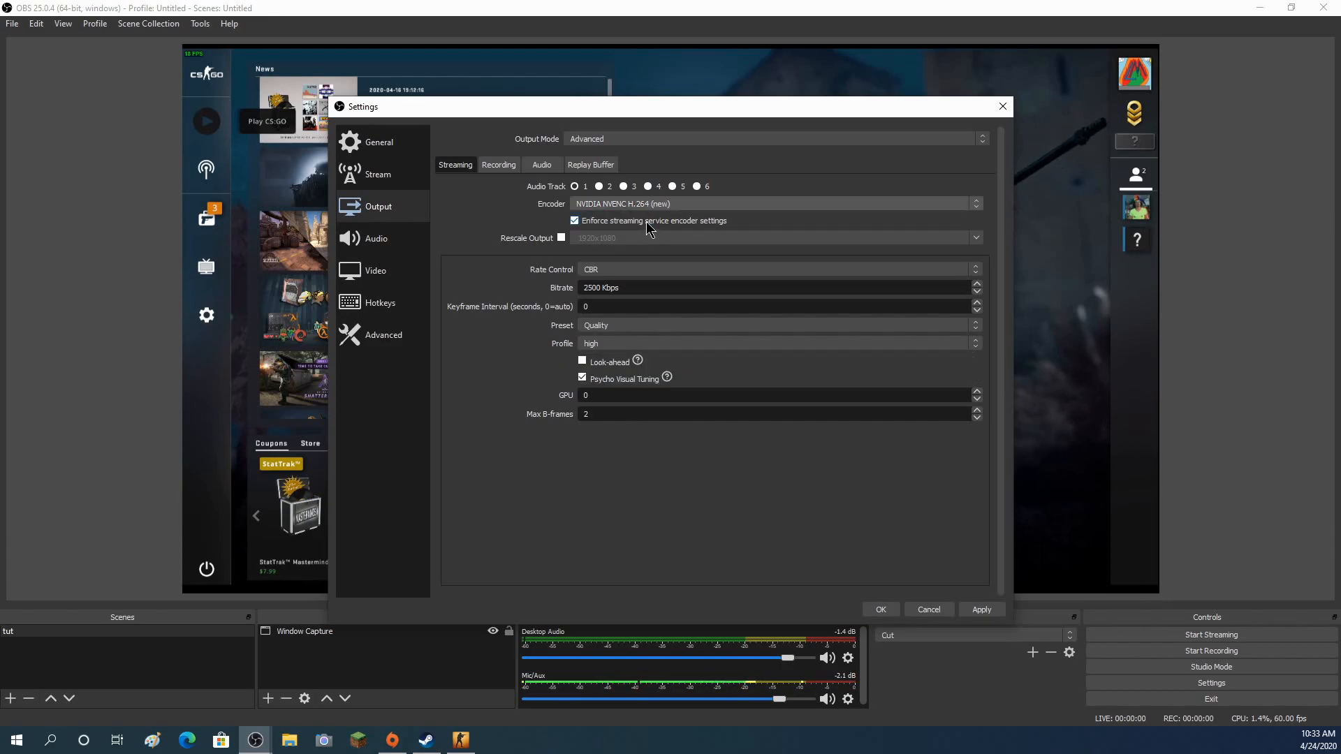
drag(1006, 612, 987, 612)
click(962, 610)
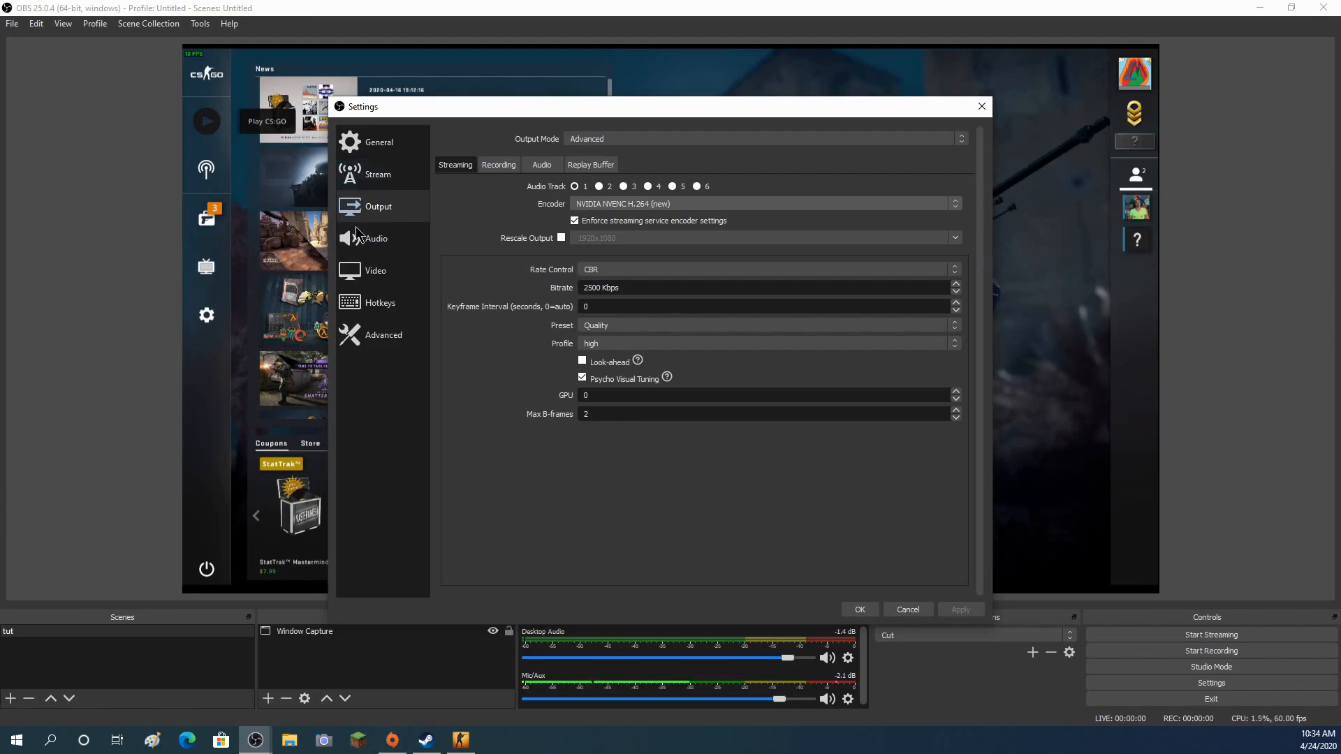
- In the Audio settings, check the Channels and Desktop Audio options and set Desktop Audio 2 to Disabled
click(388, 235)
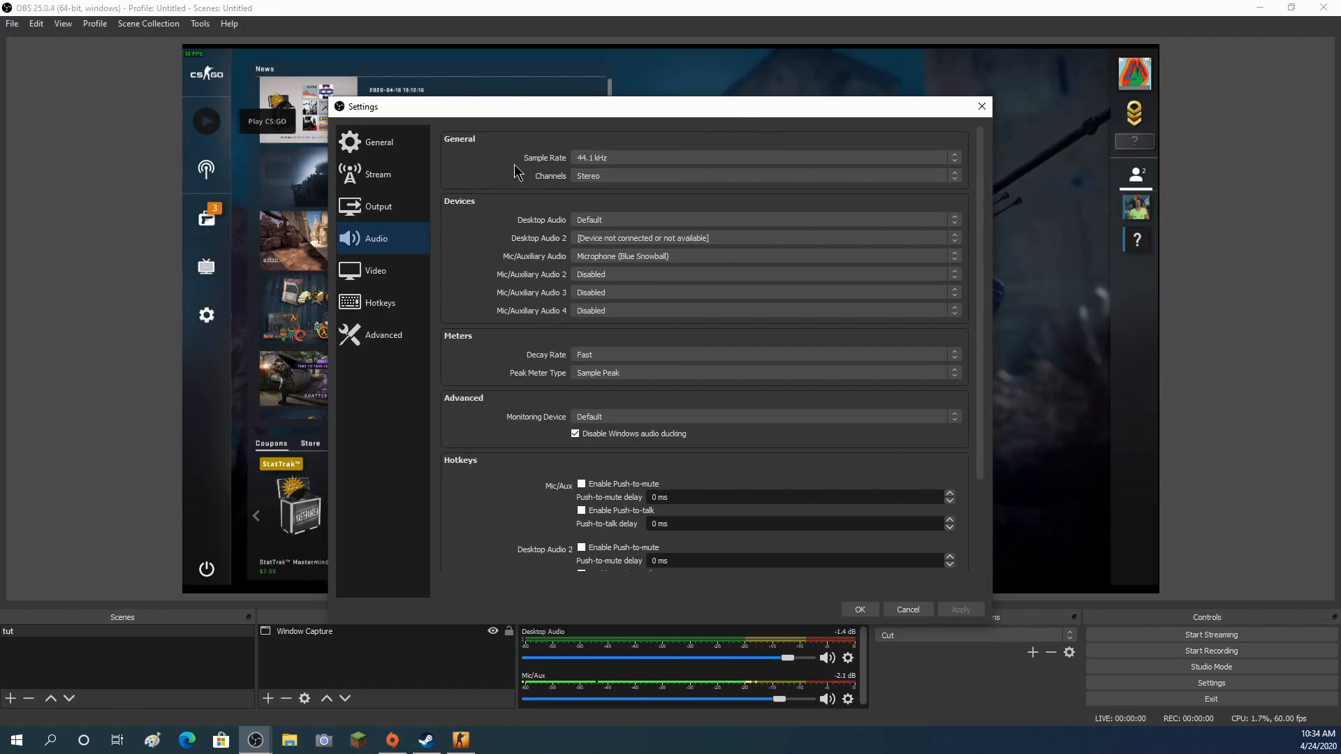
click(586, 180)
click(551, 179)
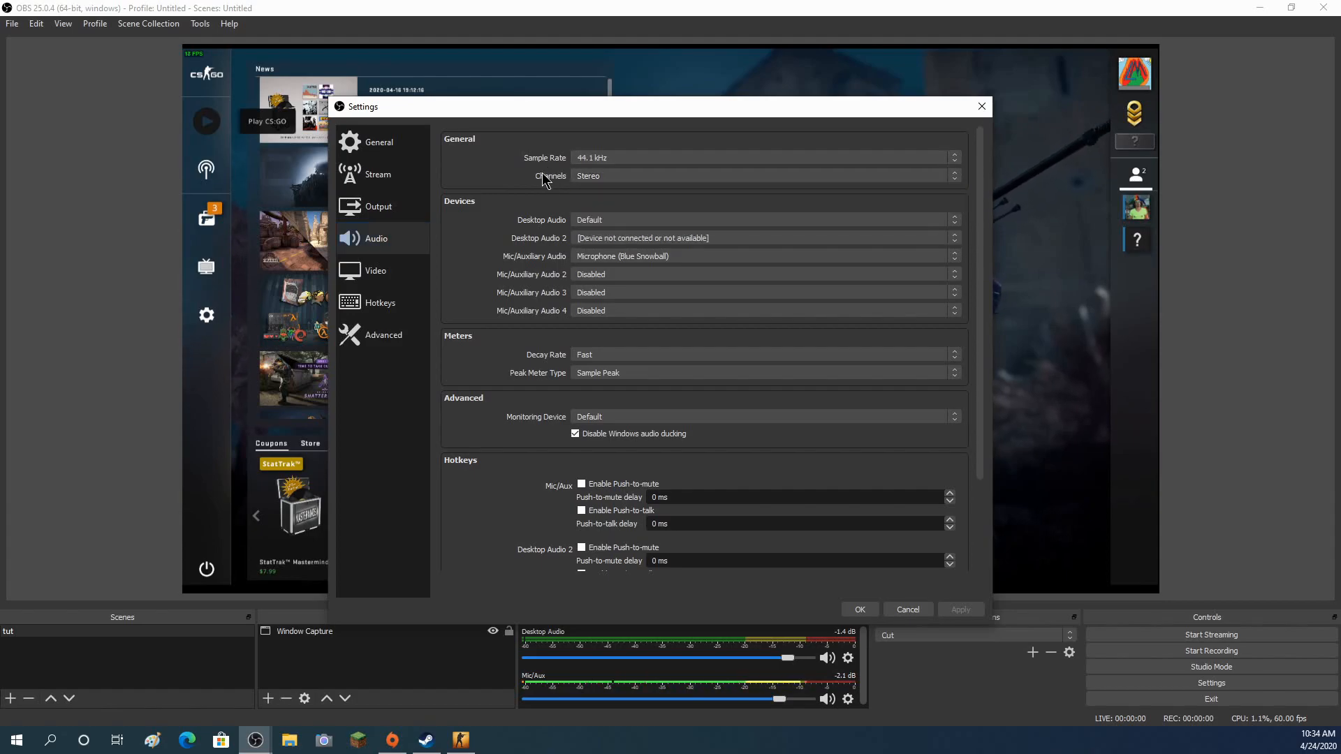
click(586, 221)
click(549, 248)
click(587, 239)
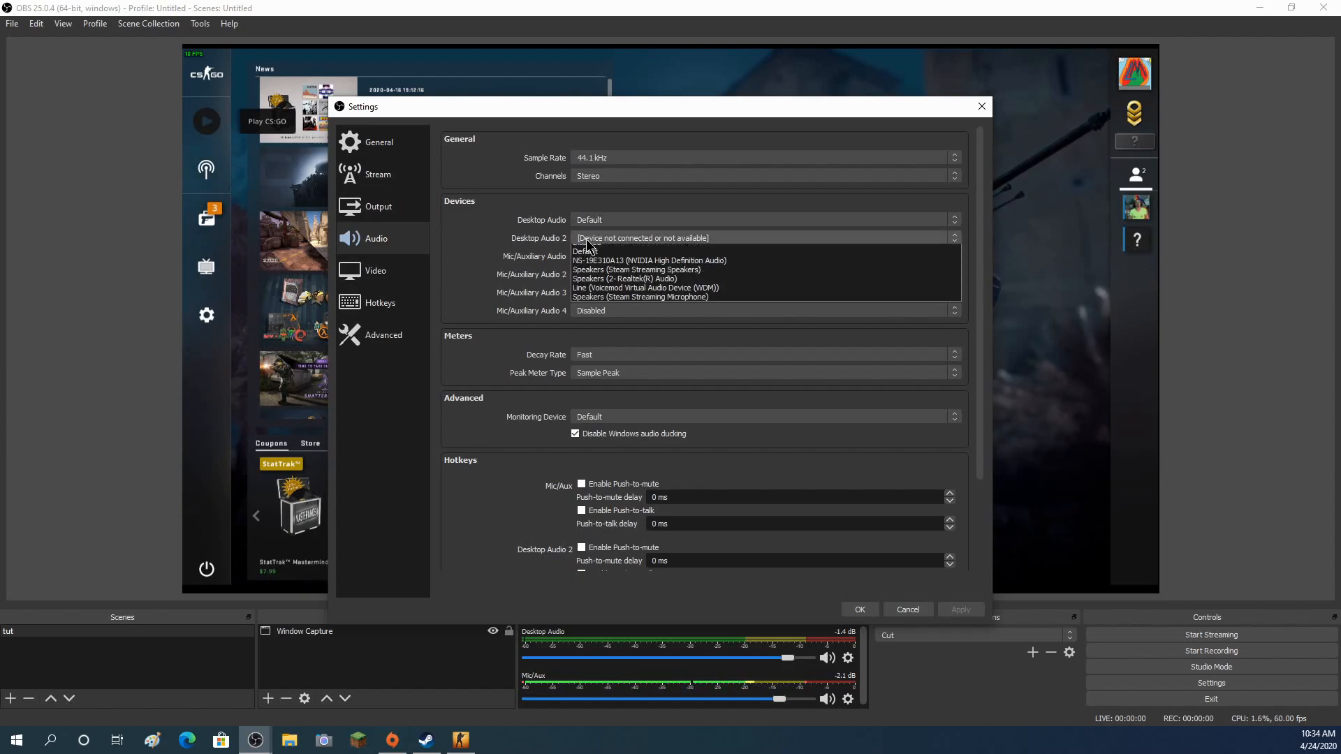
click(586, 264)
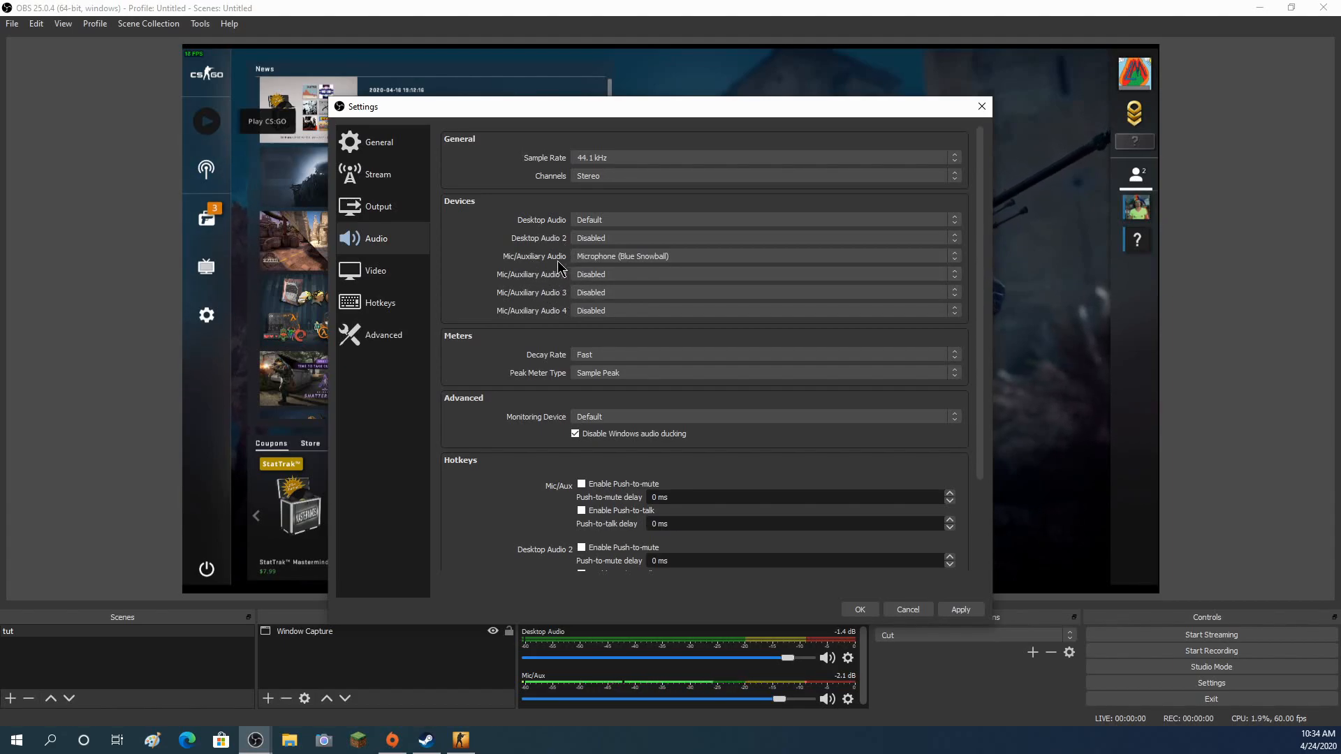
- Set Mic/Auxiliary Audio to Microphone (Blue Snowball) and Desktop Audio to Speakers (2- Realtek(R) Audio), and look over the remaining audio options
click(630, 258)
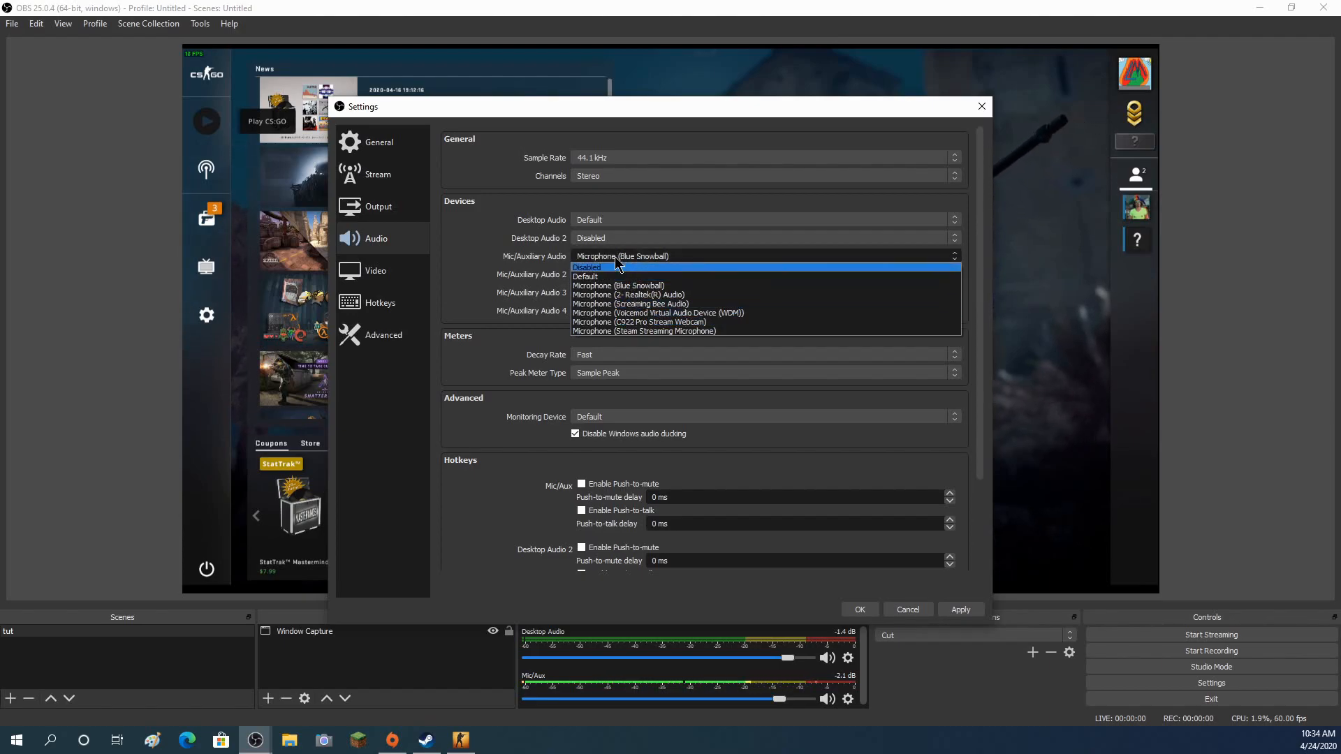
click(625, 286)
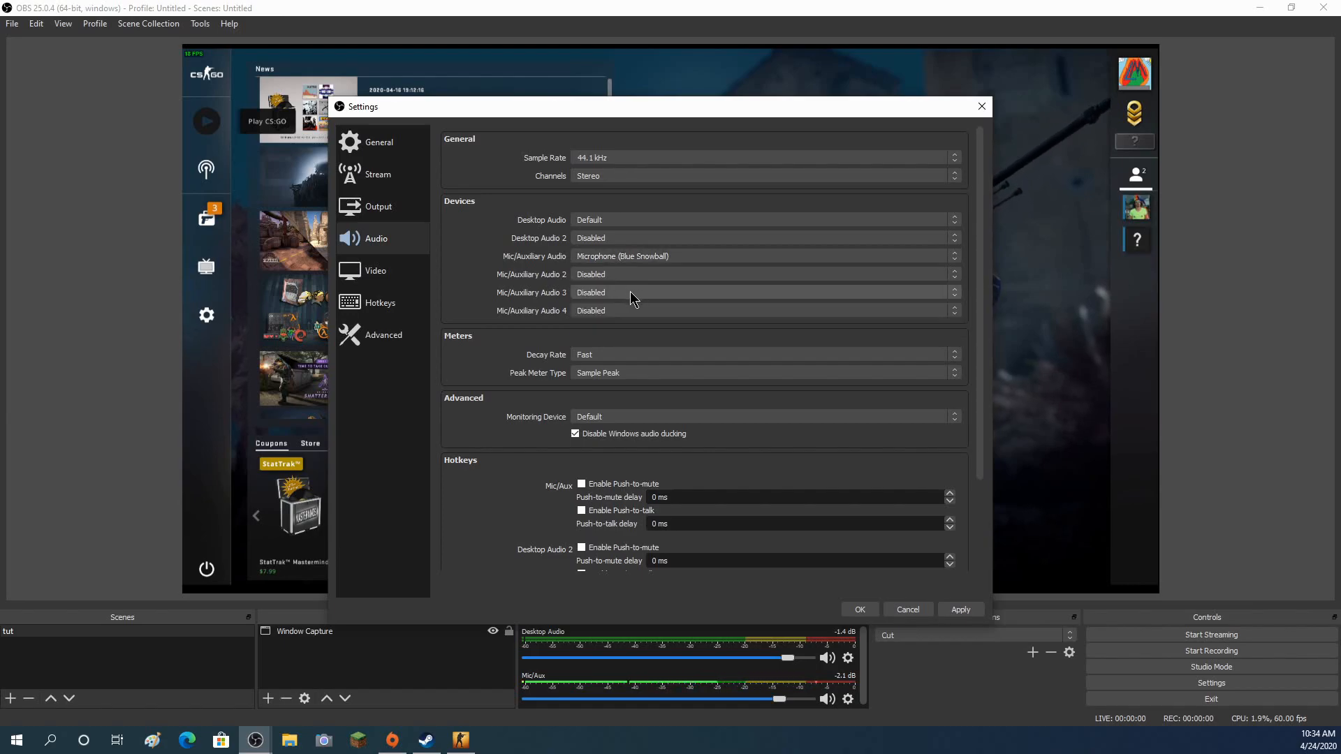
click(629, 220)
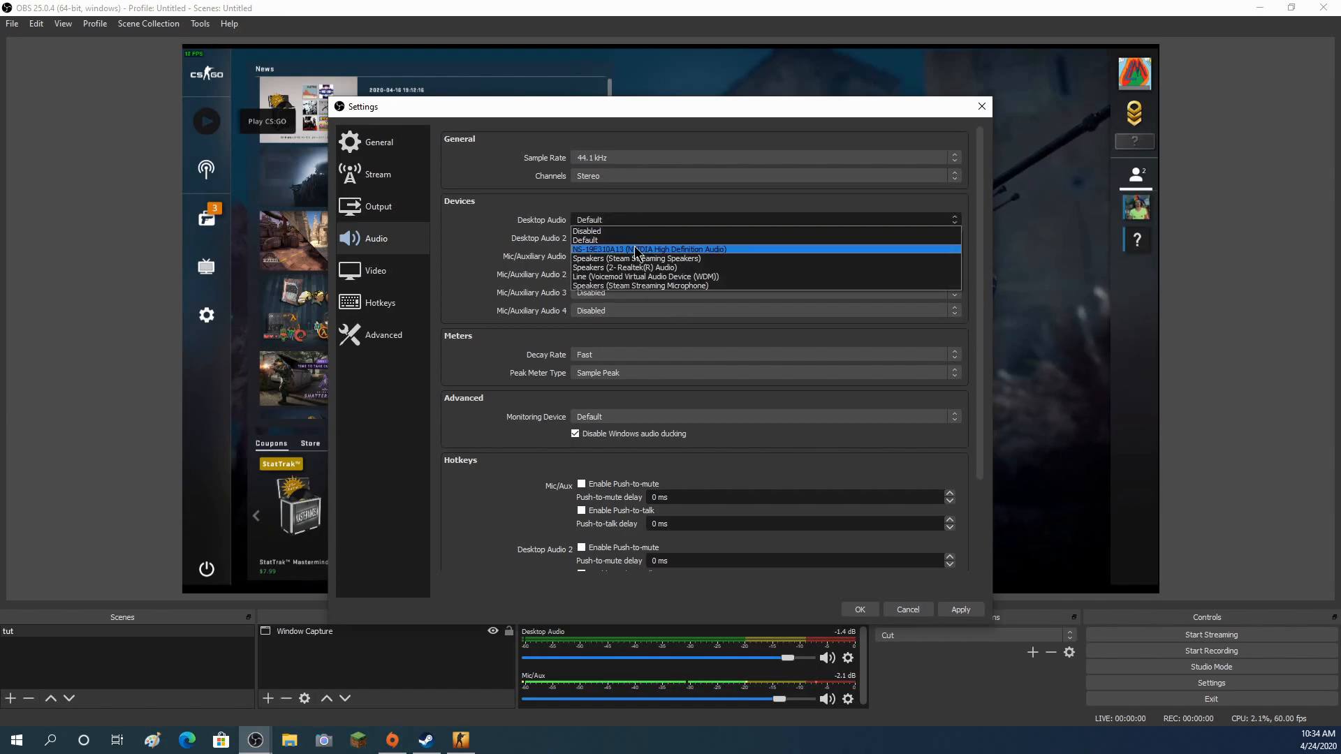
click(633, 269)
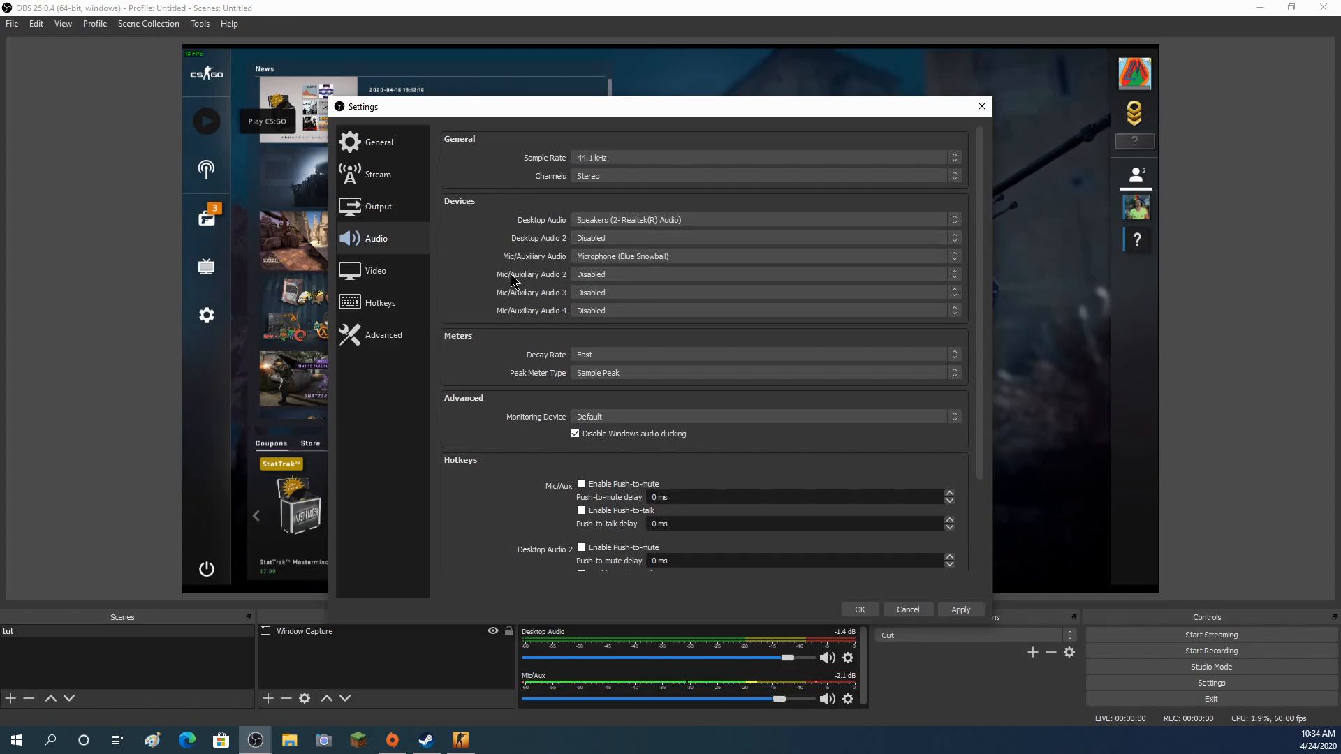
scroll(491, 413, down, 2)
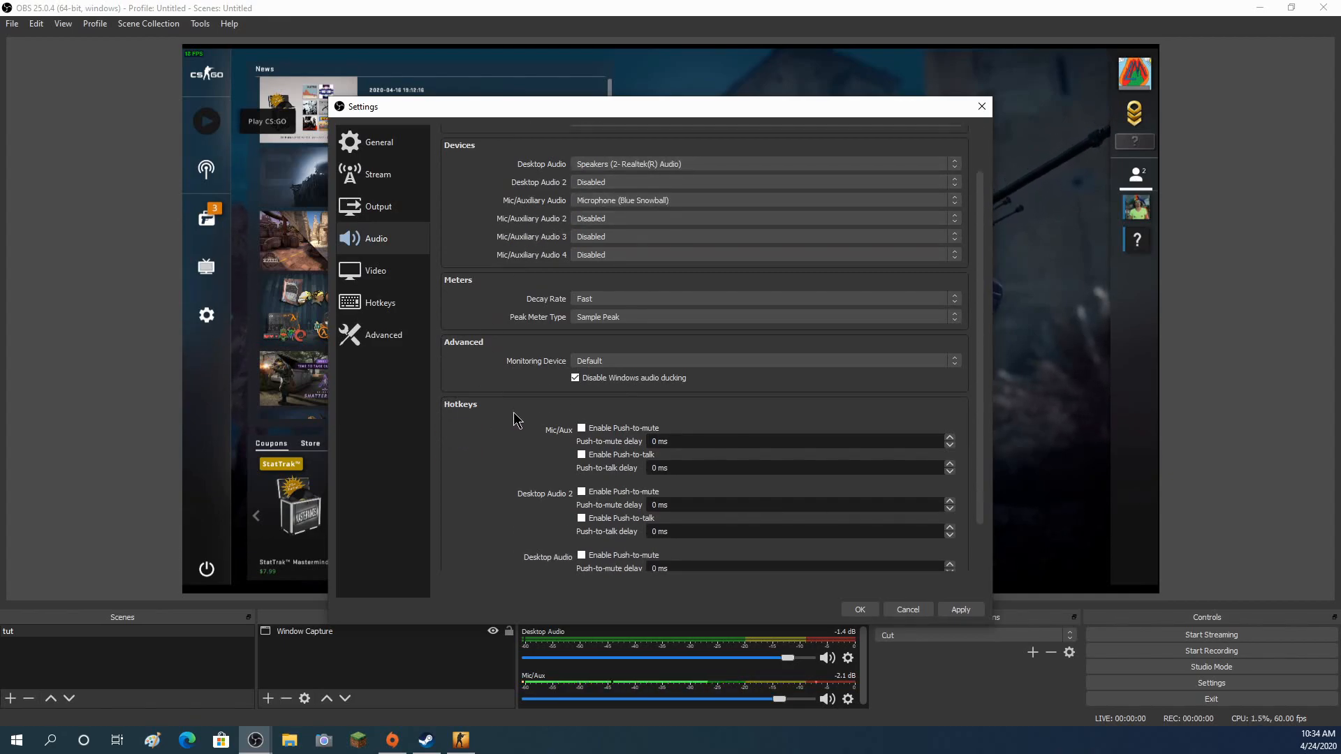
scroll(517, 388, down, 2)
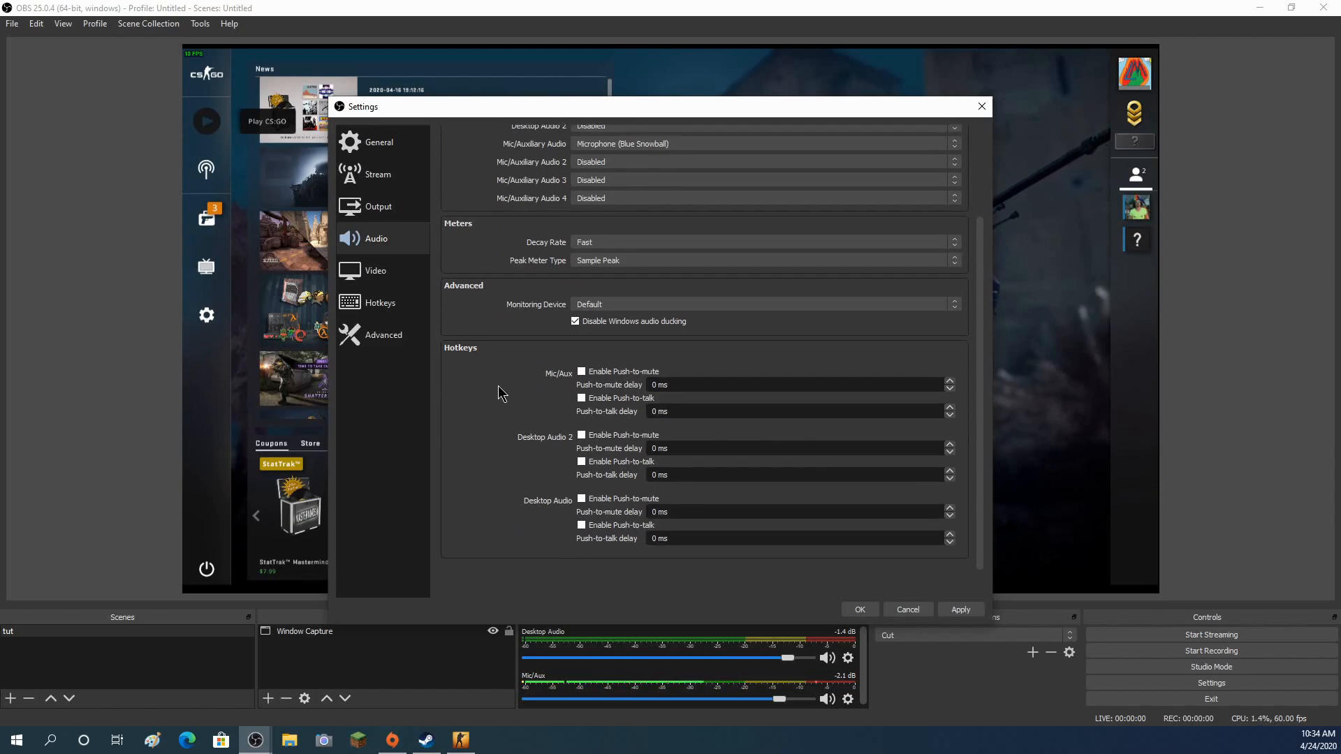
- In the Video settings, try the common FPS values 29.97 and 48 and set the frame rate to 30
click(368, 274)
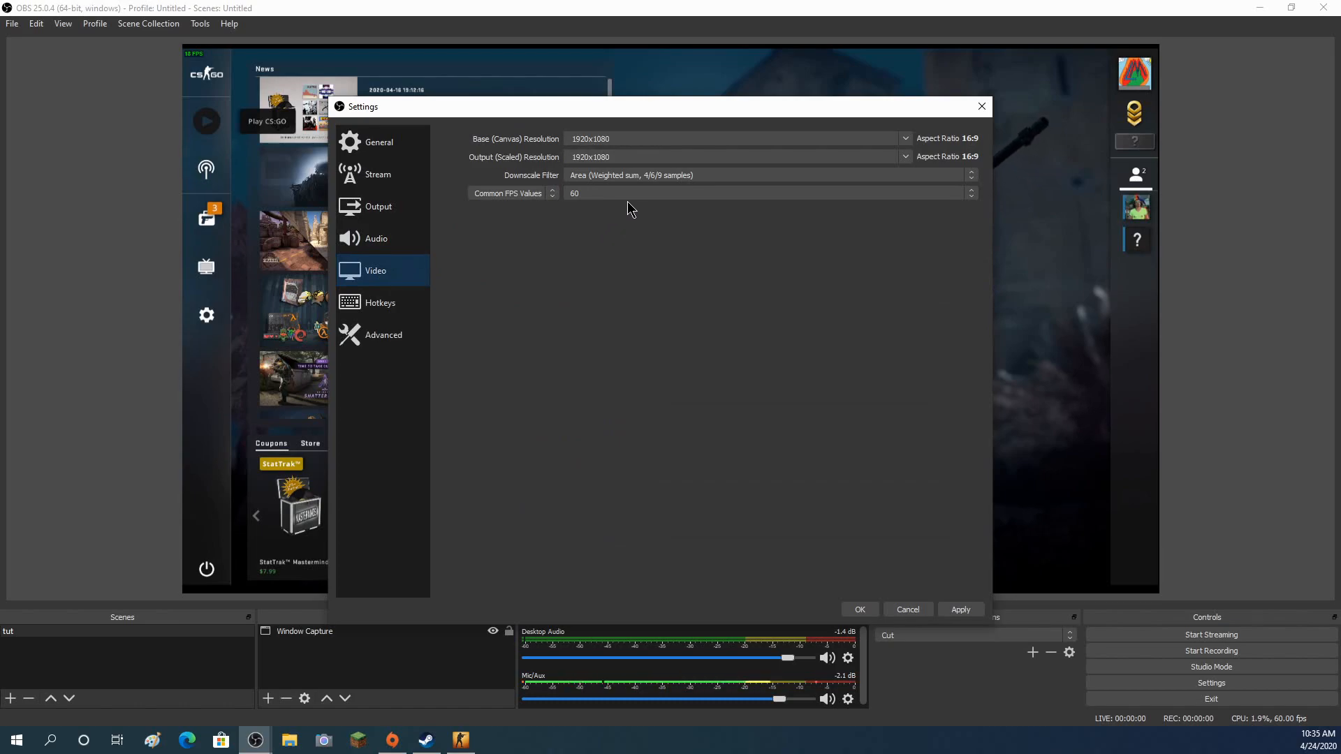
click(647, 195)
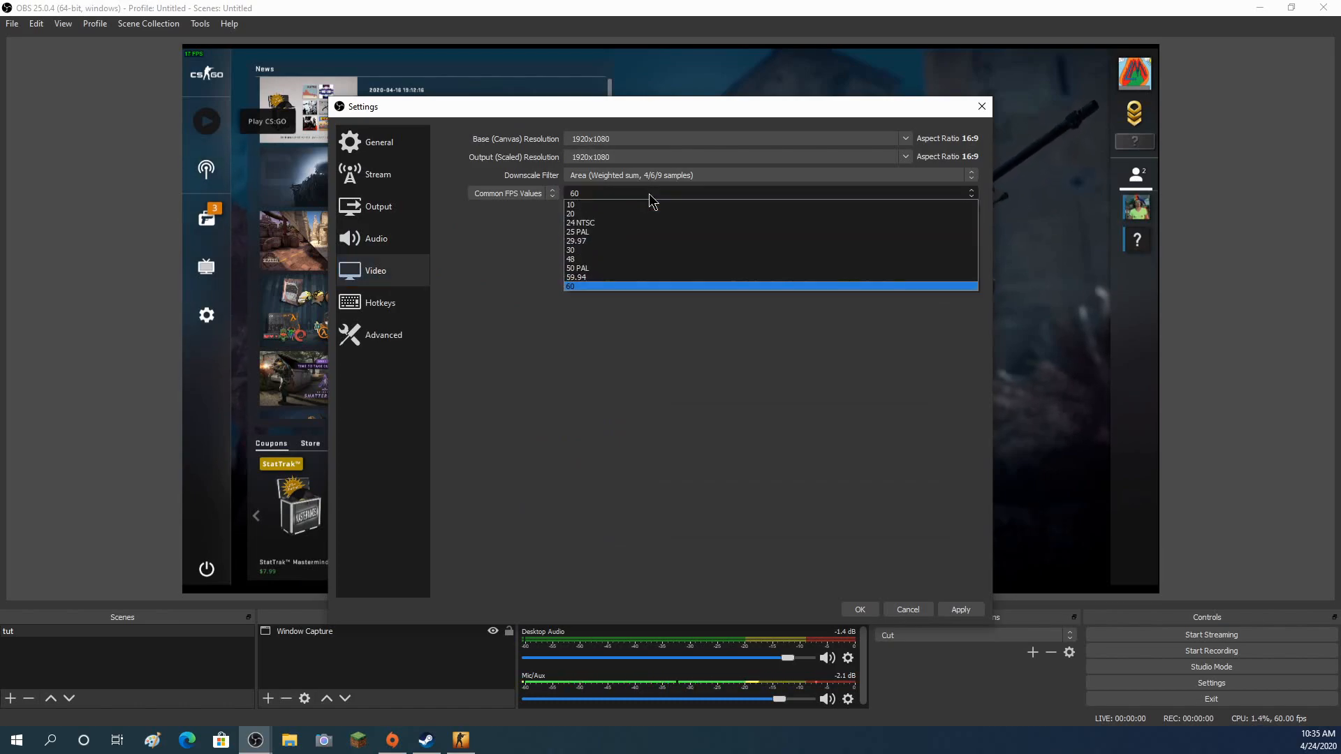
click(598, 240)
click(606, 191)
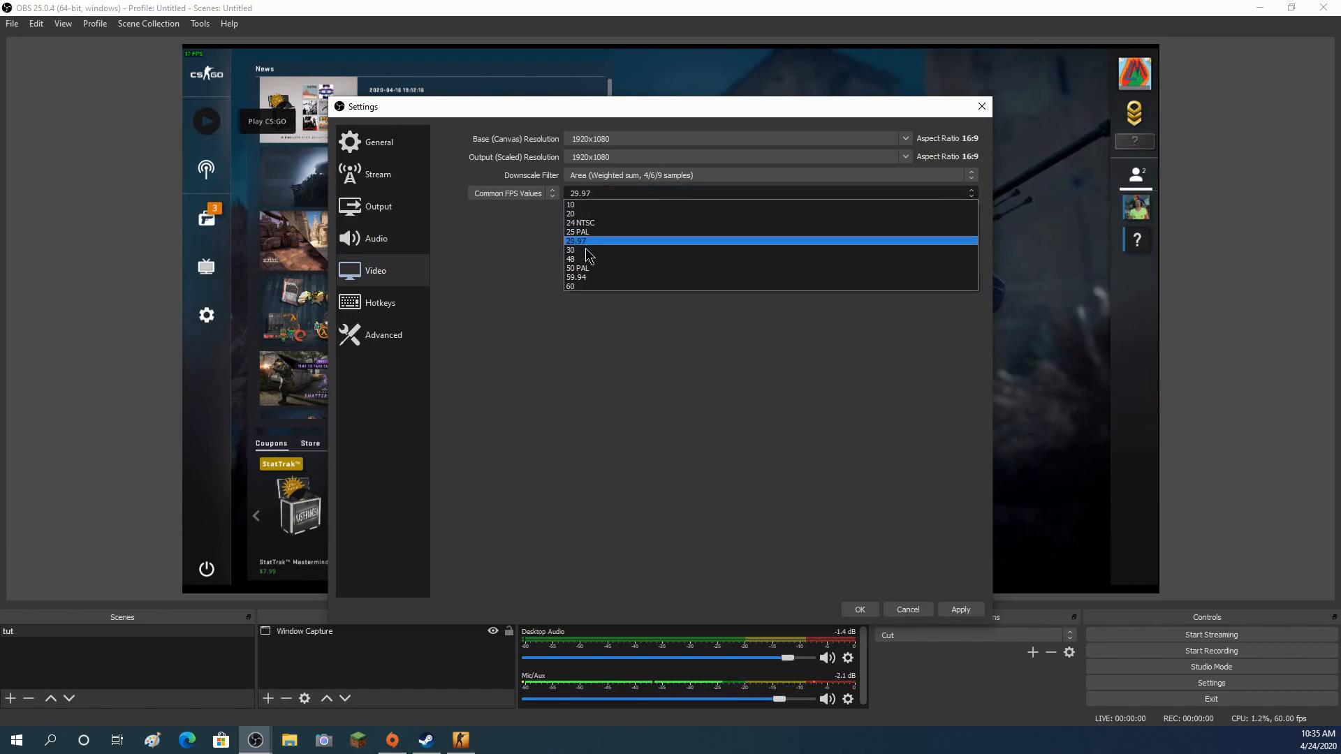
click(585, 249)
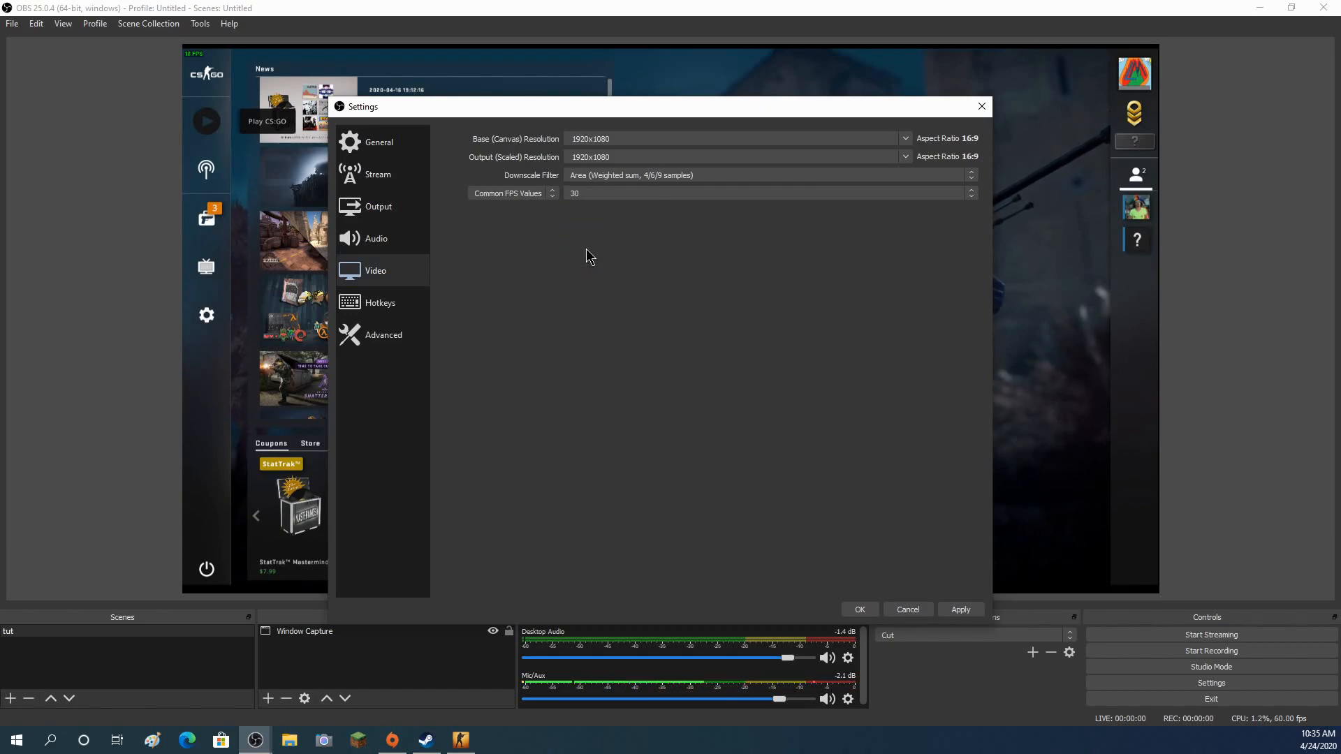
click(611, 195)
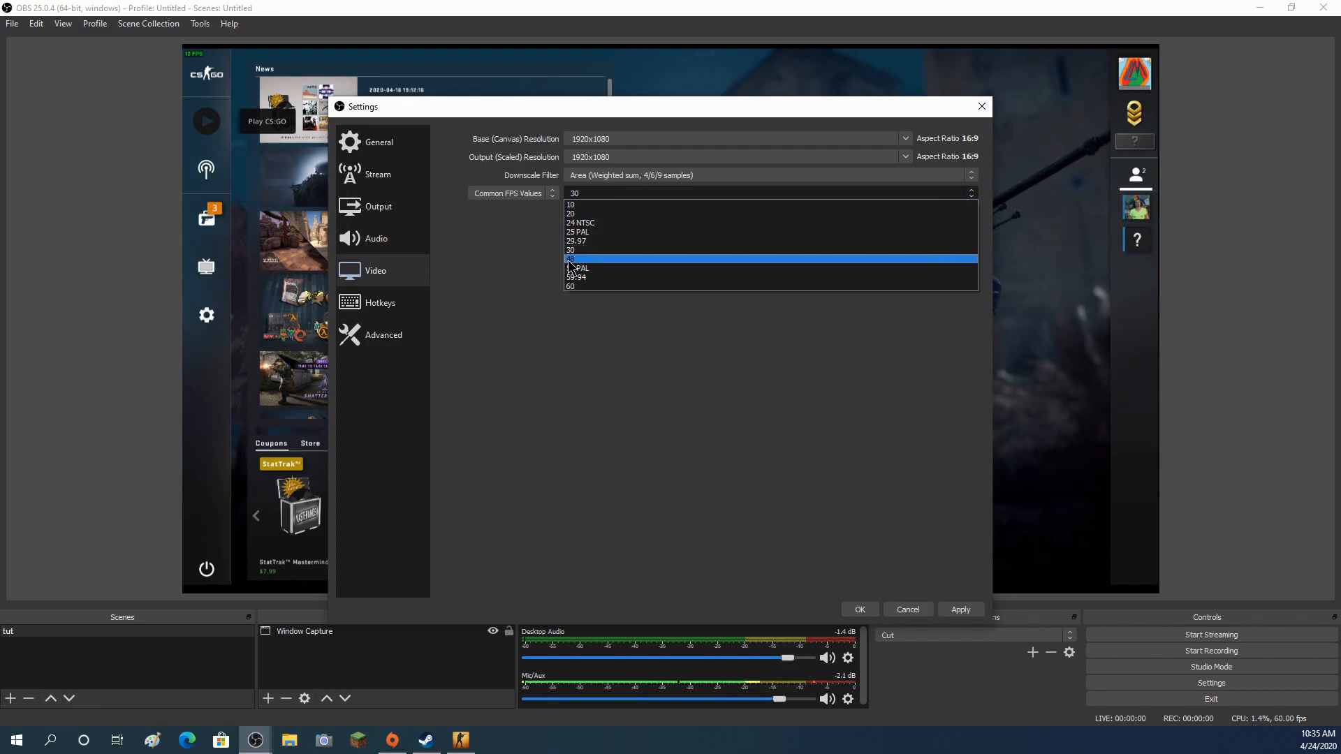
click(569, 259)
click(593, 195)
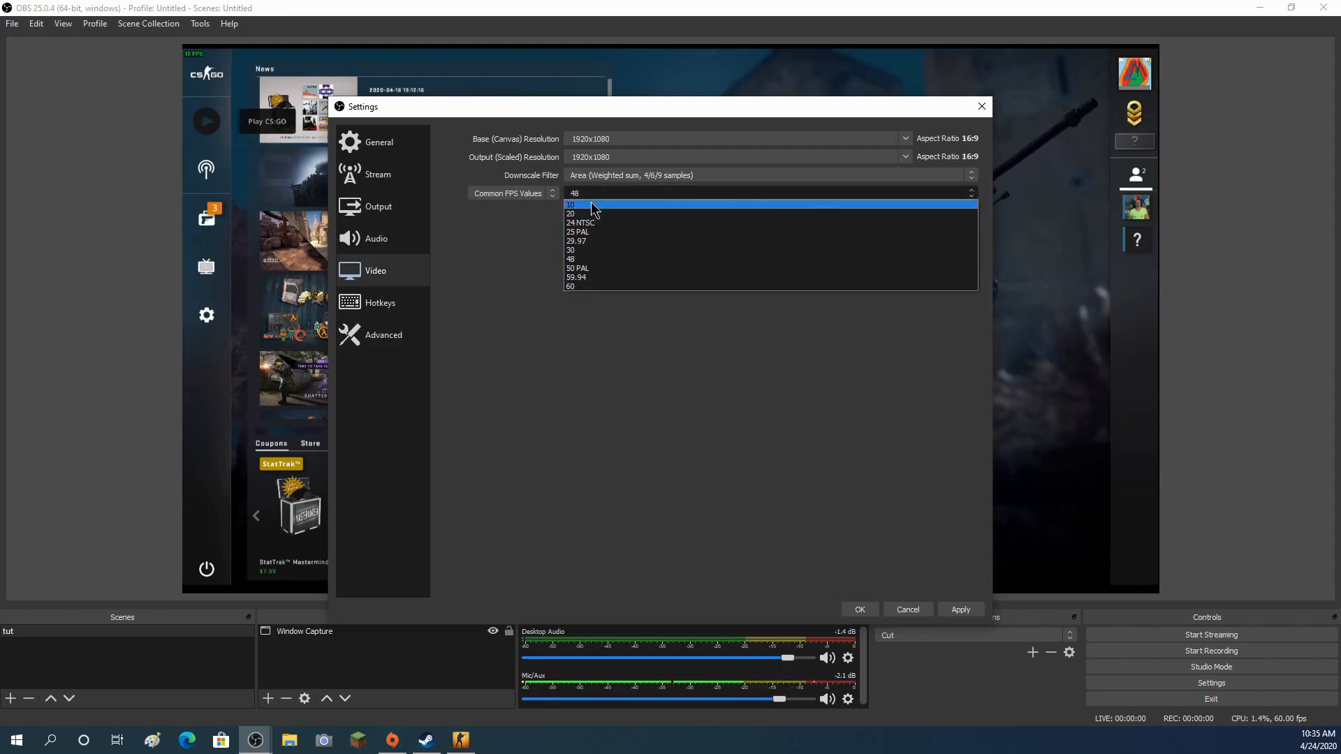
click(585, 250)
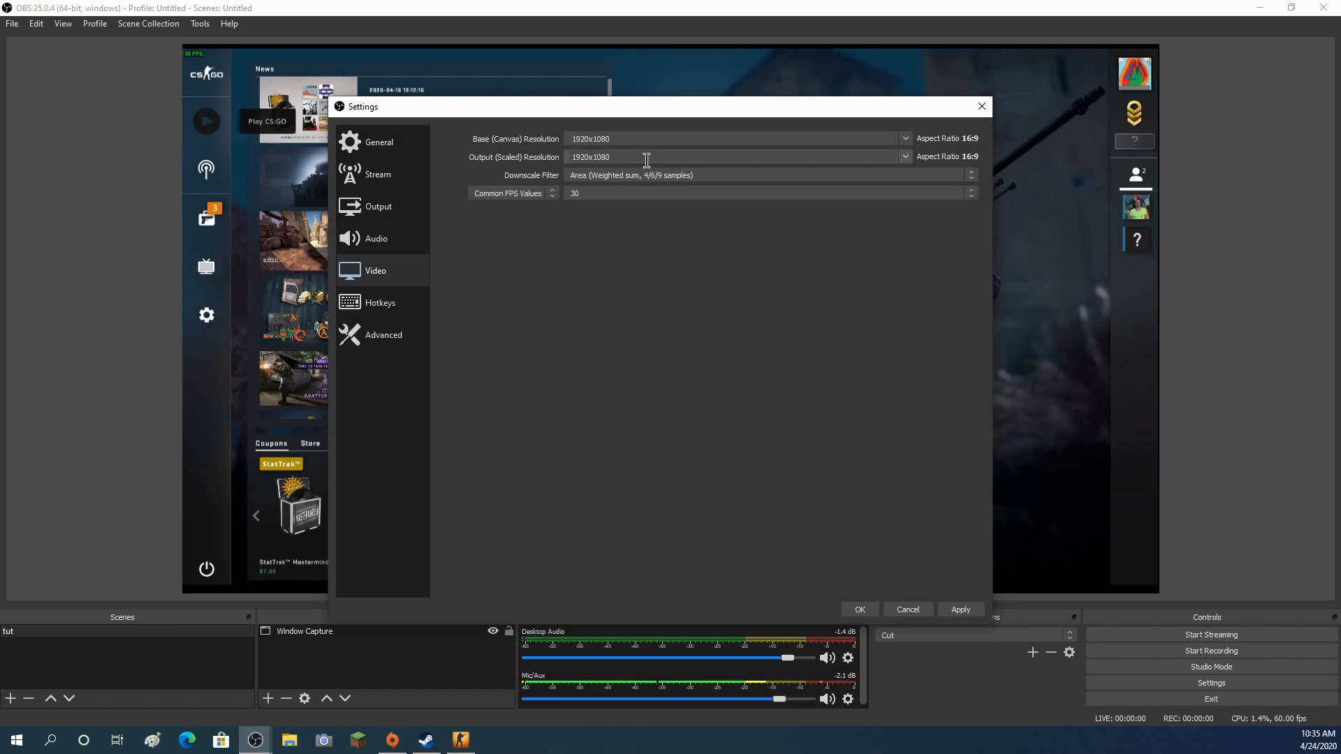
- Set the Output (Scaled) Resolution to 1280x720
drag(643, 157, 570, 159)
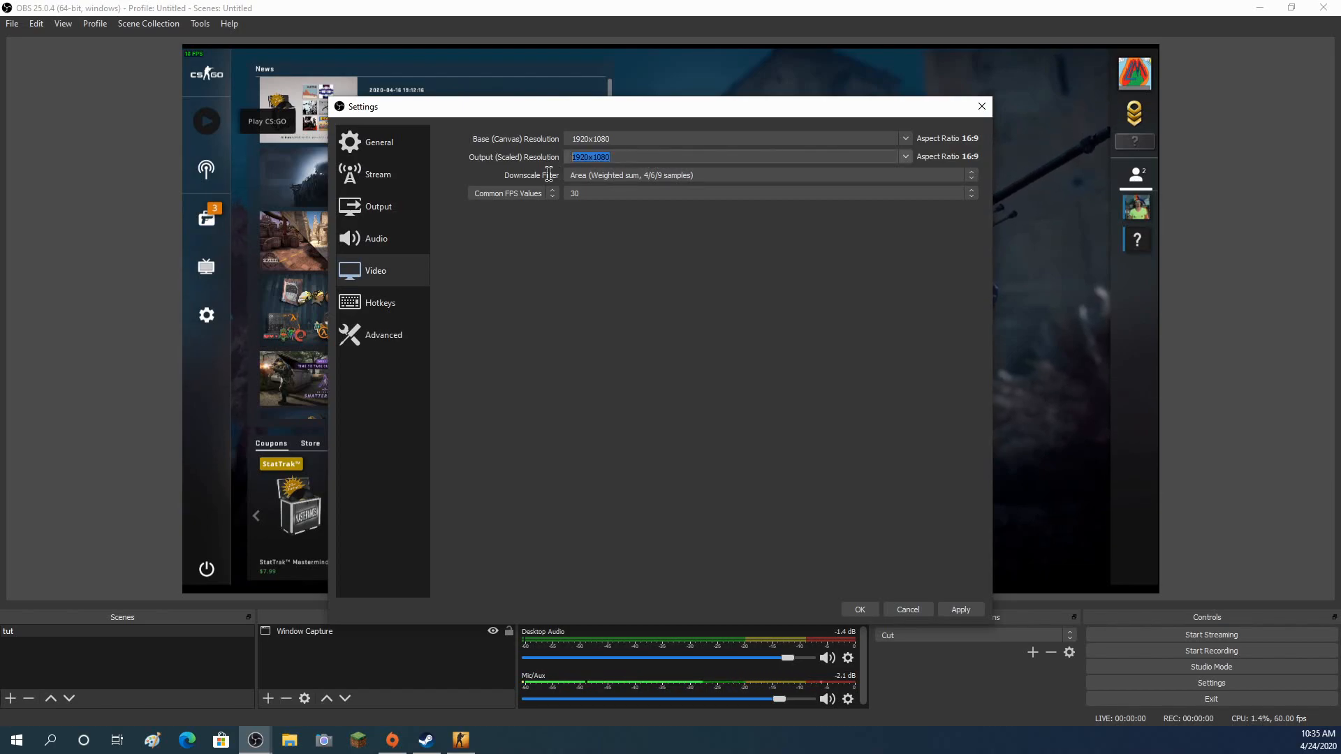
text(1280x720)
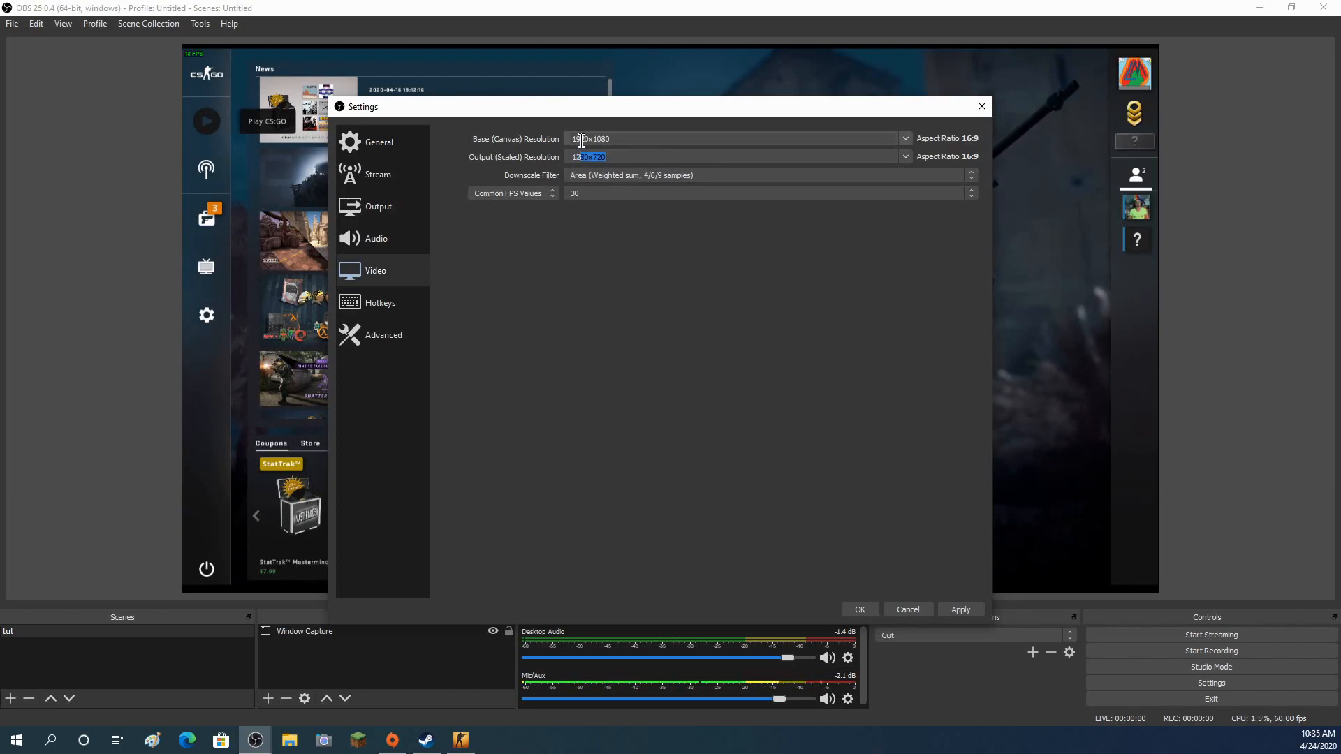
click(582, 141)
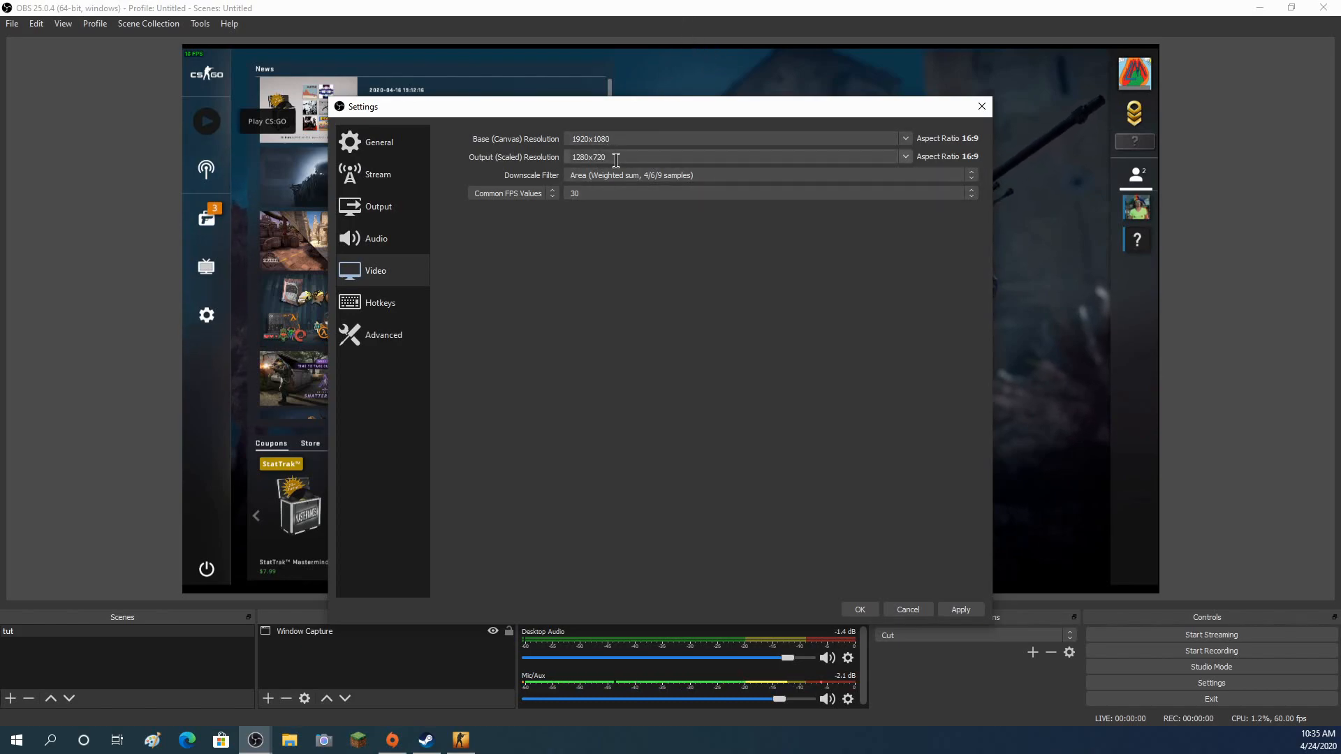
- Review the Downscale Filter options, switching to Lanczos (Sharpened scaling, 36 samples) and back to Area (Weighted sum, 4/6/9 samples)
click(691, 173)
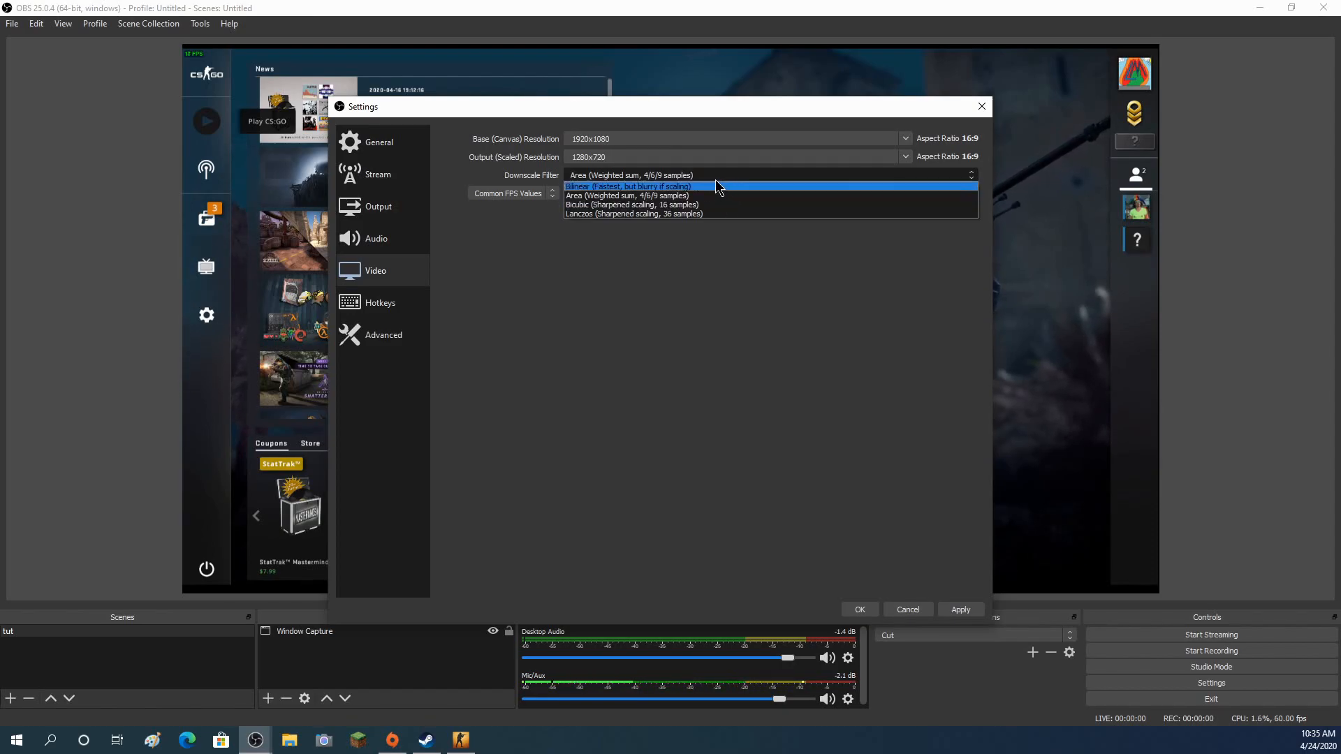
click(610, 196)
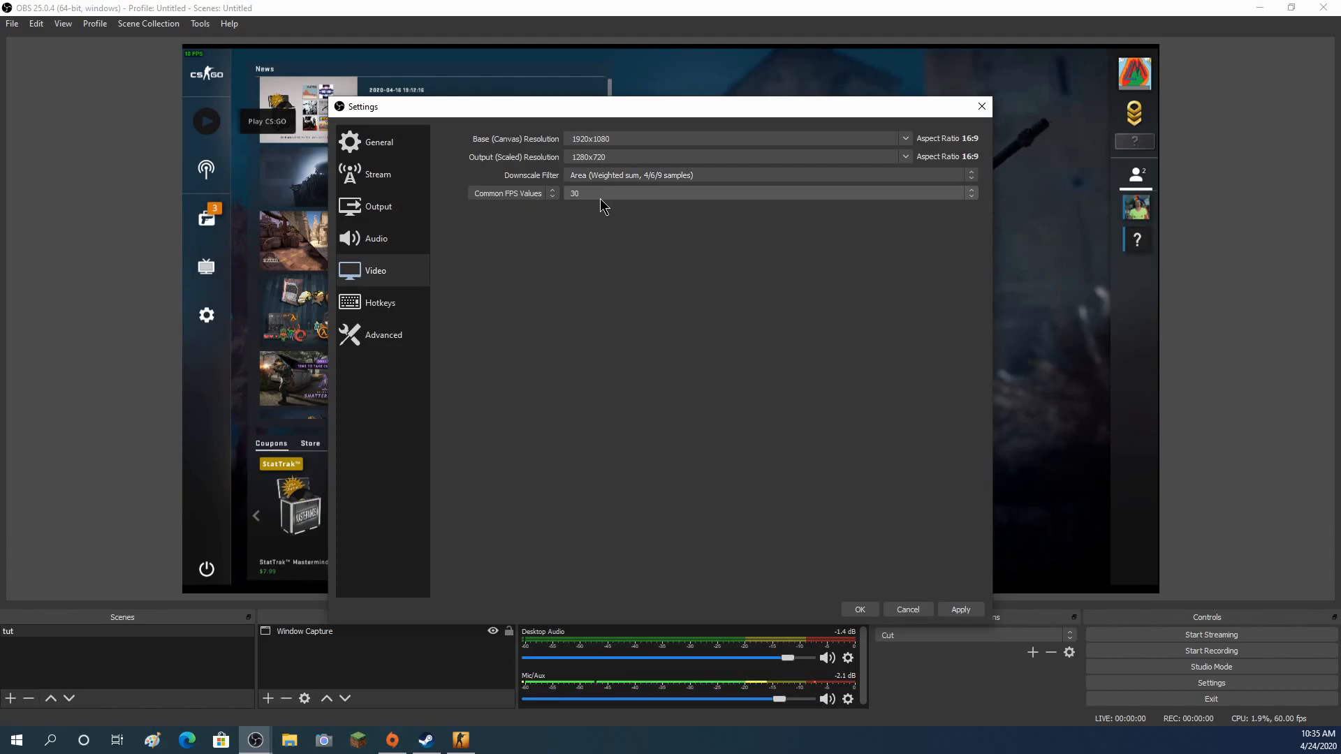
click(617, 175)
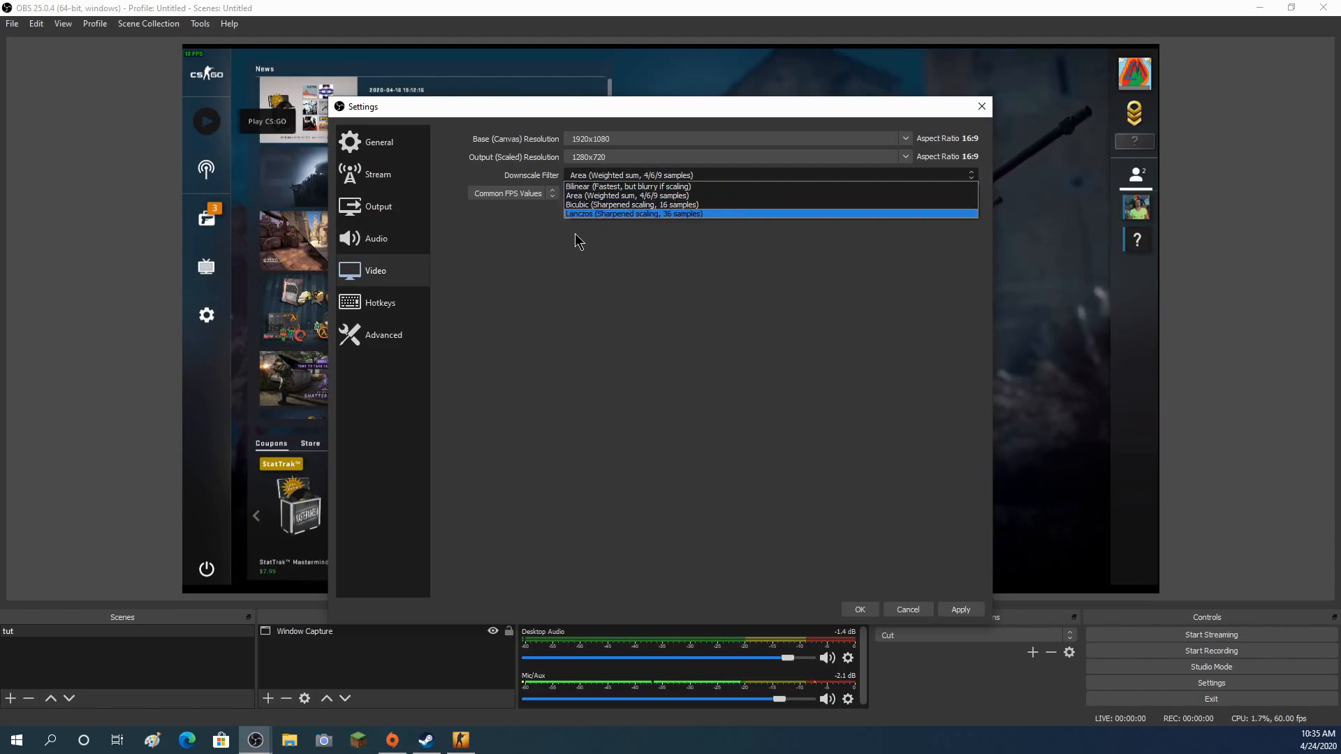
click(574, 234)
click(615, 174)
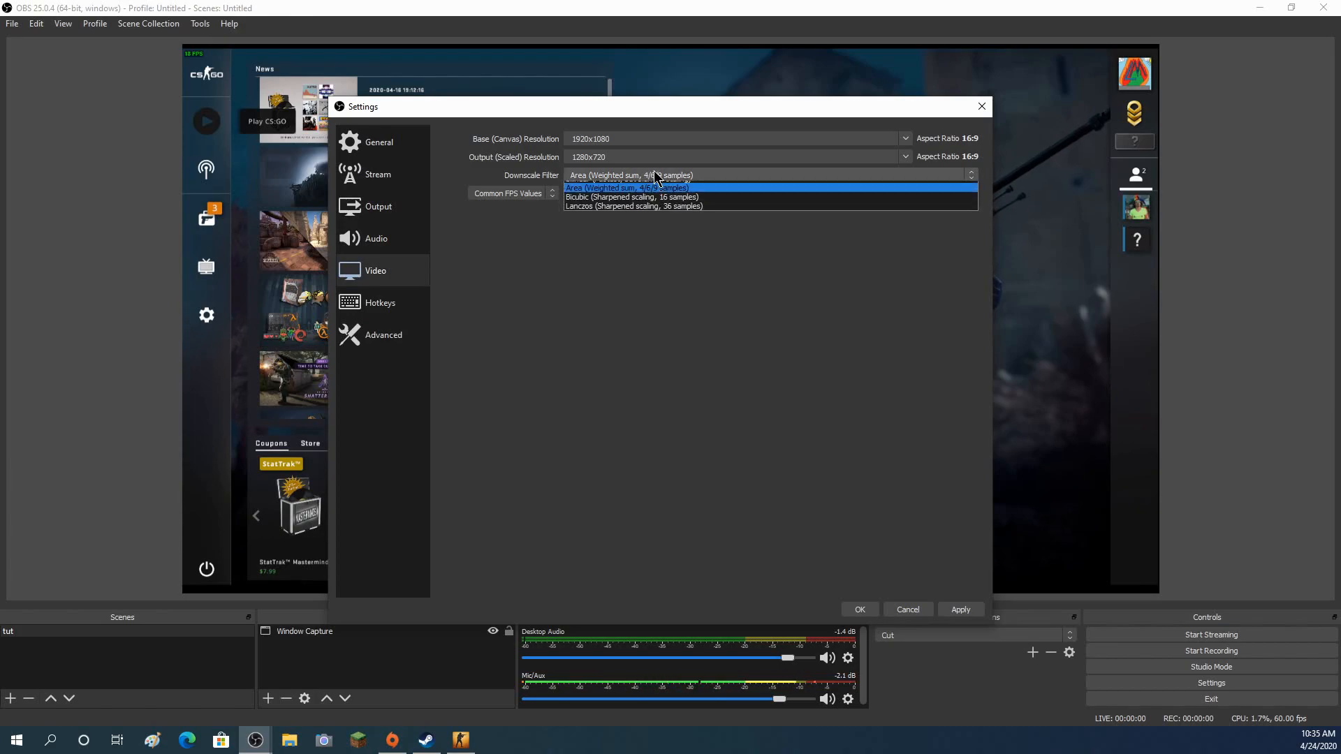
click(638, 214)
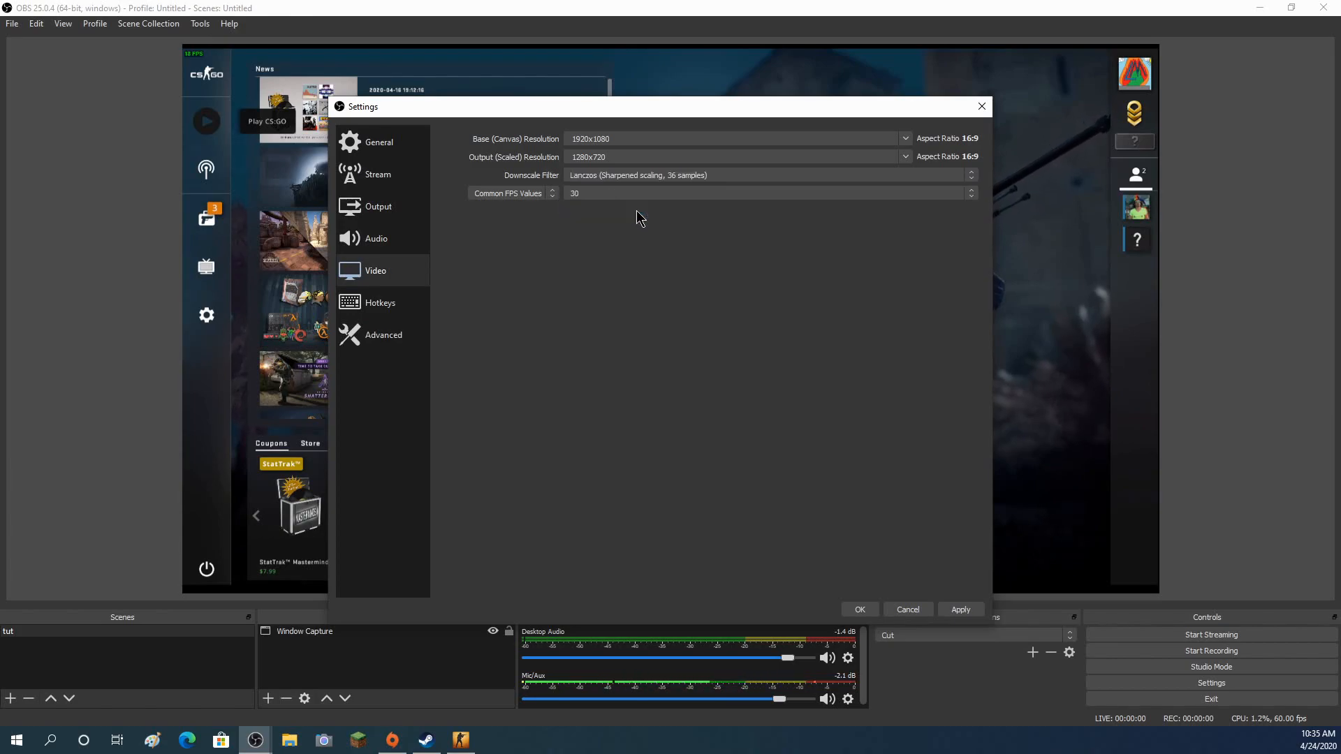
click(657, 176)
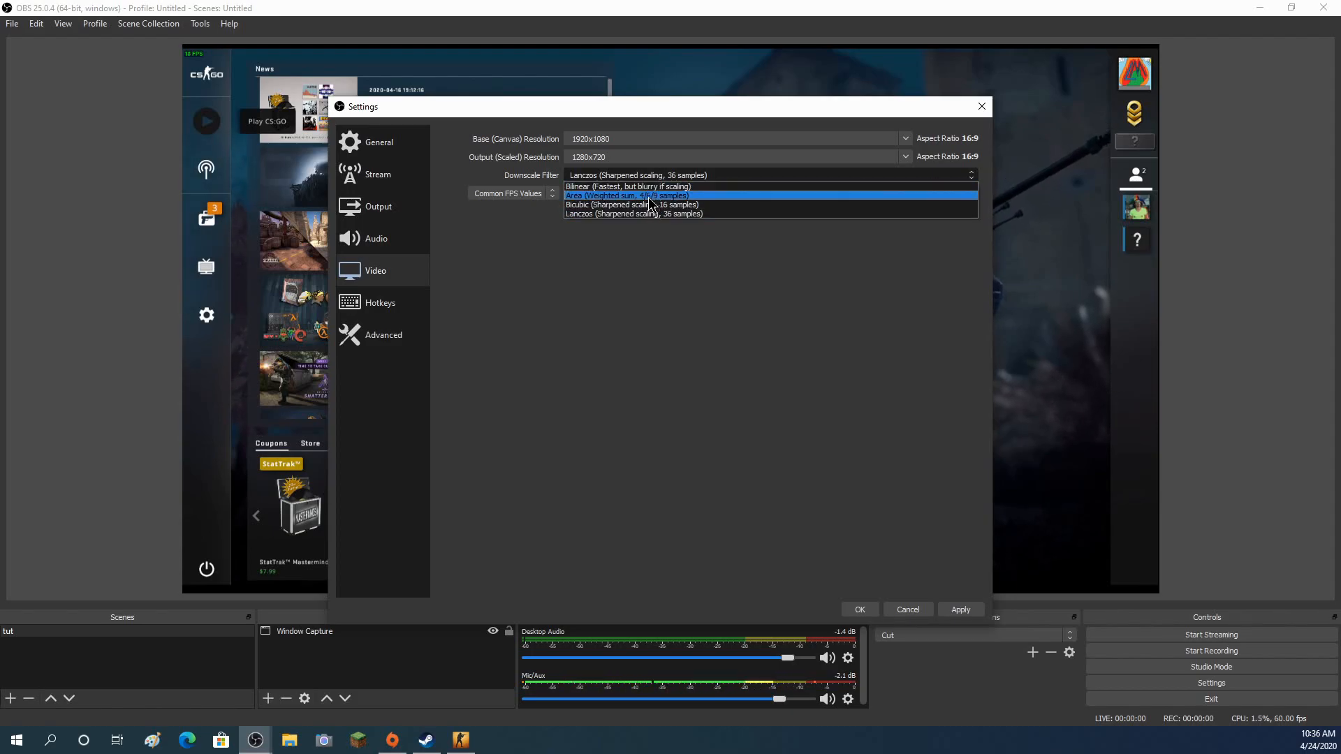
click(649, 198)
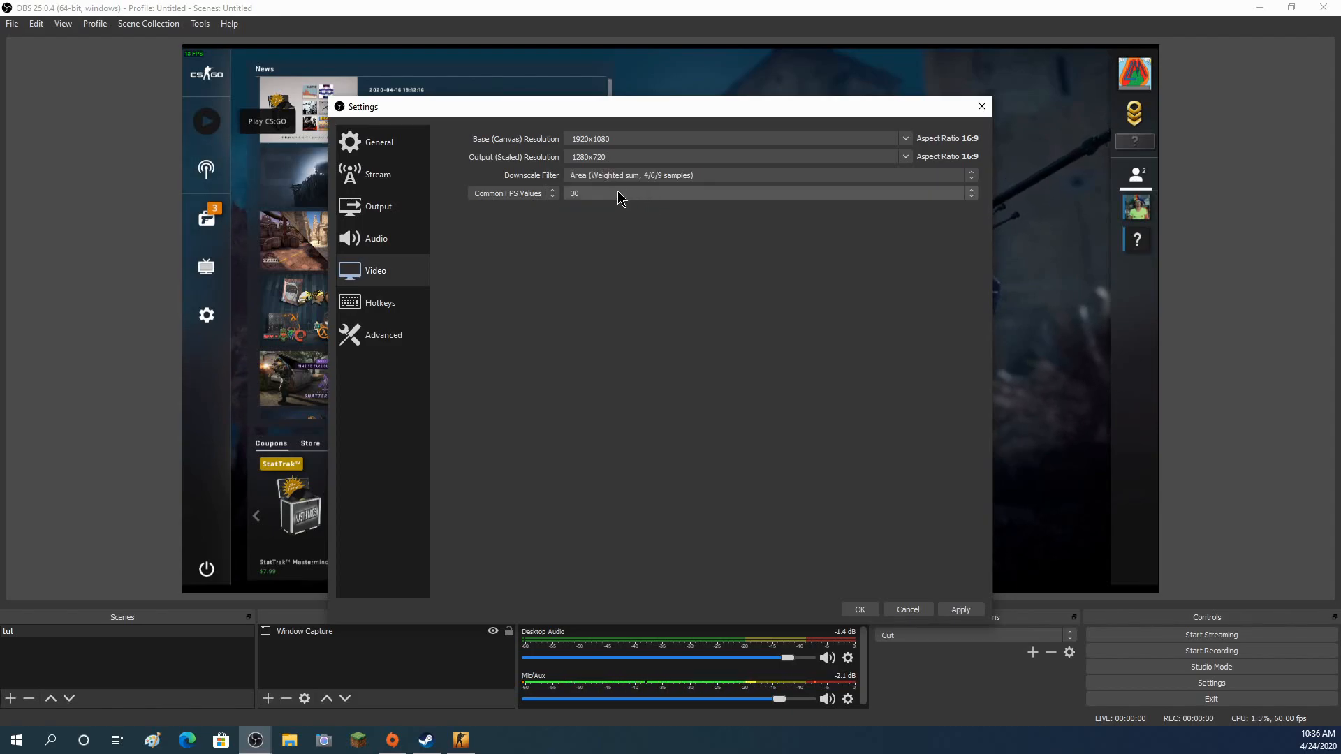
- Look through the hotkey assignments for recording, streaming, scene and audio actions
click(397, 295)
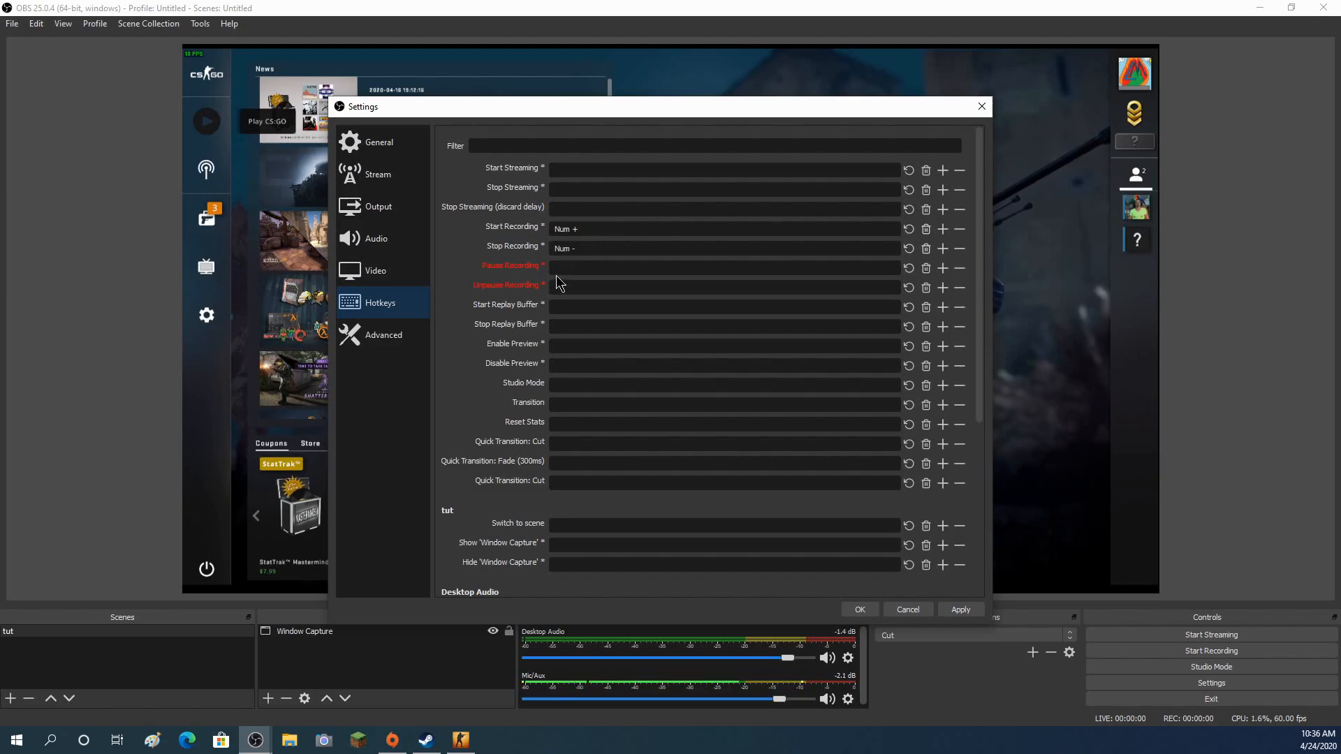
scroll(470, 371, down, 1)
scroll(469, 371, down, 2)
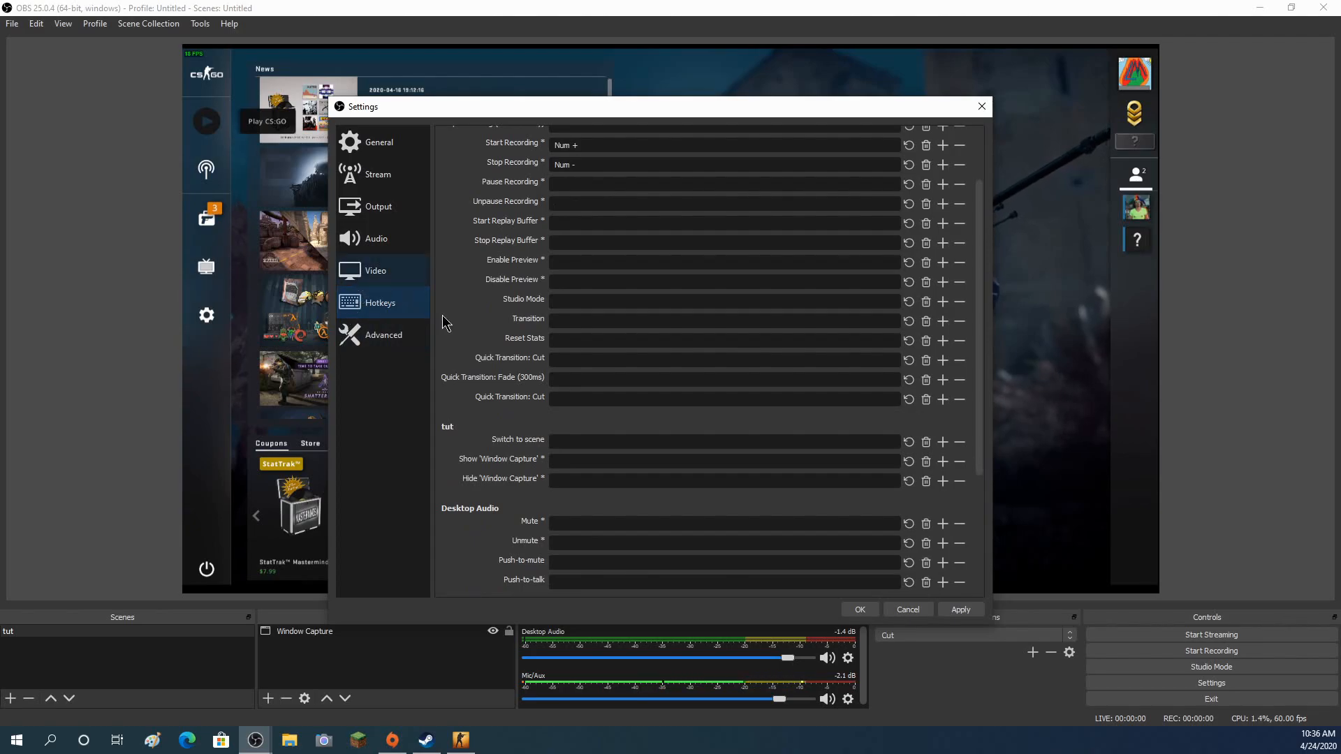
- In the Advanced settings, set the video Color Space to 709 and the Color Range to Full
click(397, 345)
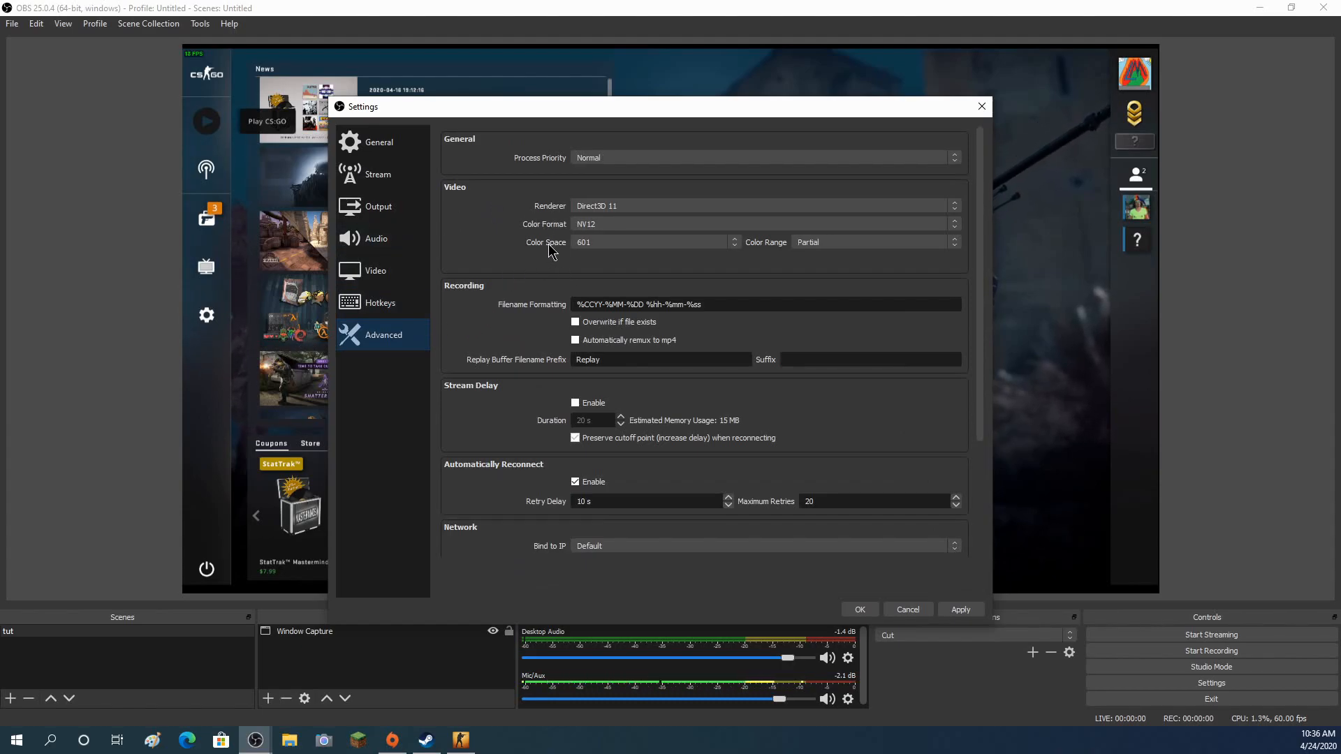
click(413, 210)
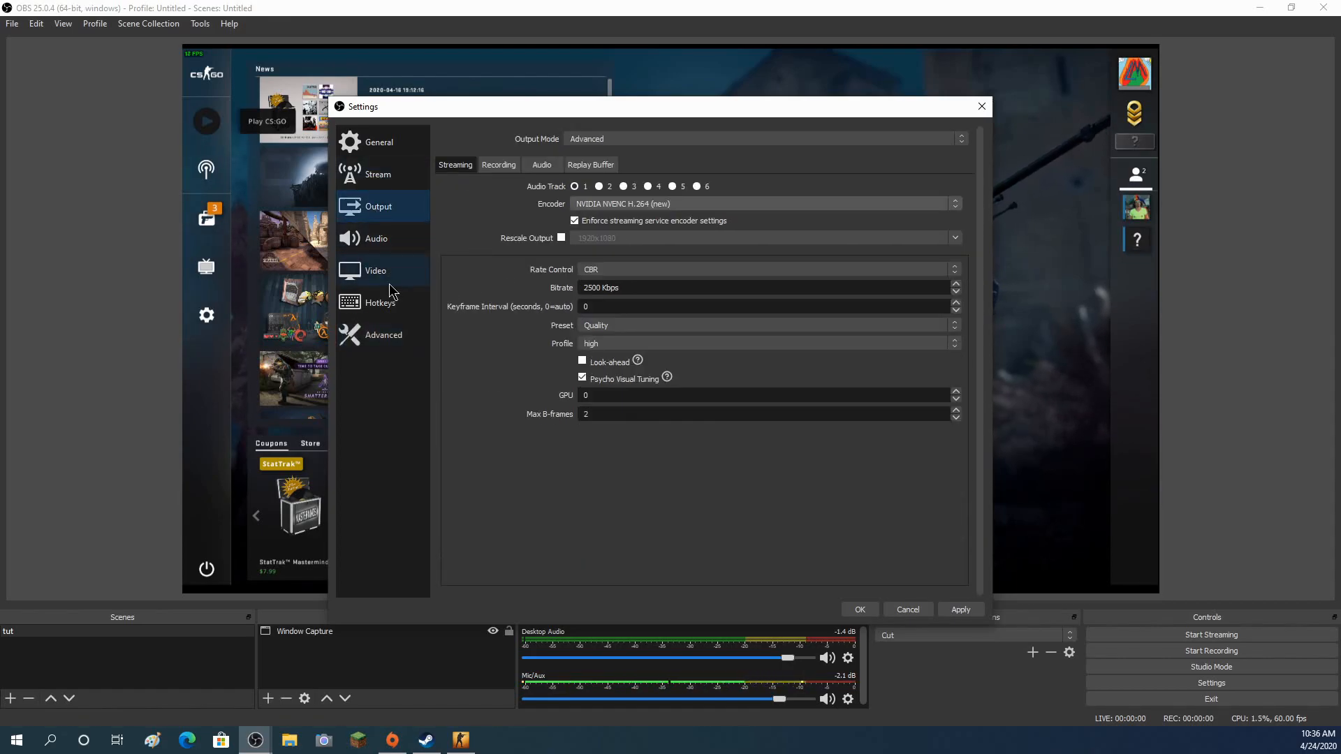
click(389, 335)
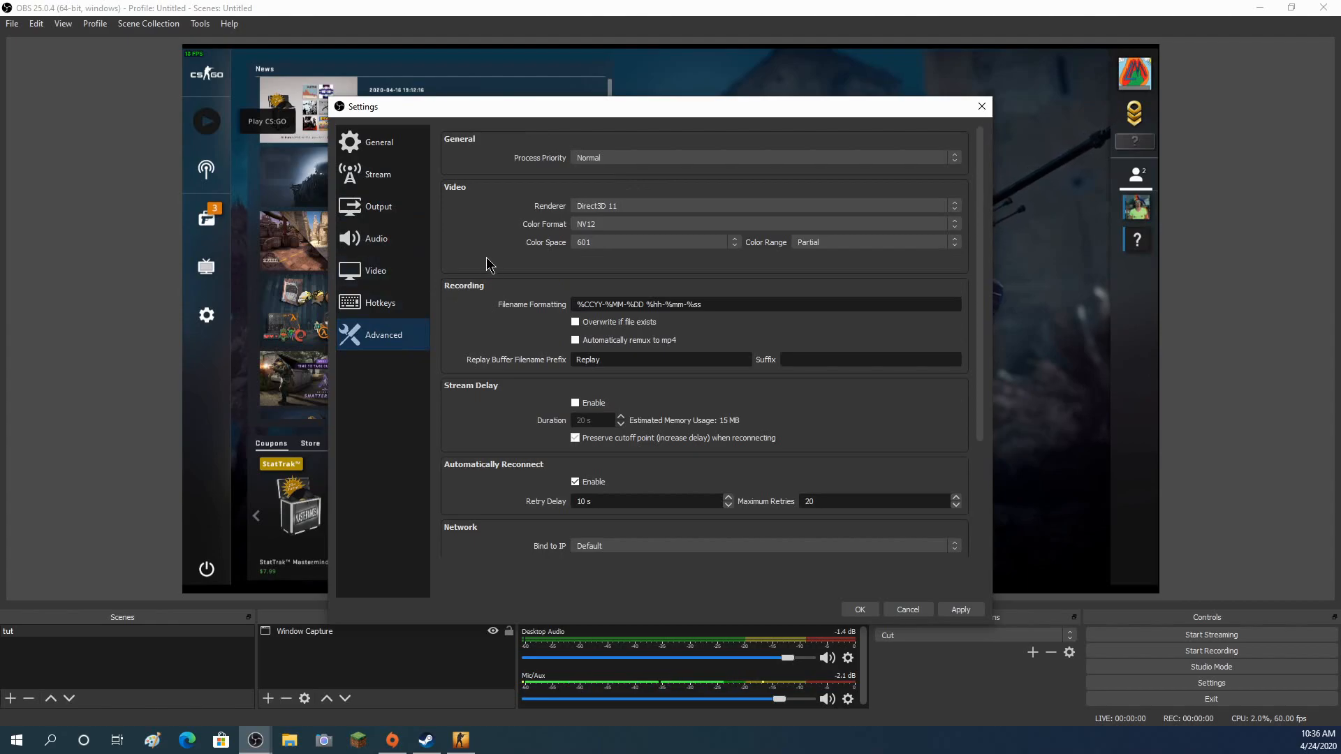
click(581, 245)
click(575, 256)
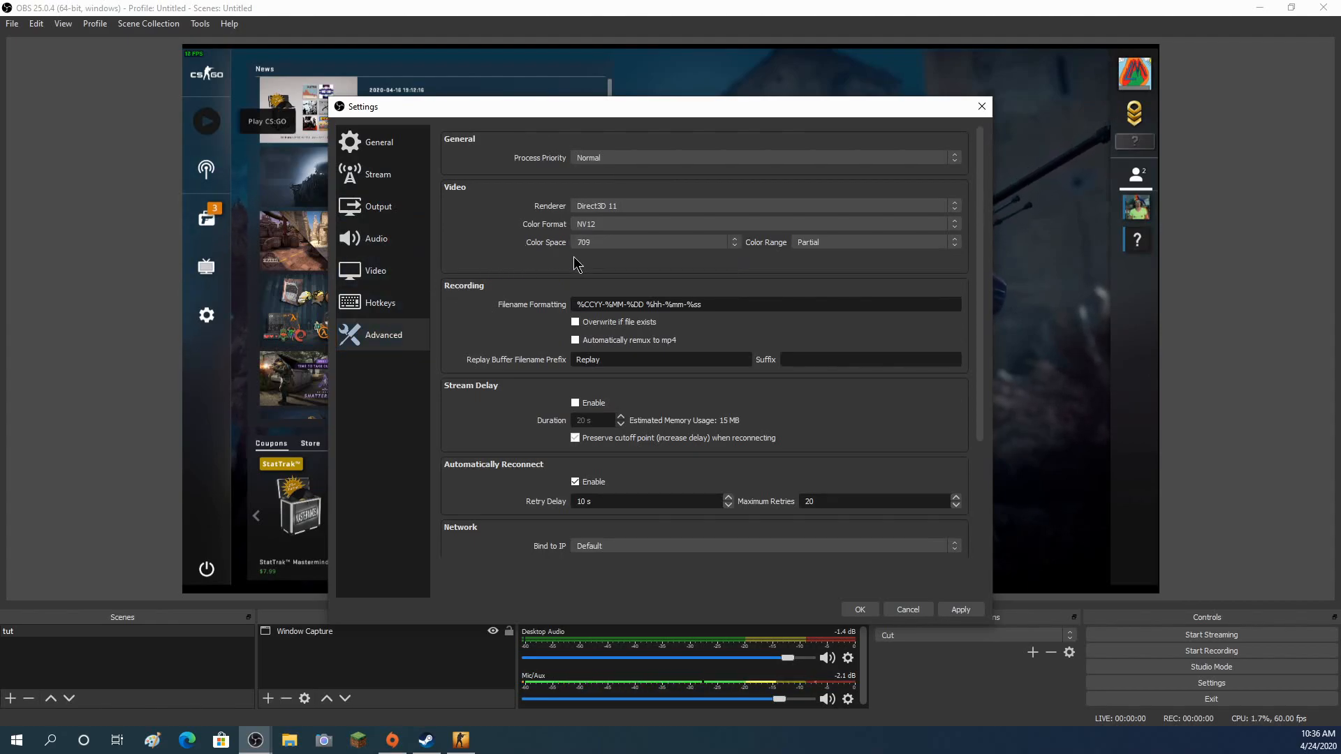
click(814, 243)
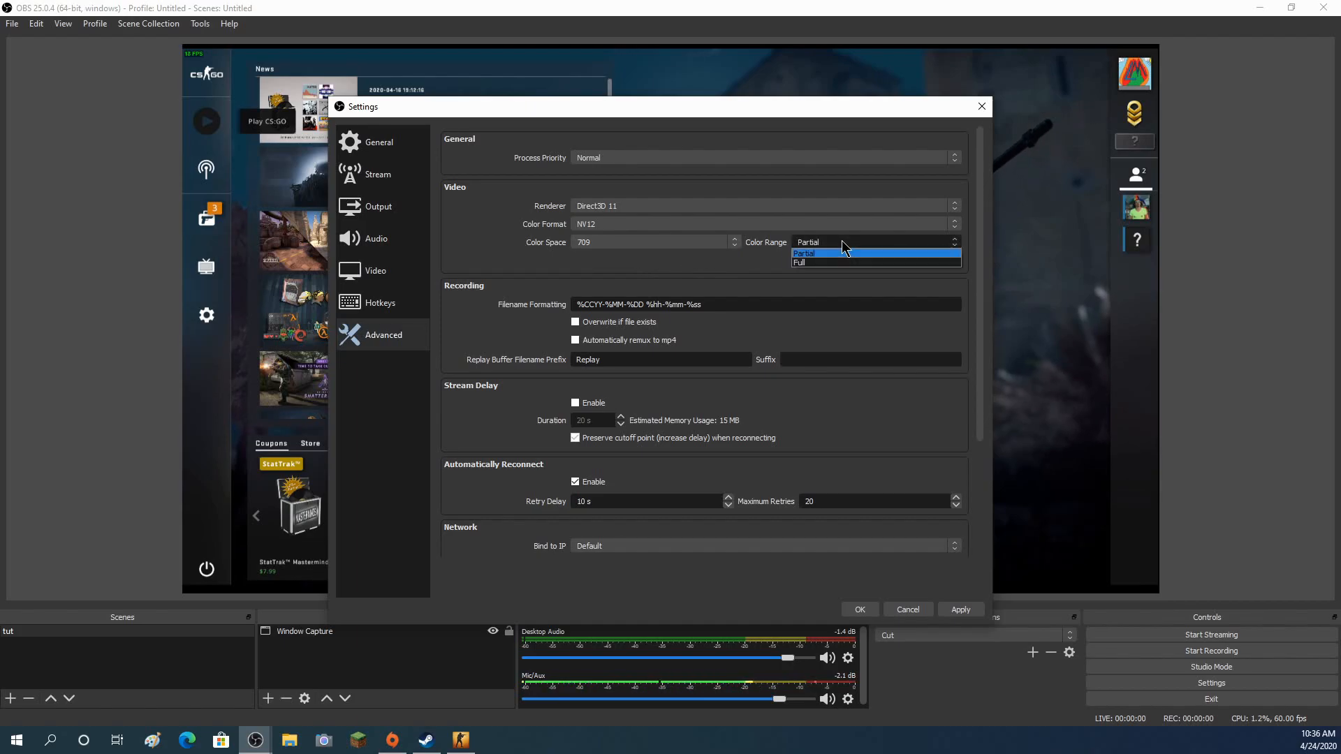
click(805, 263)
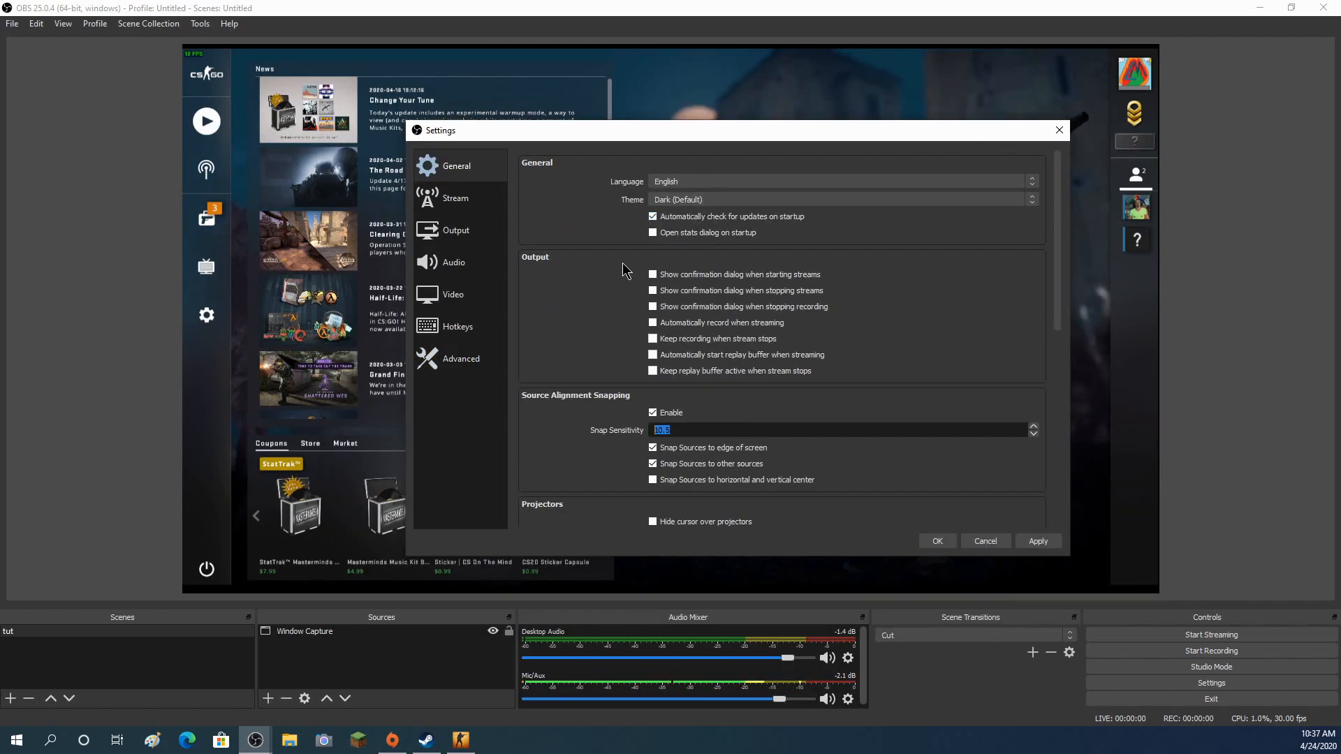
- In the General settings, compare the interface themes by trying Acri and switching to Rachni
click(719, 201)
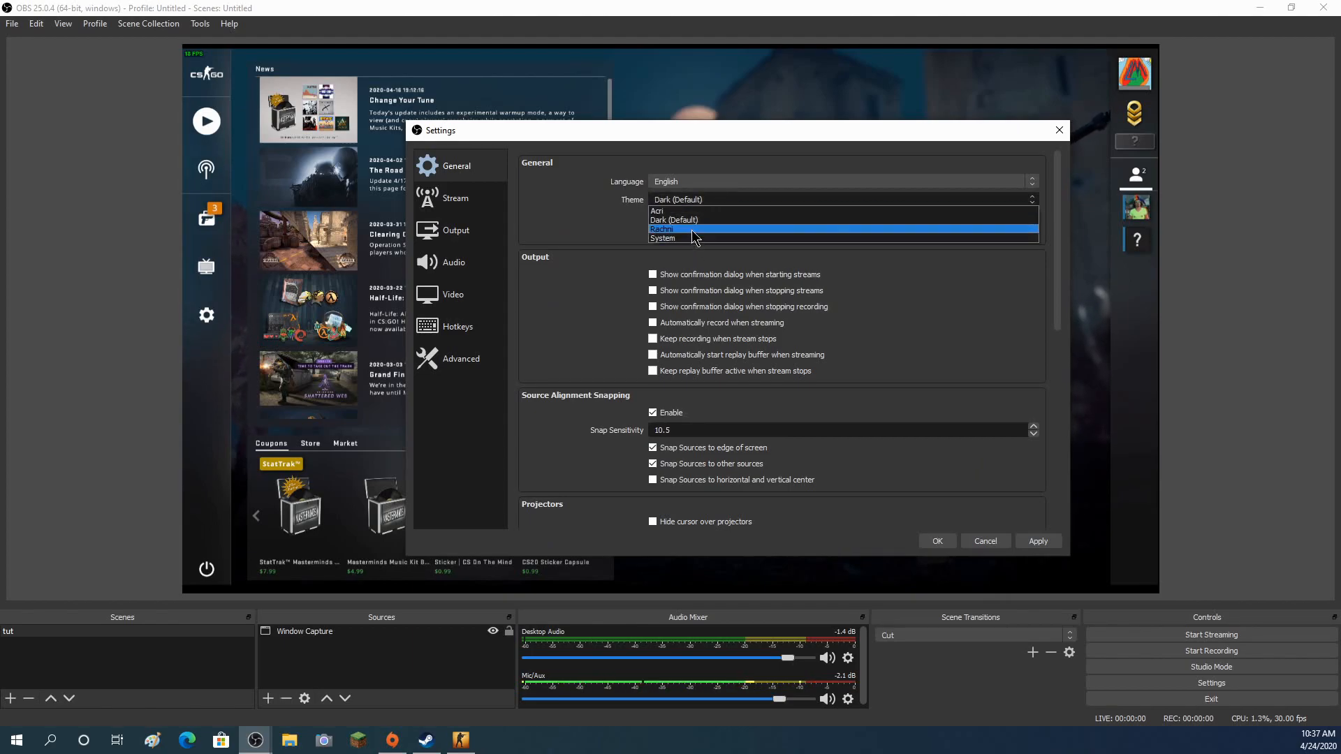
click(664, 219)
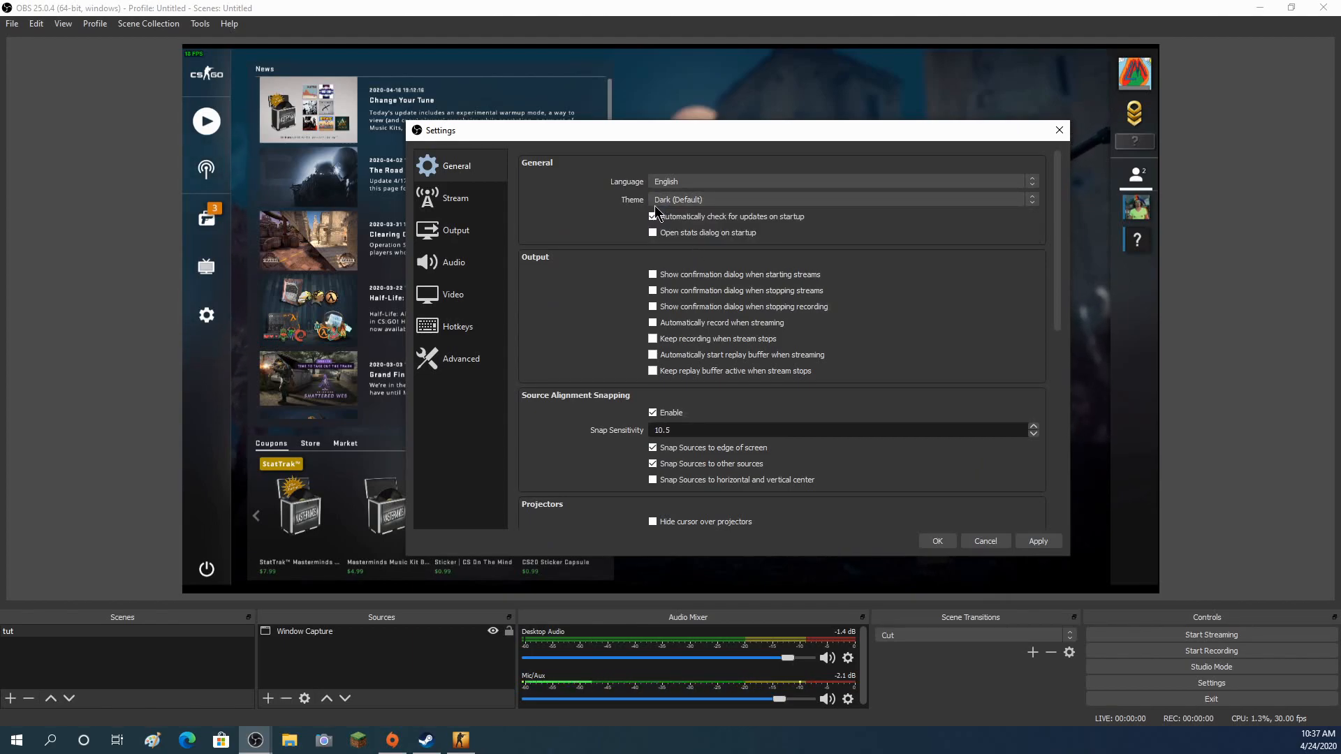
click(654, 207)
click(667, 208)
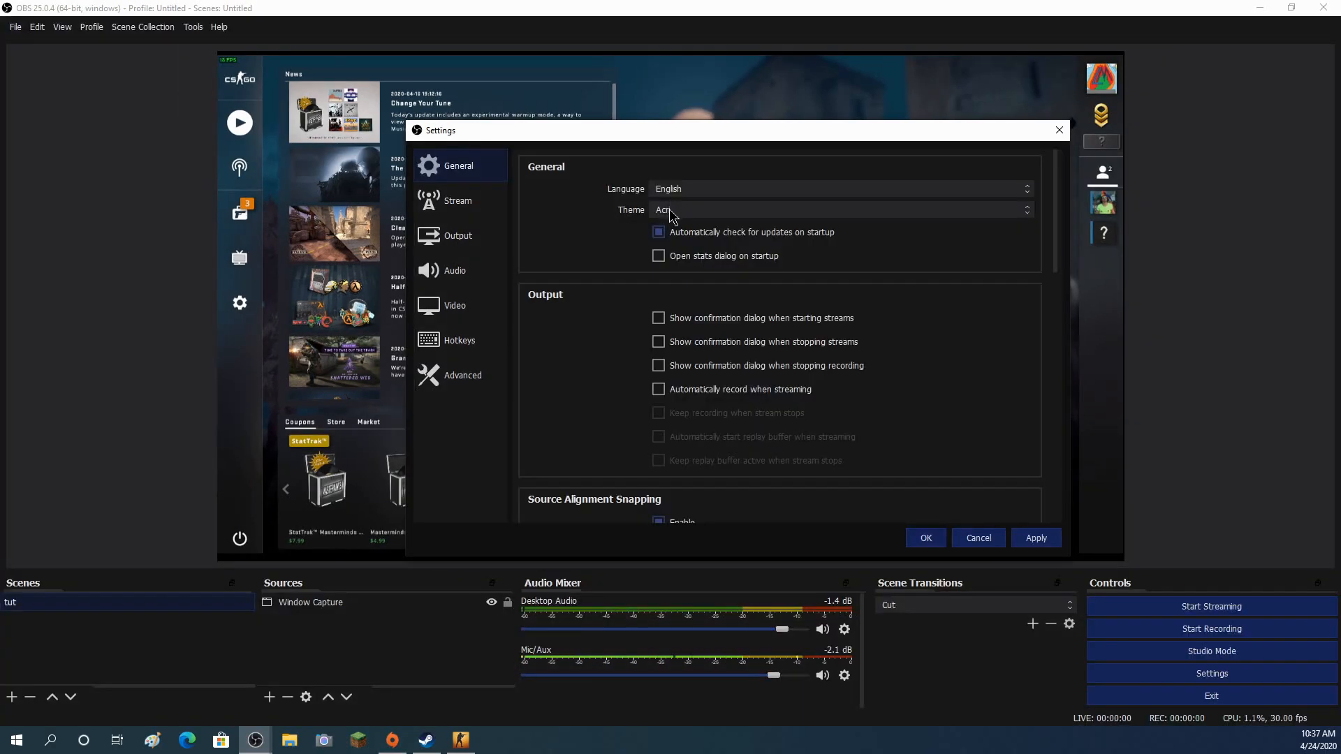
click(670, 211)
click(671, 236)
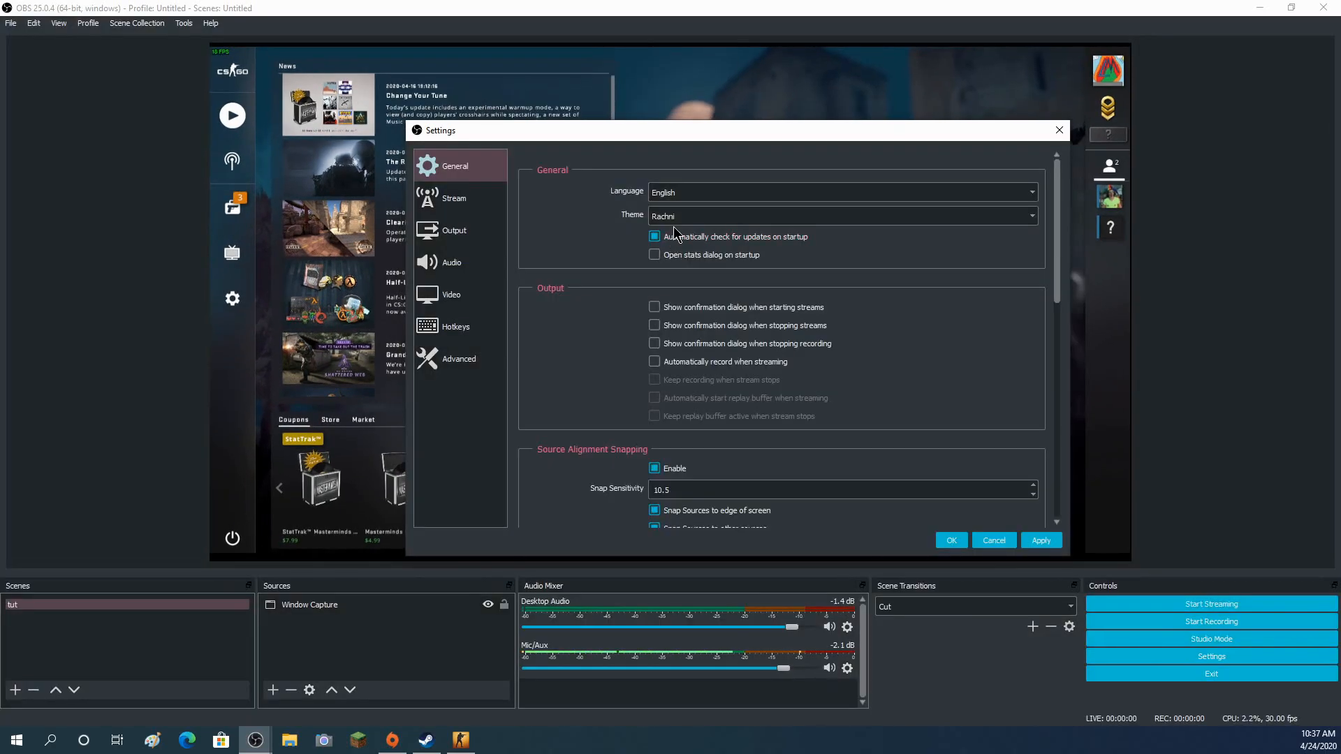
- Try the System interface theme, and switch to Acri and apply it
click(691, 217)
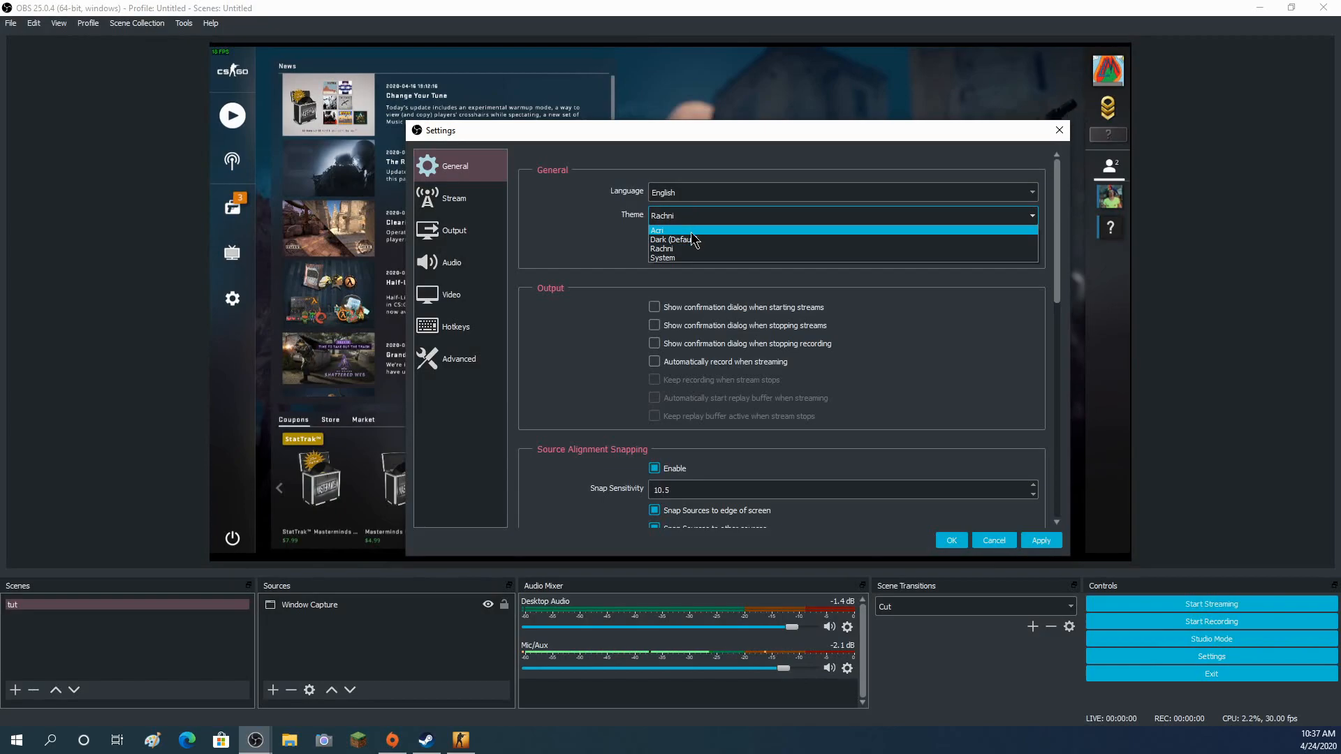
click(681, 251)
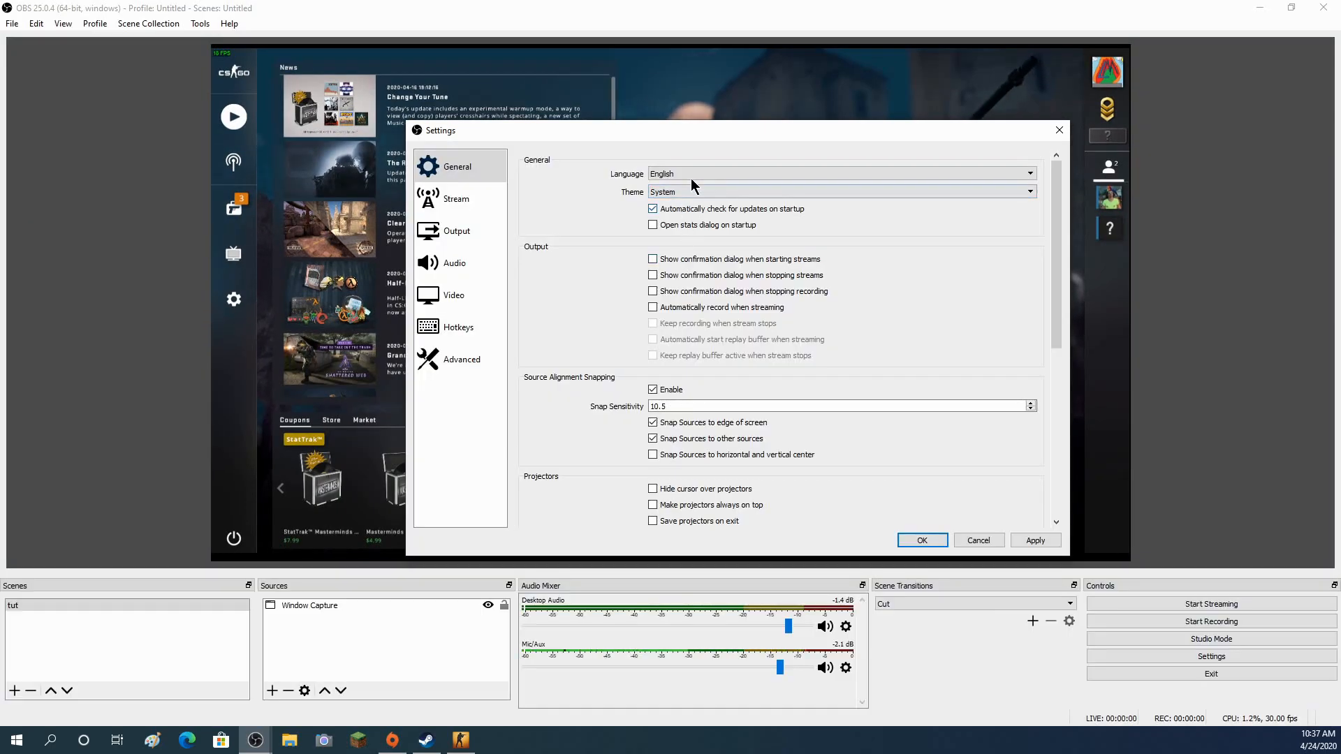
click(702, 196)
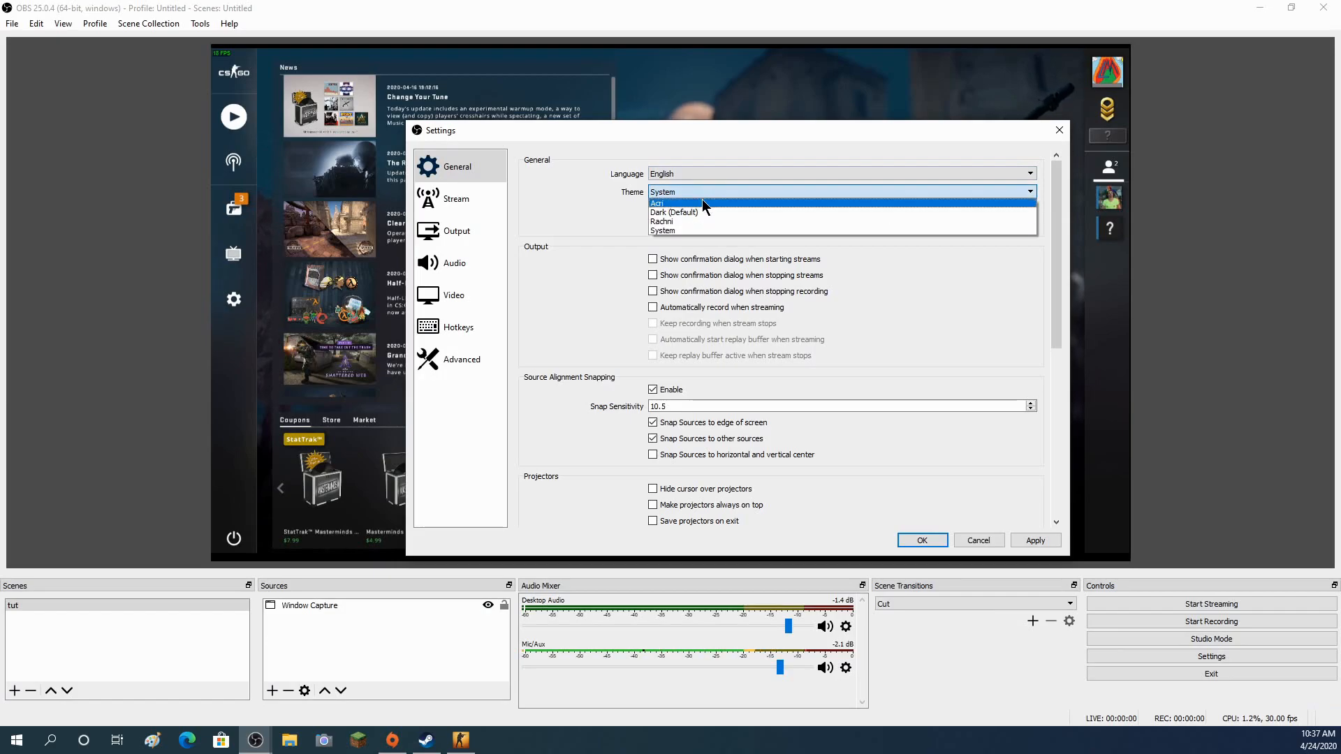
click(702, 202)
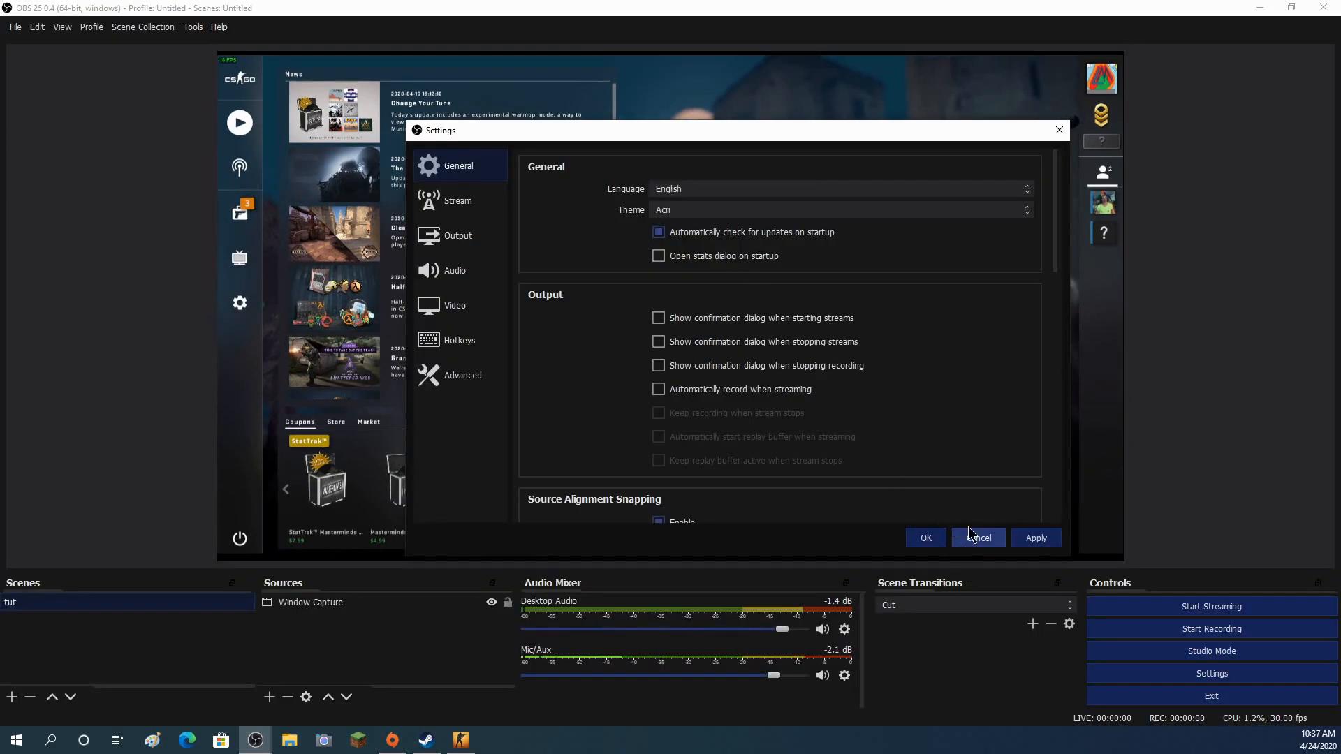
click(1035, 538)
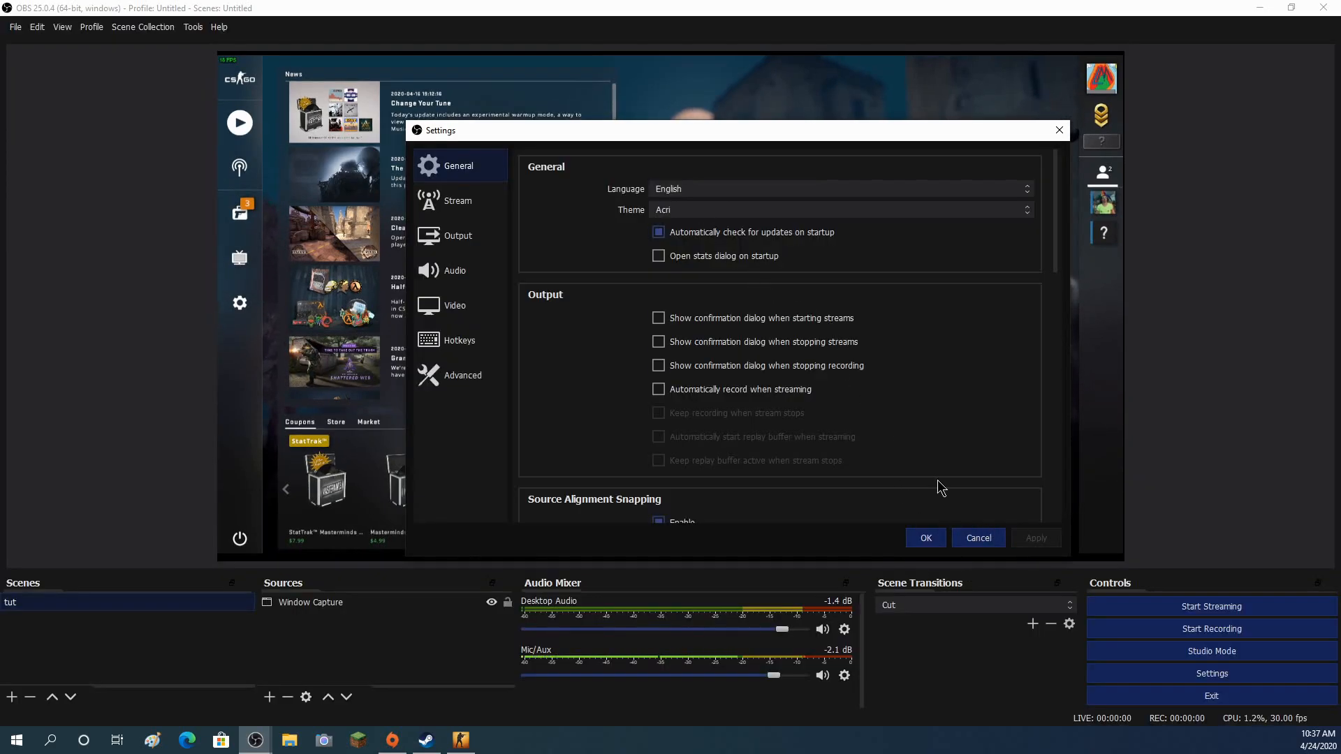
- Set the interface theme to Dark (Default), apply it and close the settings
click(676, 210)
click(682, 236)
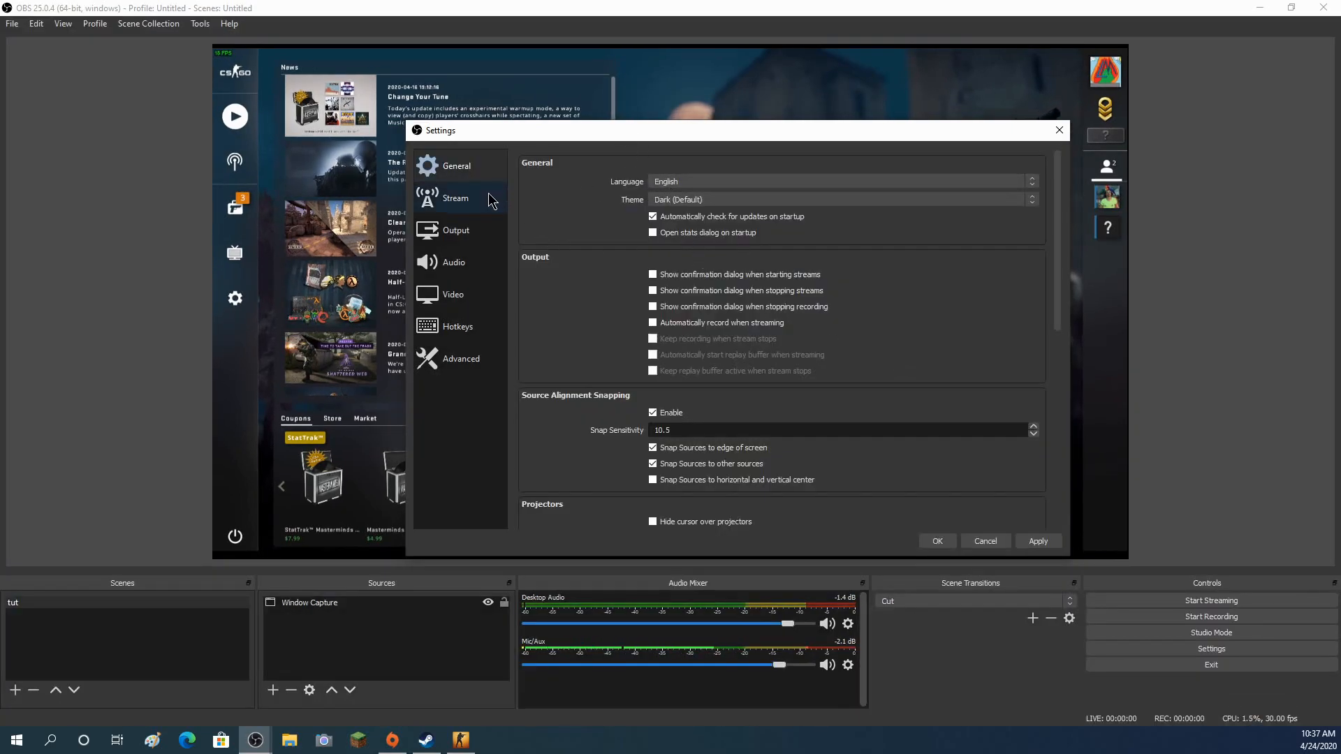
click(1039, 543)
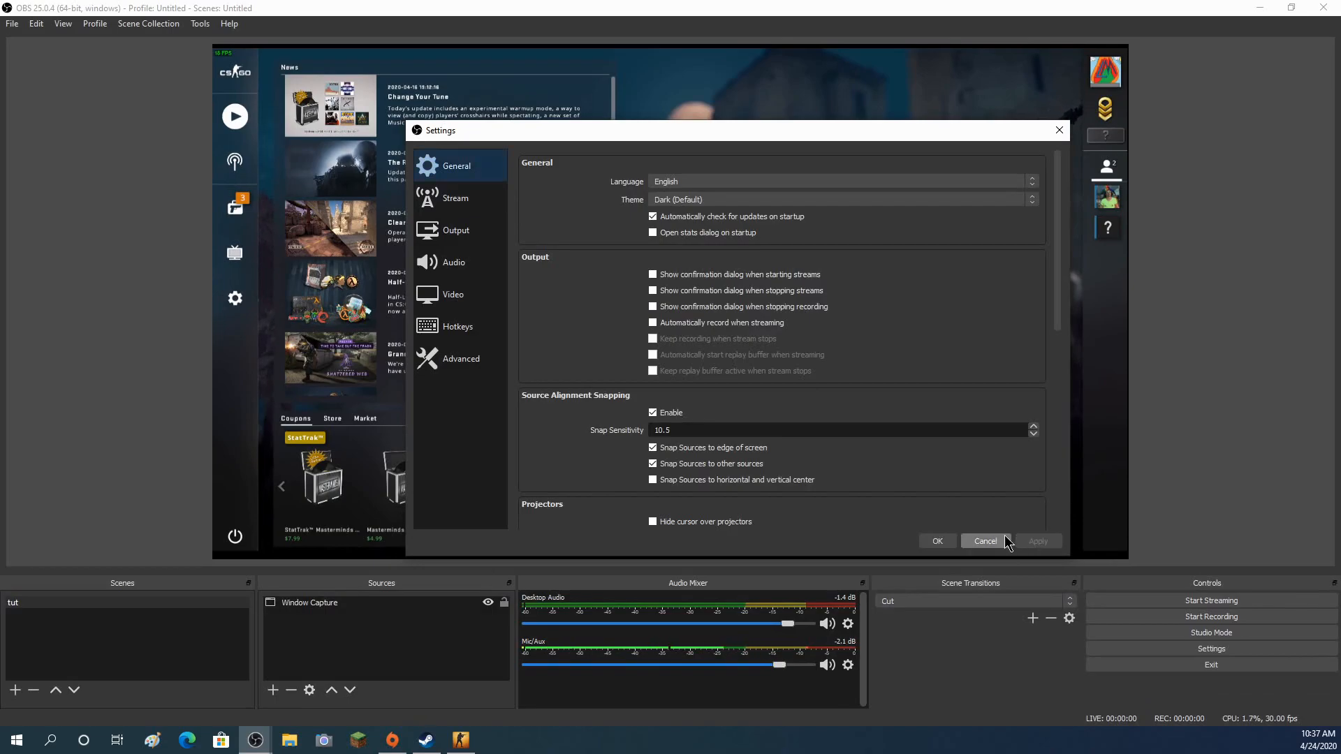
click(938, 542)
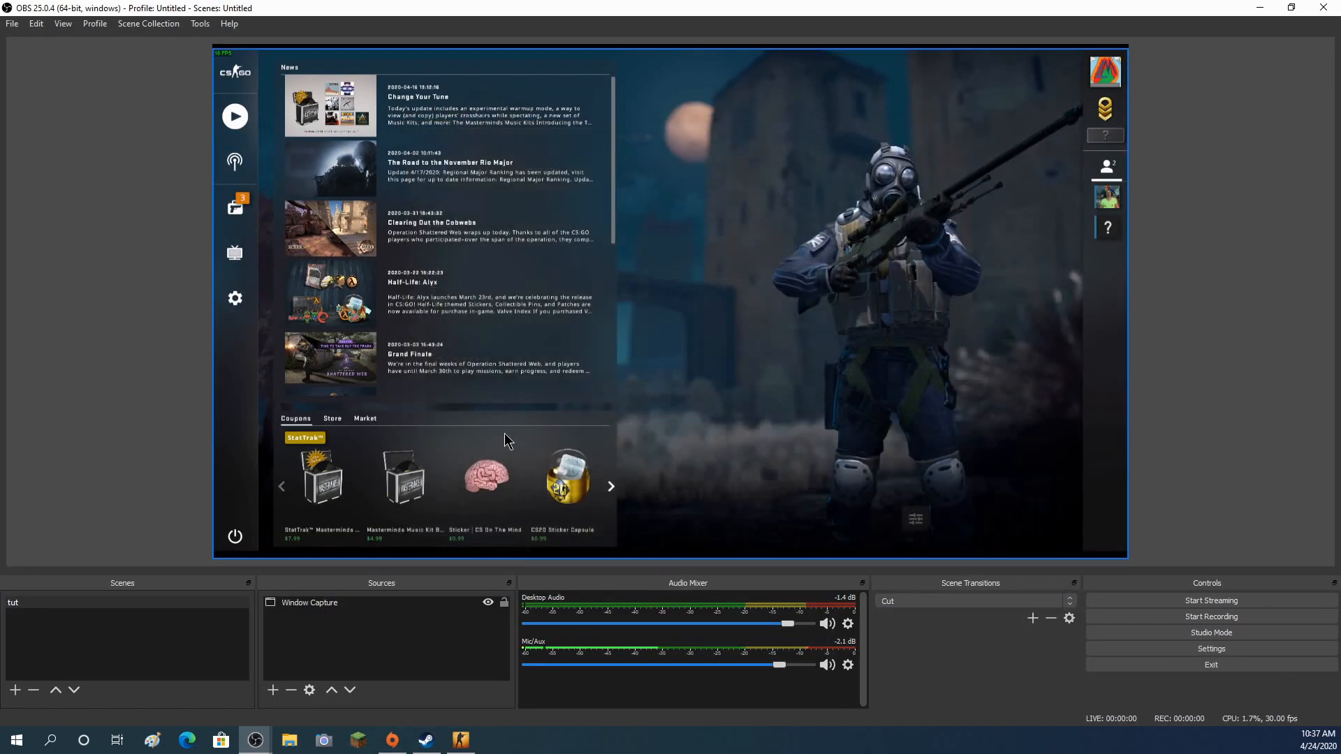
- Add a new Video Capture Device source to the scene with c922 Pro Stream Webcam as its device
click(390, 666)
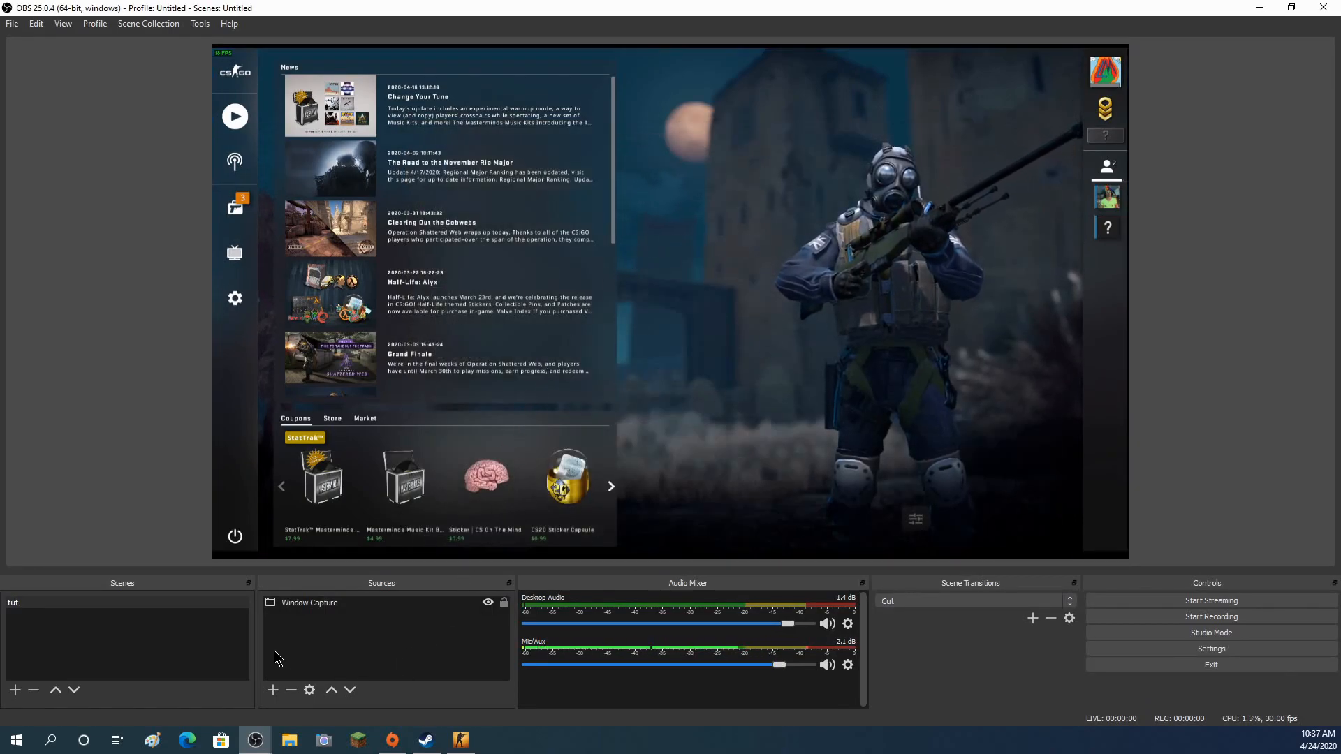
right_click(274, 631)
click(286, 627)
right_click(283, 621)
click(274, 638)
right_click(274, 638)
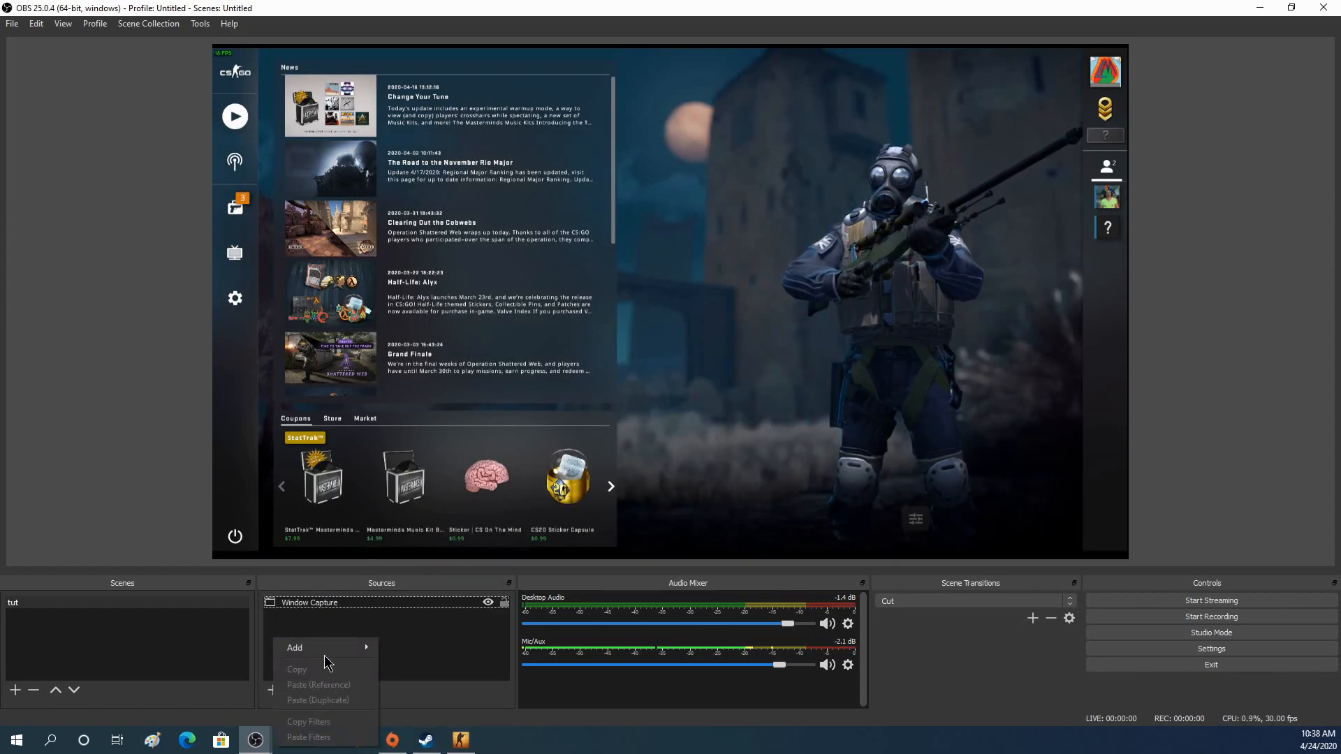
click(326, 657)
right_click(318, 660)
mouse_move(338, 562)
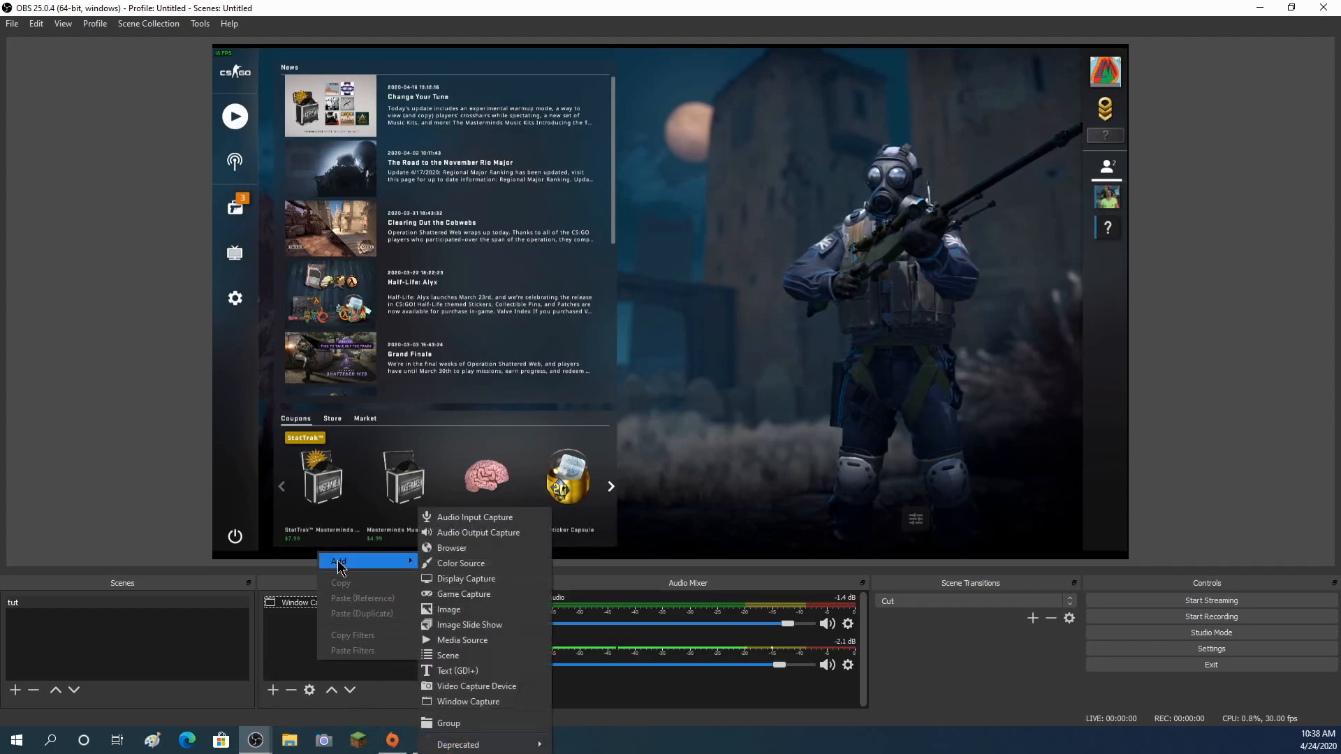
click(474, 686)
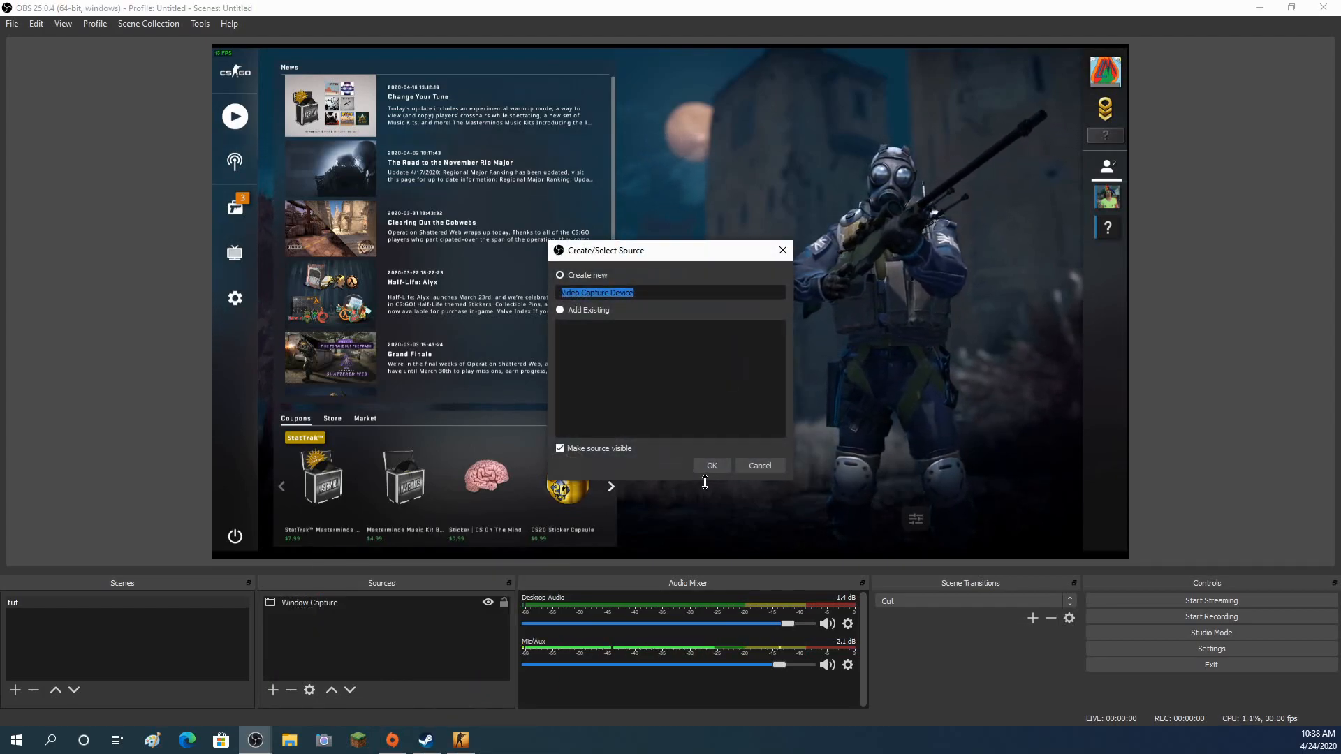
click(712, 466)
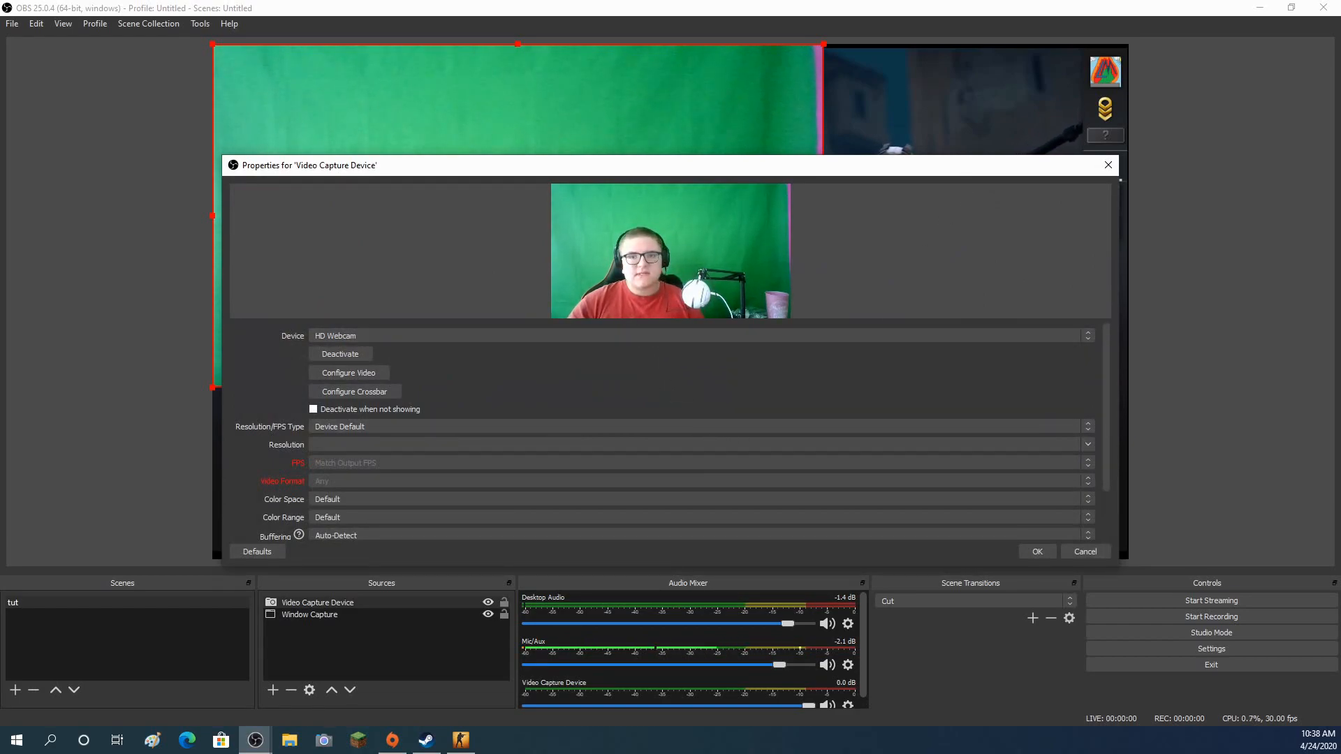
click(366, 336)
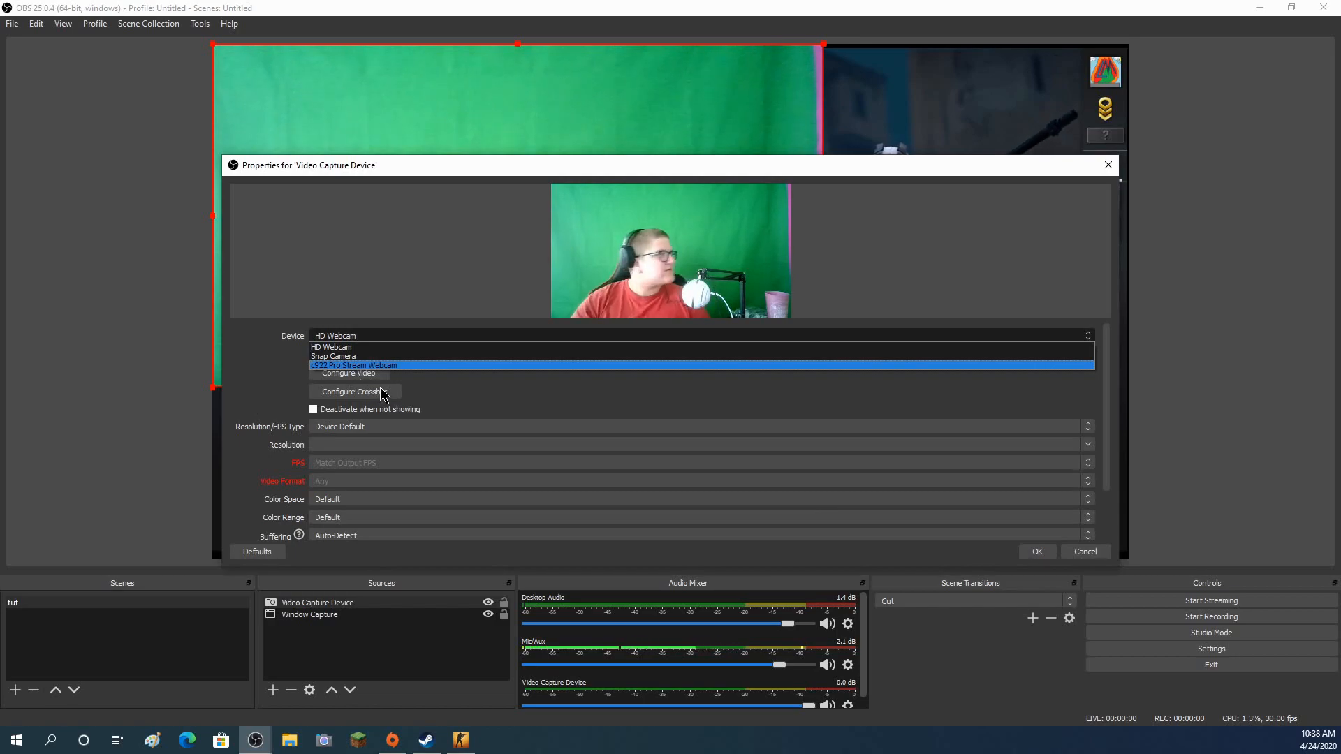
click(434, 364)
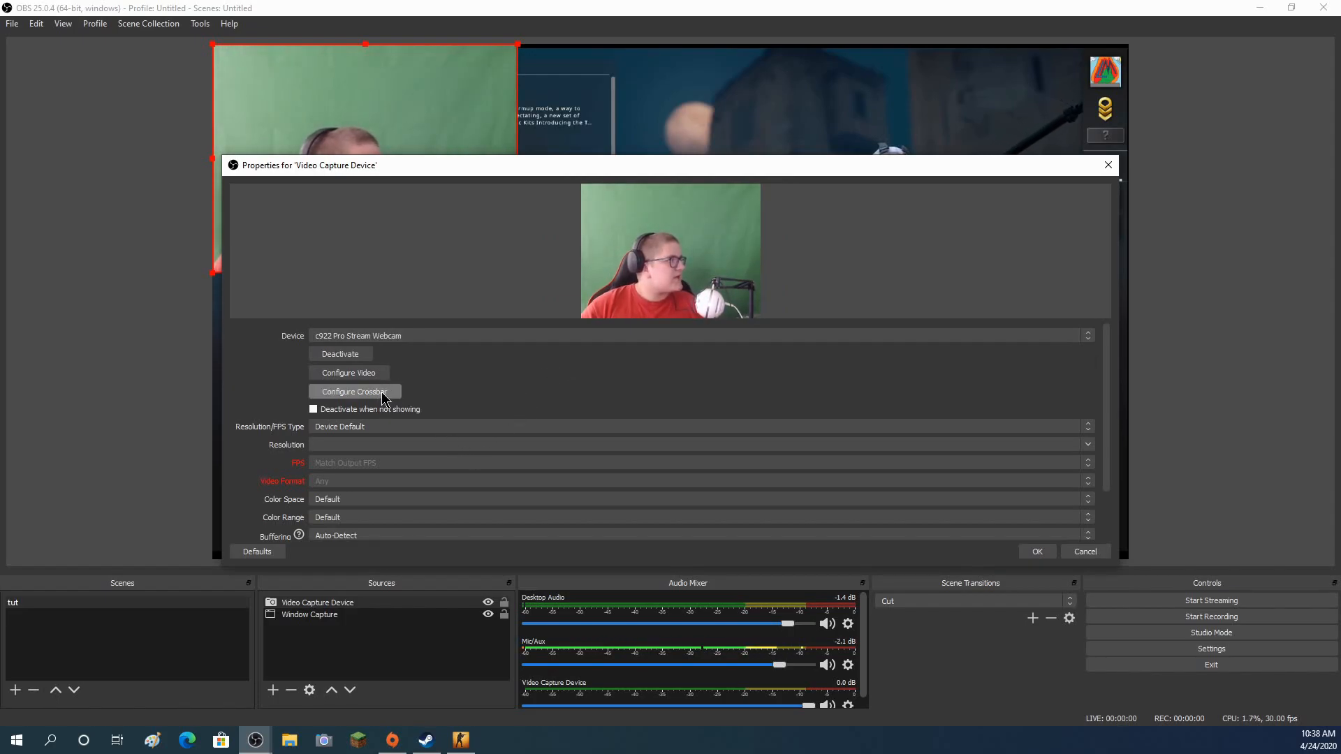
- In the webcam's video configuration, turn off automatic White Balance and set it to 5000
click(349, 373)
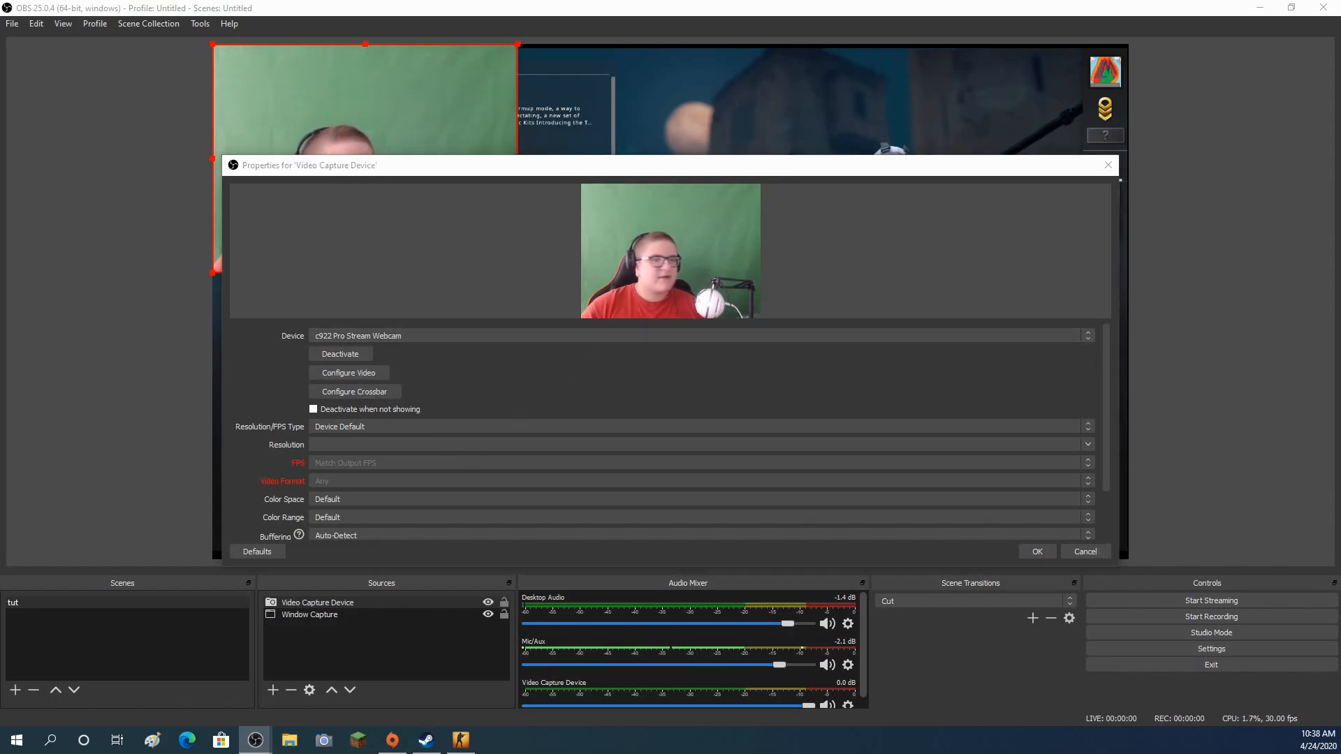
drag(632, 328, 649, 322)
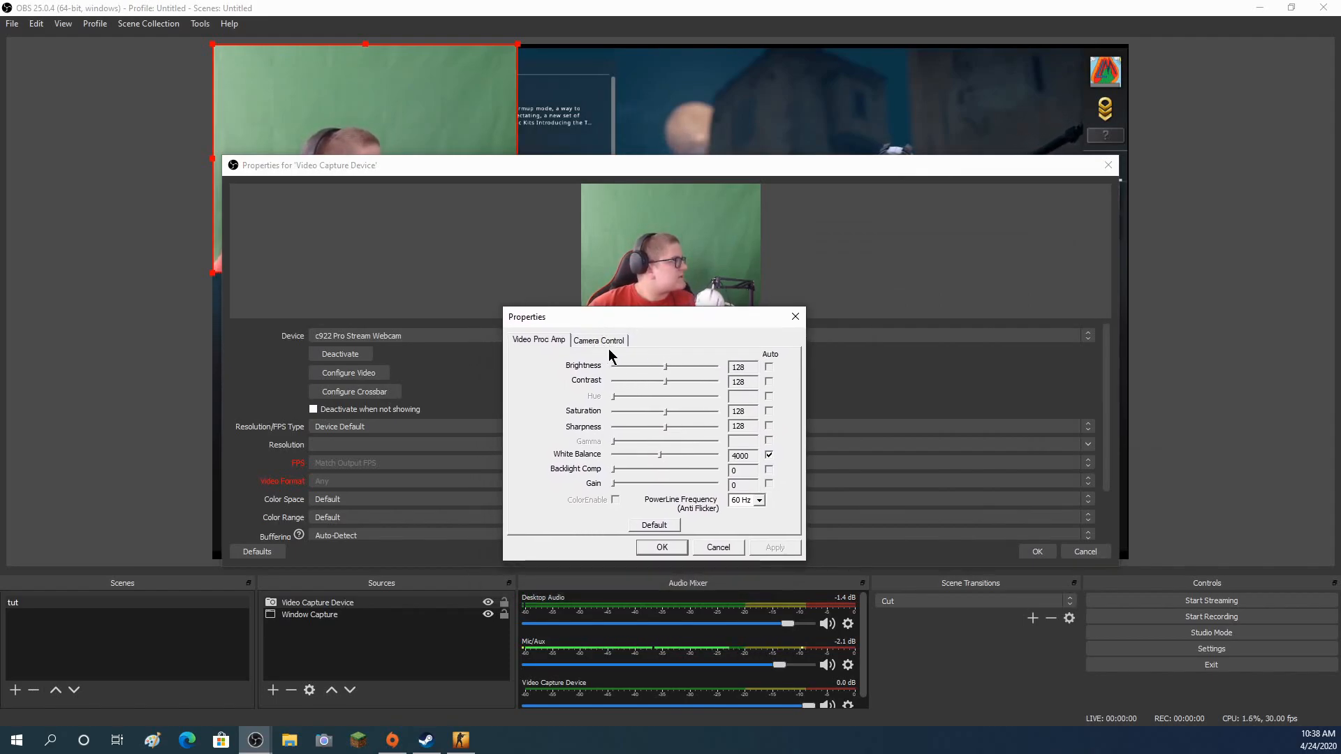
click(768, 455)
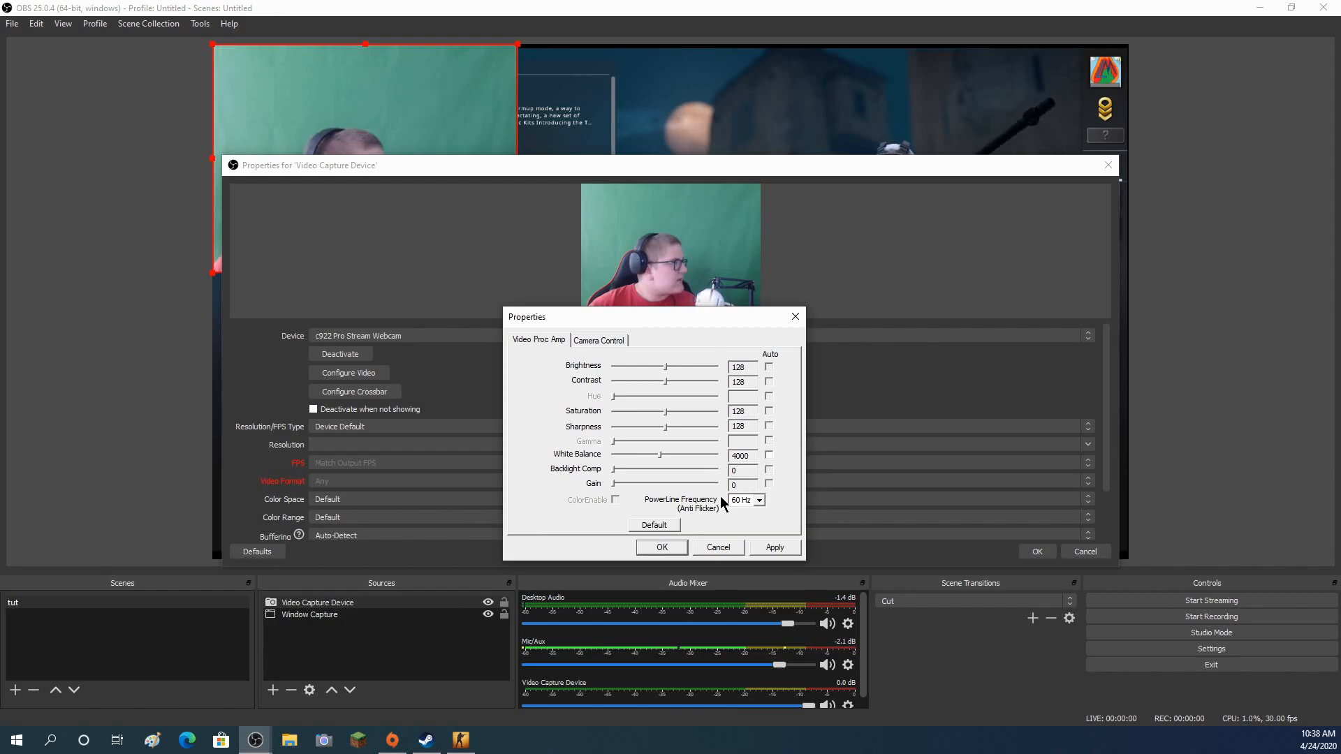
click(664, 454)
click(666, 454)
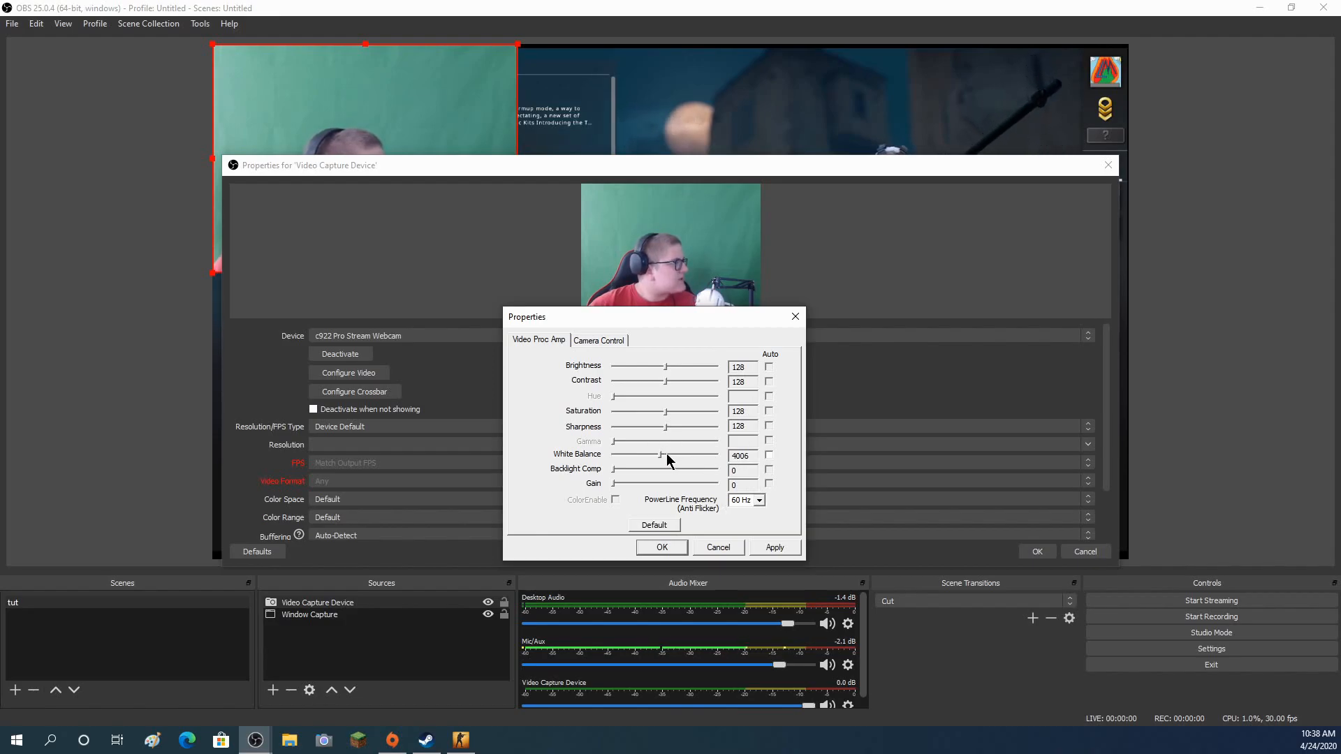
drag(659, 453, 682, 451)
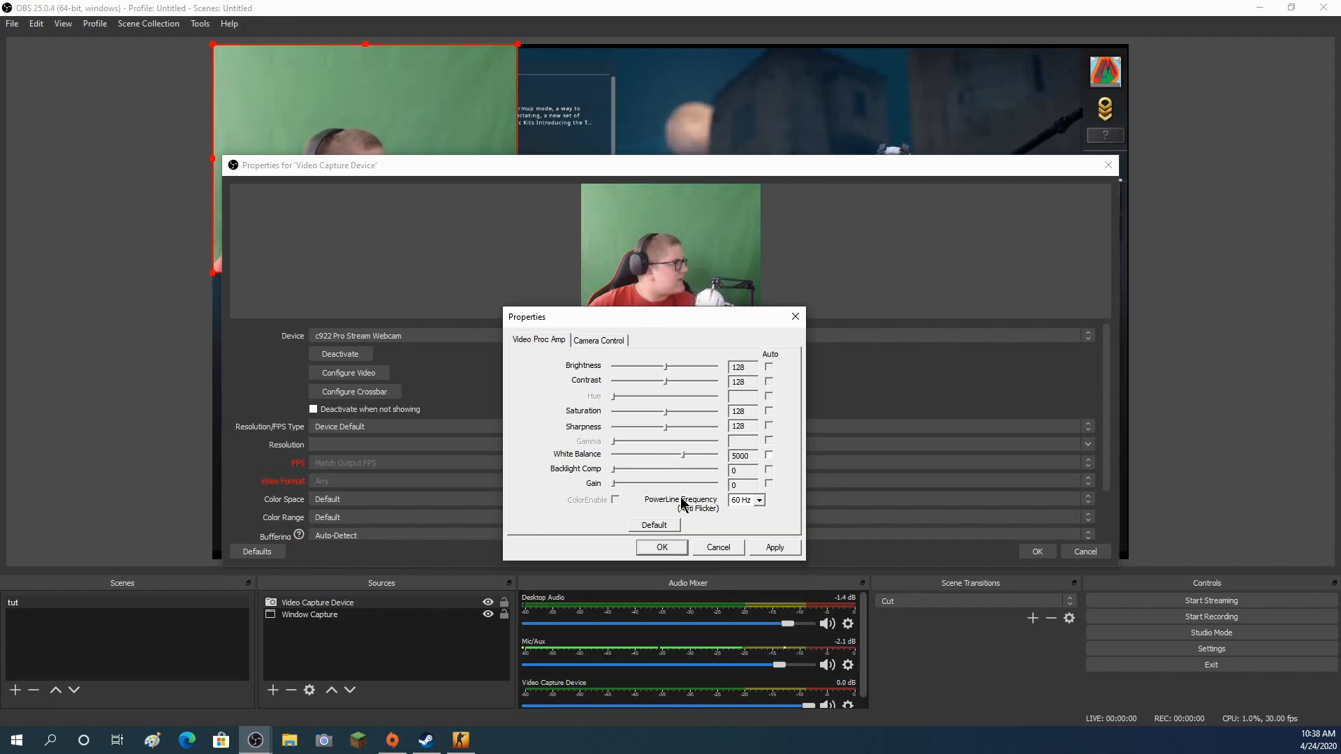
- Turn off the webcam's automatic Exposure, set it to -5, and accept the camera and source properties
click(601, 341)
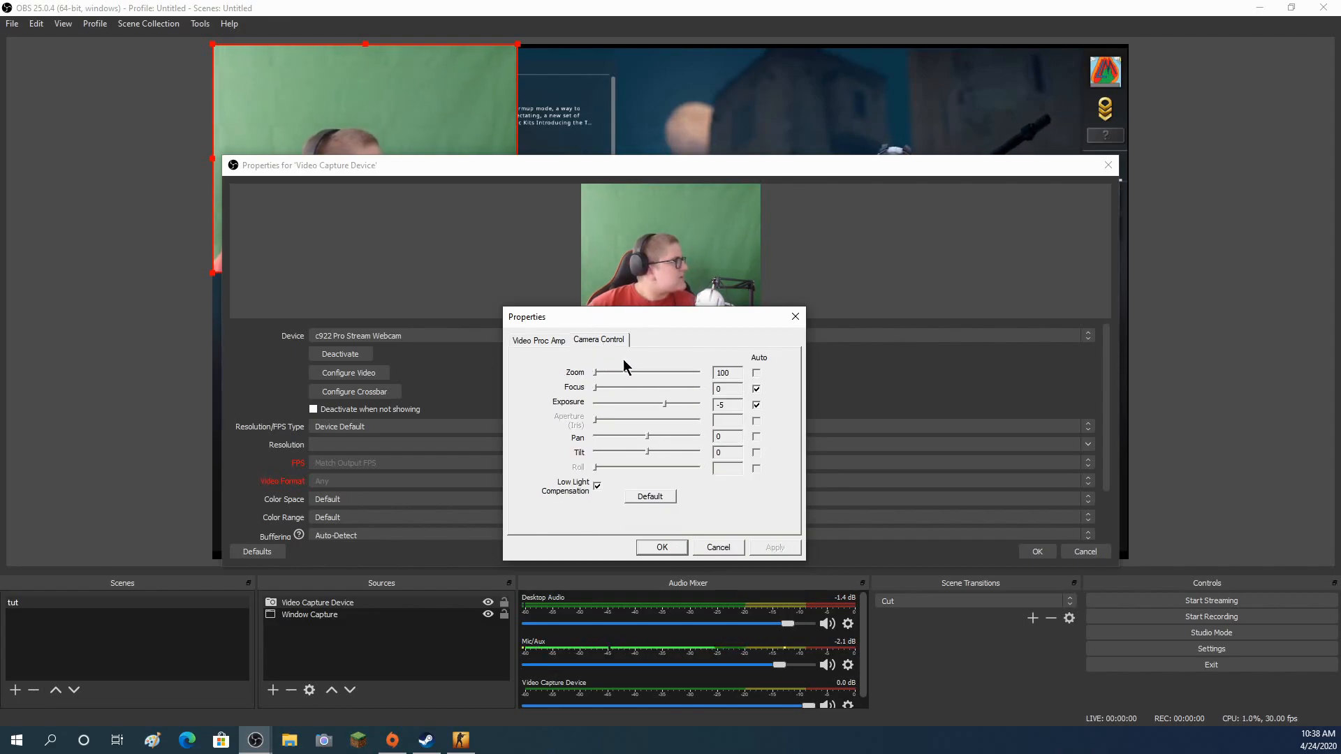
click(757, 404)
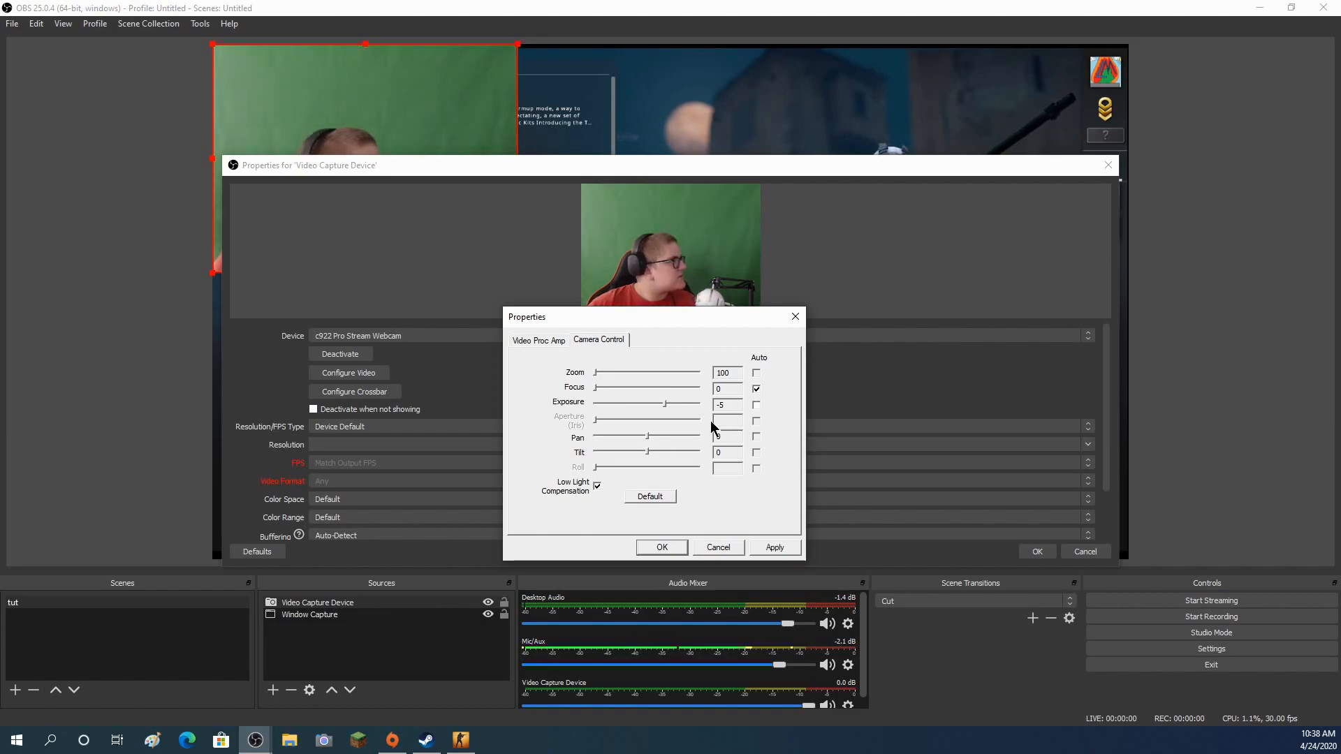
click(665, 403)
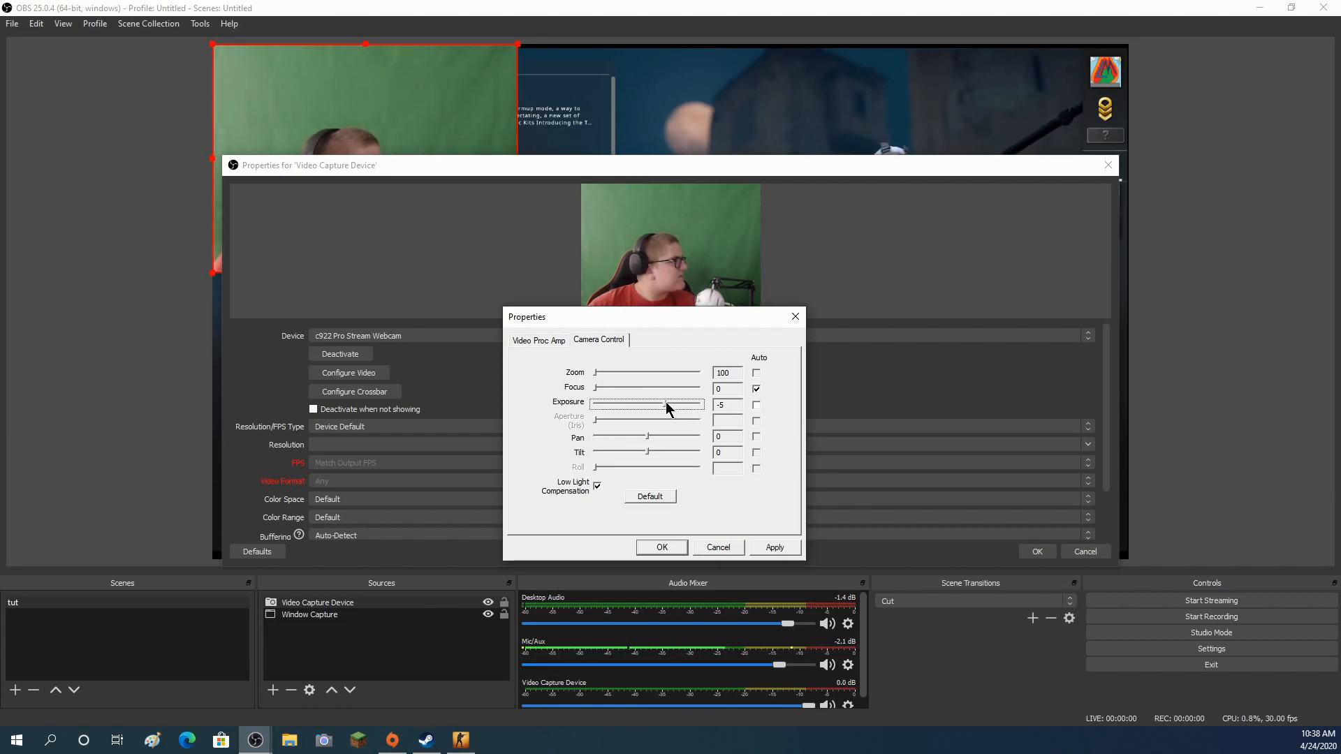
mouse_move(665, 403)
mouse_down()
mouse_move(652, 391)
mouse_move(681, 404)
mouse_move(653, 404)
mouse_move(685, 407)
mouse_move(666, 408)
mouse_up()
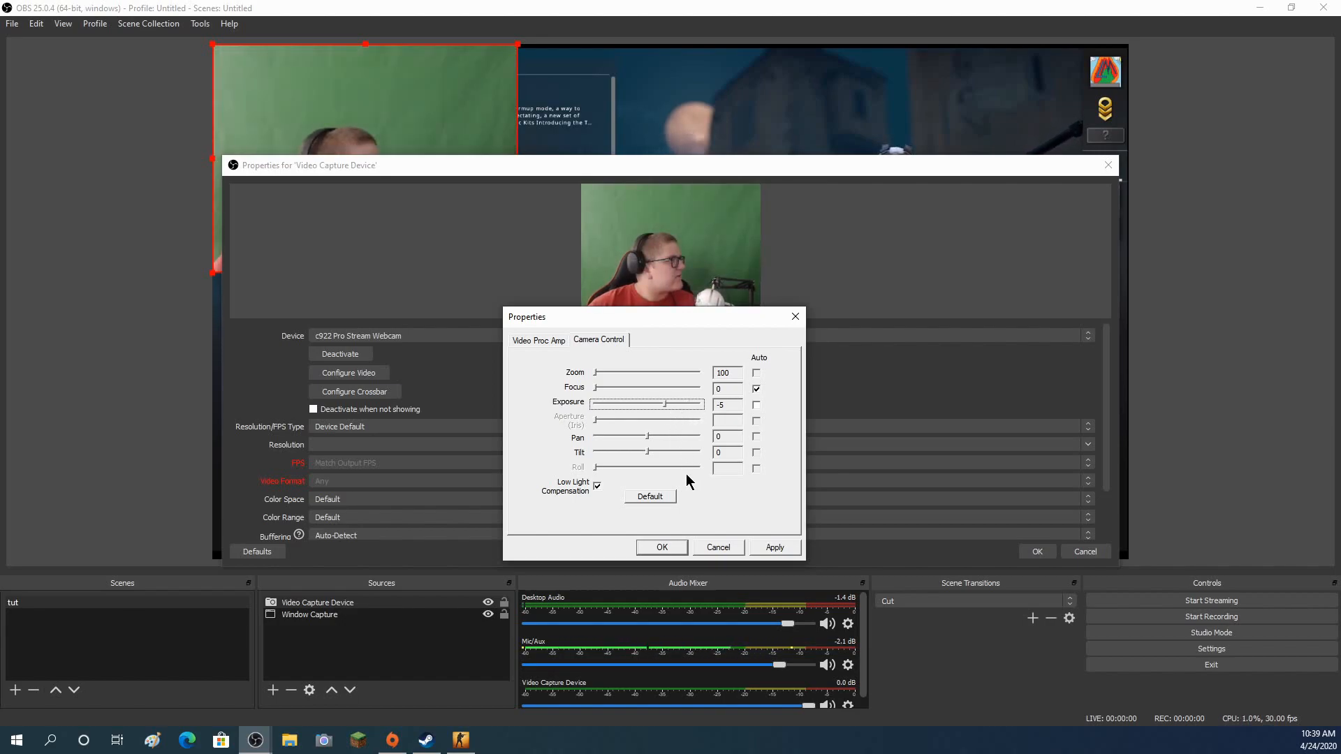
click(768, 543)
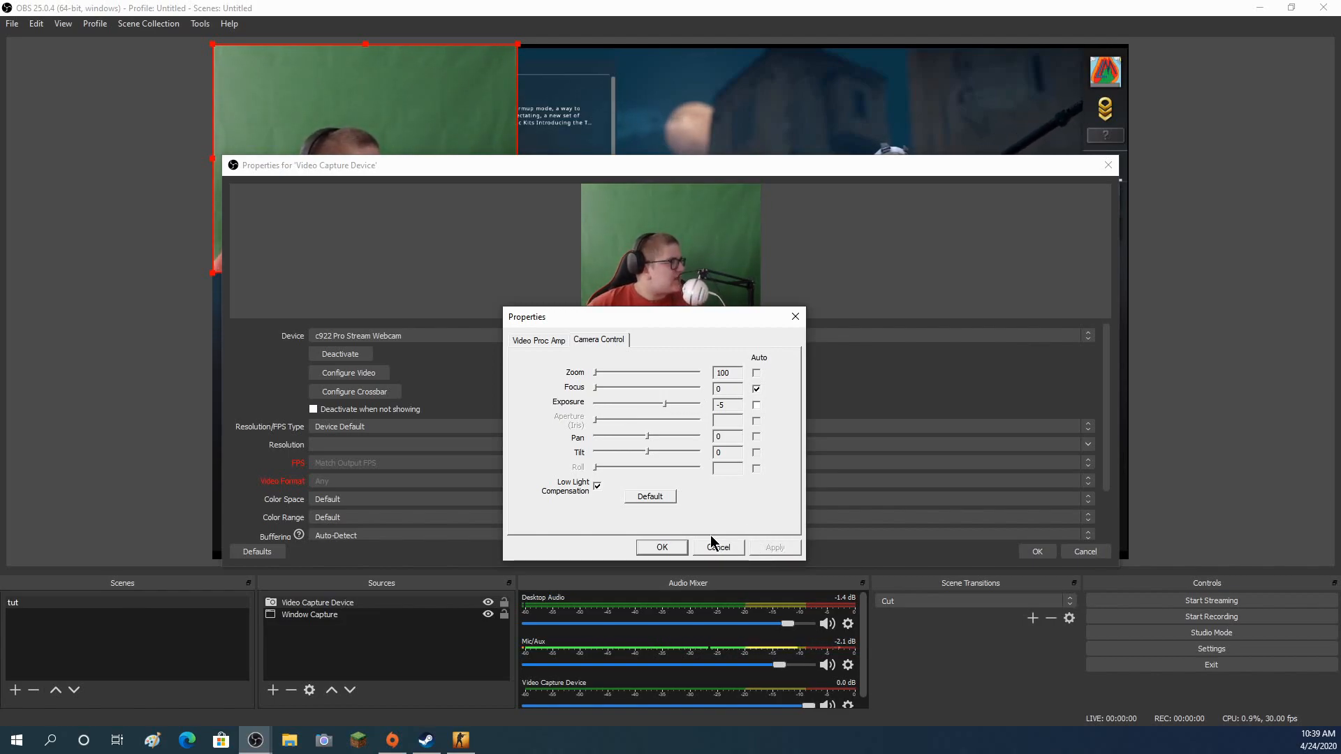
click(659, 547)
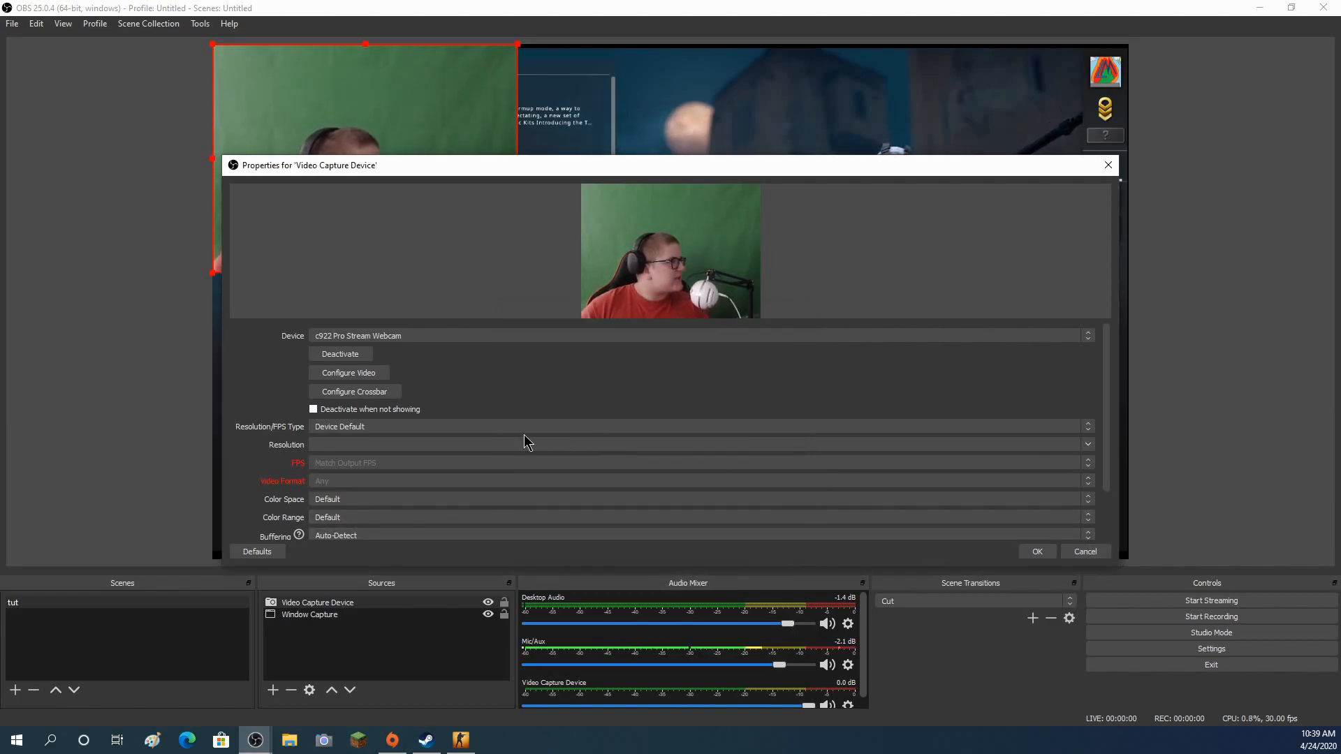
click(1037, 551)
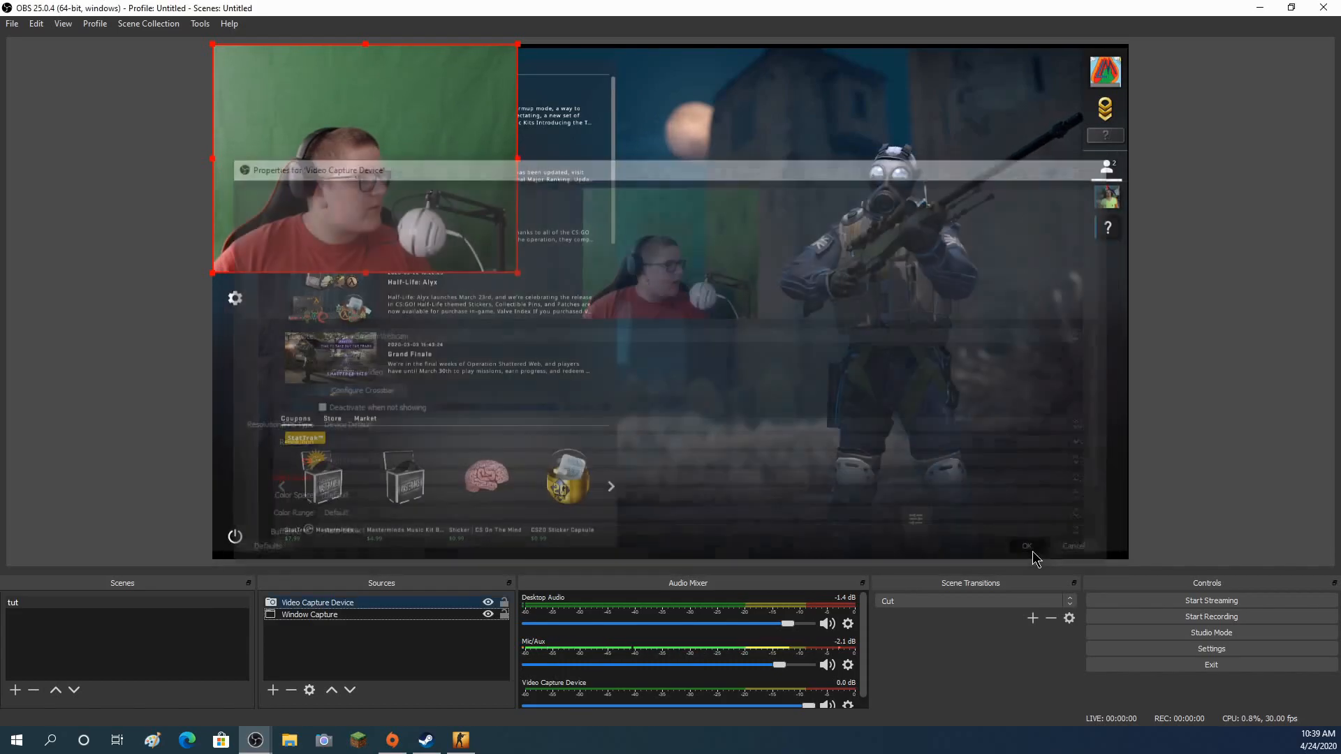
- Add a Chroma Key effect filter with the default name to the Video Capture Device source
right_click(408, 145)
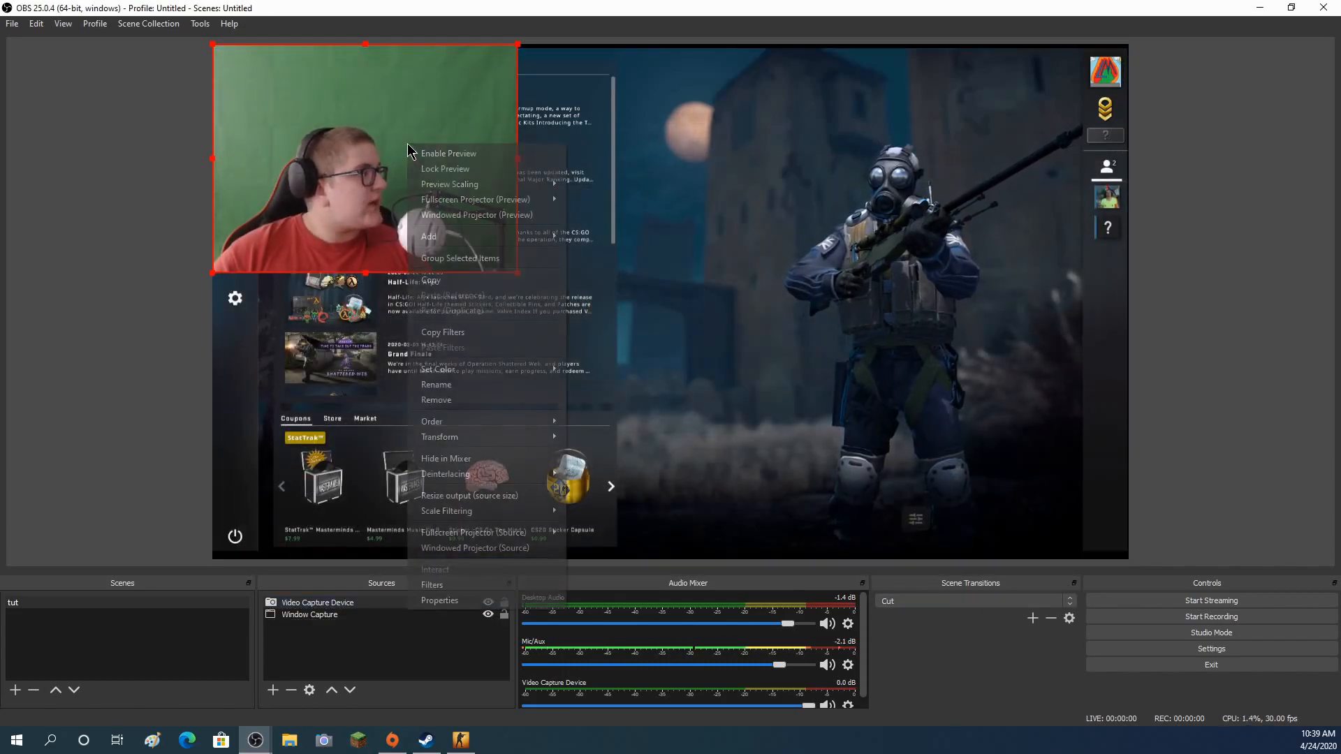
click(429, 585)
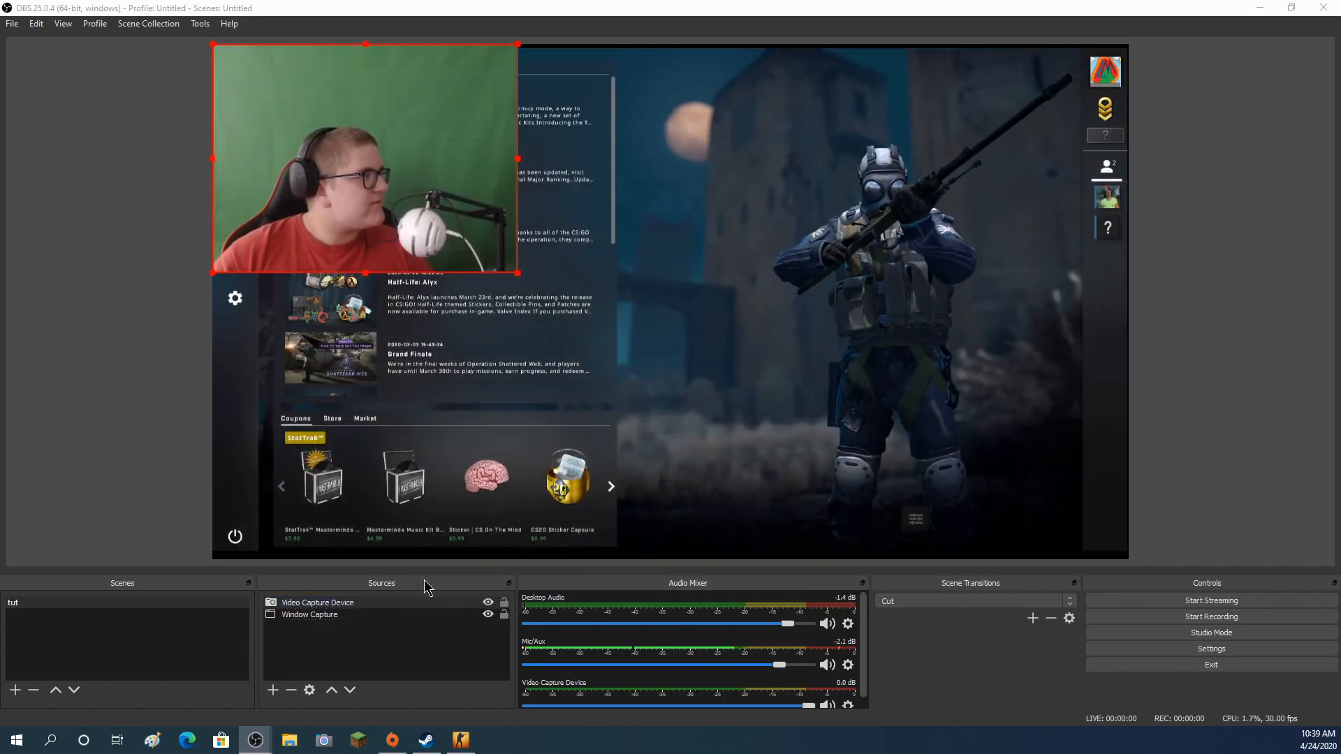
click(385, 610)
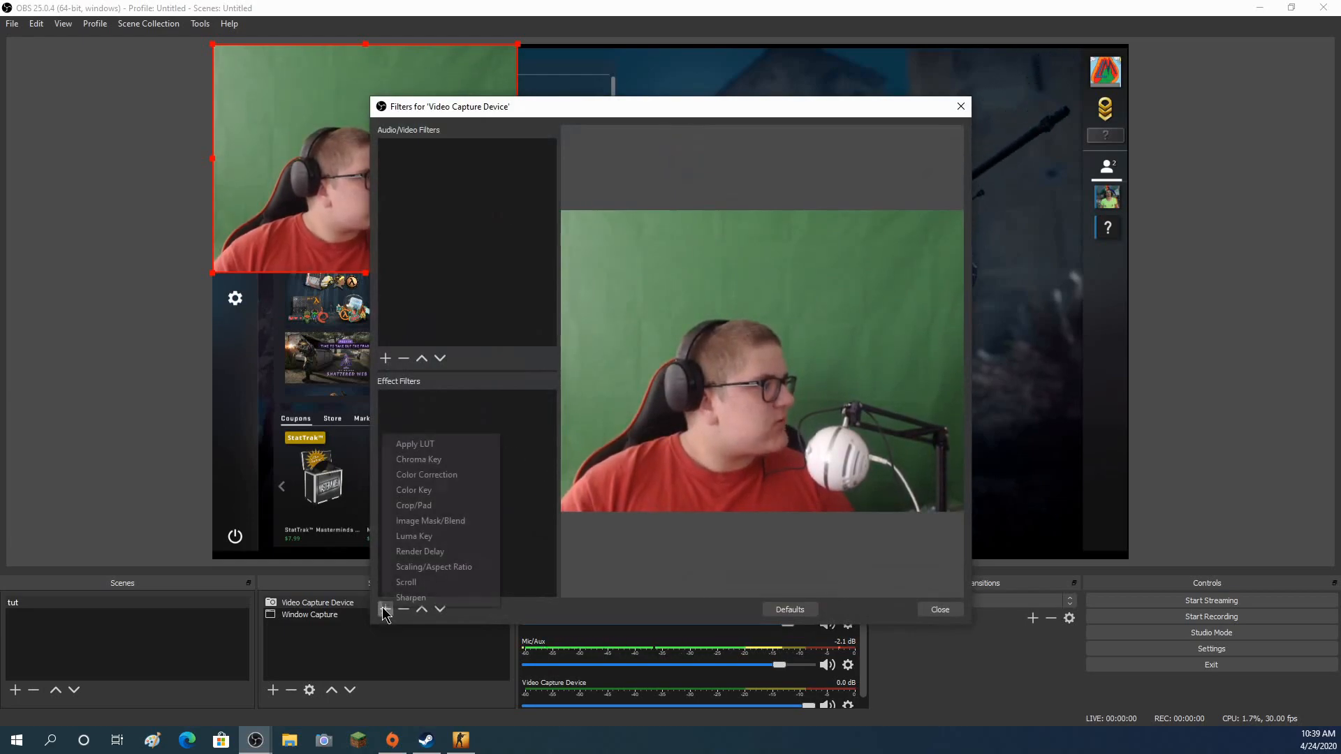
click(440, 461)
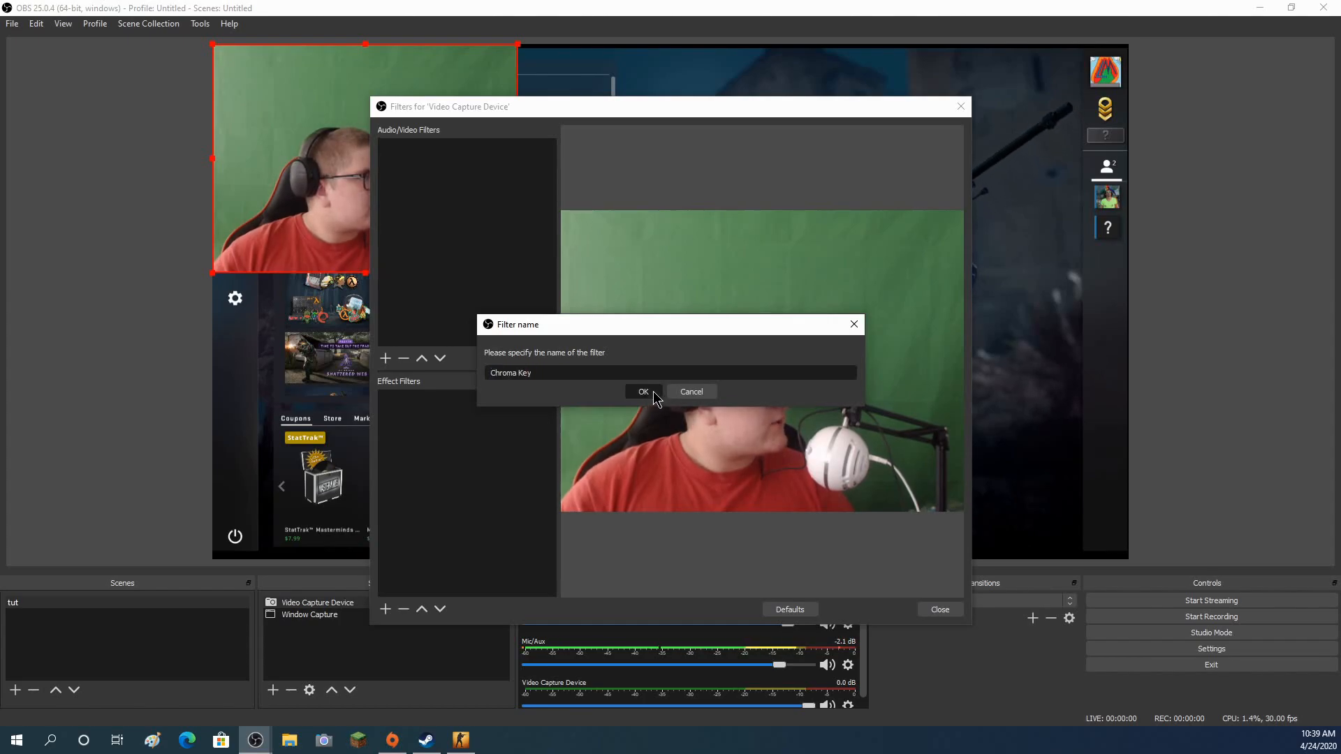
click(652, 391)
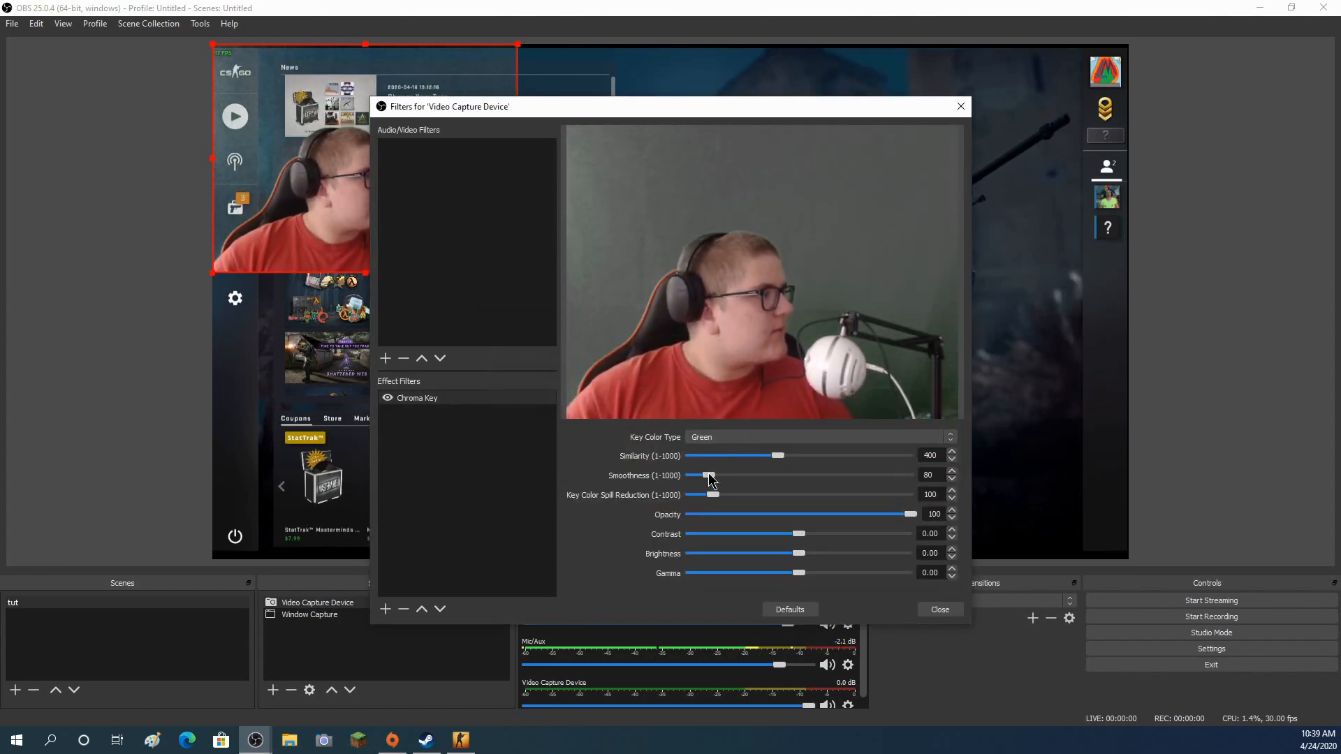
- Set the Chroma Key's Smoothness and Key Color Spill Reduction to 1 and Similarity to 499, and close the filters
drag(706, 483, 691, 482)
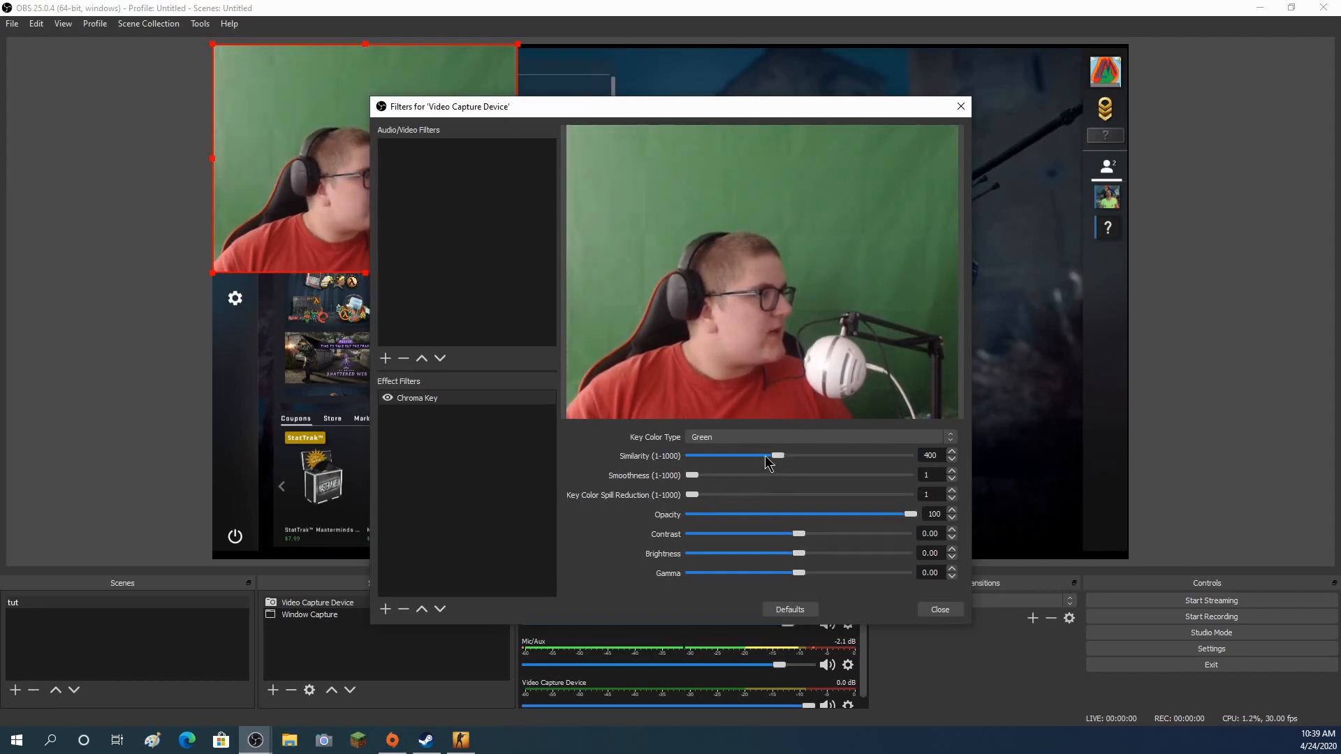
mouse_move(780, 455)
mouse_down()
mouse_move(803, 455)
mouse_move(799, 443)
mouse_up()
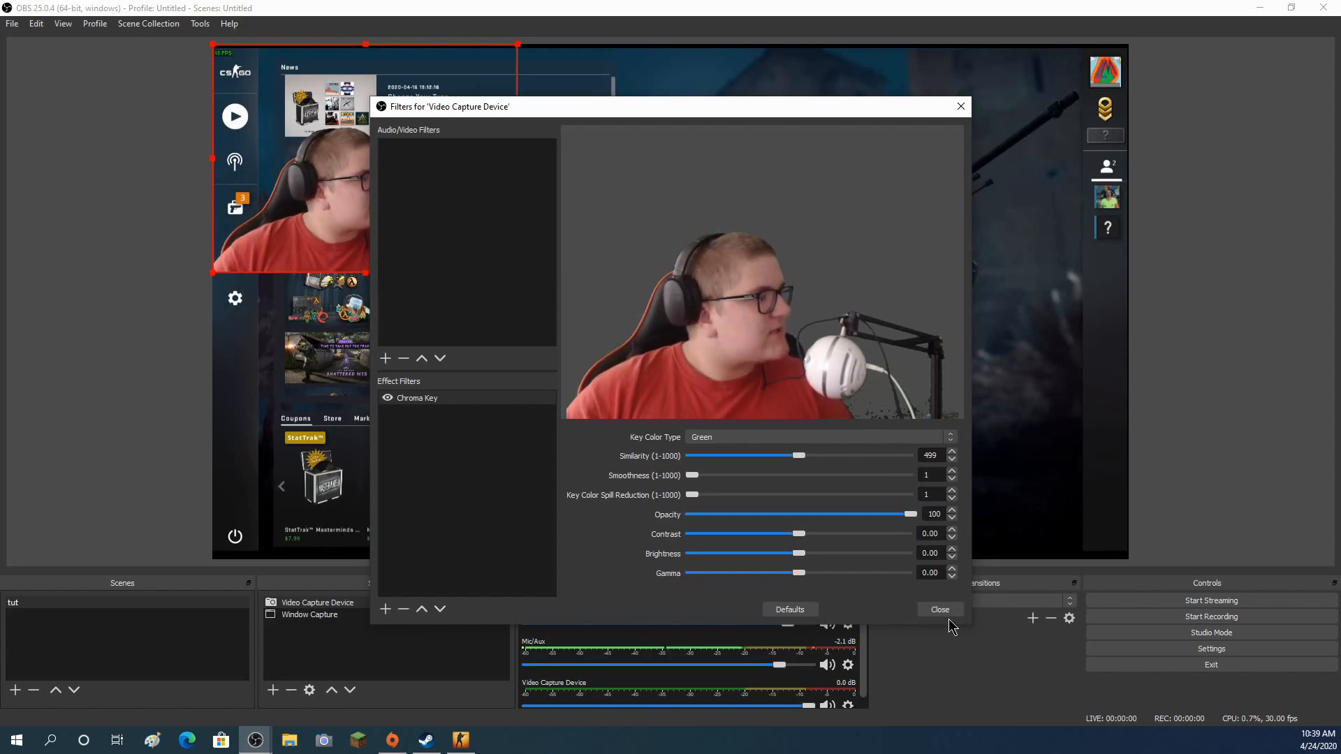
click(931, 616)
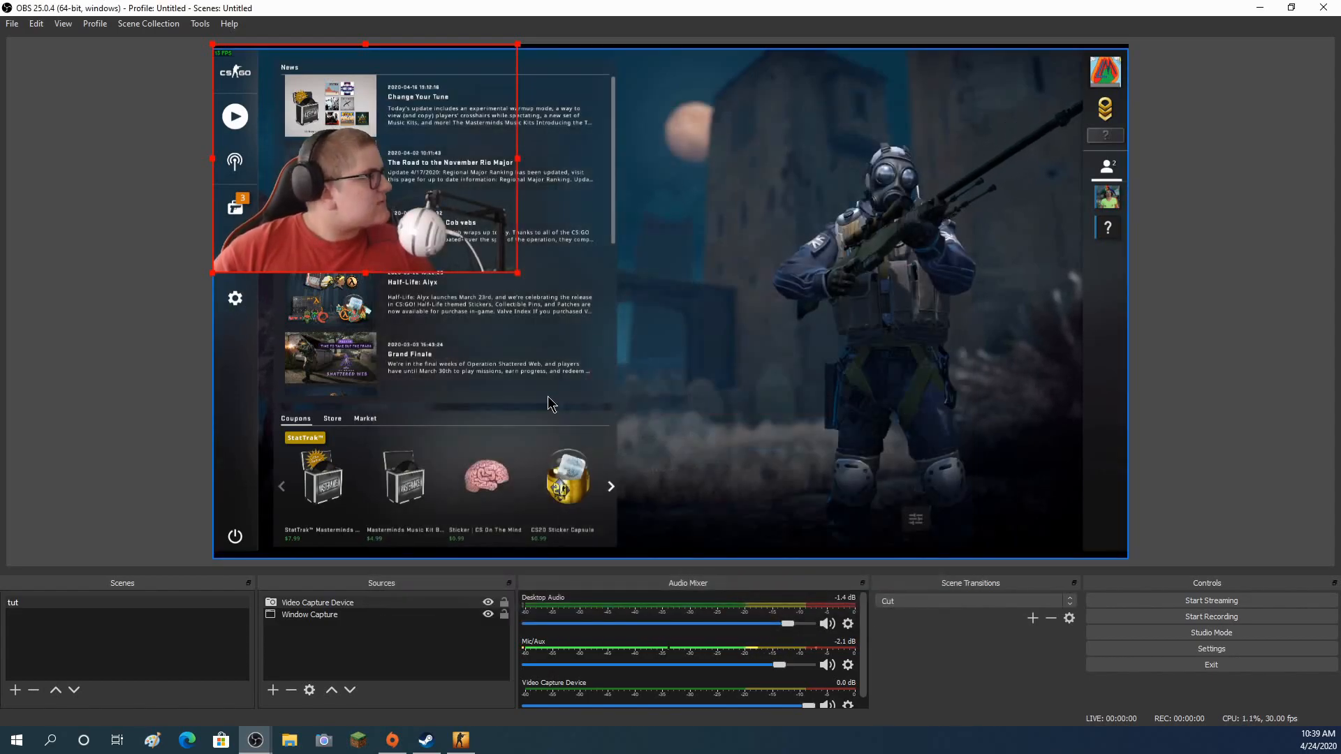
- Move the webcam source to the lower-right corner of the canvas, over the game capture
drag(505, 307, 505, 270)
drag(455, 152, 459, 186)
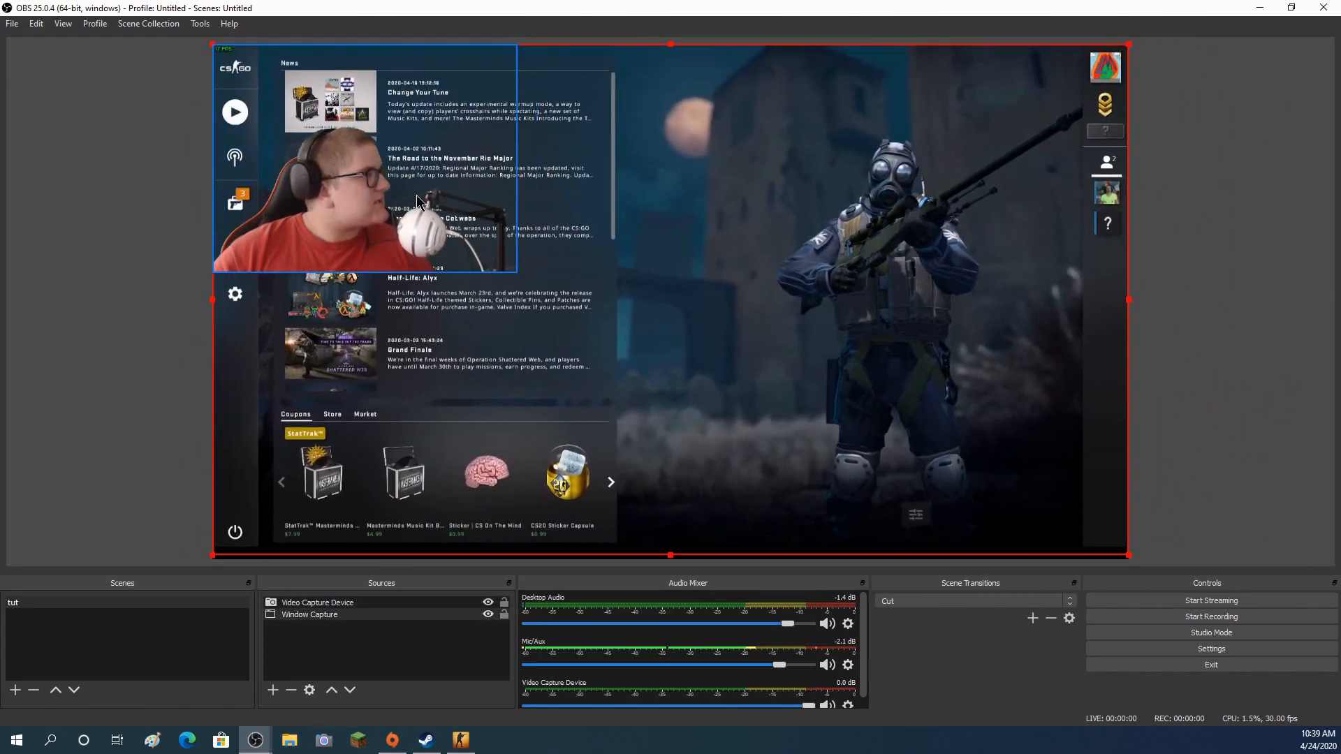
click(308, 162)
drag(308, 161, 898, 467)
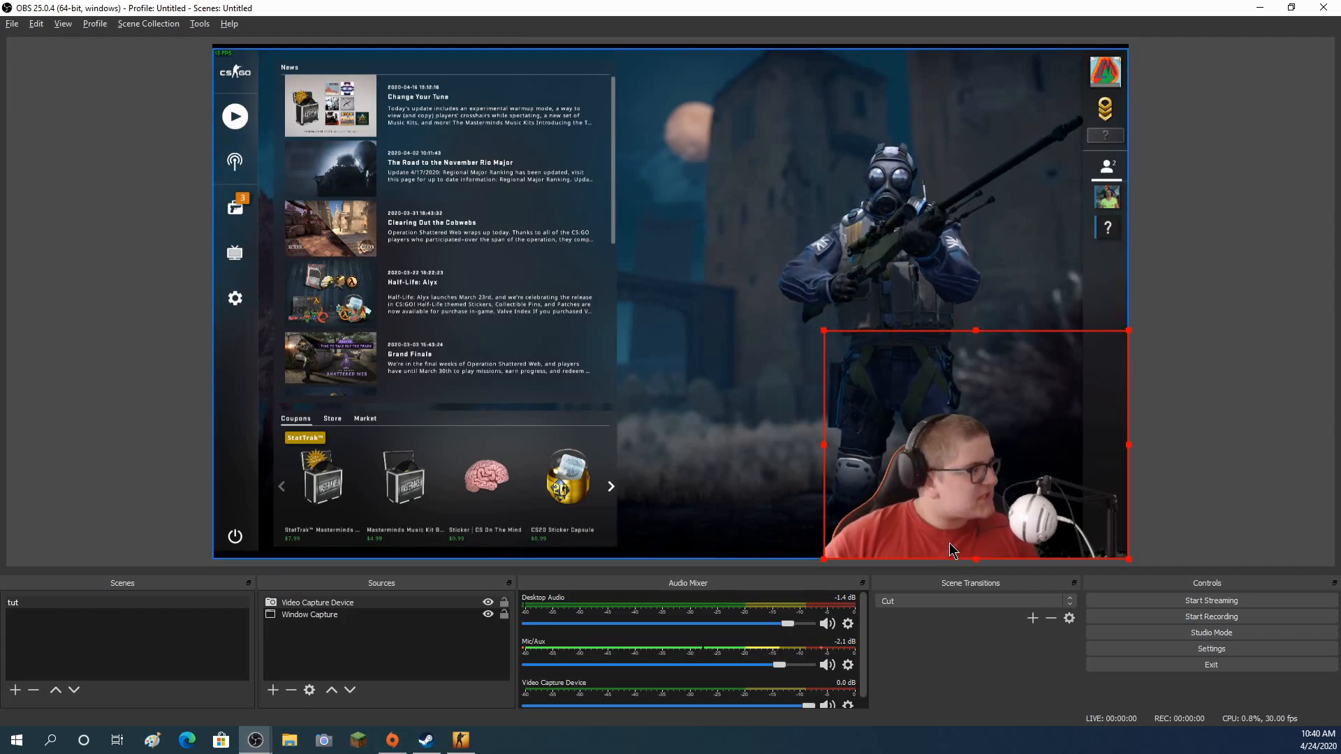
- Crop a thin strip off the webcam source's bottom edge, keep it in the canvas corner, and deselect it
key(alt)
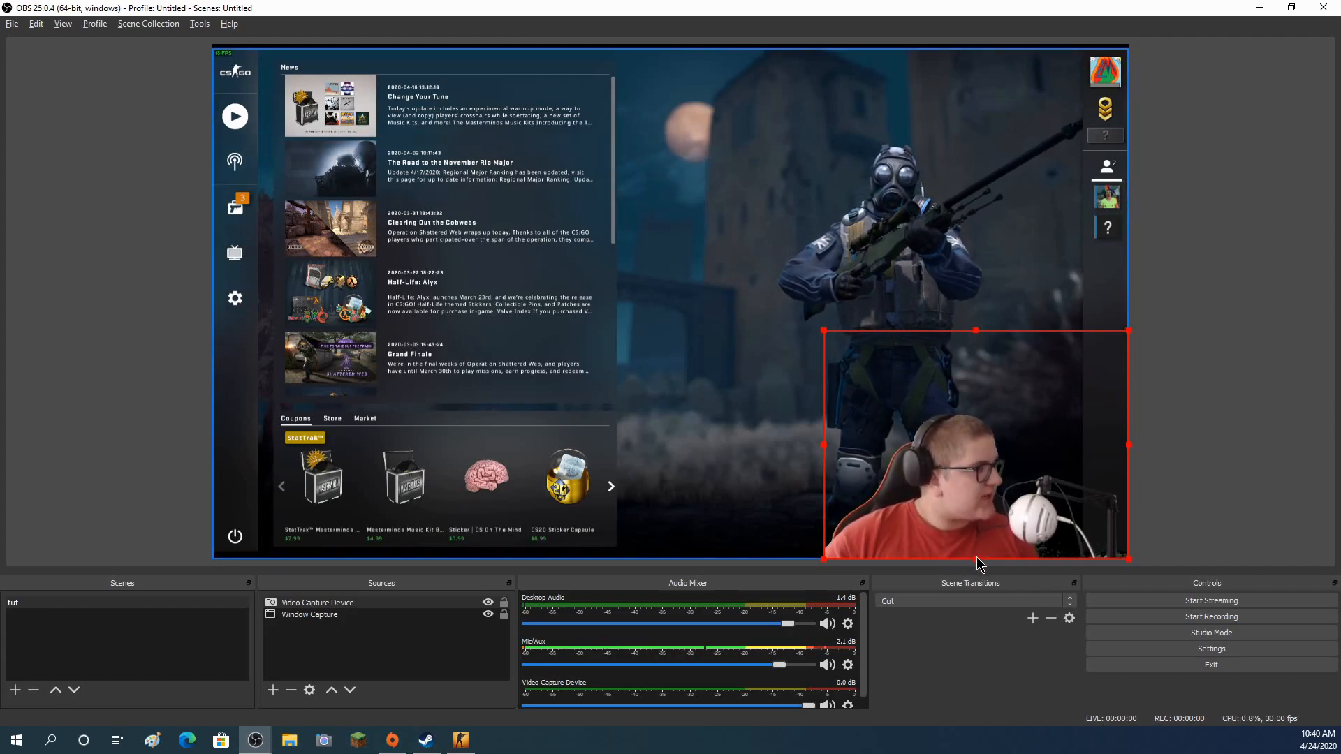
mouse_move(977, 565)
mouse_down()
mouse_move(986, 526)
mouse_move(987, 565)
mouse_move(987, 543)
mouse_up()
click(1159, 479)
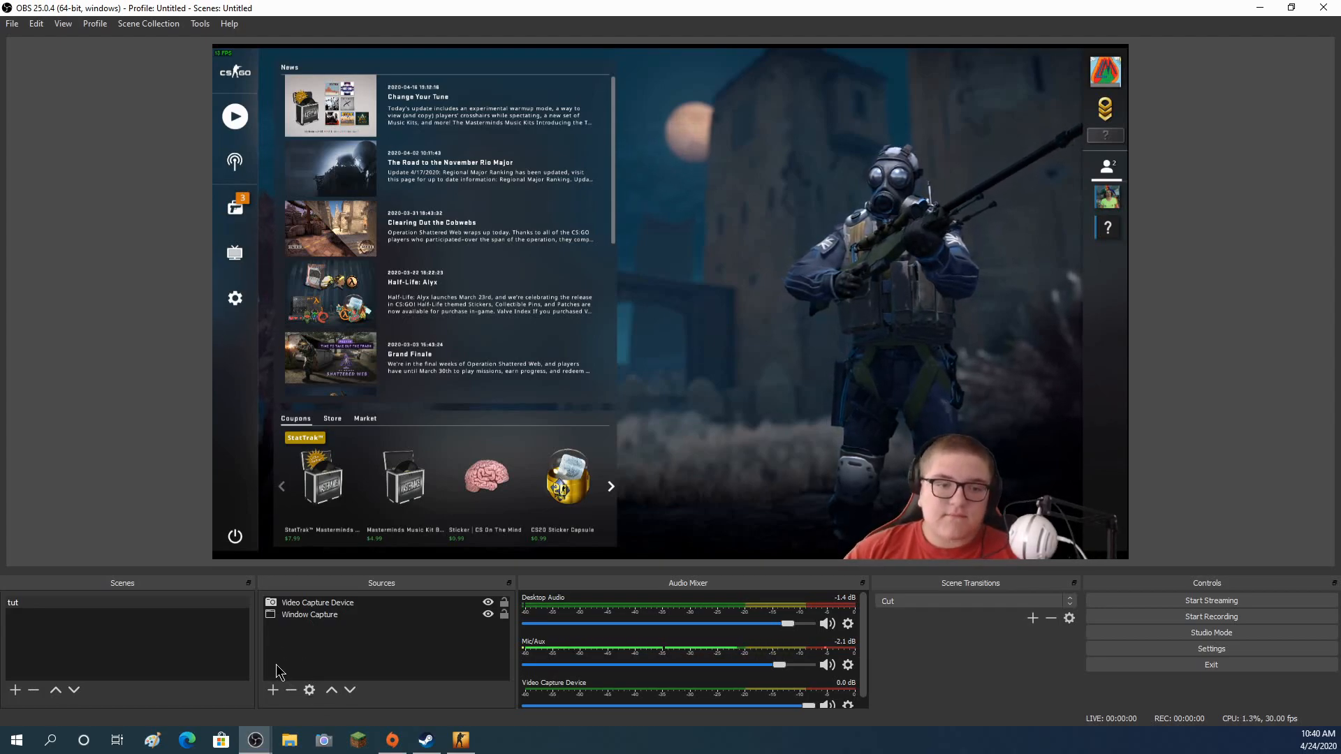
- Open the webcam source's properties and set Resolution/FPS Type to Custom
click(878, 502)
right_click(899, 490)
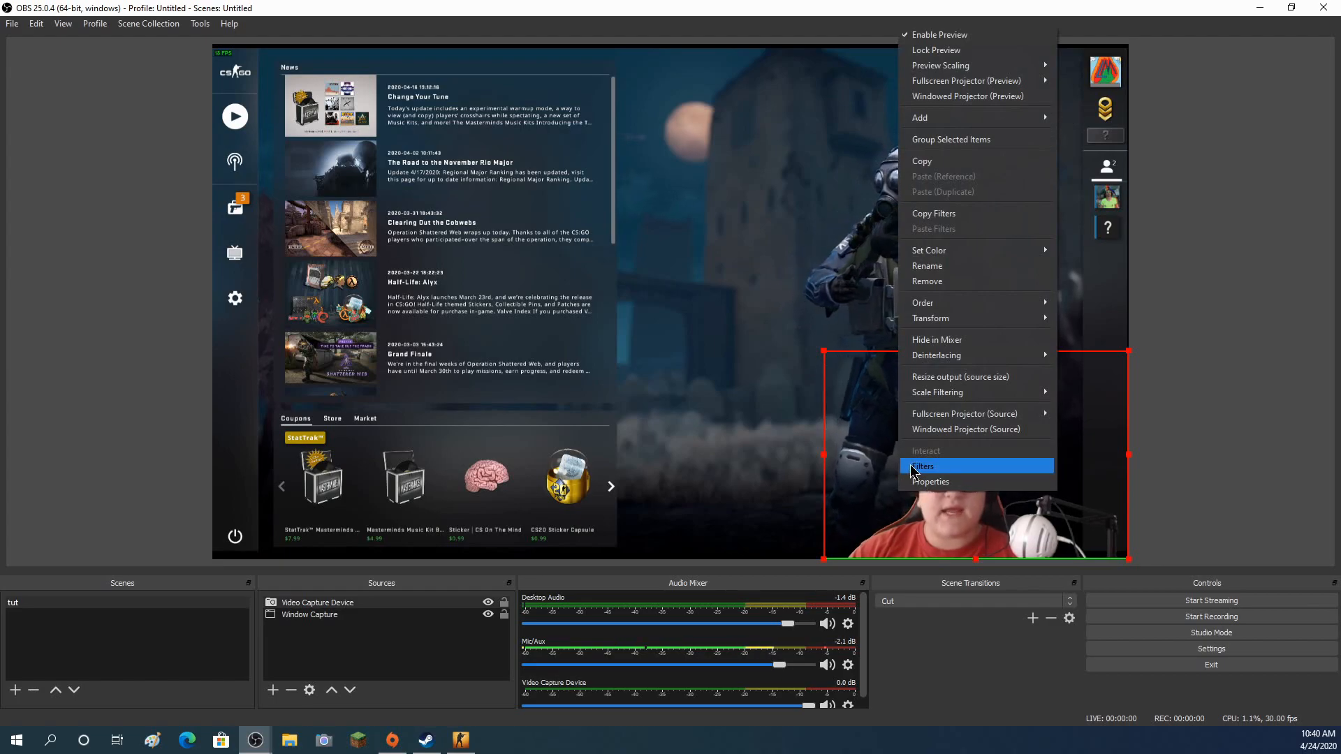
click(926, 483)
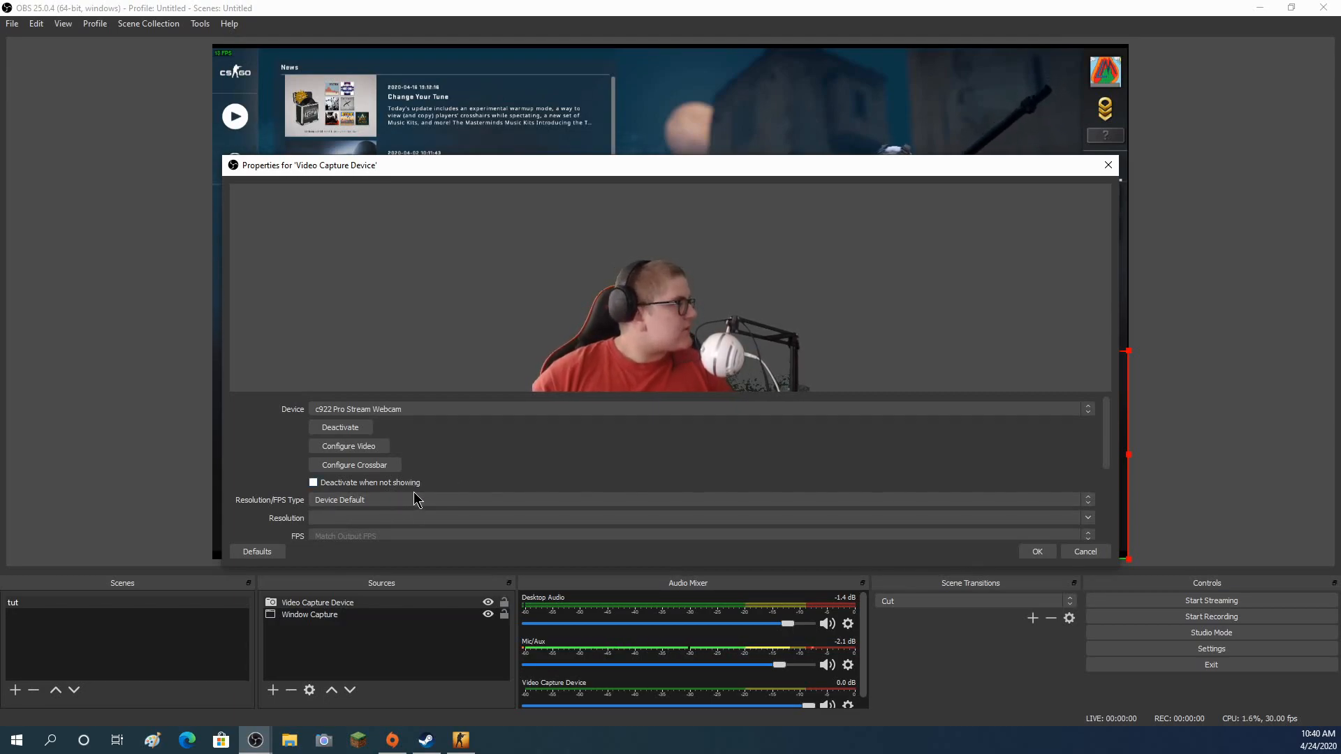
click(387, 500)
click(342, 521)
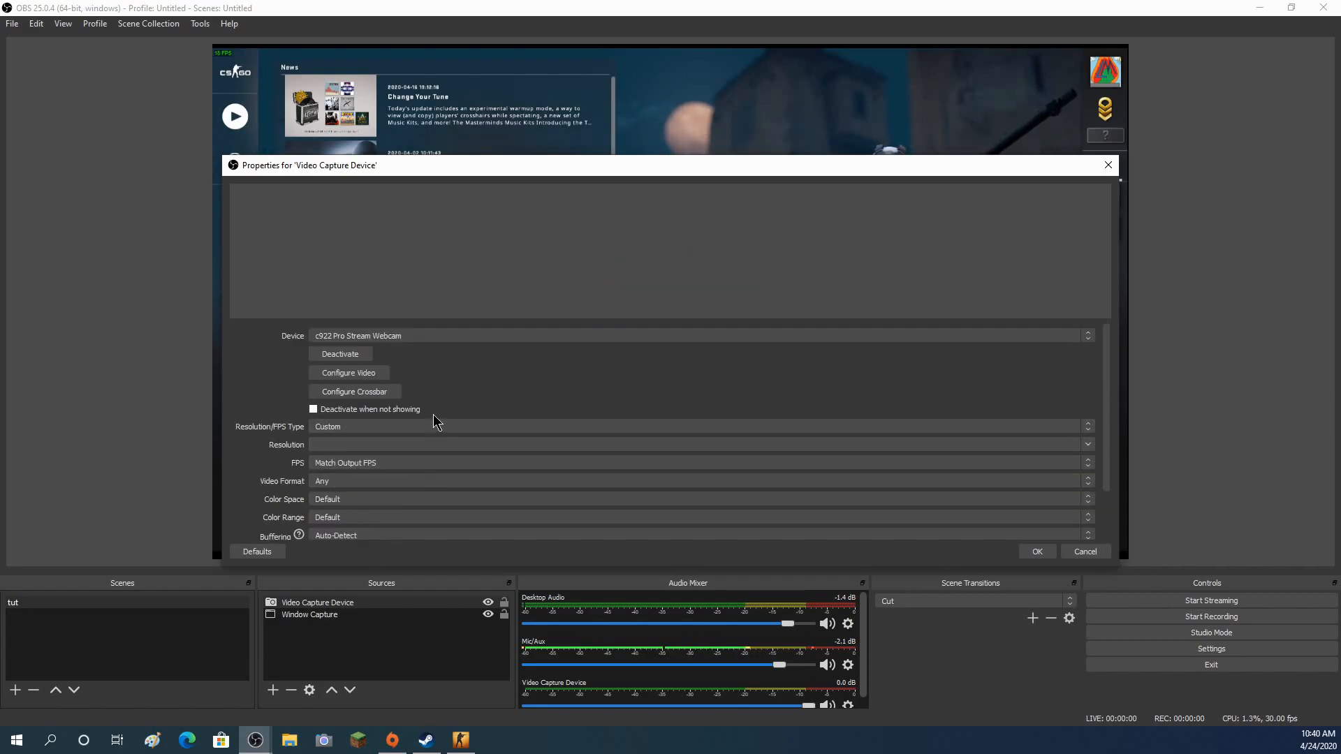
click(436, 446)
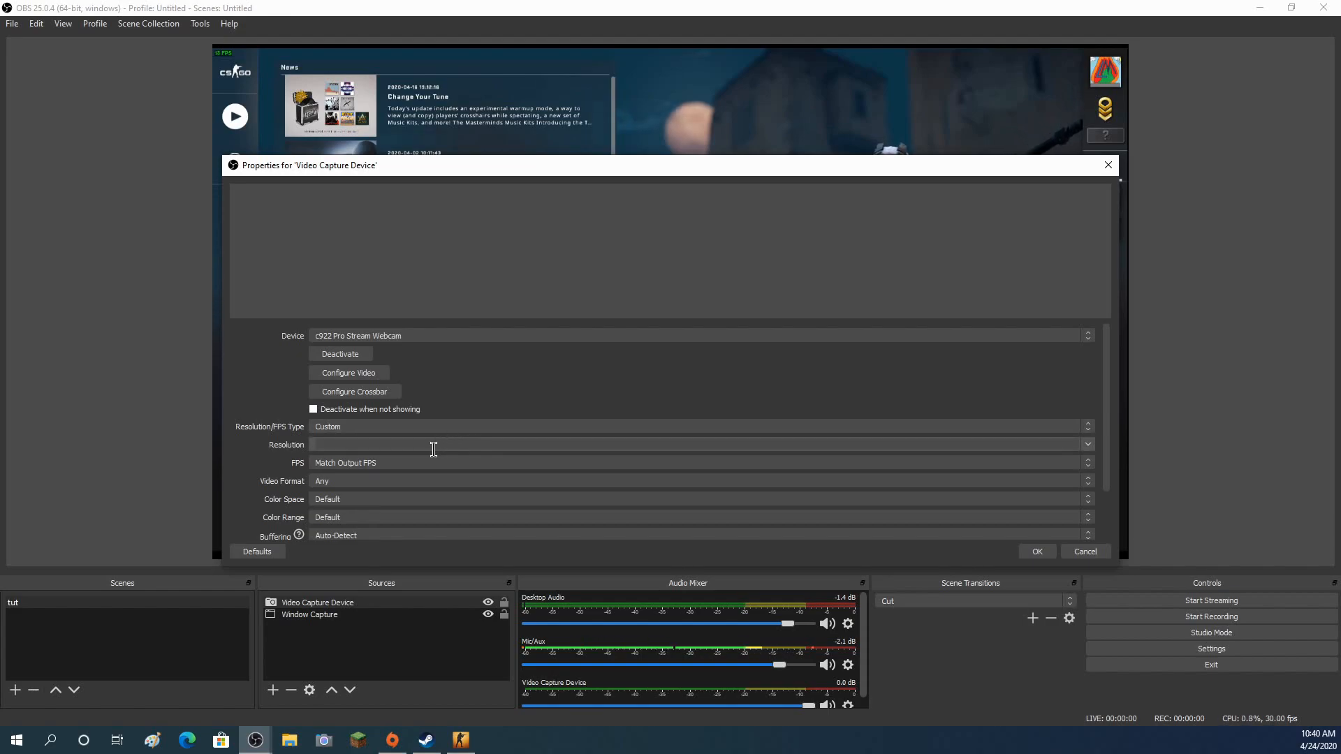
text(1920x108028)
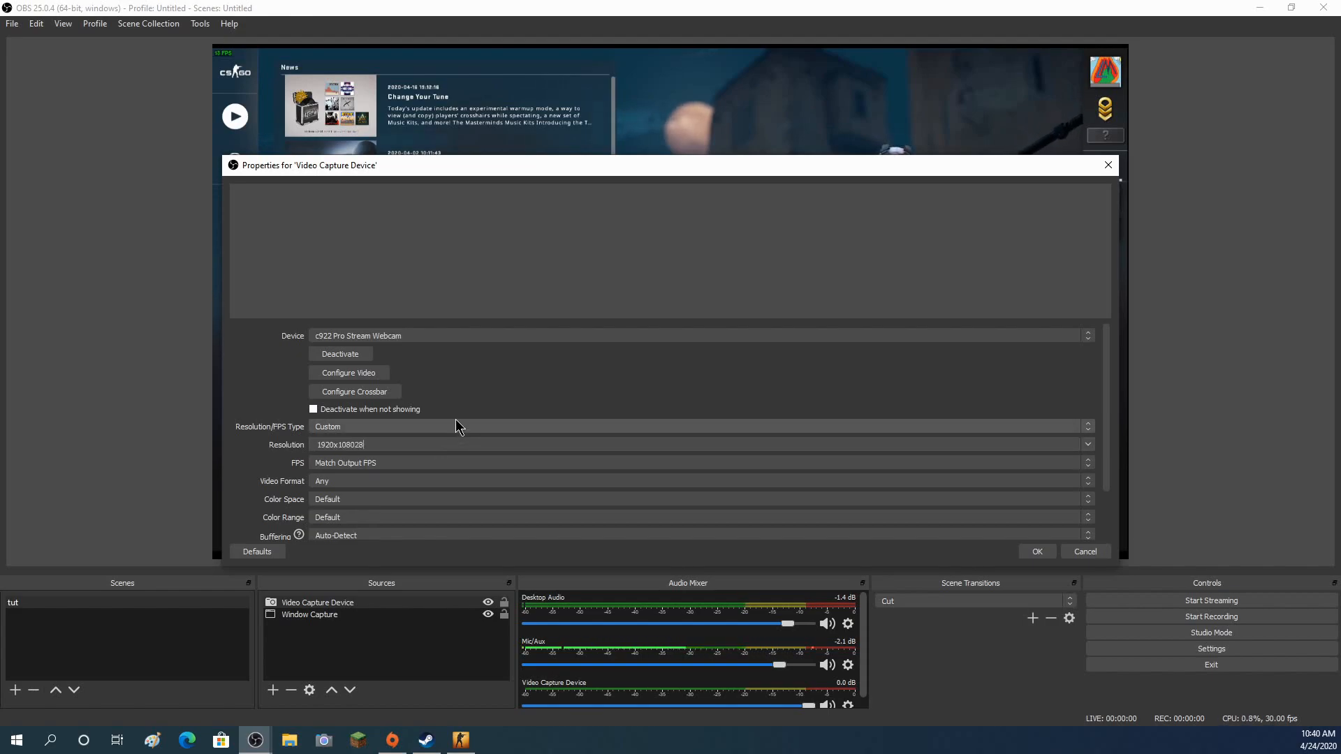
key(BackSpace)
key(BackSpace)
key(BackSpace)
key(BackSpace)
key(BackSpace)
key(BackSpace)
key(BackSpace)
key(BackSpace)
key(BackSpace)
key(BackSpace)
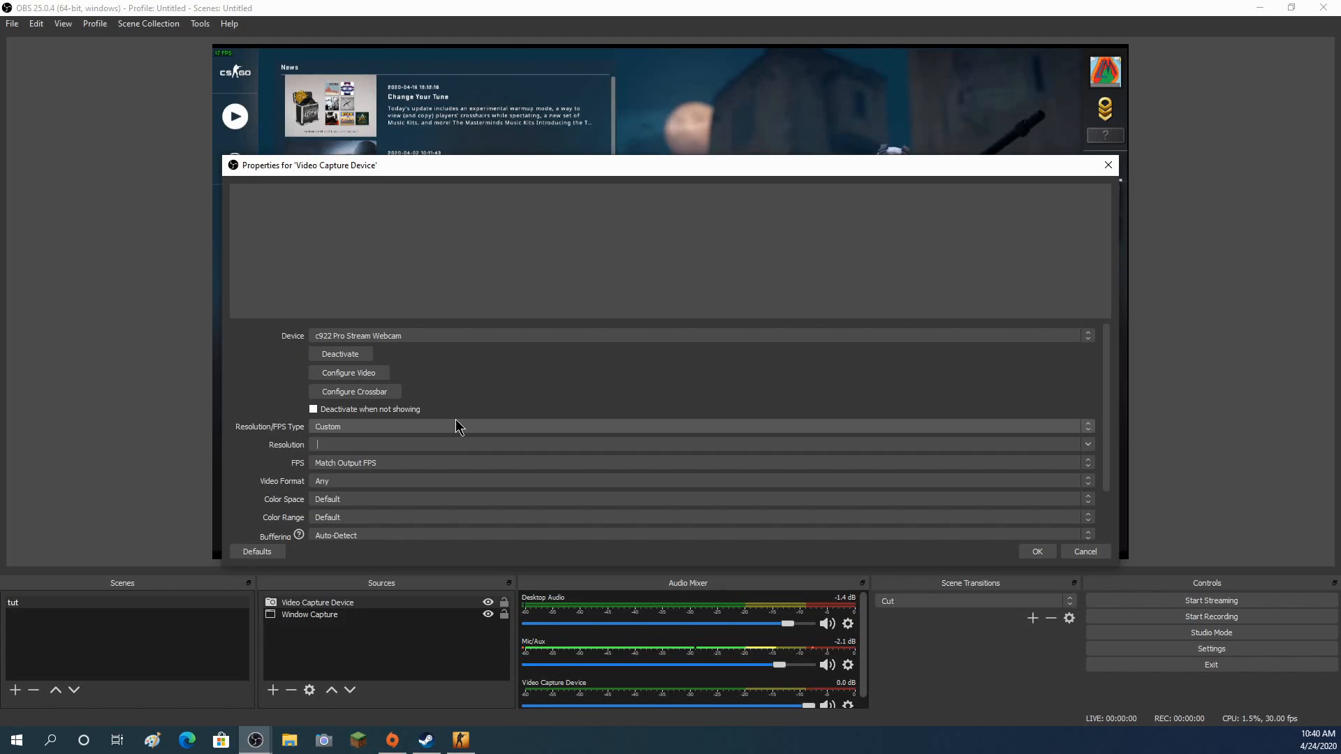
- Set the webcam's resolution to 1280x720 and its FPS to 60, and accept the properties
click(1086, 445)
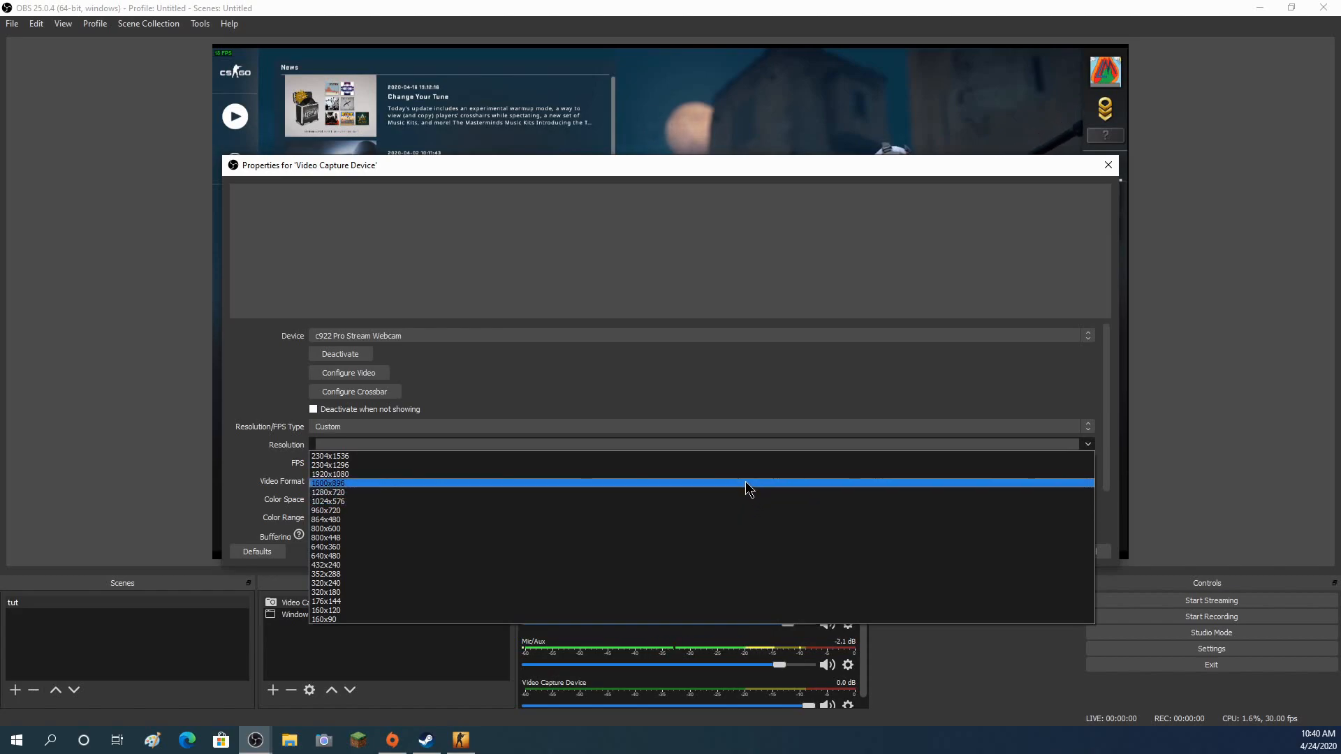
click(736, 493)
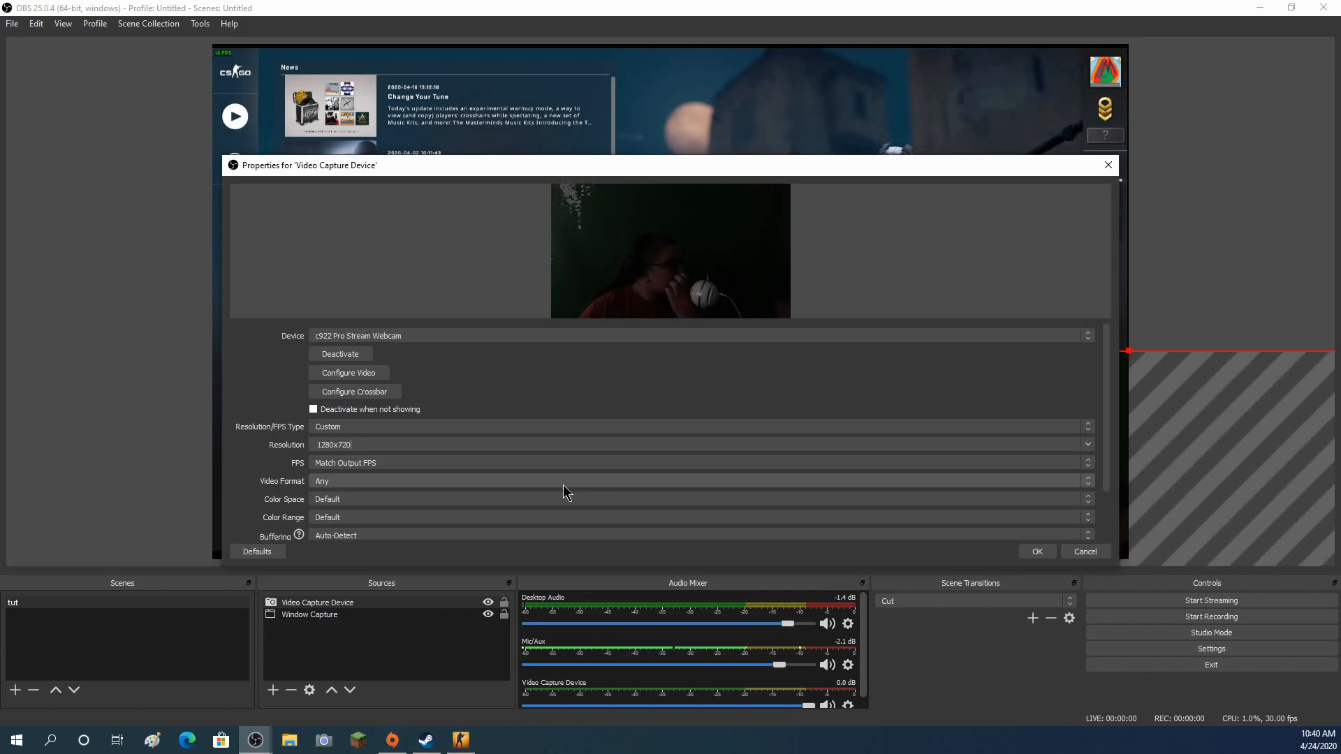
click(379, 463)
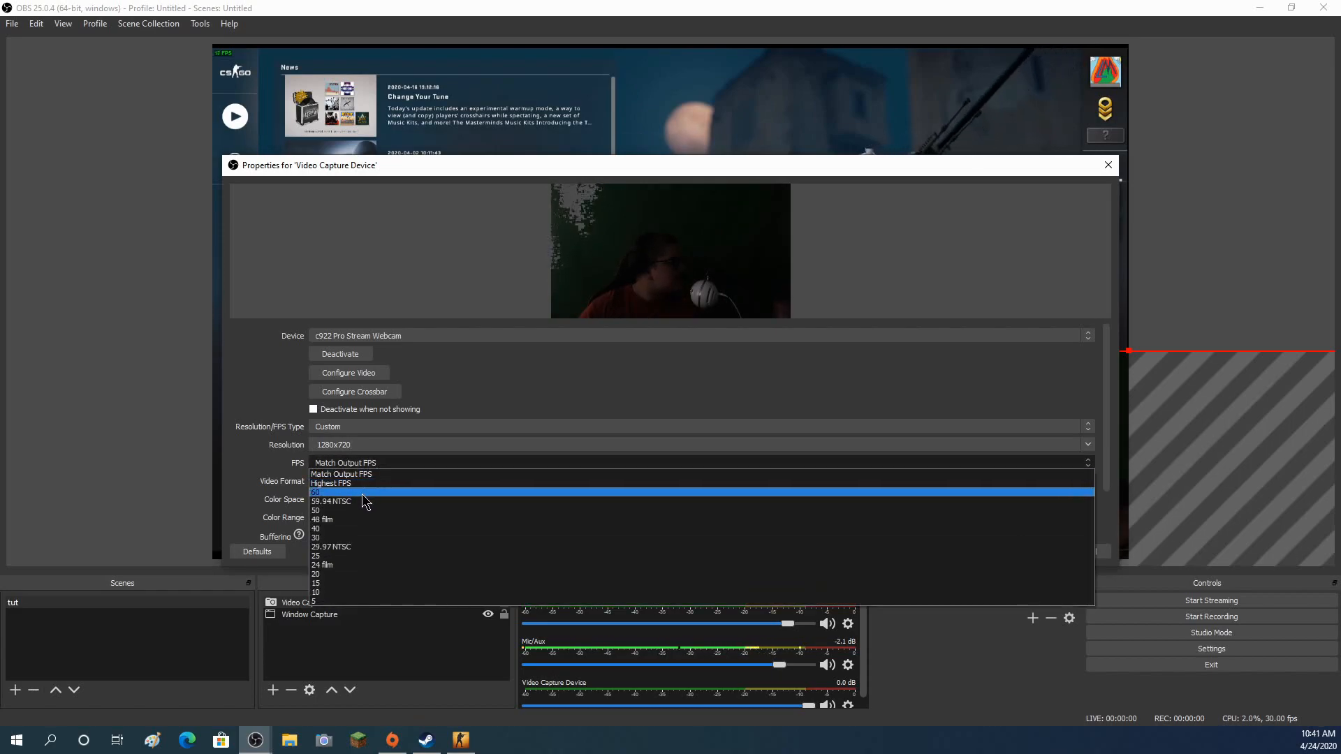
click(363, 493)
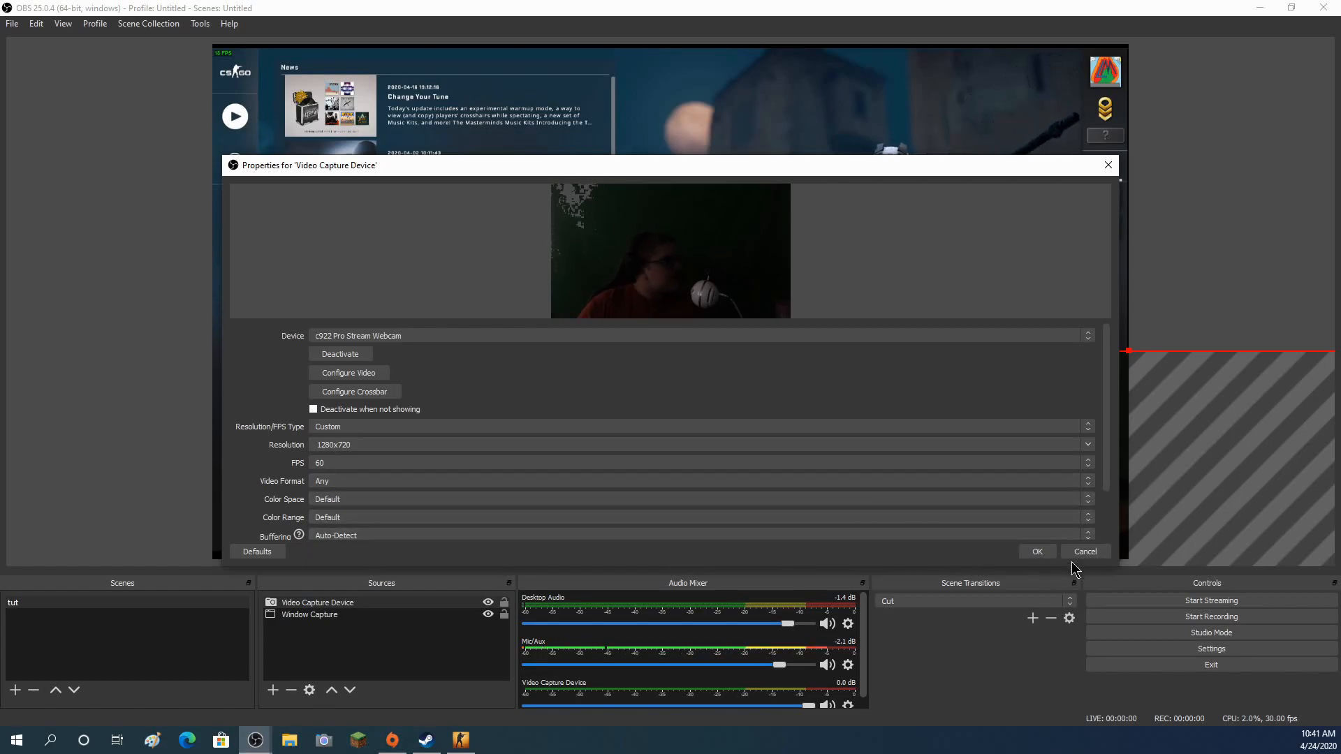
click(1036, 552)
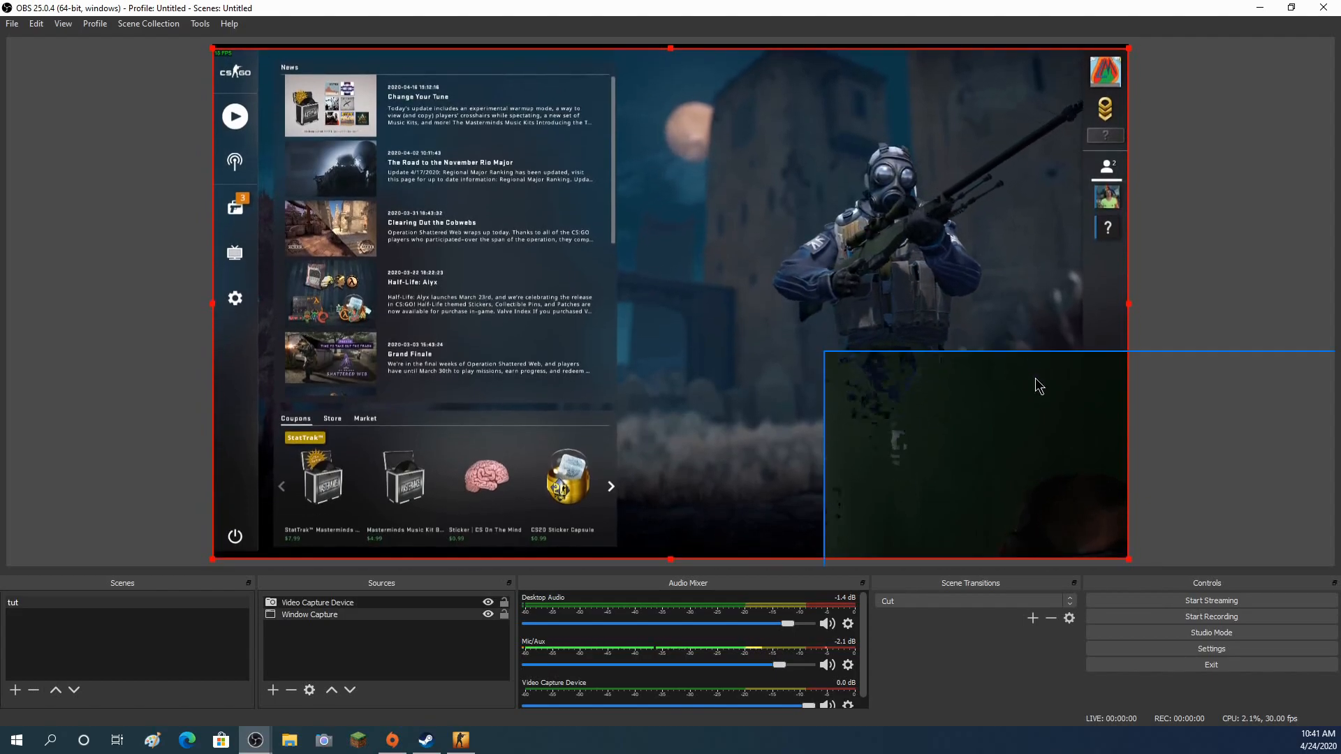
- Move the webcam source fully onto the canvas, and set its White Balance to 5210 in the video configuration
click(1060, 463)
drag(1061, 462, 686, 292)
right_click(686, 292)
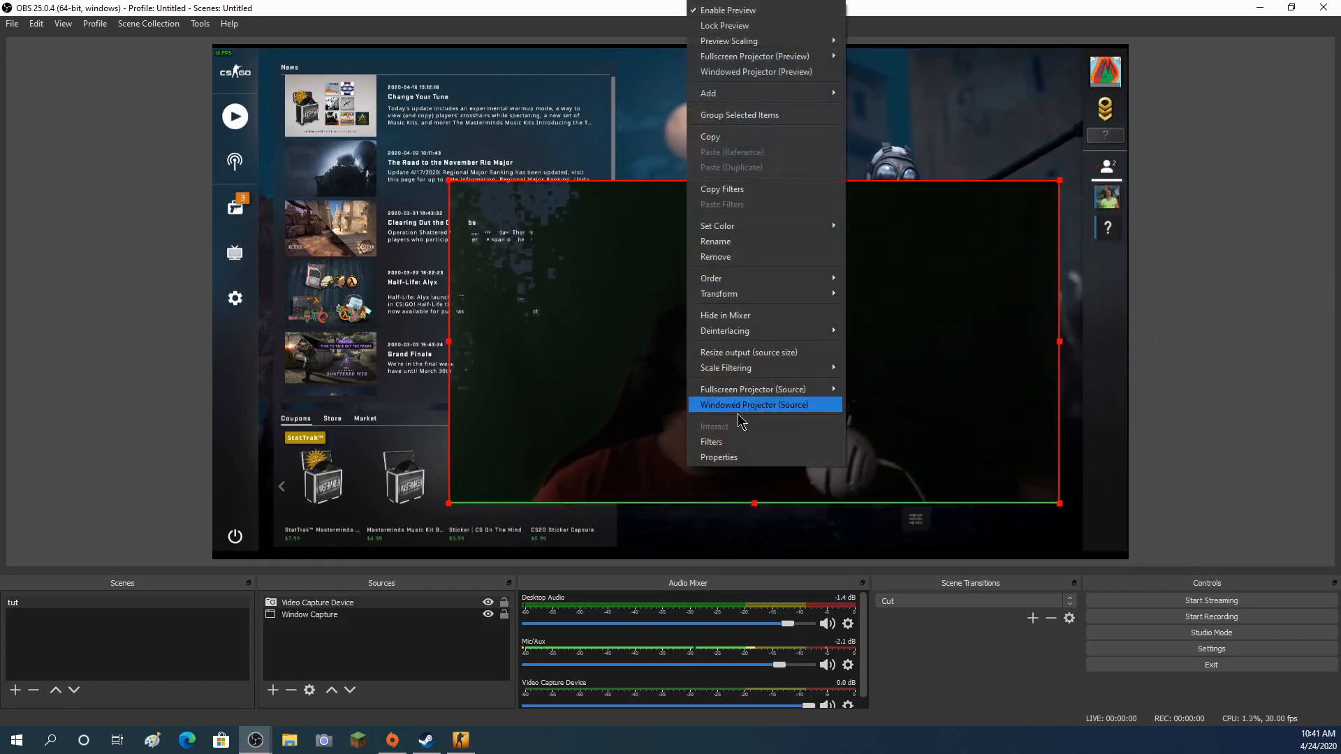
click(769, 458)
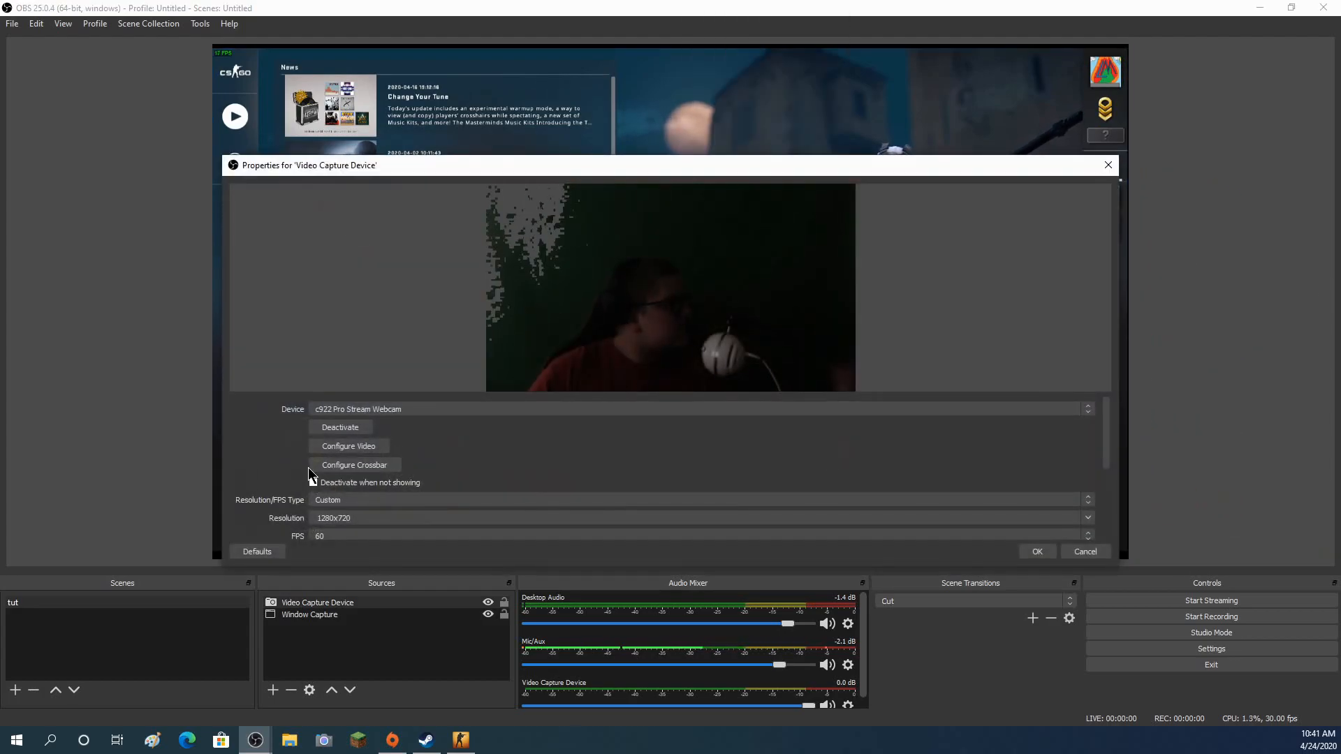
click(353, 450)
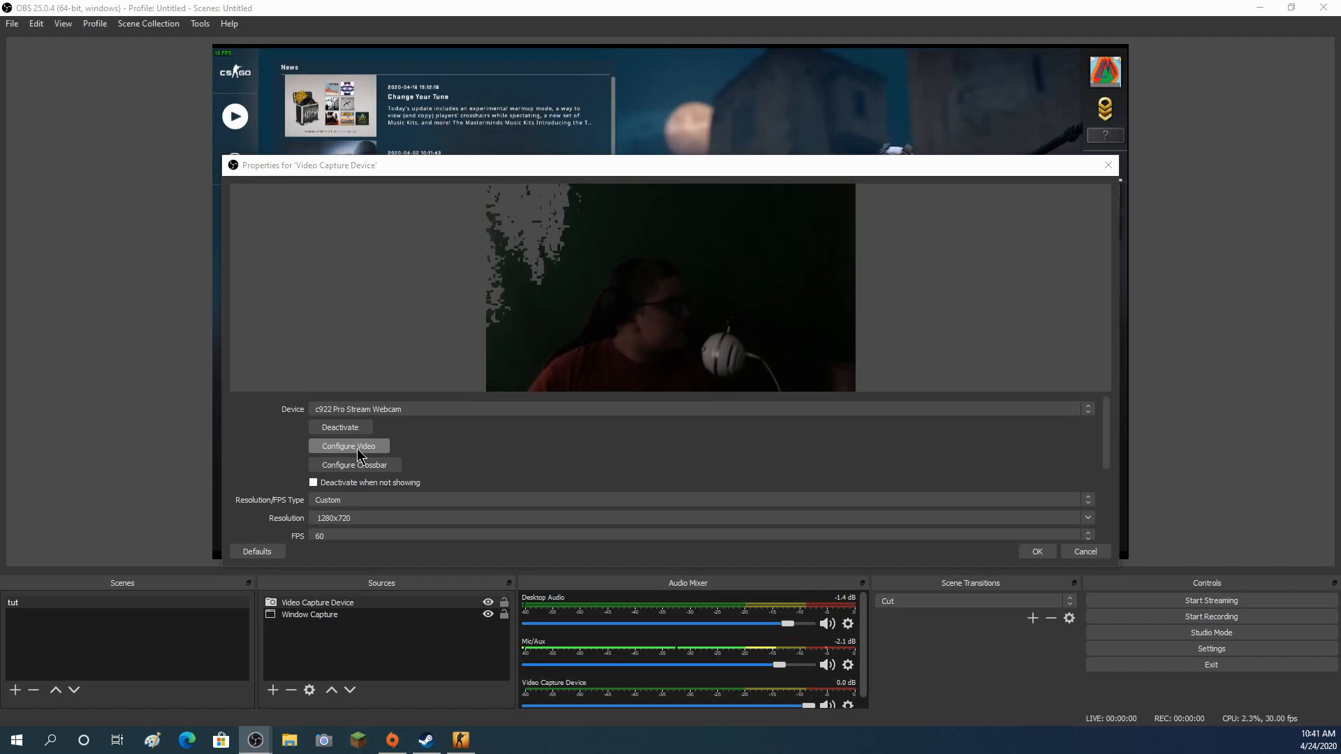
drag(1340, 171, 723, 212)
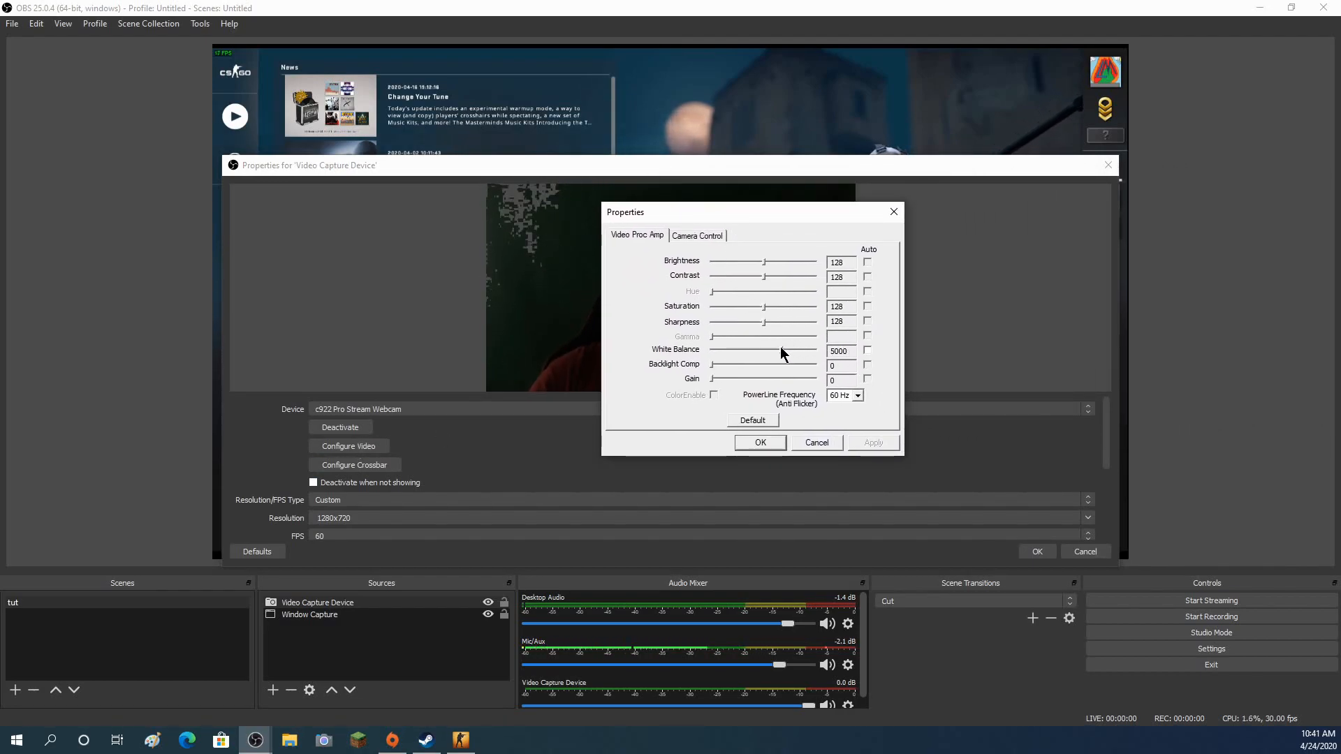
drag(790, 350, 786, 351)
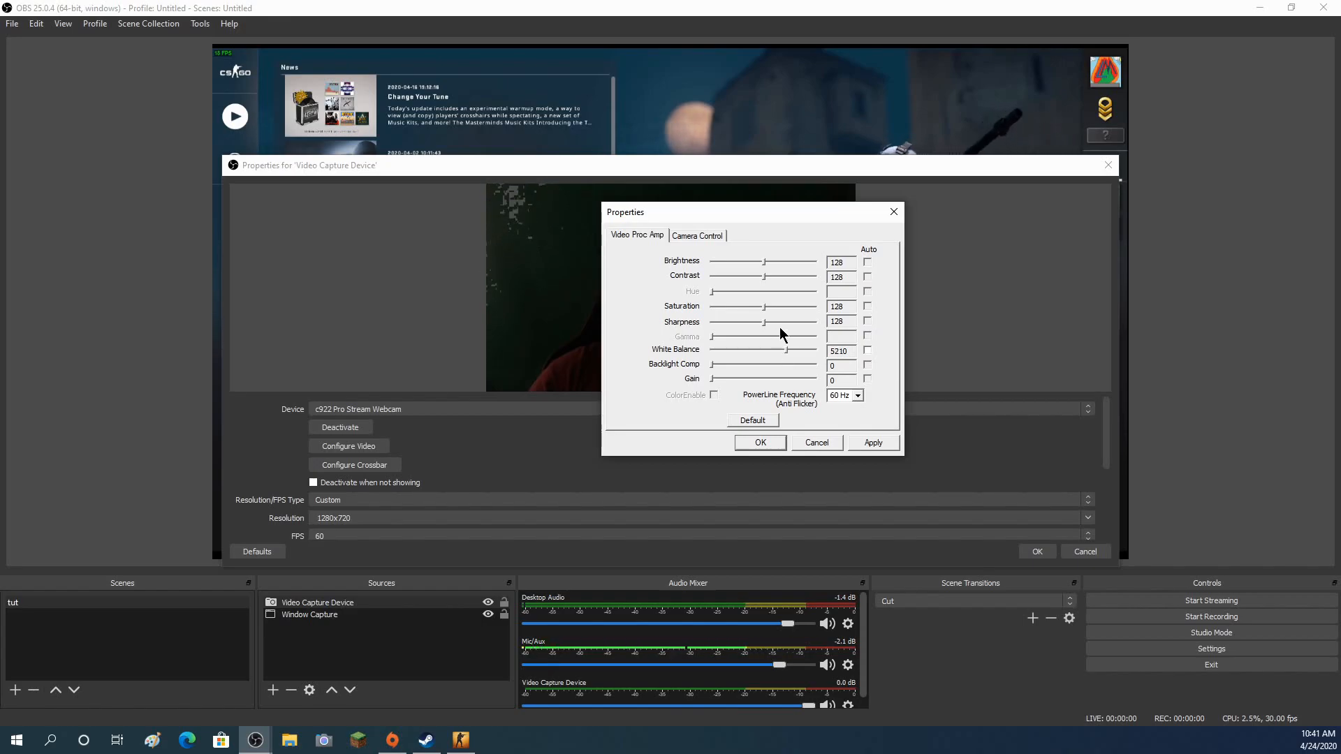
- Try a higher Exposure in the webcam's camera controls and return it to -5
click(722, 233)
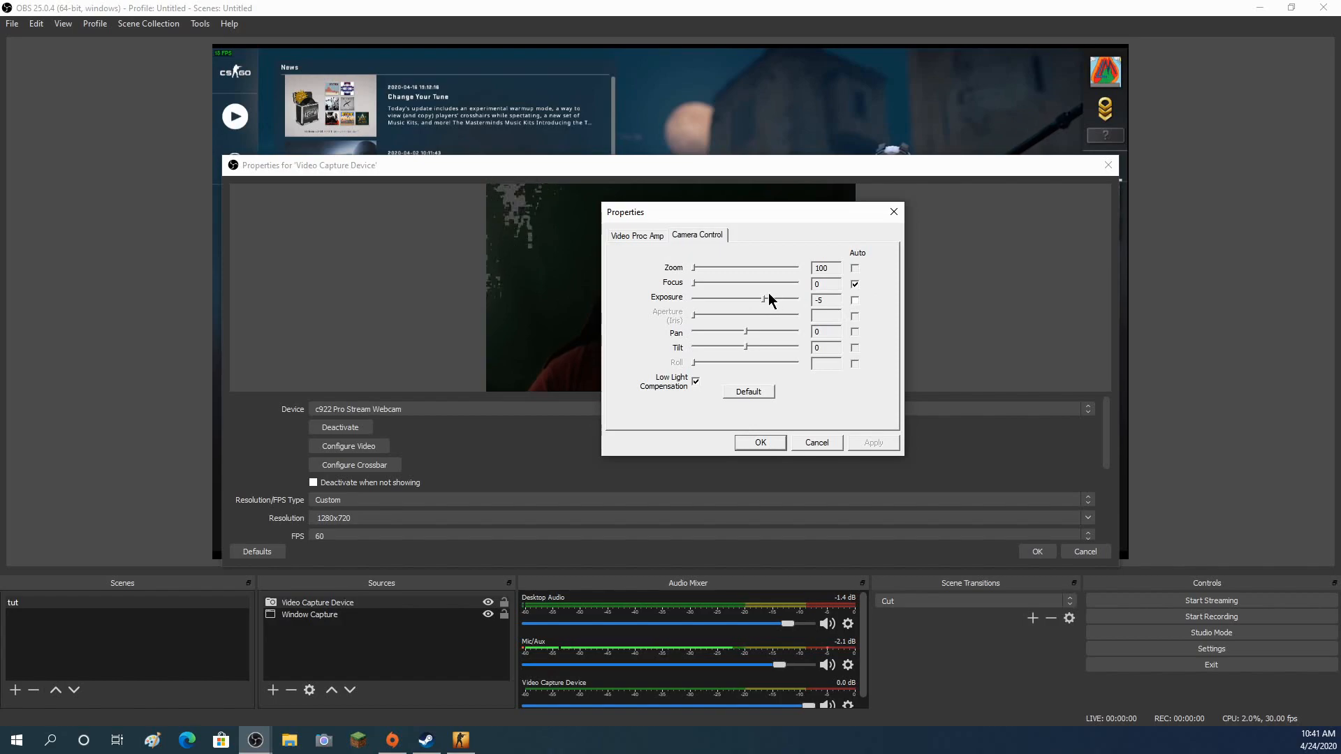
drag(762, 305, 788, 309)
drag(813, 211, 1195, 321)
drag(1170, 408, 1149, 405)
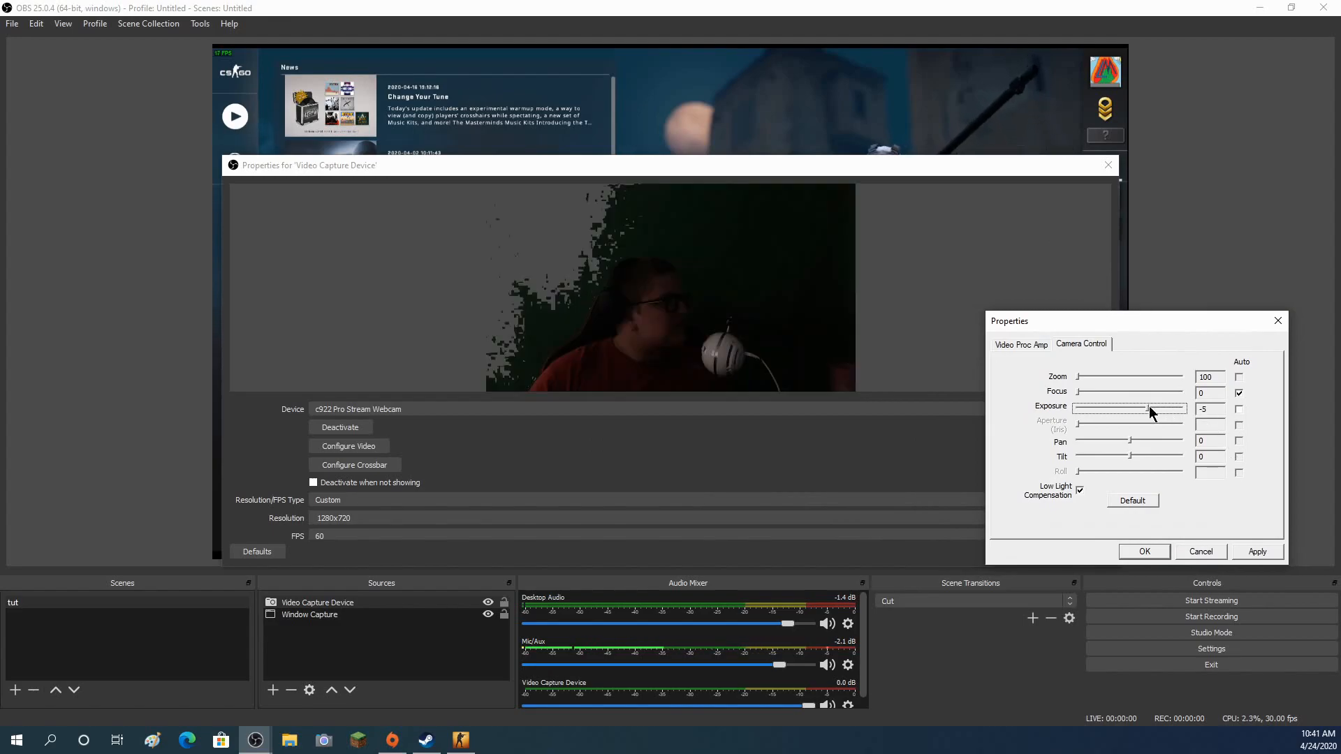
- Set the webcam's Gain to 177 and accept the video configuration
click(1021, 344)
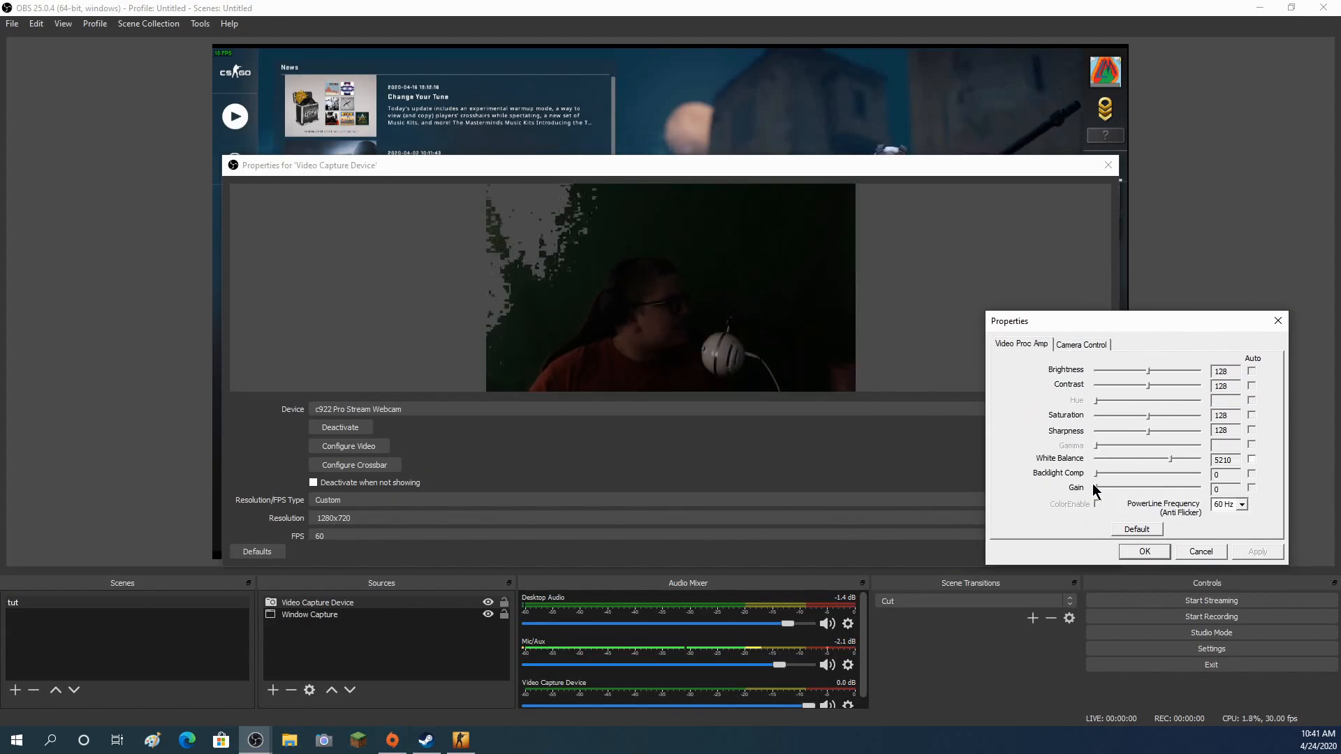
drag(1098, 486, 1151, 497)
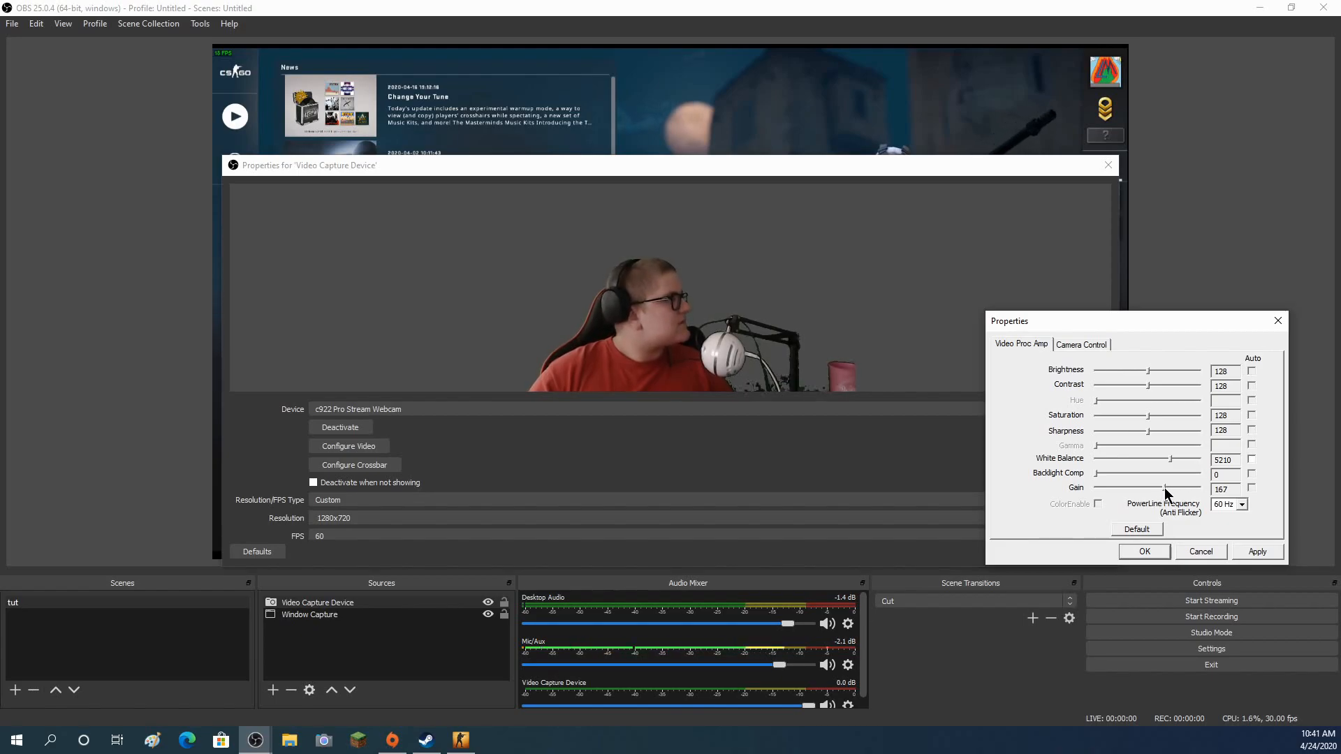
drag(1184, 489, 1168, 488)
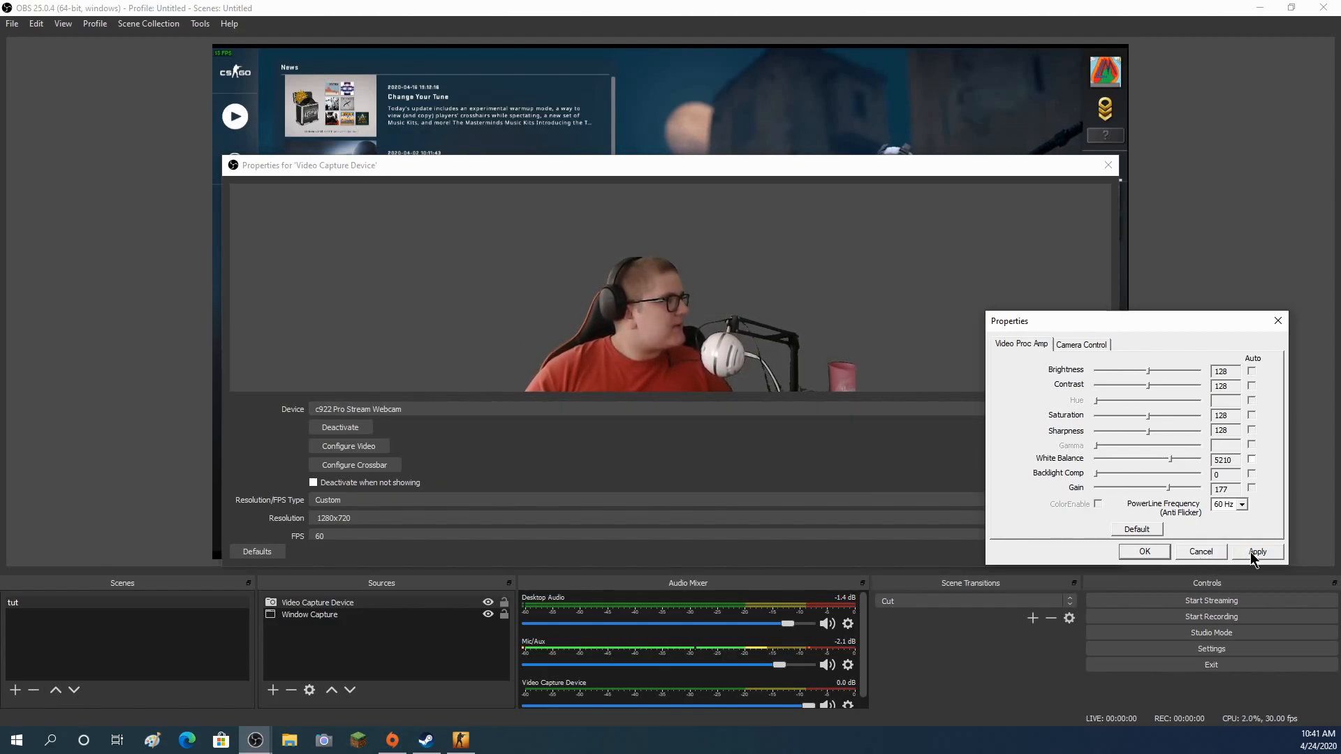
click(1144, 551)
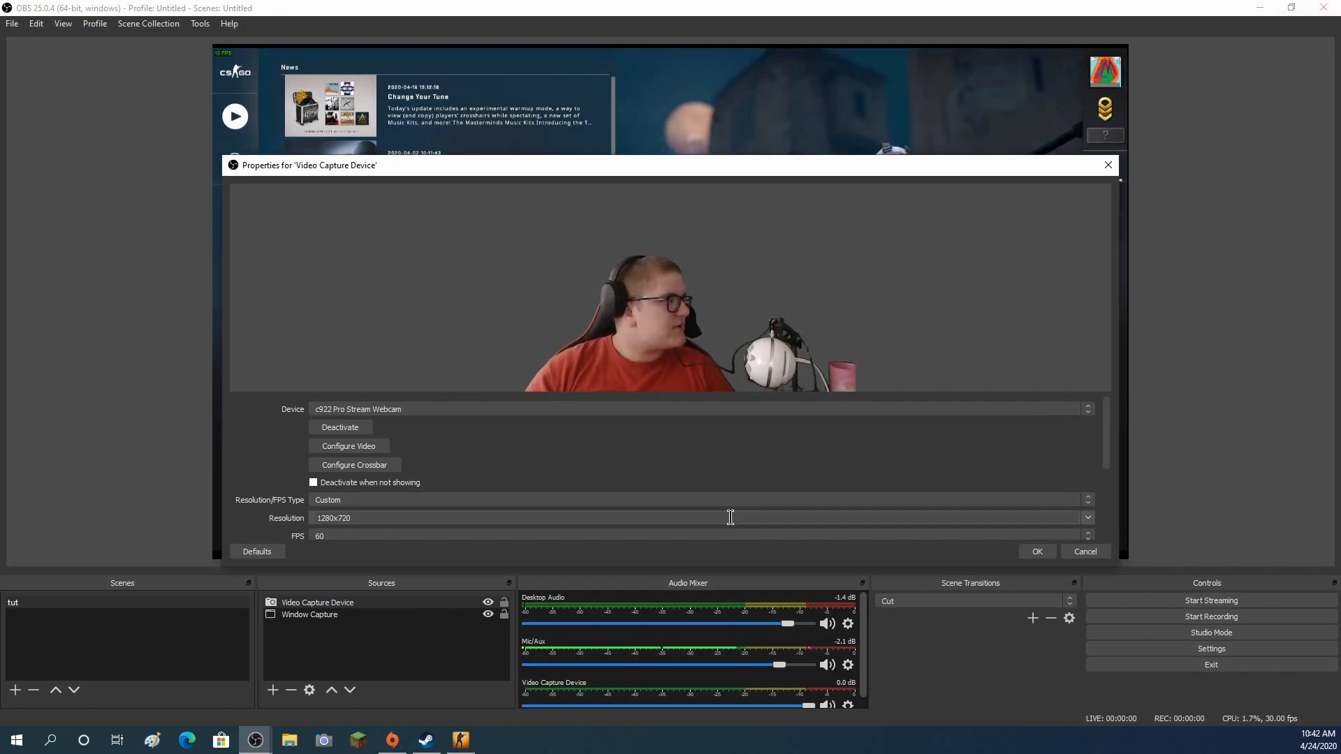
- Set the webcam's Color Space to 709 and Color Range to Full, and accept the source properties
scroll(734, 517, down, 3)
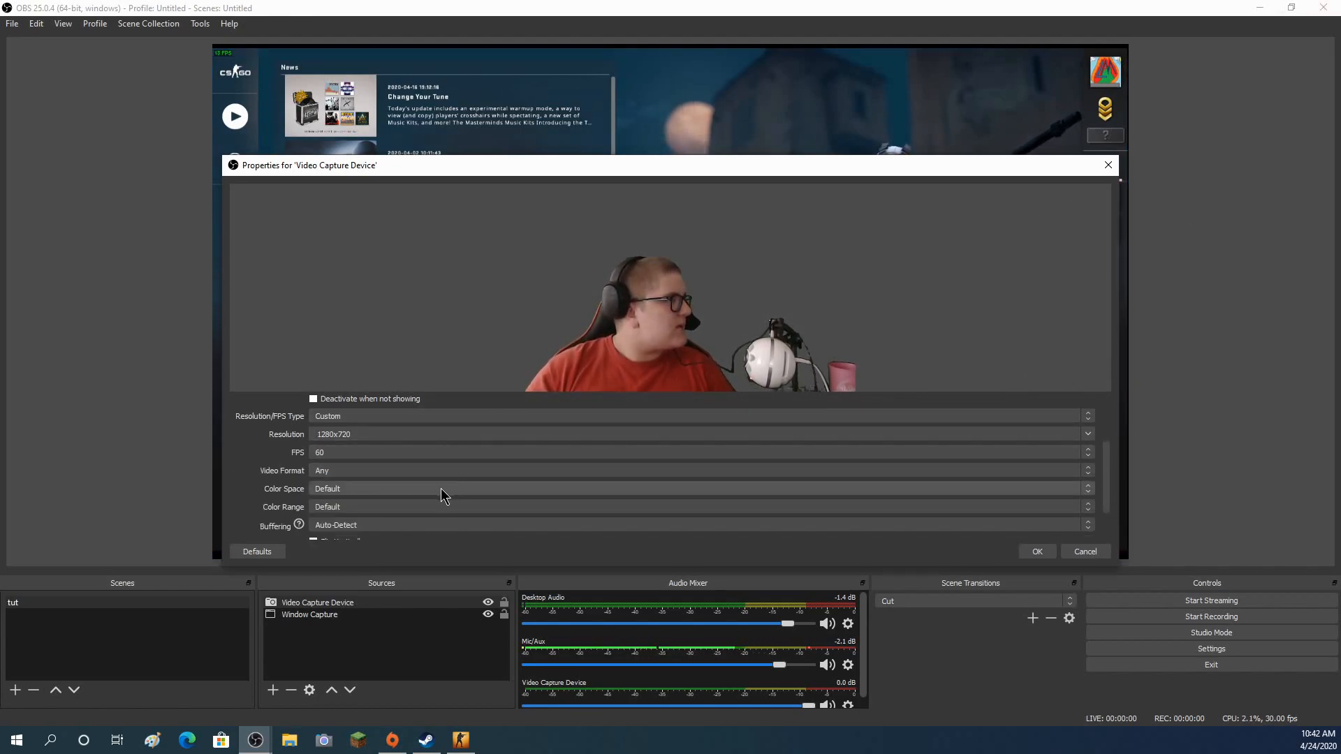
click(379, 490)
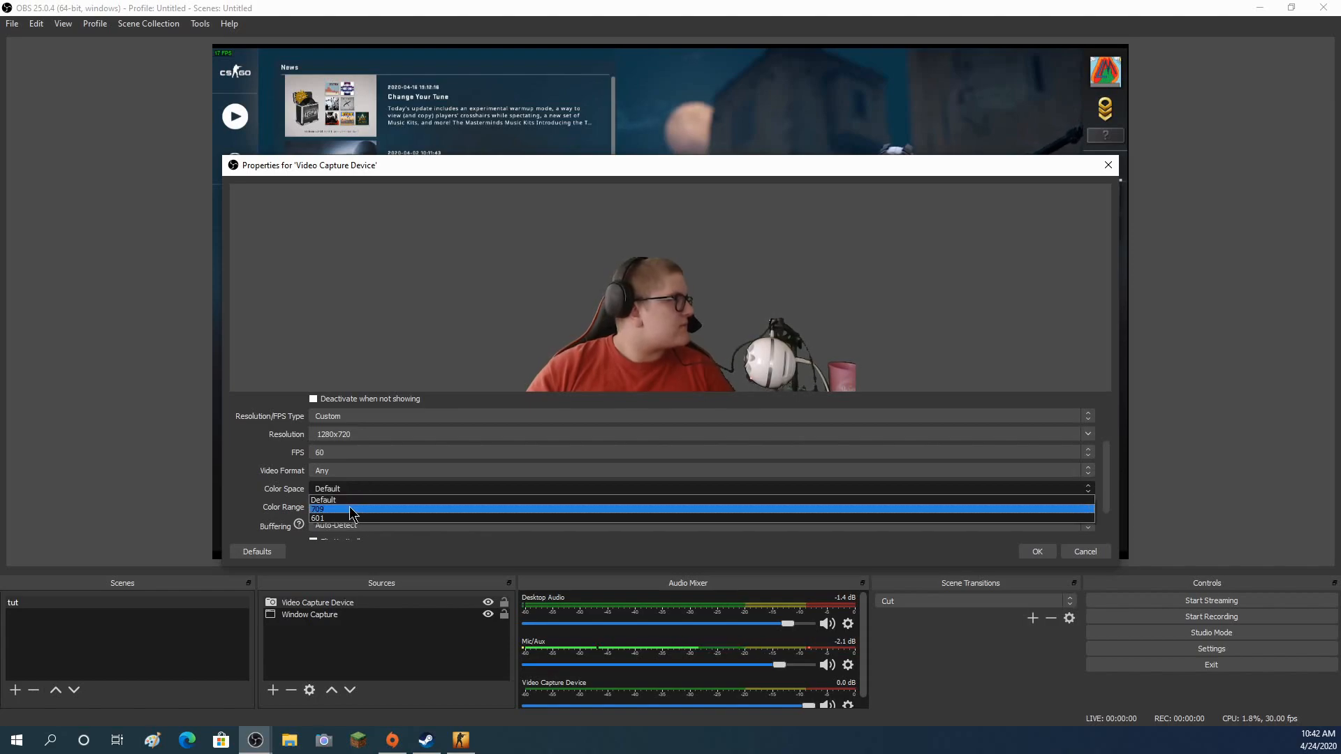
click(343, 500)
click(337, 487)
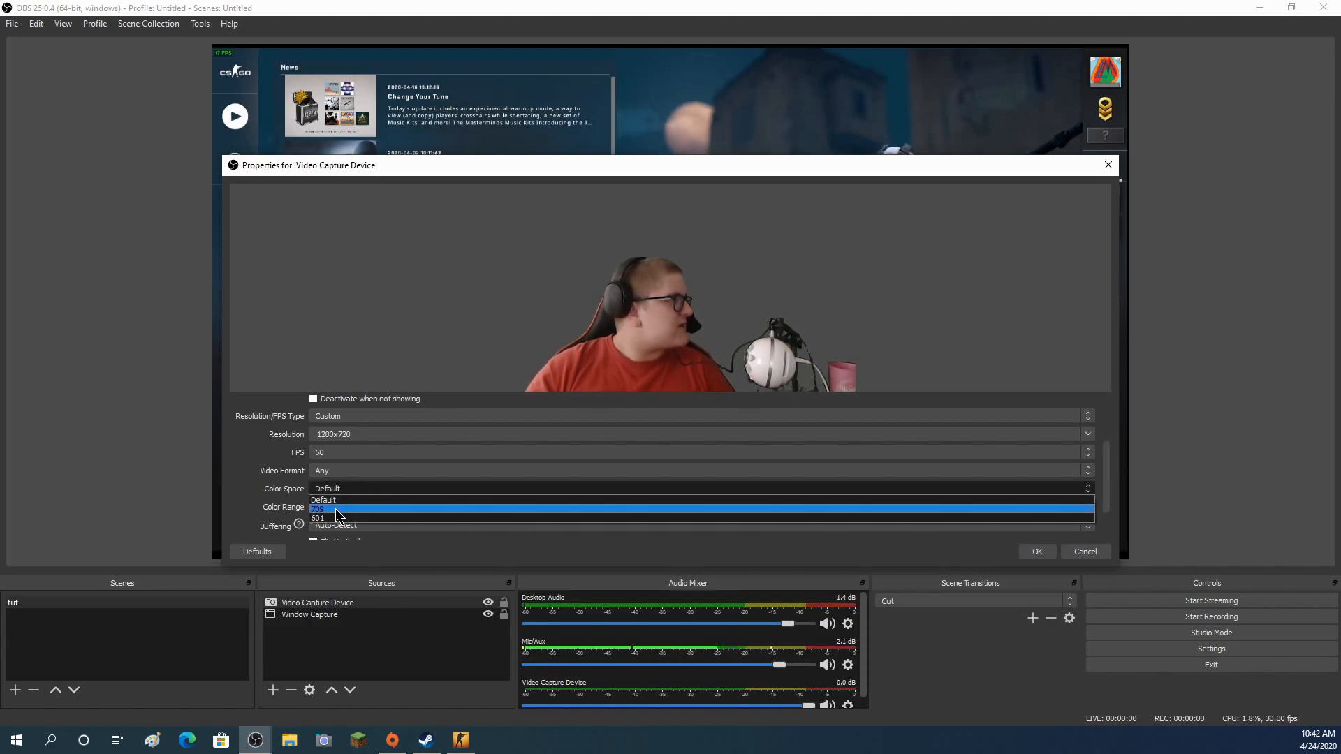
click(335, 510)
click(333, 509)
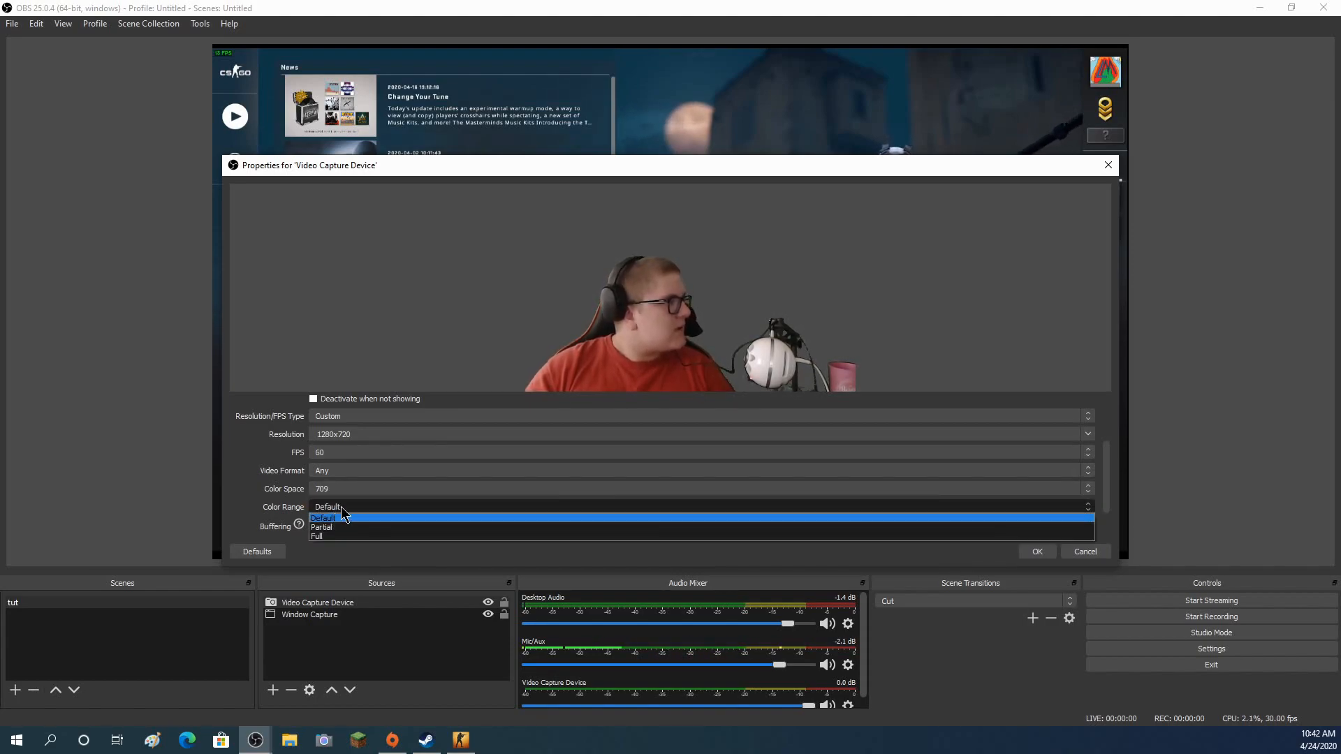
click(334, 536)
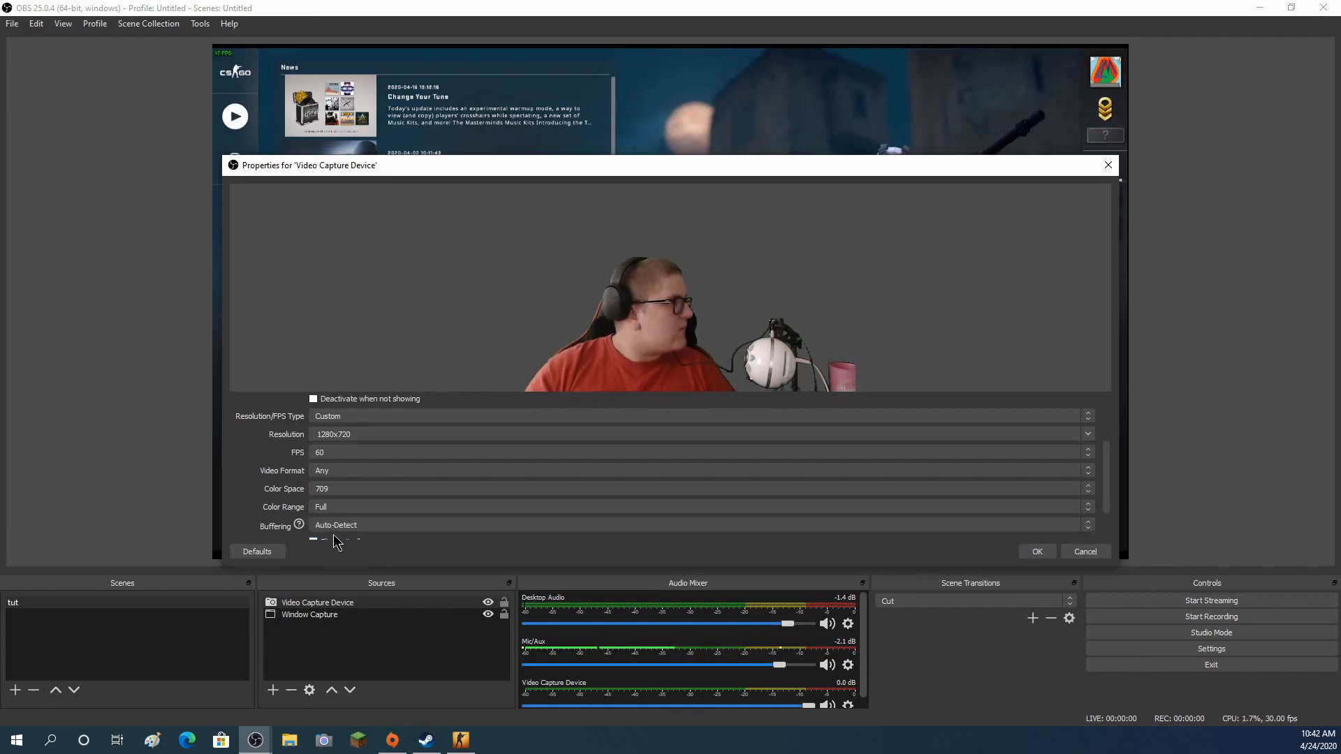
click(1035, 551)
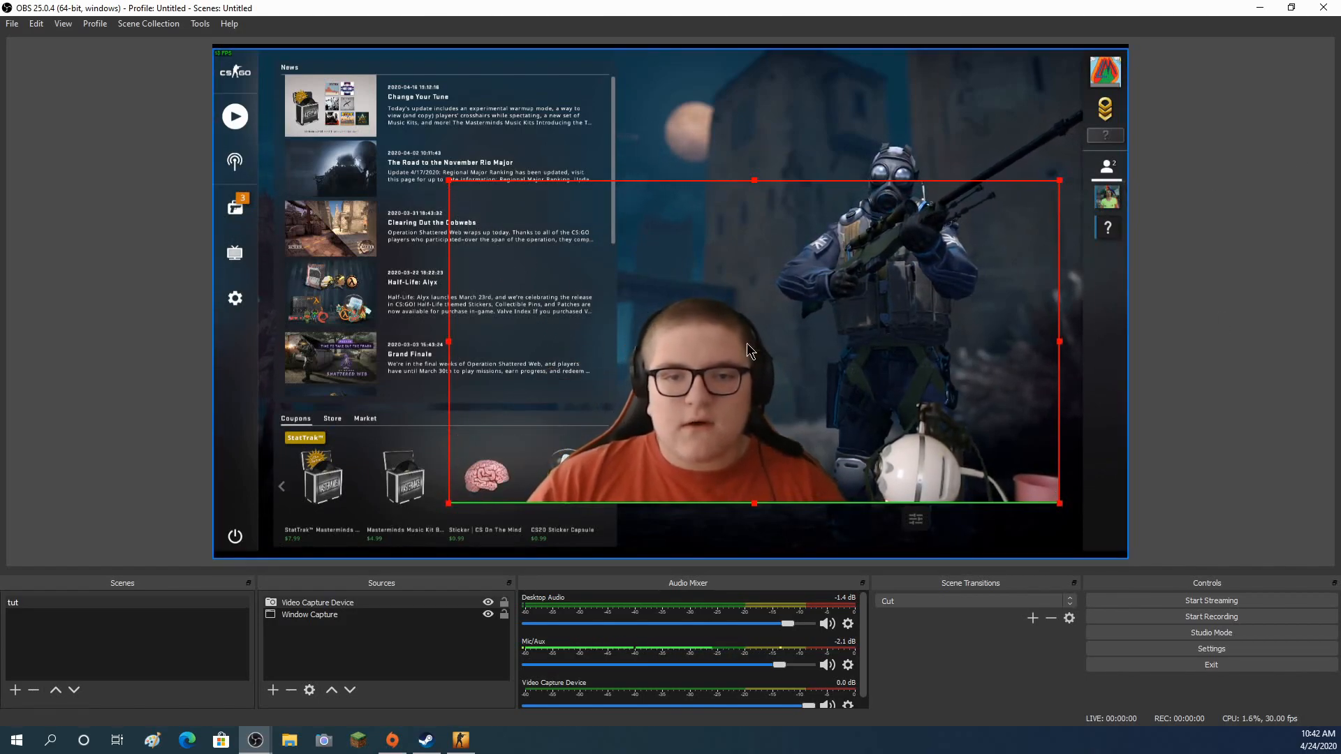
- Scale the webcam source down to about two thirds, place it in the canvas's lower-right corner, and deselect it
drag(803, 322, 884, 367)
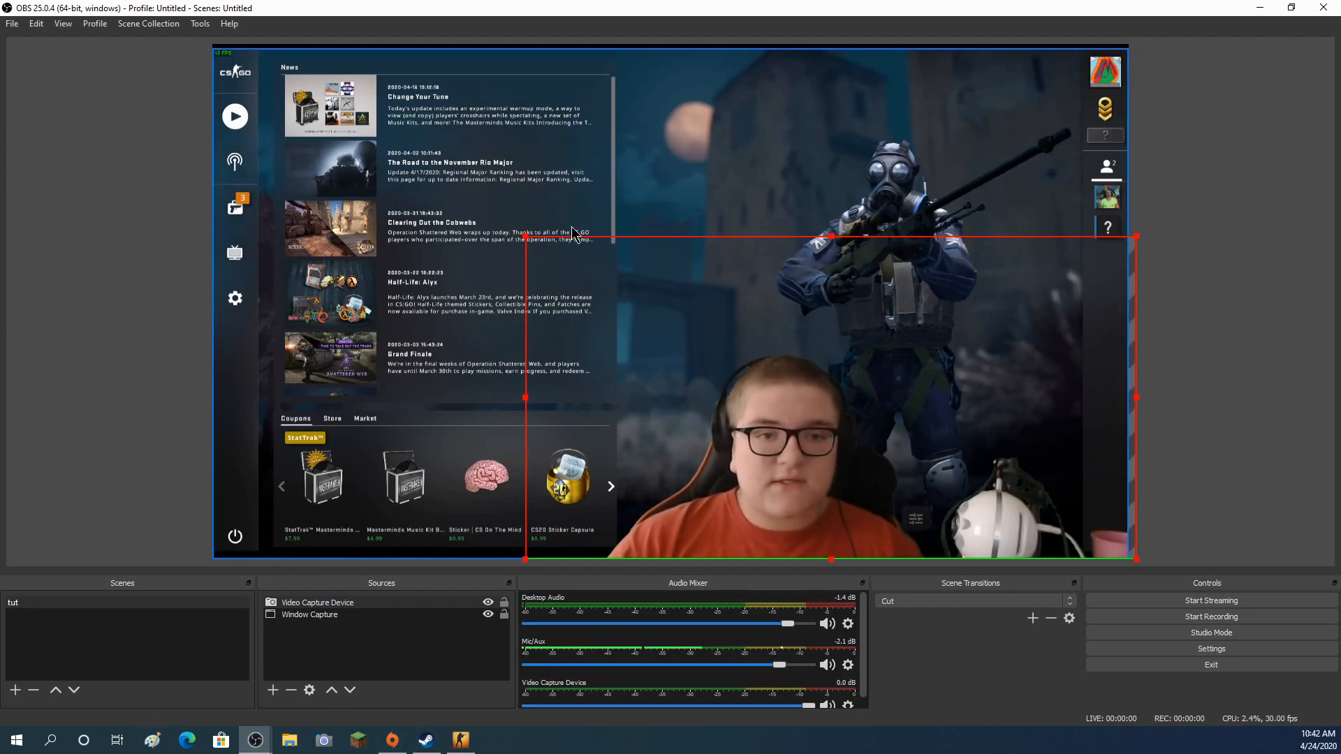
drag(526, 243, 732, 353)
drag(925, 406, 947, 407)
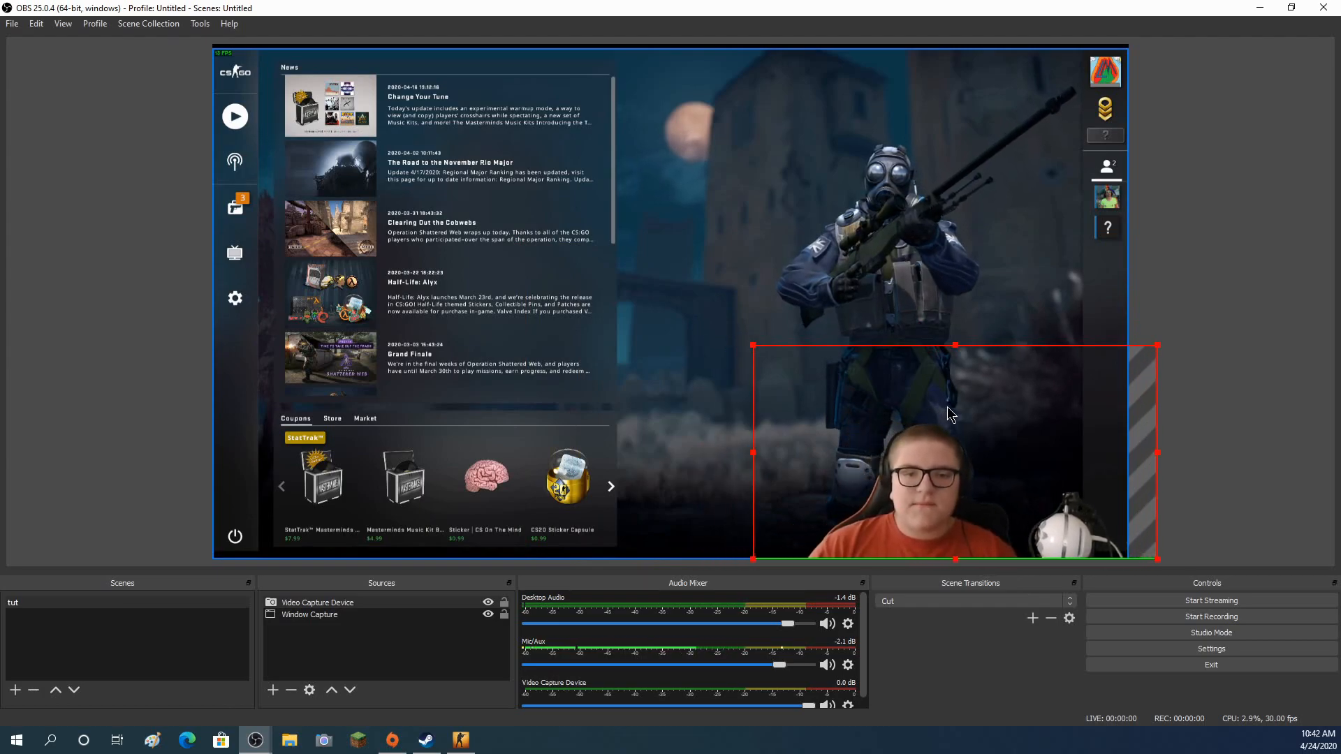
click(1227, 466)
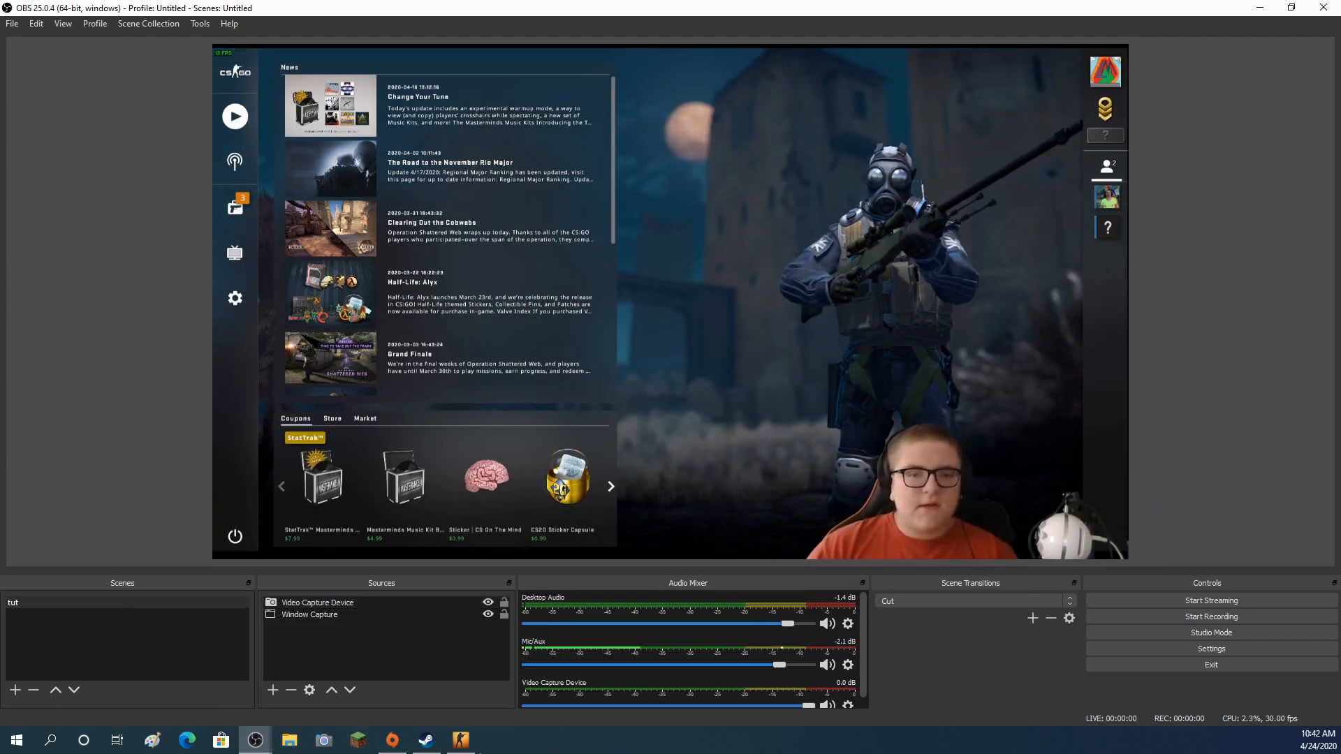
- Add a new scene named "tut 2\"
click(16, 691)
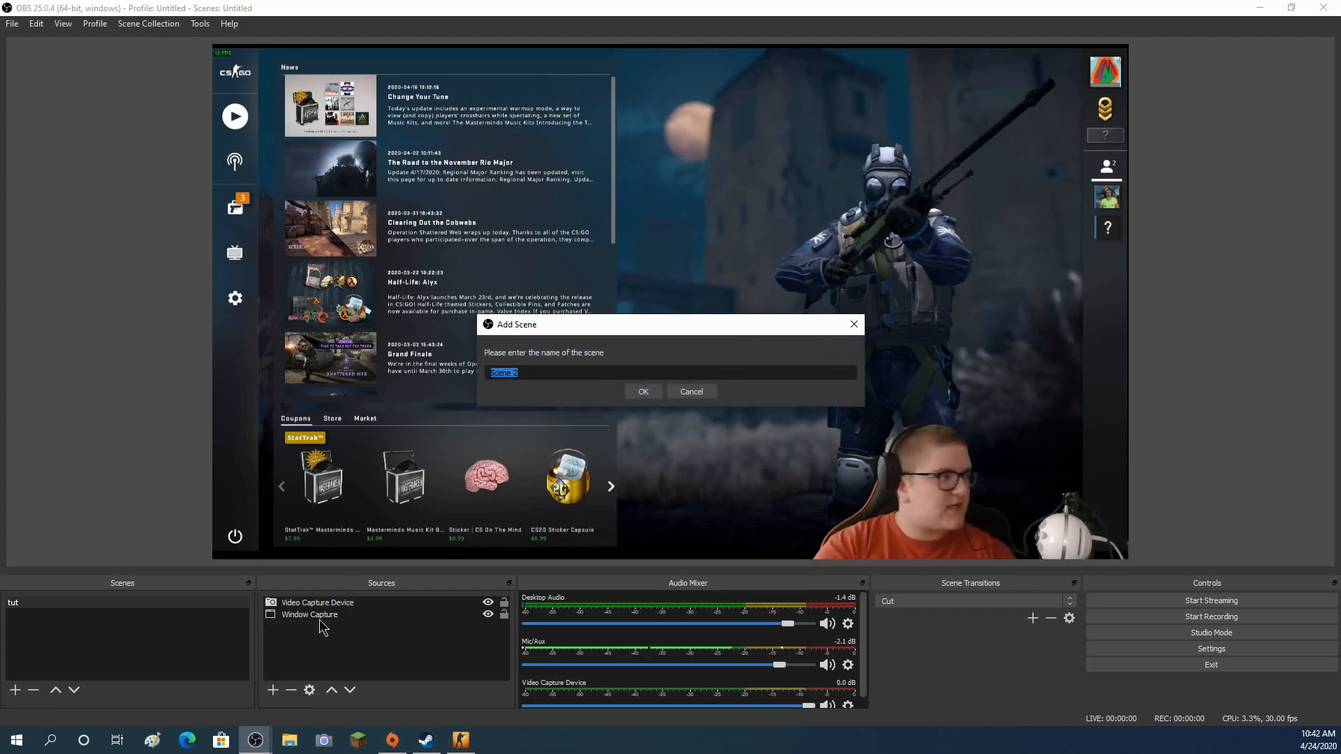
text(tut 2)
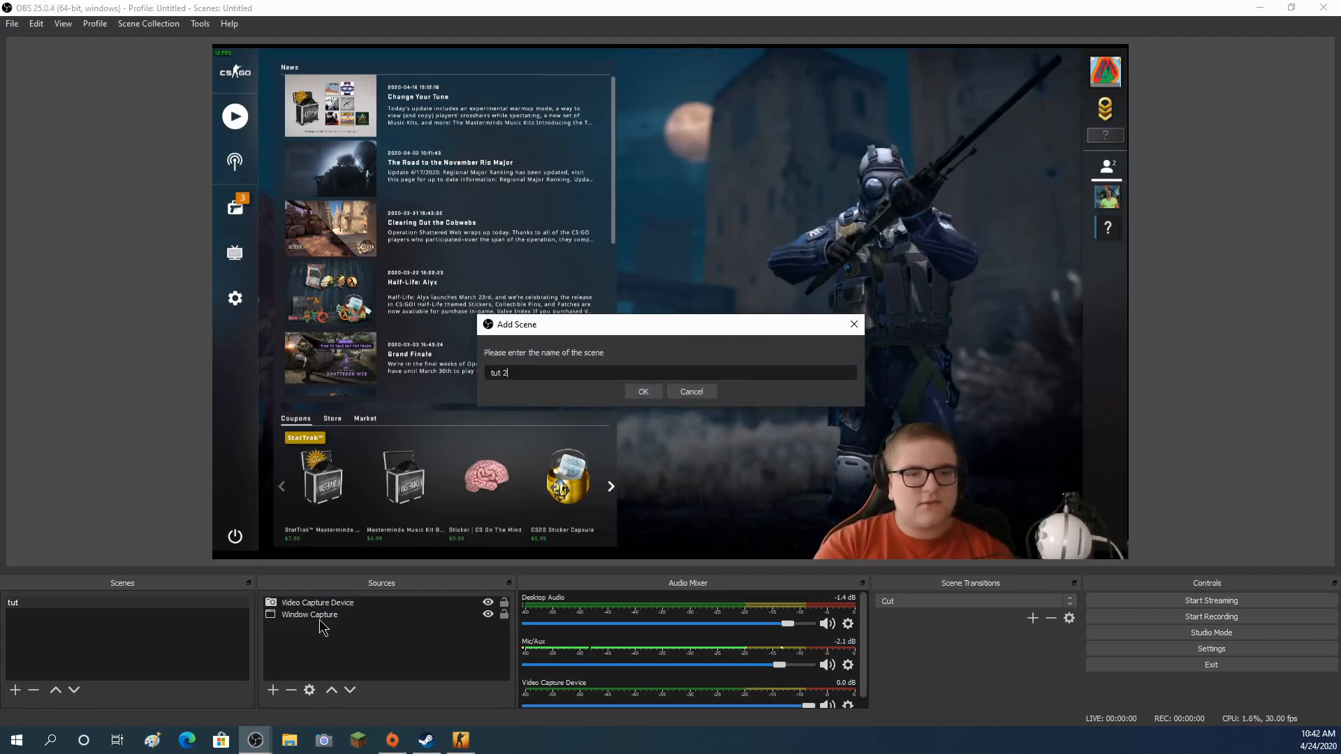
text(\)
key(Return)
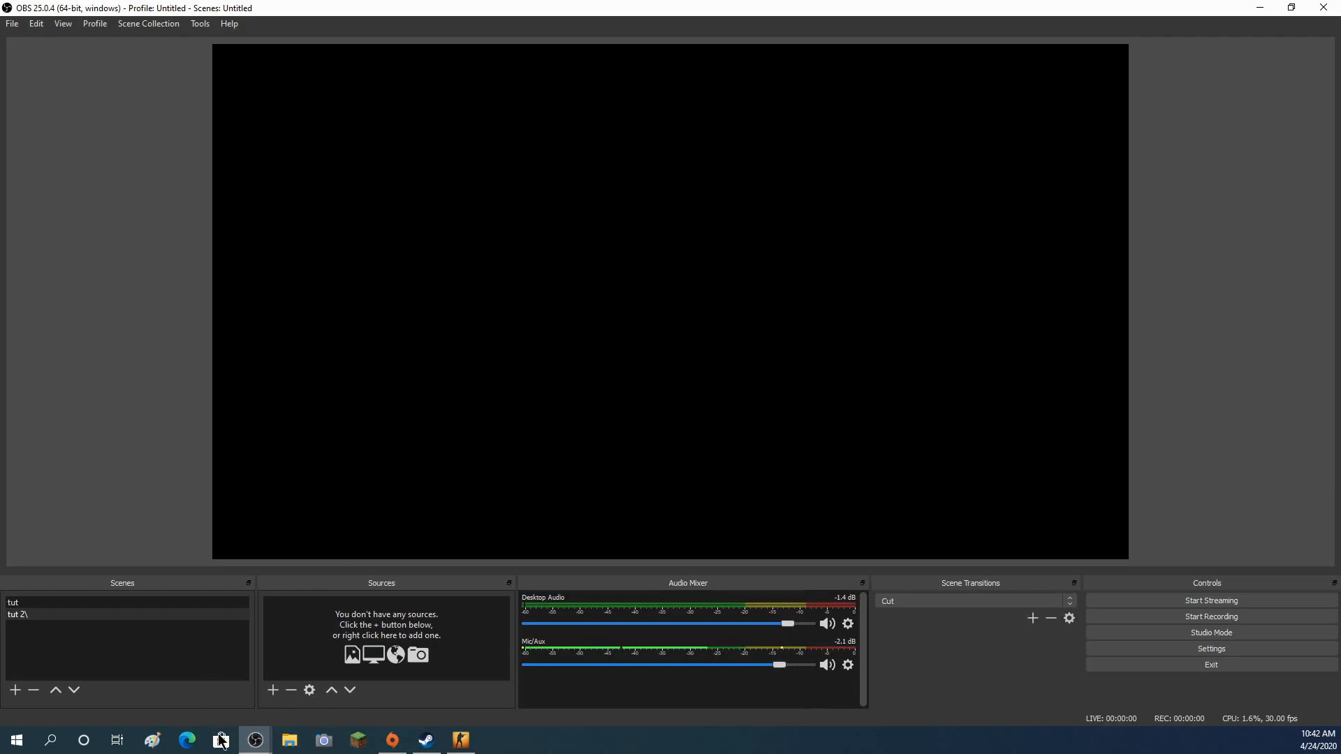
- Add a Text (GDI+) source reading "i be gone at the moment" and scale it down to about the canvas width
click(273, 691)
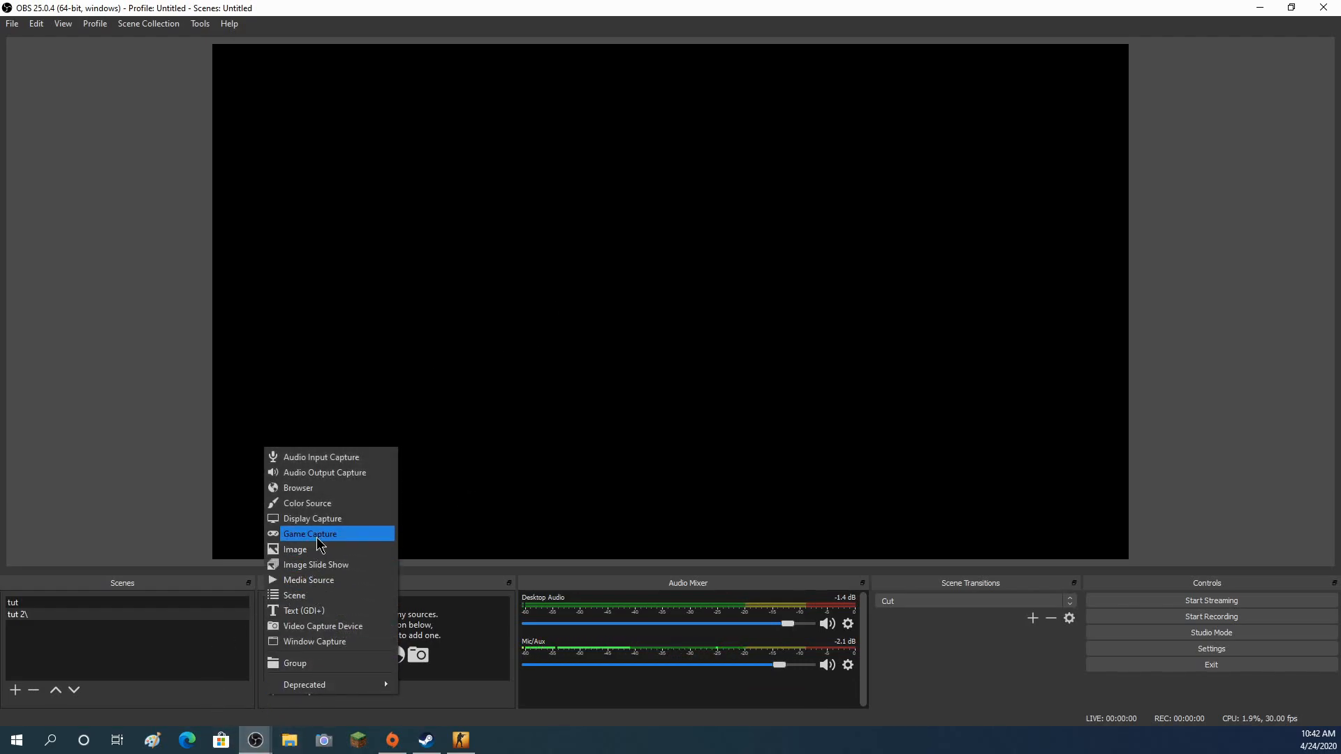
click(308, 613)
click(708, 466)
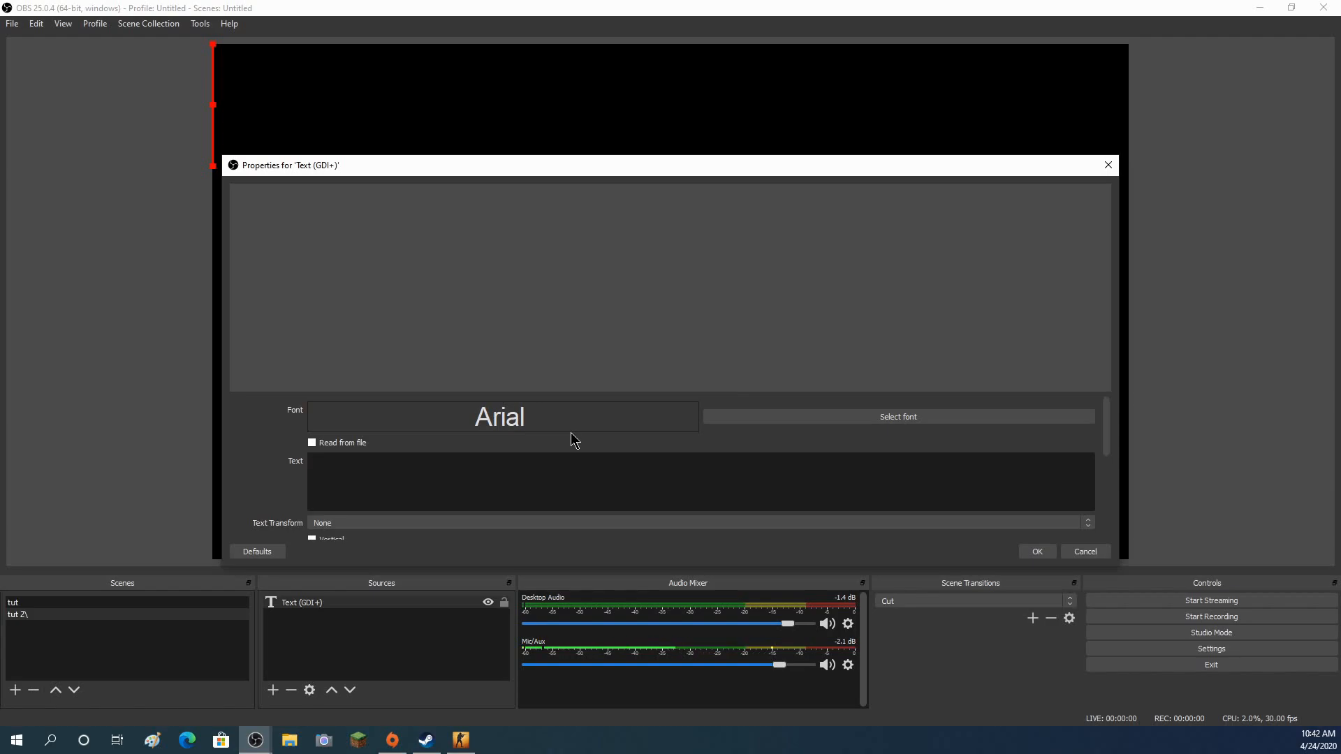
text(i be )
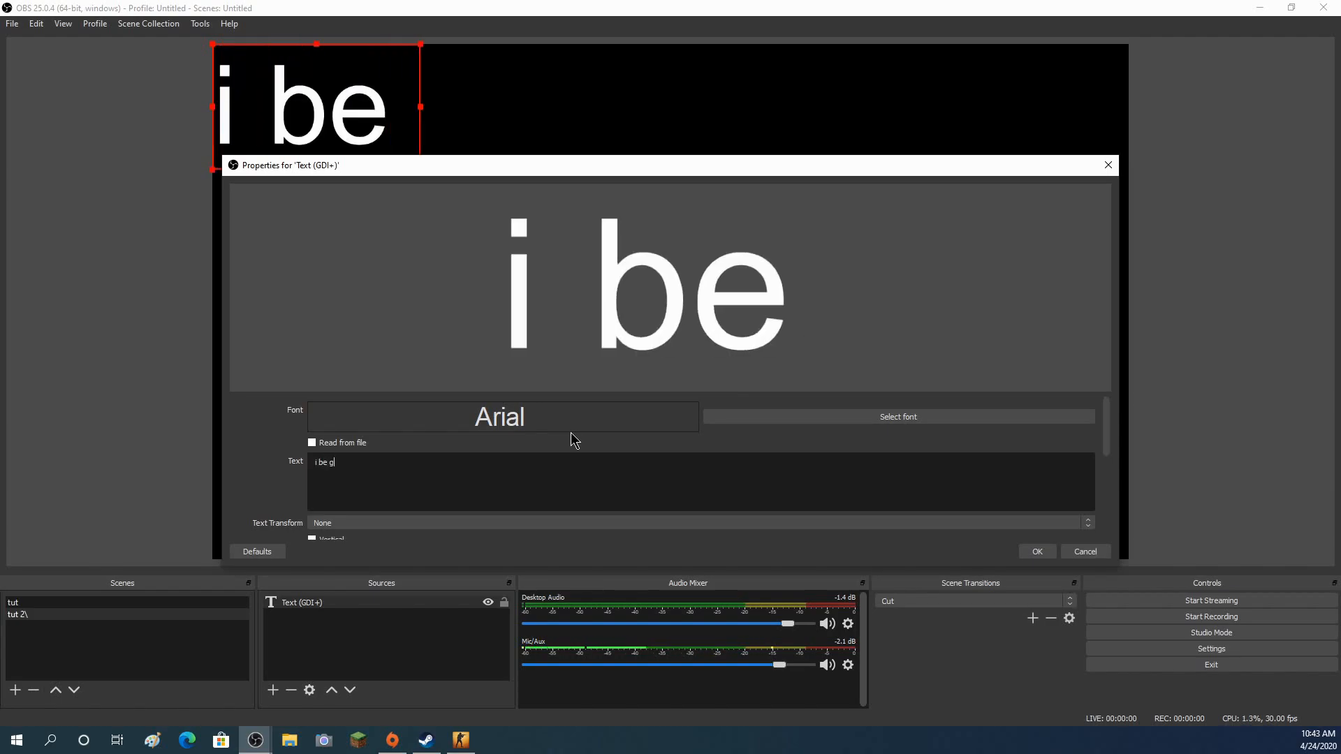
text(gon)
key(BackSpace)
key(BackSpace)
text(e)
key(BackSpace)
text(ne a)
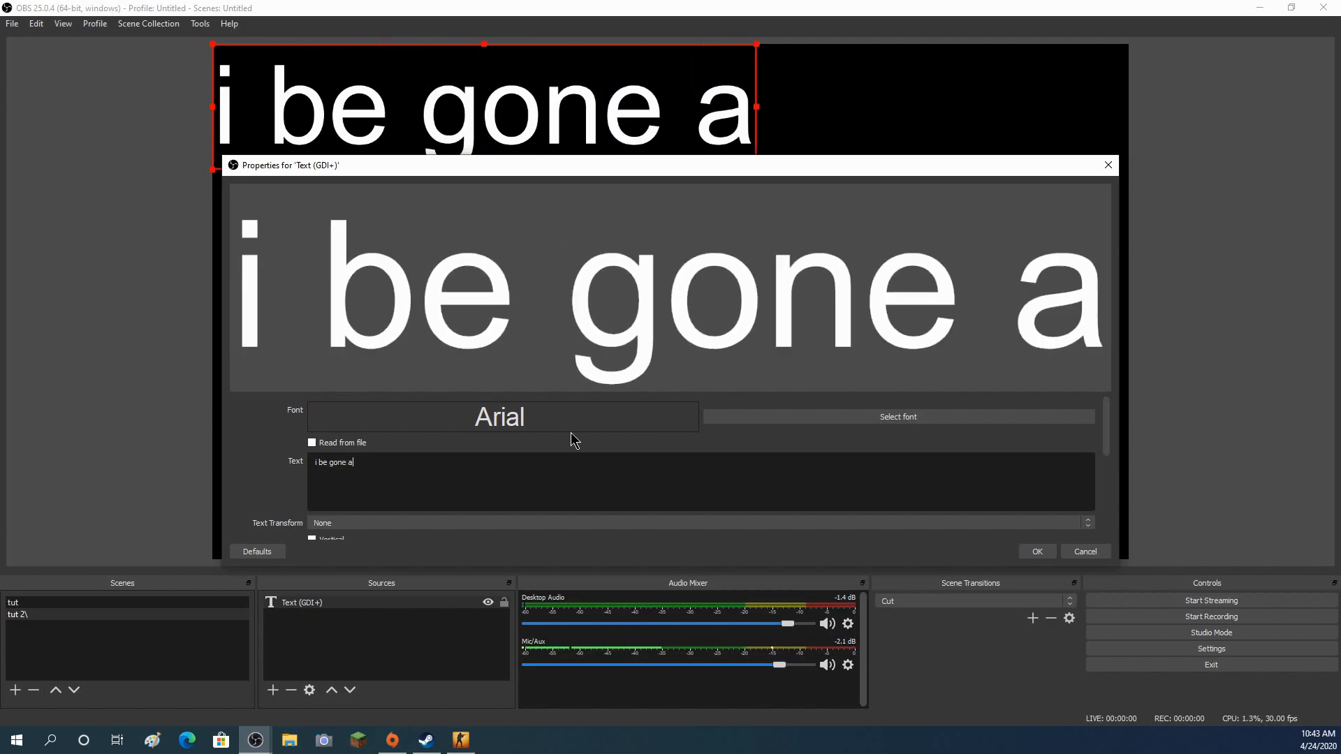
text(t the moment)
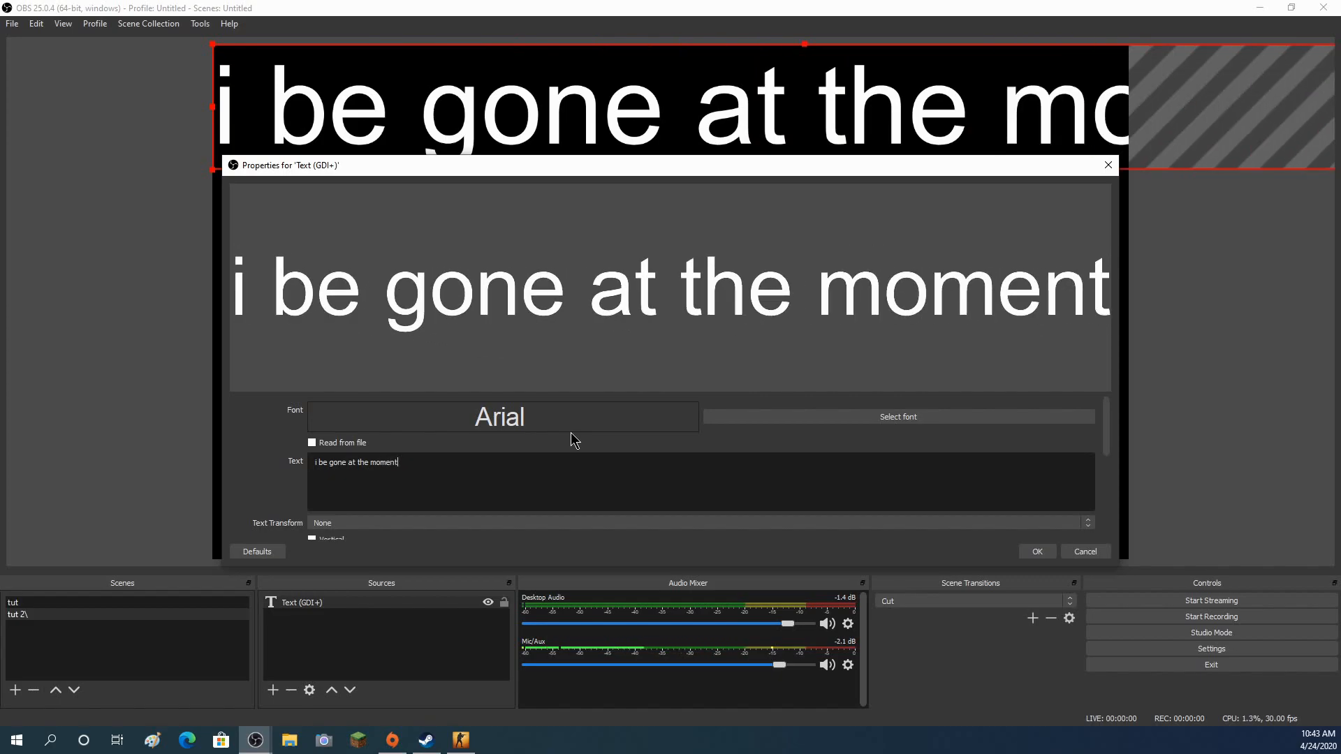
click(1038, 552)
drag(805, 170, 802, 141)
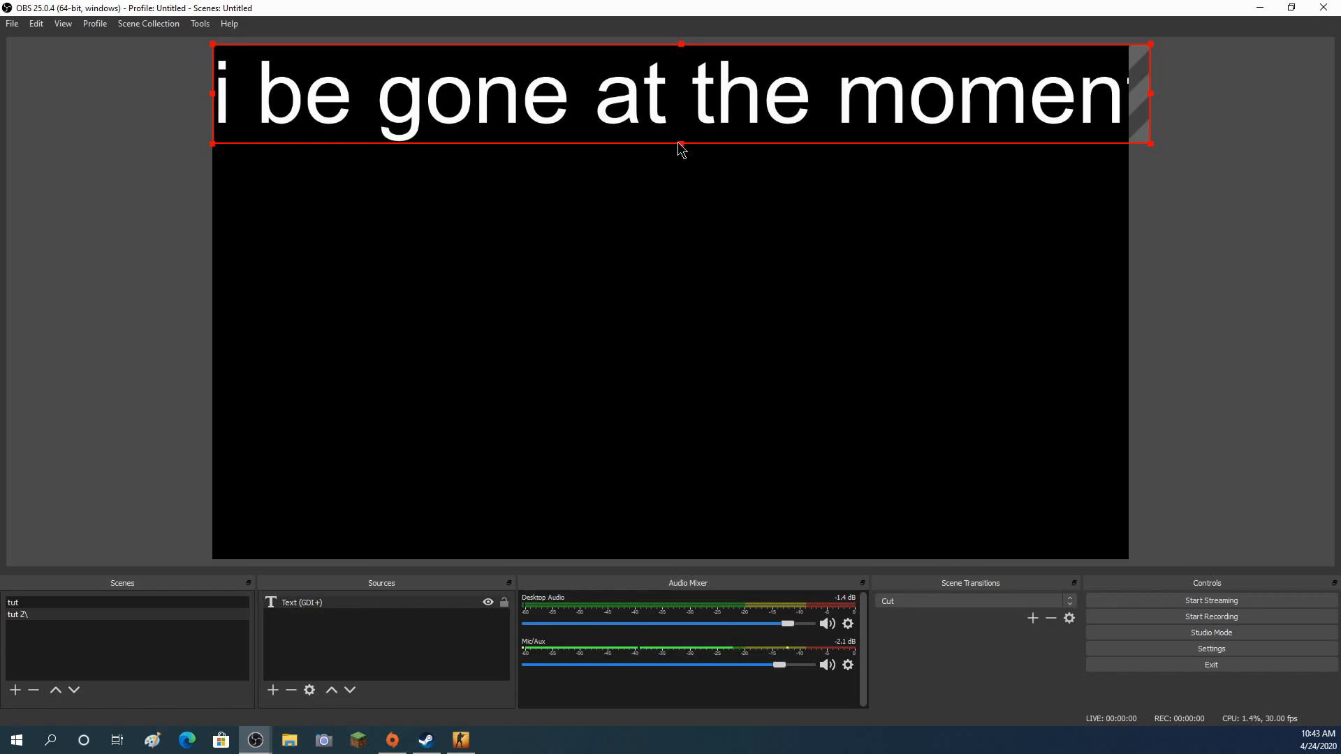
drag(682, 146, 678, 143)
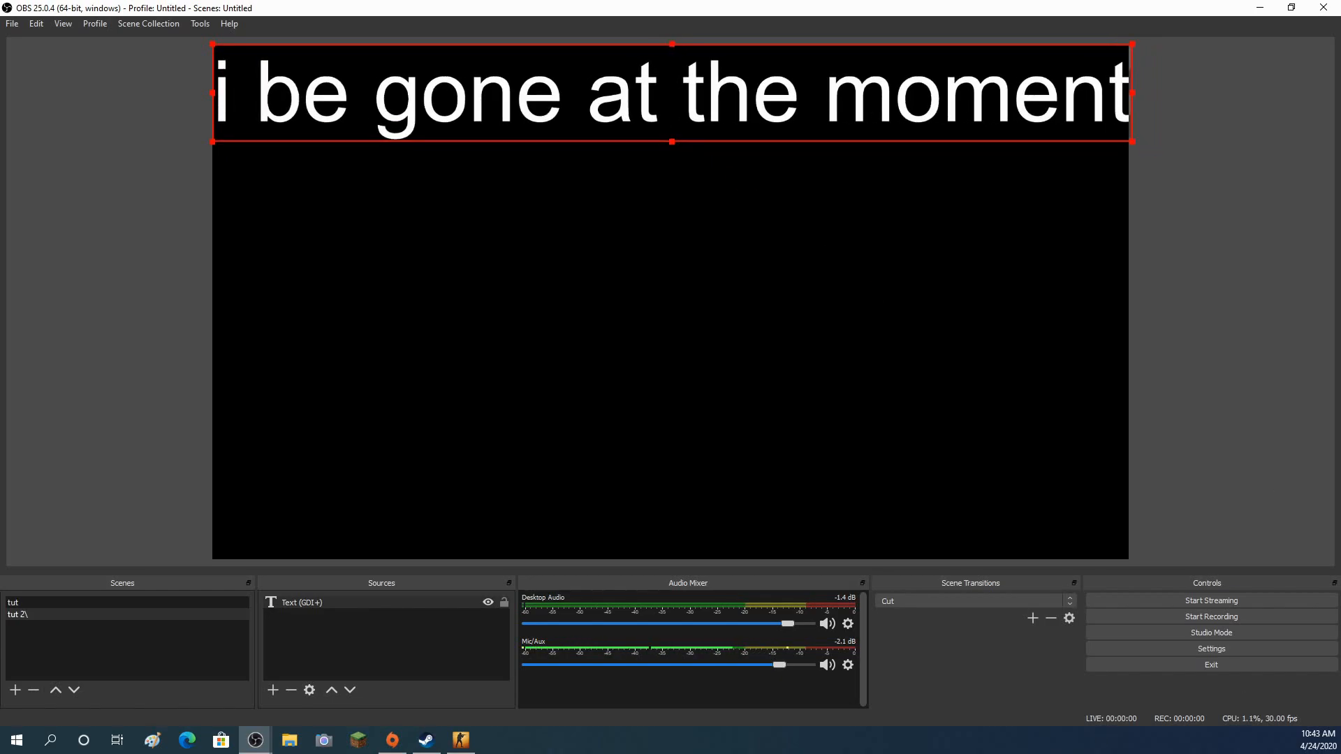
- Add a Media Source using WIN_20200423_17_01_07_Pro.mp4 from the Camera Roll folder and place it below the text
click(273, 690)
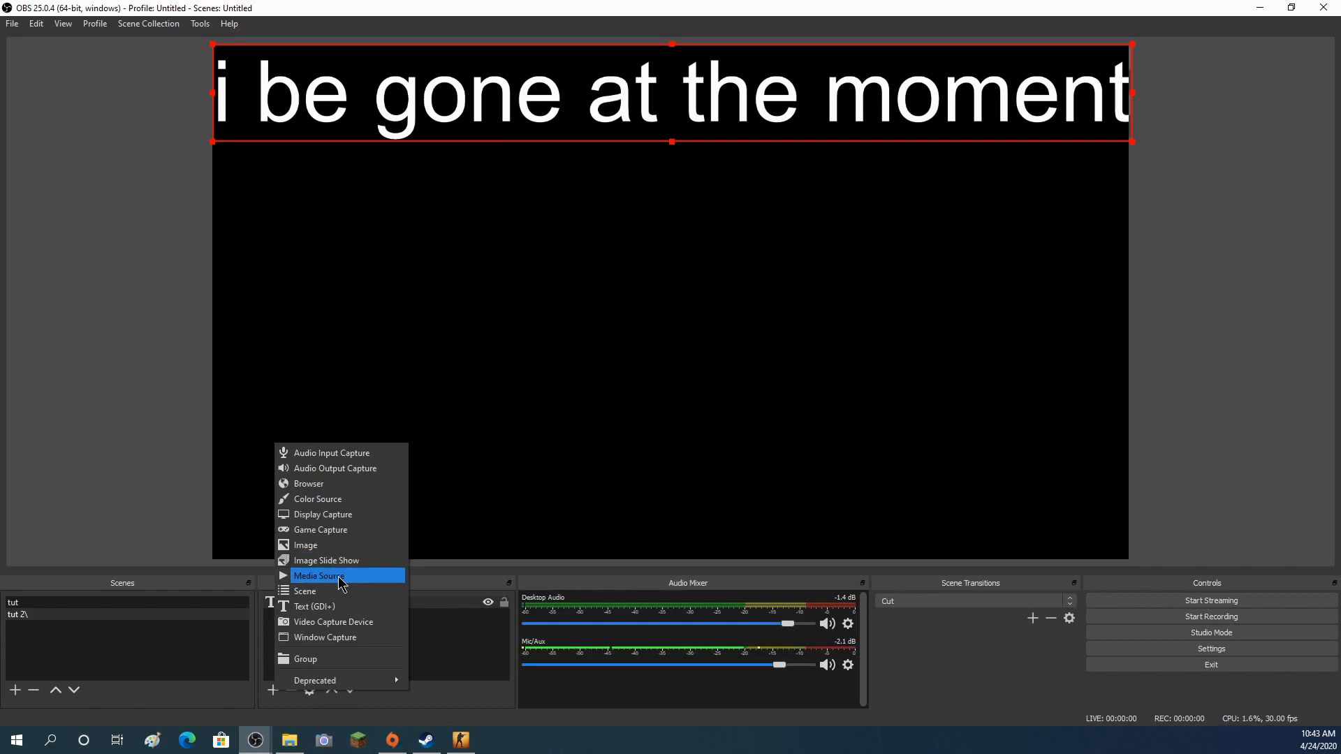
click(341, 583)
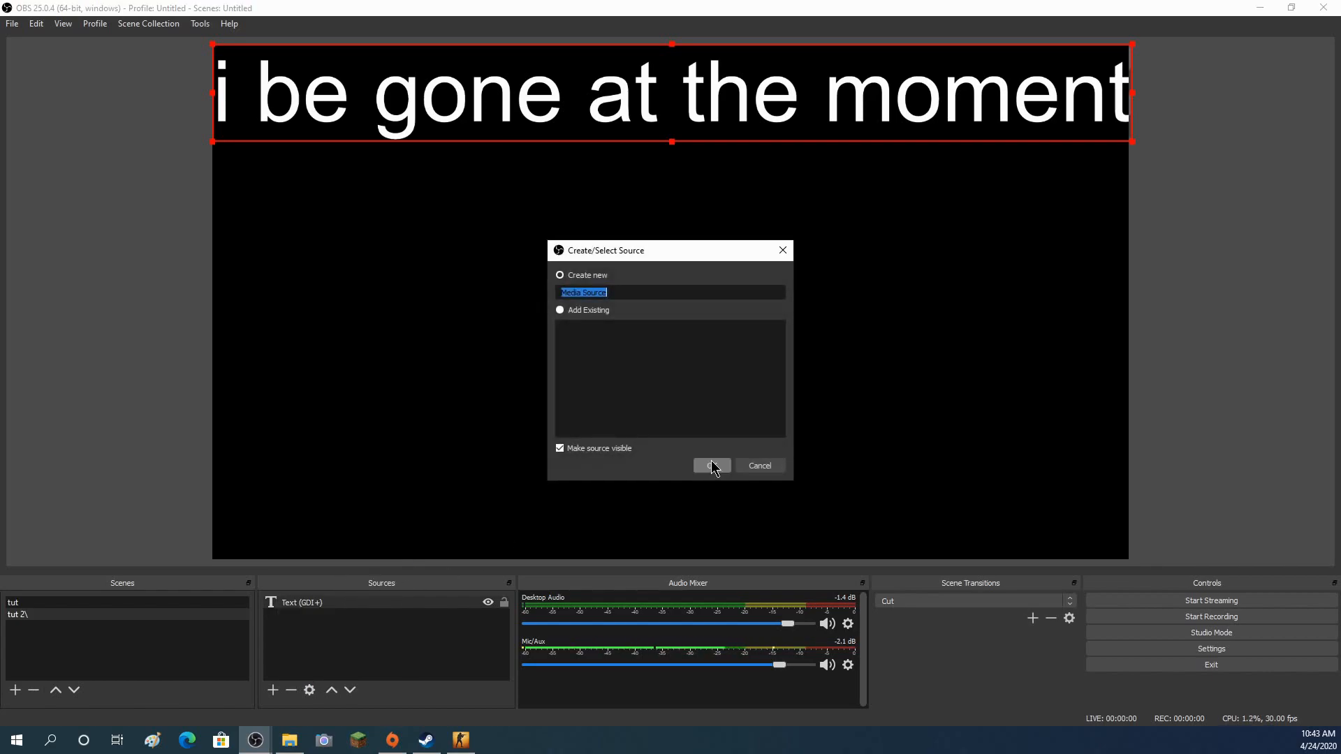
click(711, 466)
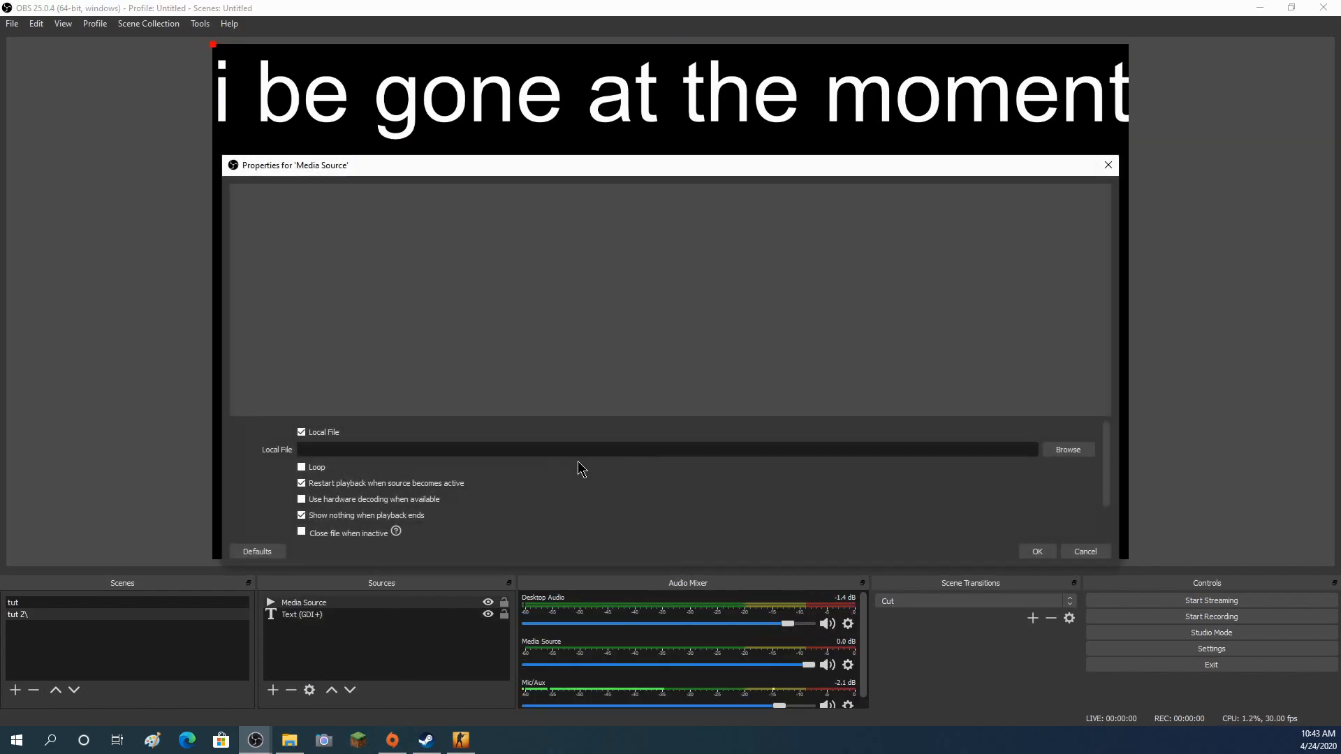
click(1067, 450)
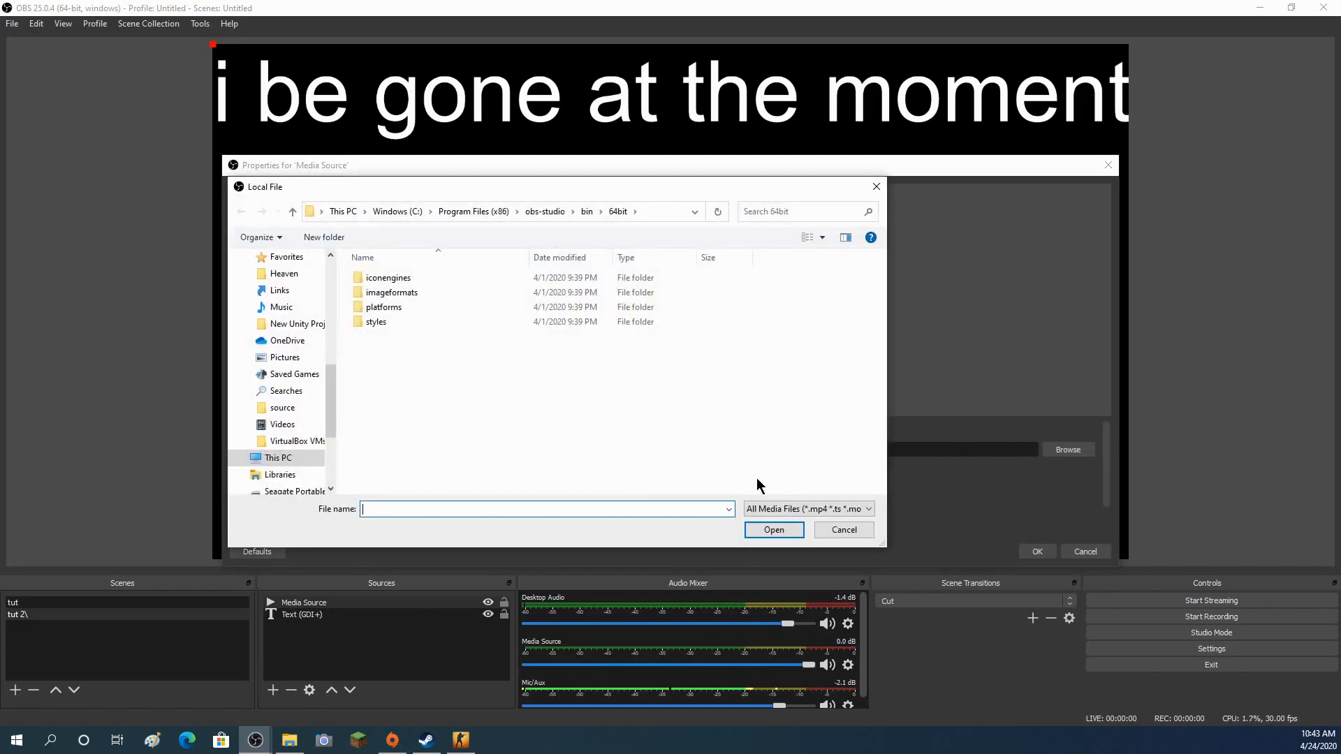
click(287, 424)
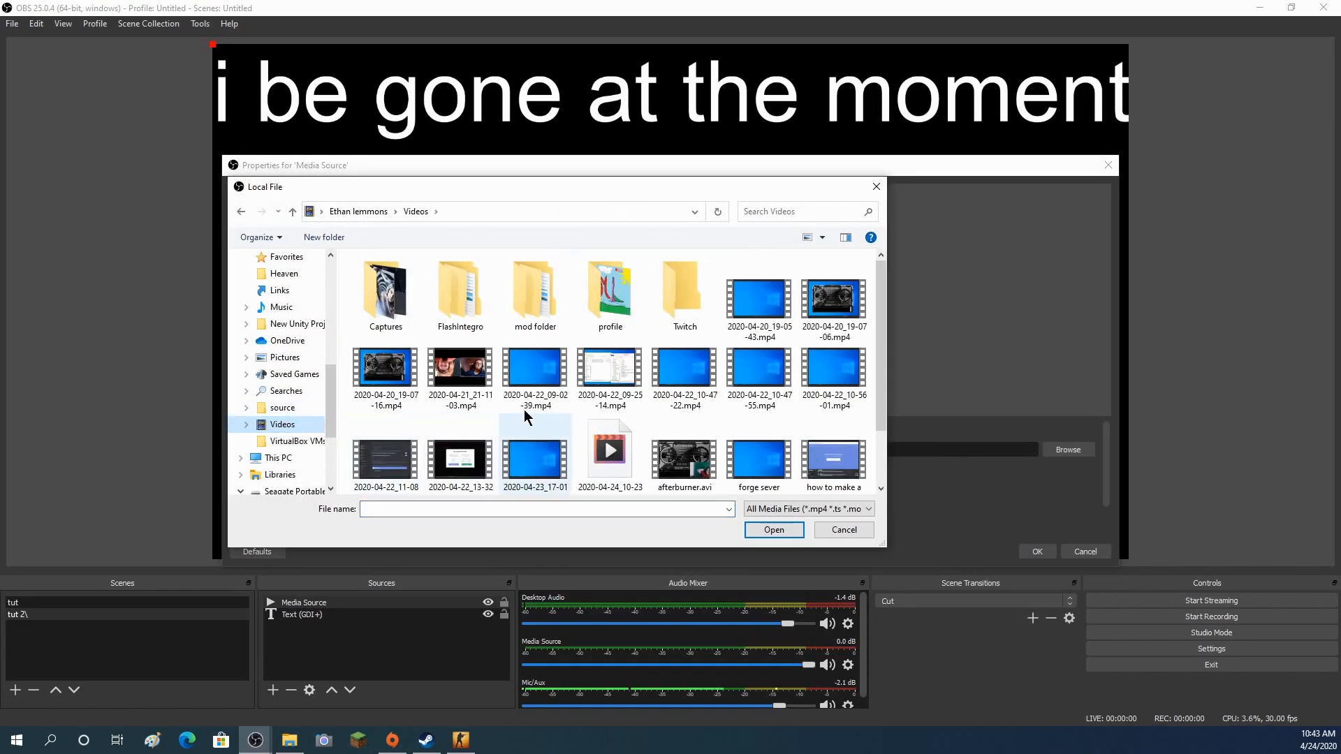
click(260, 357)
click(402, 297)
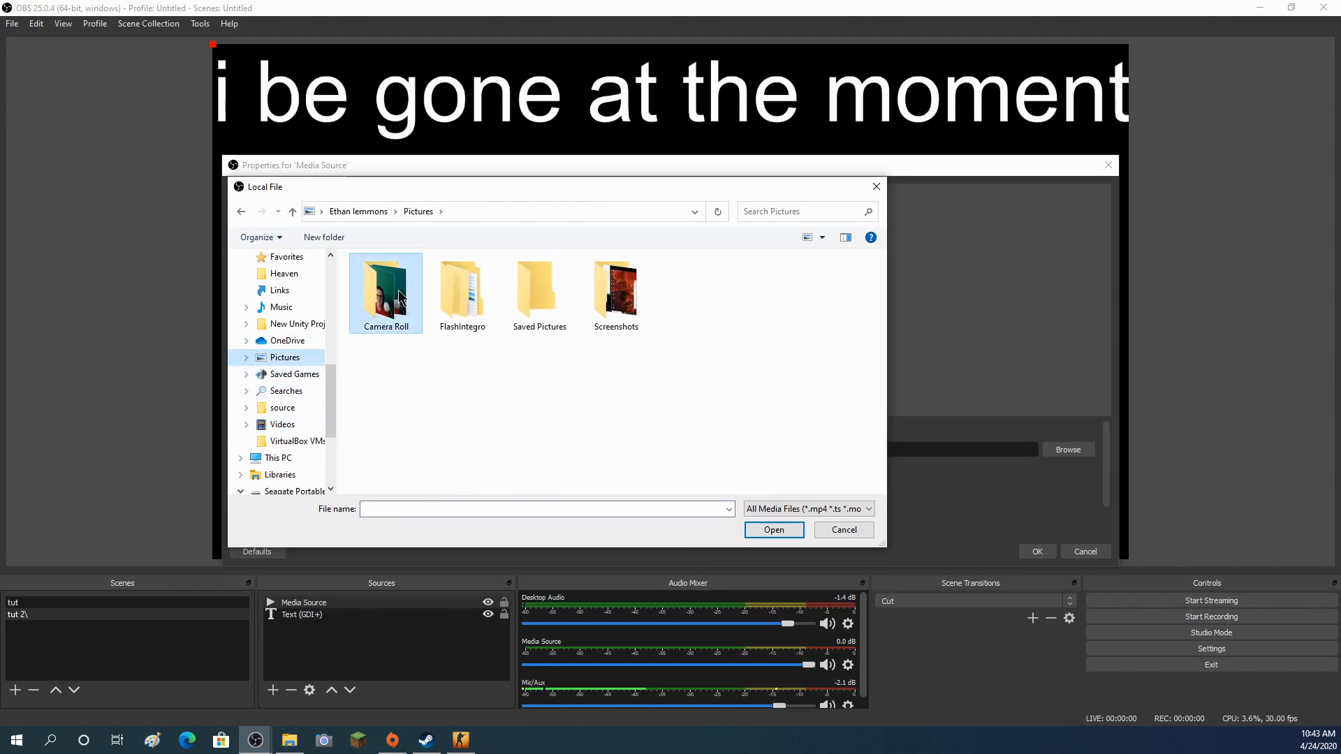
double_click(358, 296)
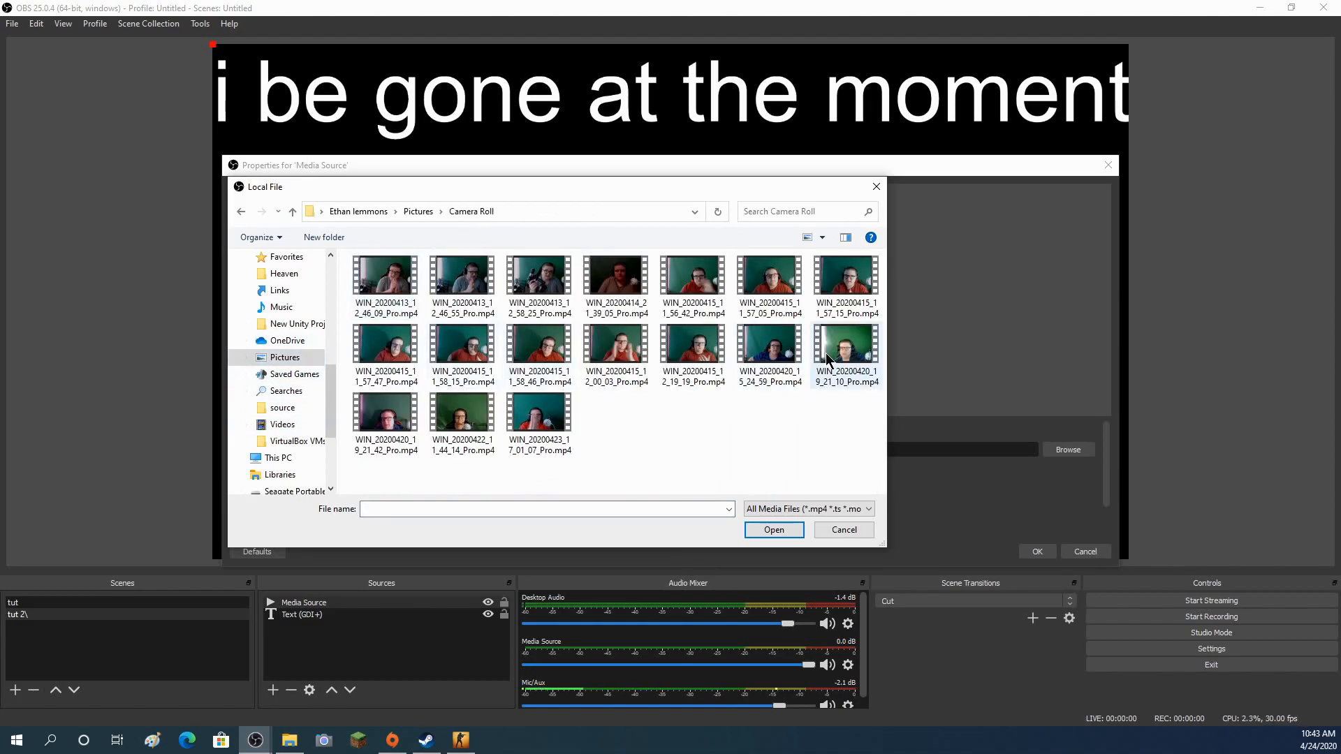
double_click(544, 413)
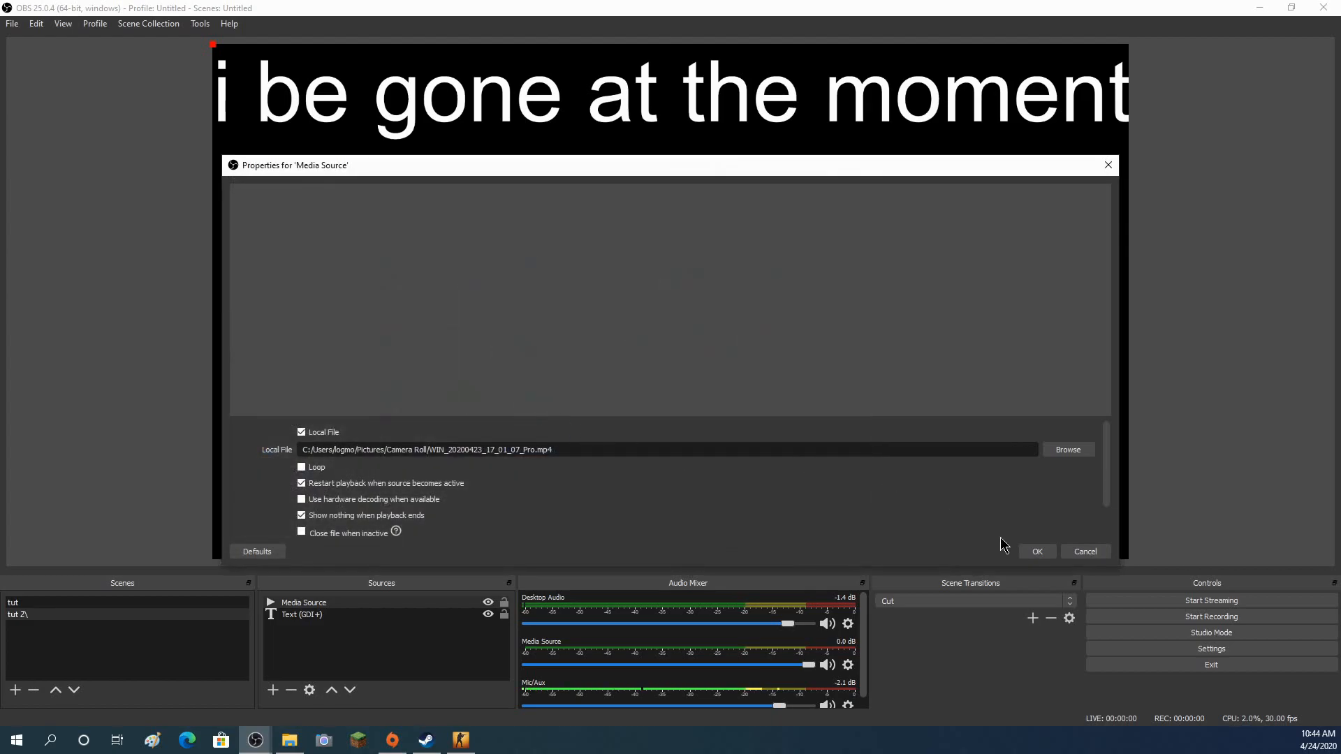
click(1029, 553)
drag(588, 258, 754, 388)
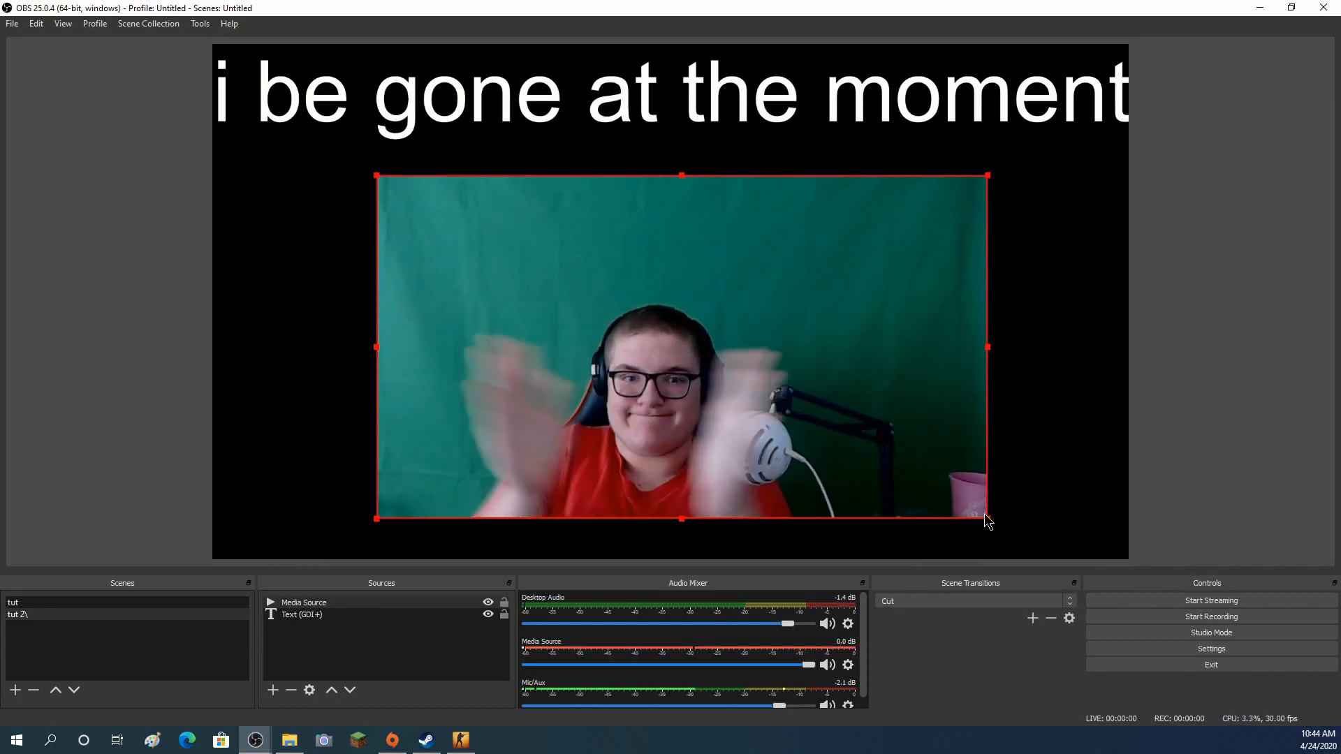
- Enable Loop for the Media Source and accept its properties
right_click(860, 465)
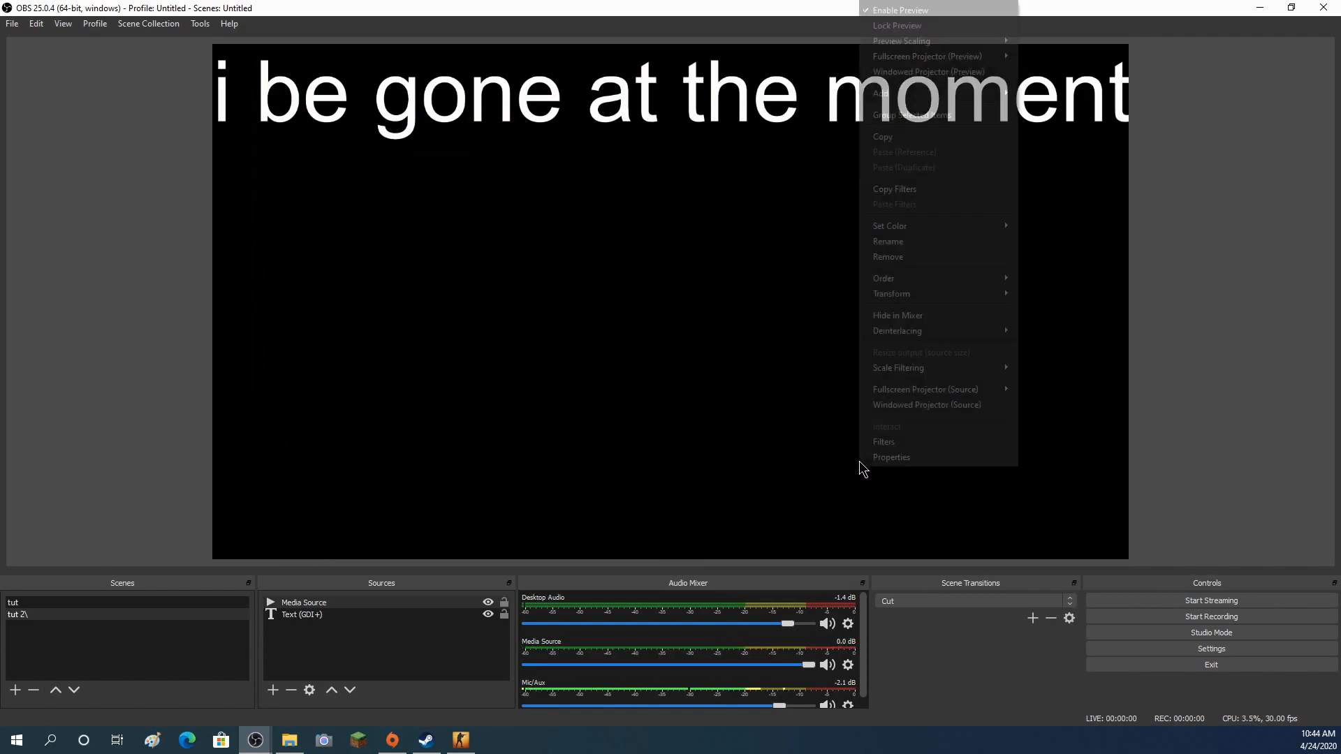
click(402, 602)
double_click(403, 602)
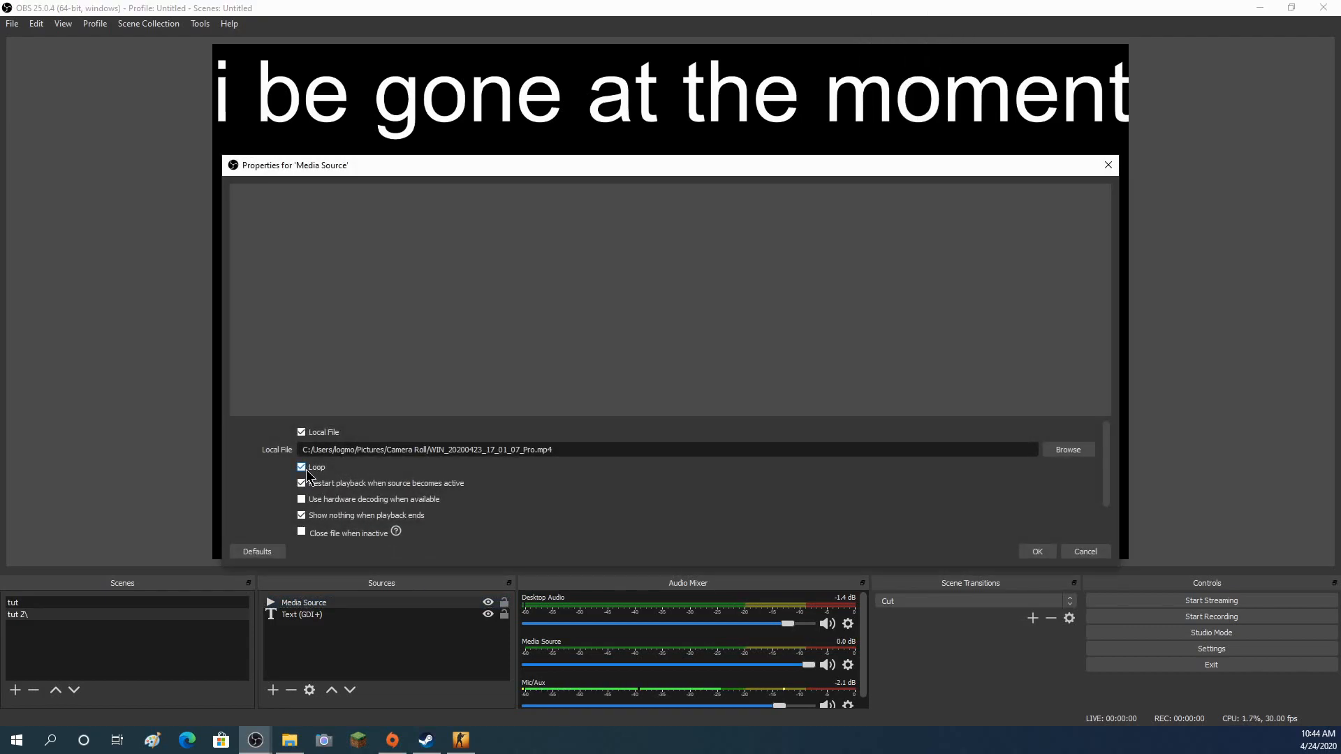
click(1037, 553)
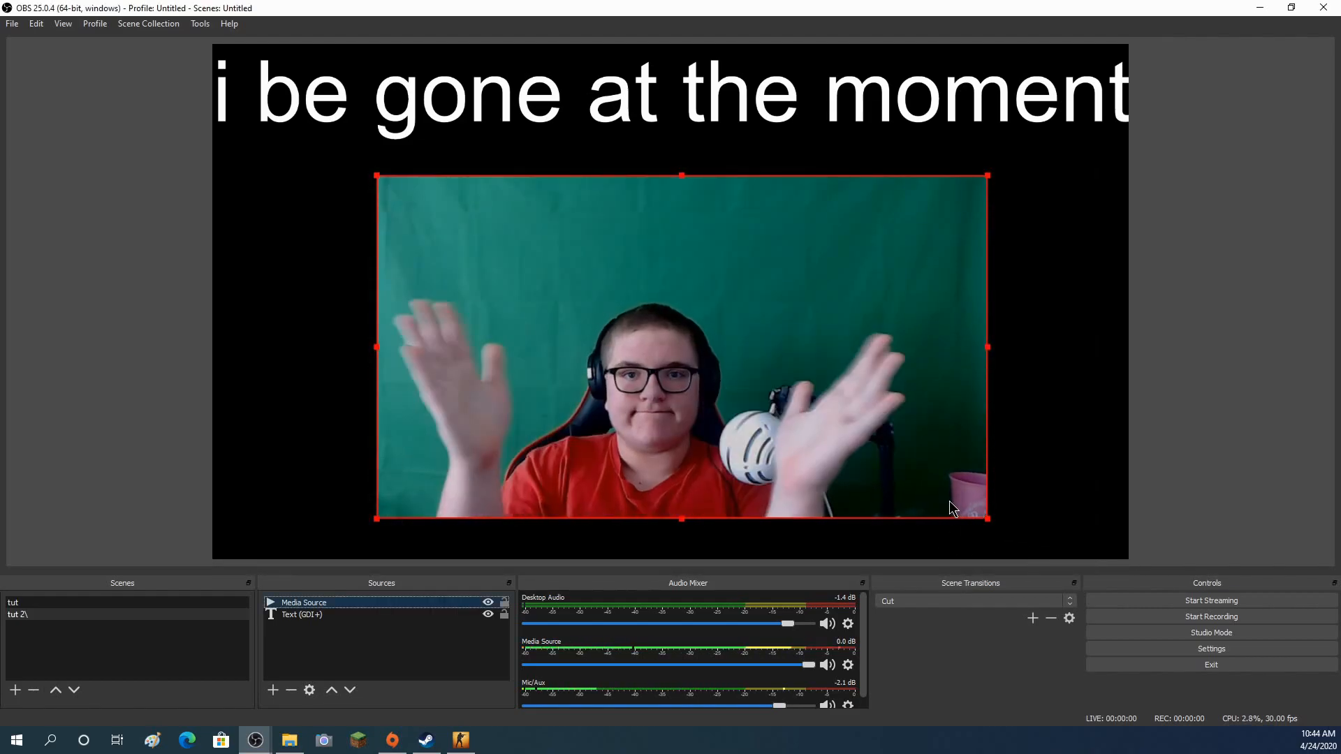
- Enlarge the looping video slightly and position it centred below the text, against the canvas's bottom edge
drag(988, 520, 1069, 554)
drag(905, 529, 878, 540)
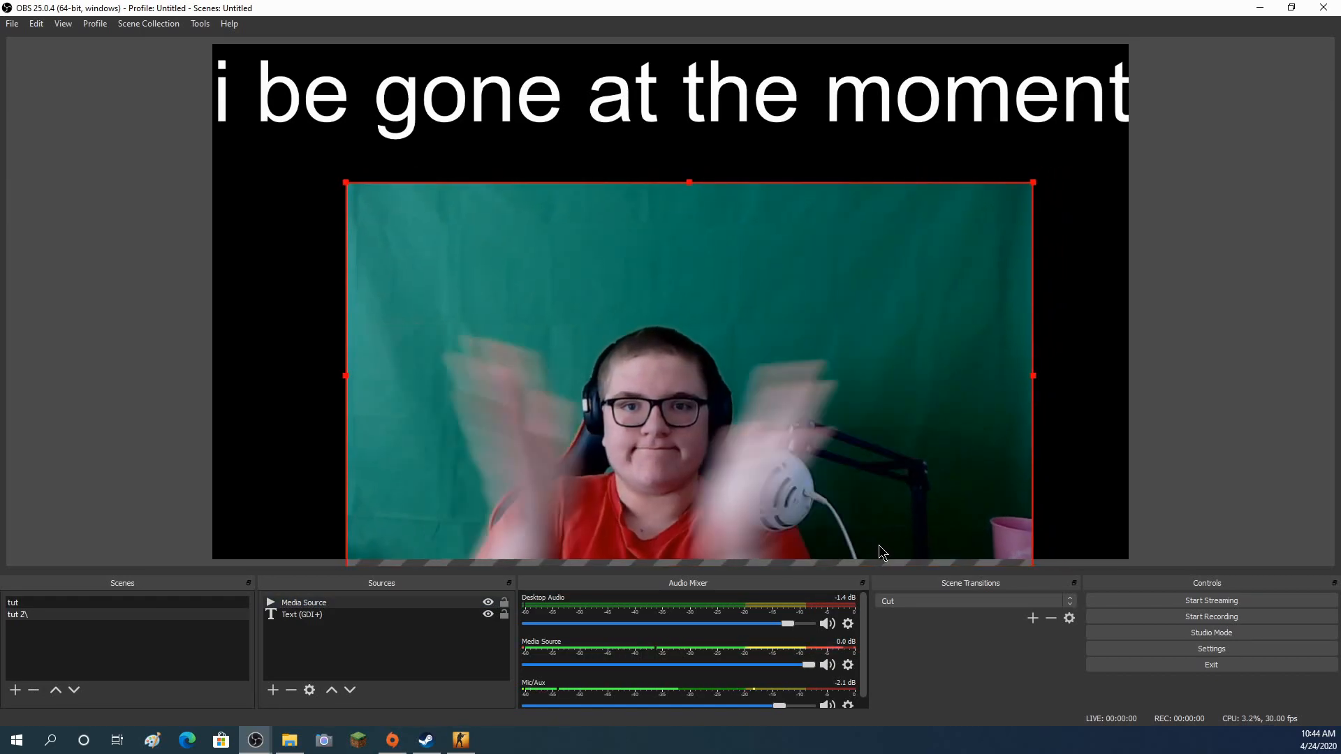
click(1183, 518)
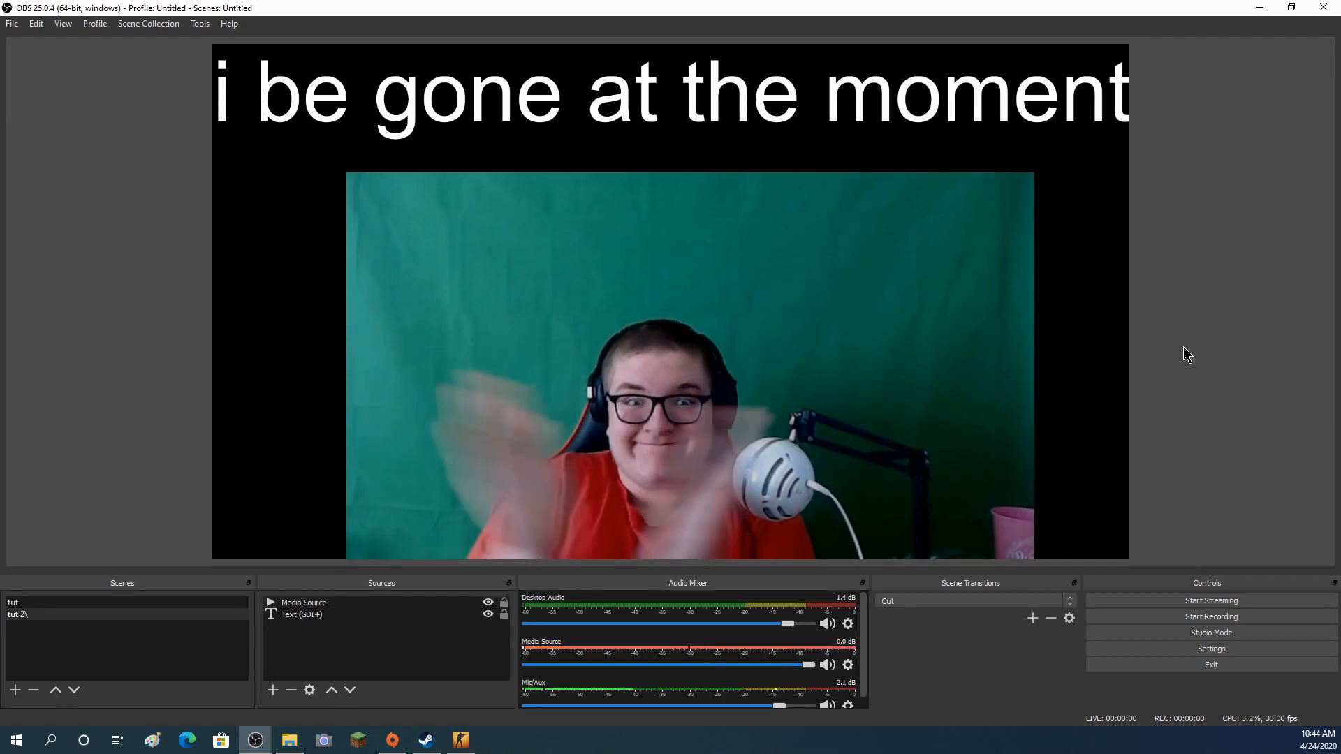
drag(898, 275, 881, 326)
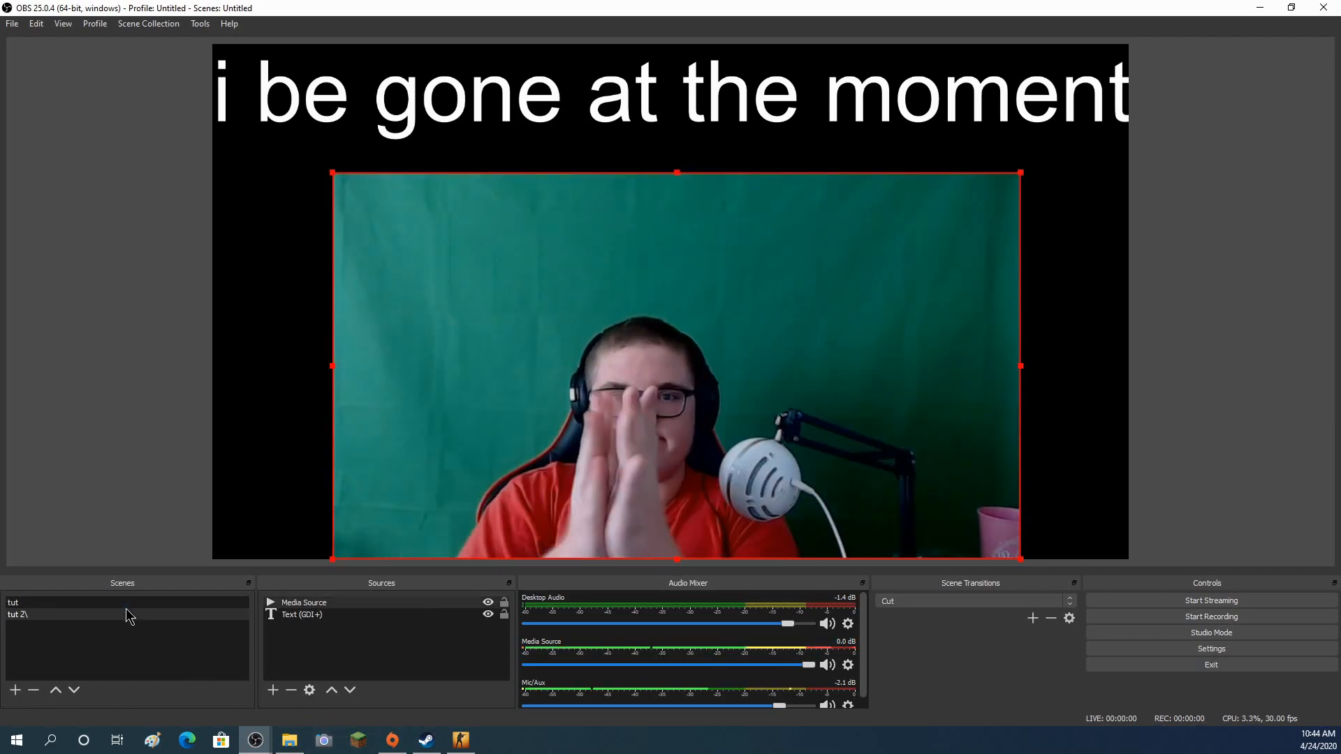
- In the tut scene, crop the webcam's right side to cut off most of the microphone, and move it into the canvas's lower-right corner
click(126, 603)
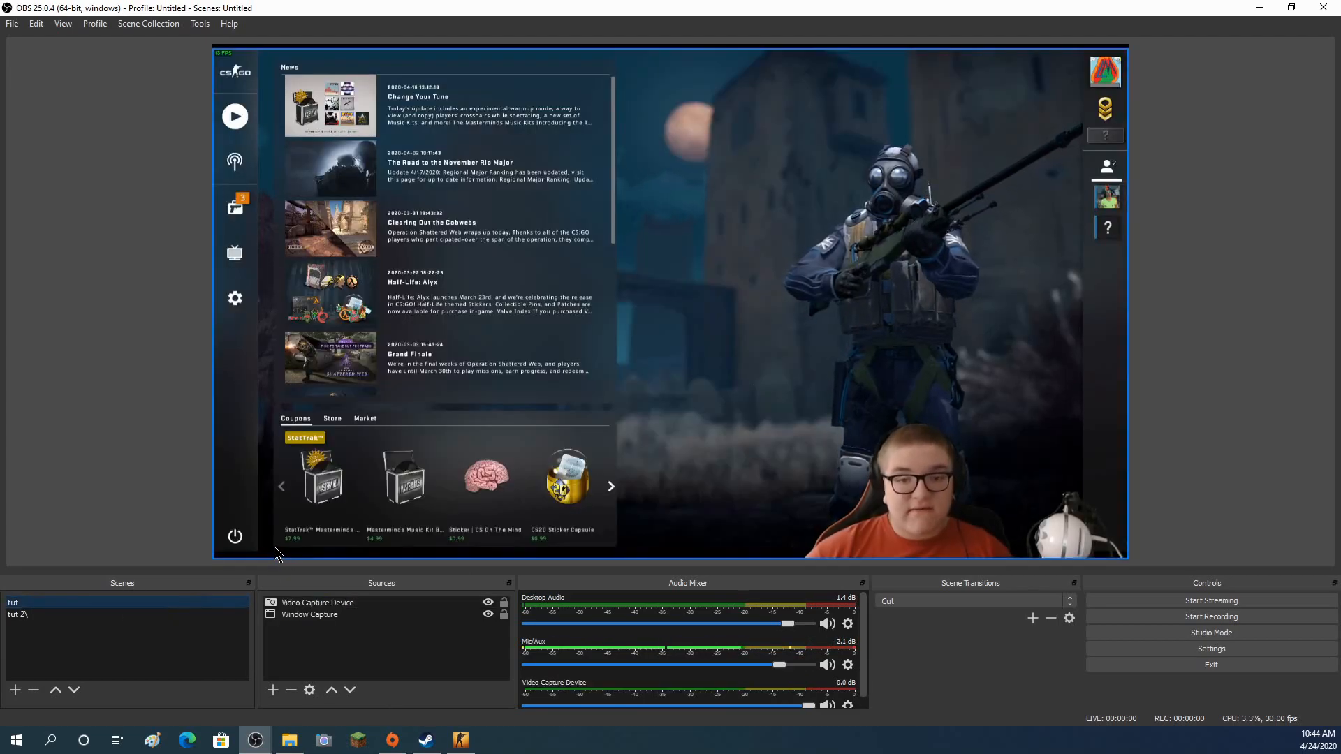
click(1012, 455)
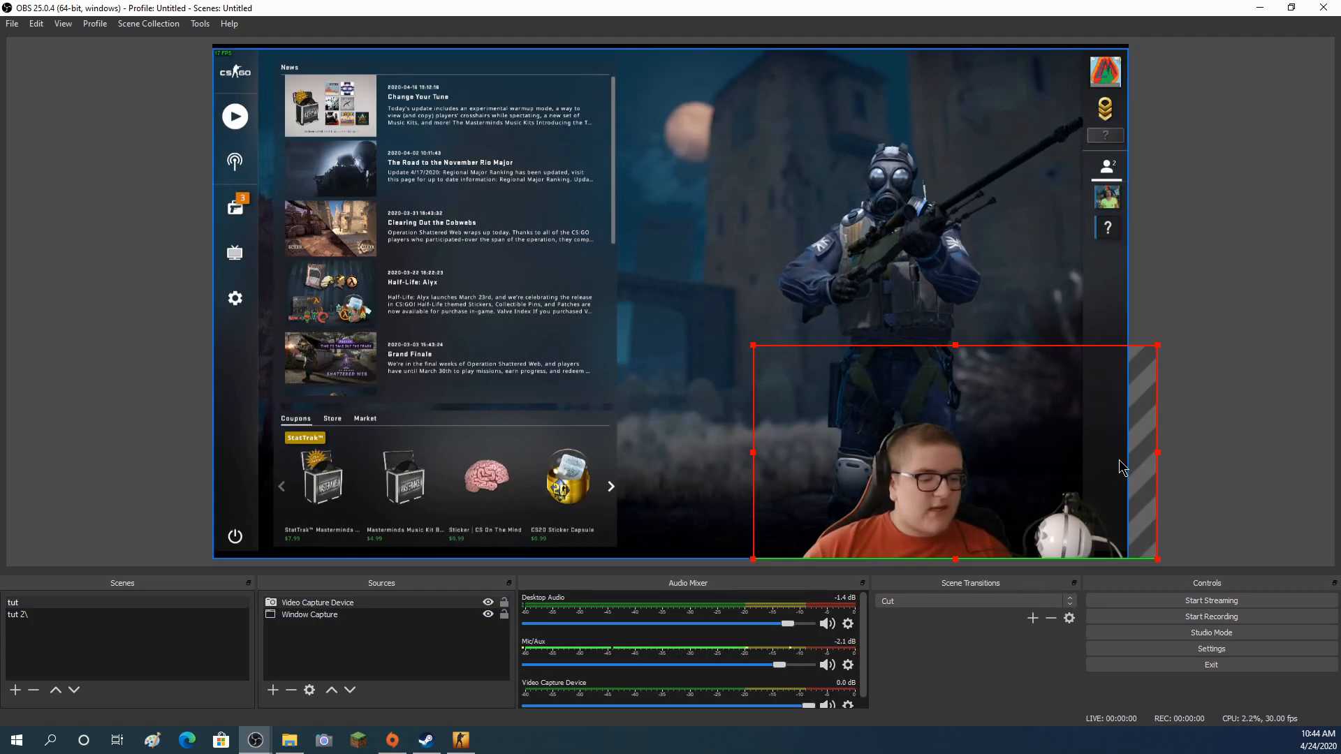
drag(1159, 453, 1017, 442)
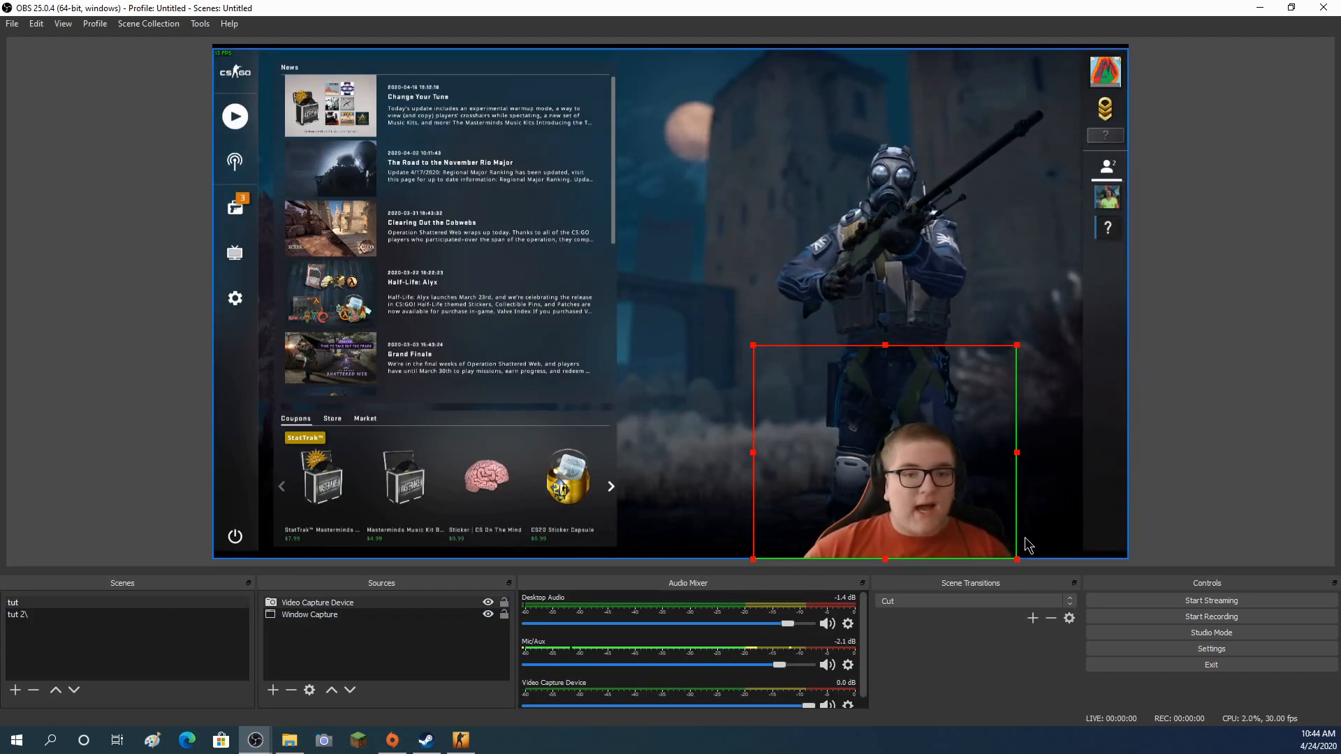
drag(948, 519, 991, 517)
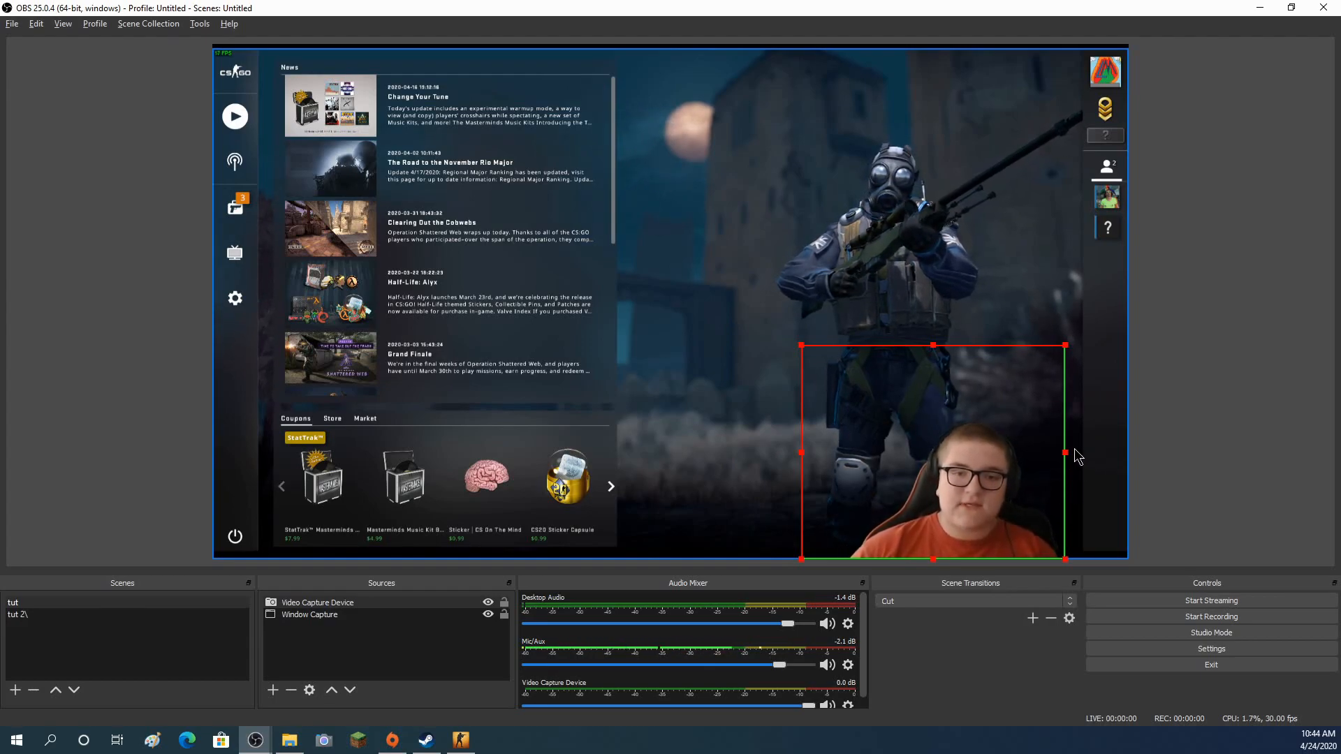
drag(1065, 453, 1095, 452)
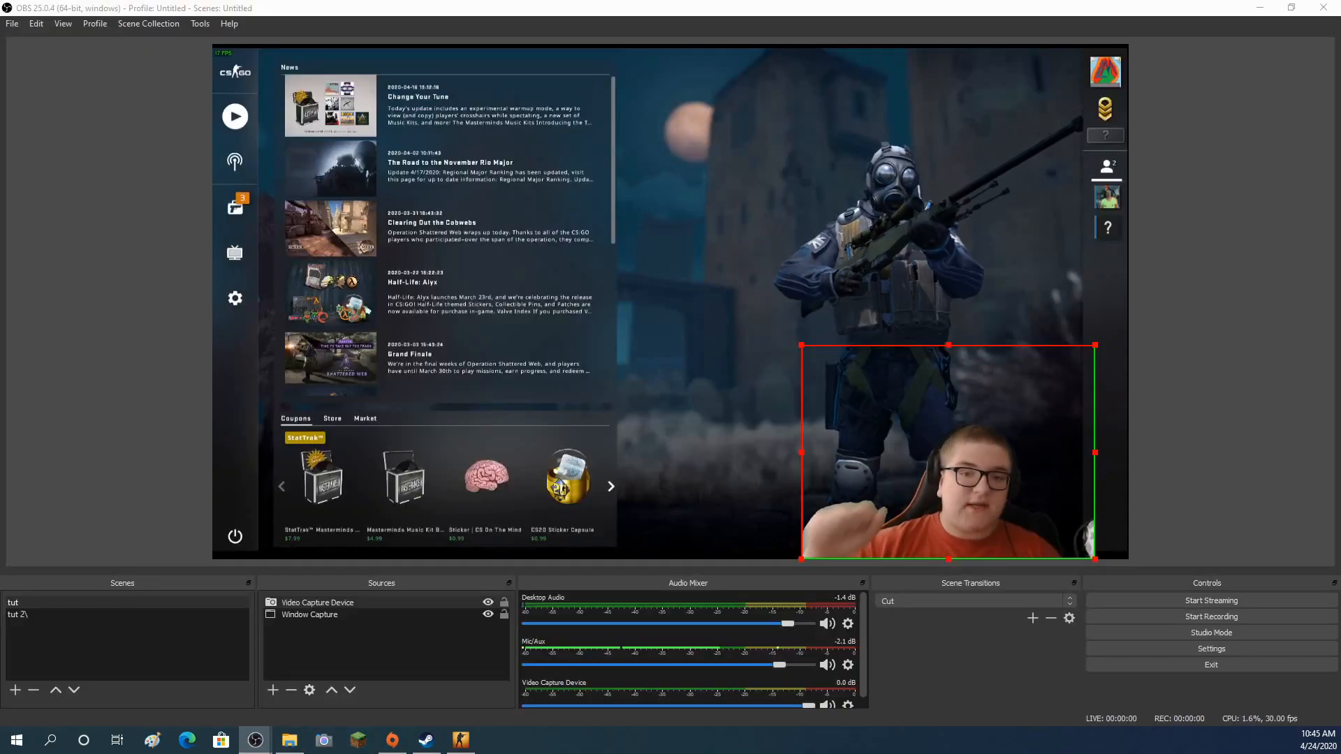
drag(846, 386, 883, 394)
click(1258, 477)
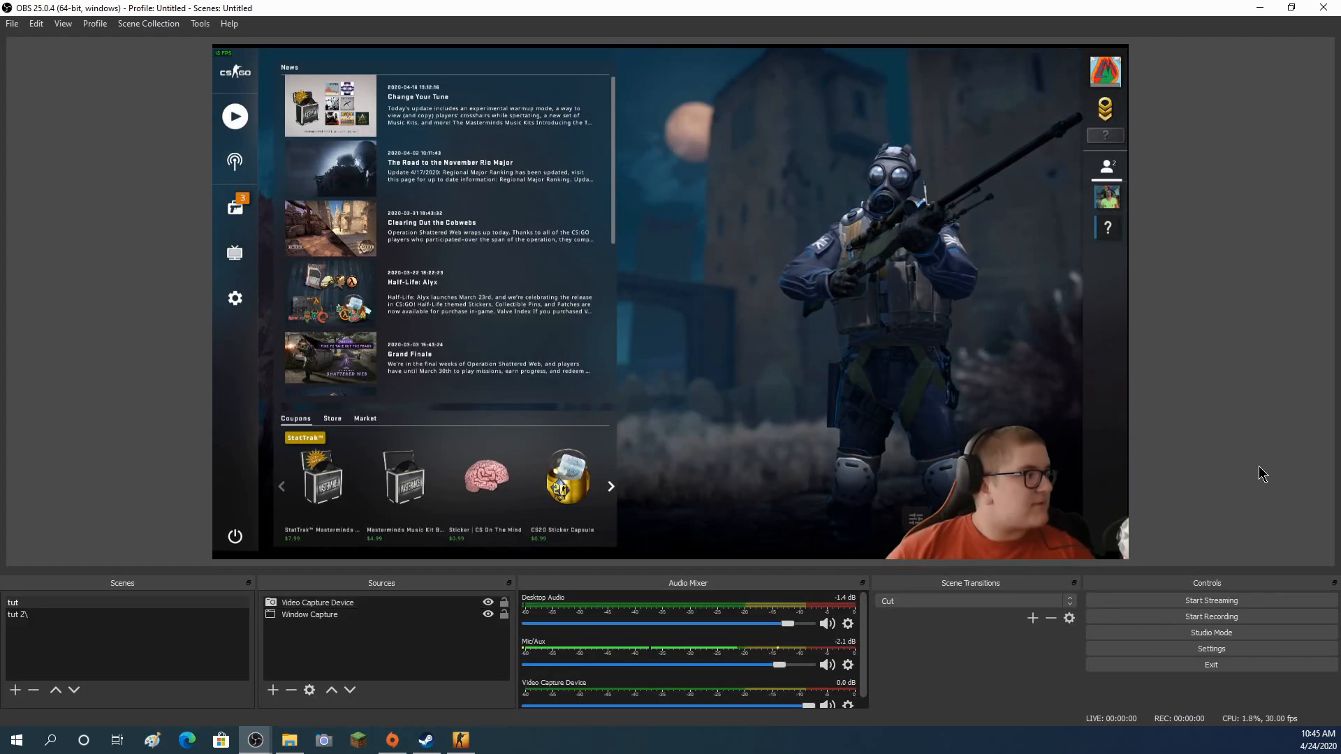